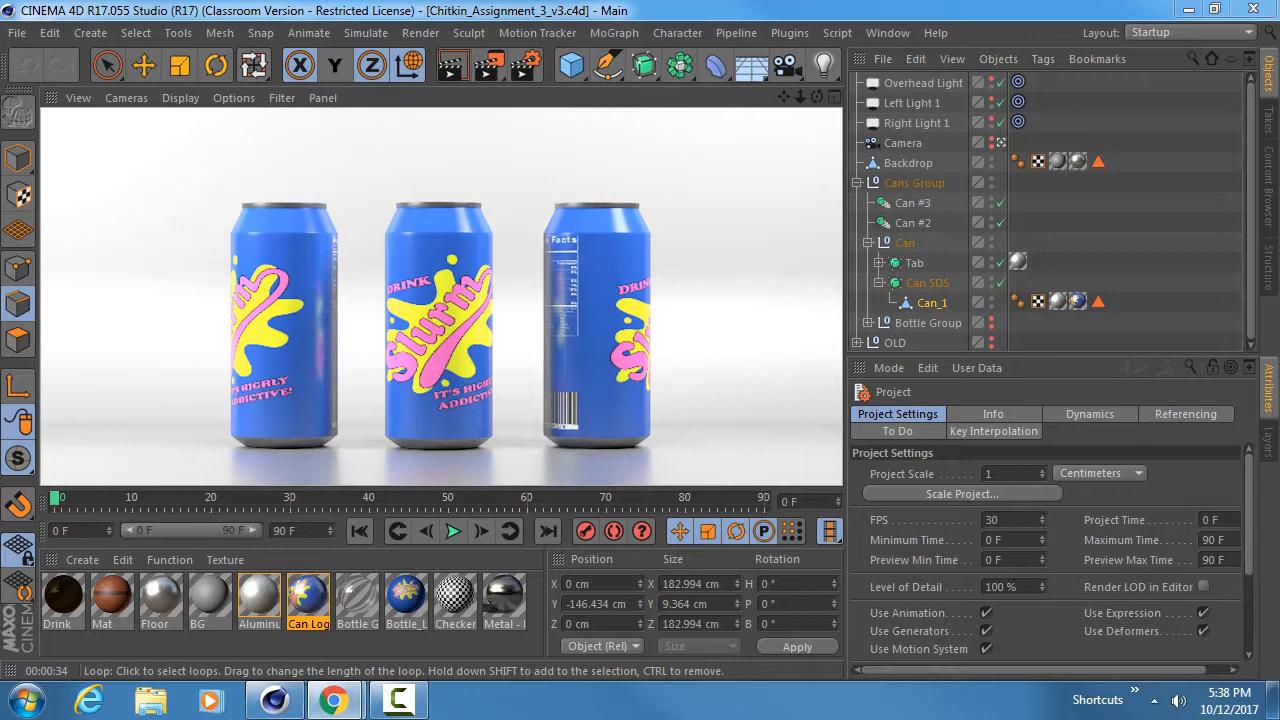
Switch to Chrome and examine the stacked-stones photo among the depth of field image results.
{"action": "left_click", "coordinate": [333, 700]}
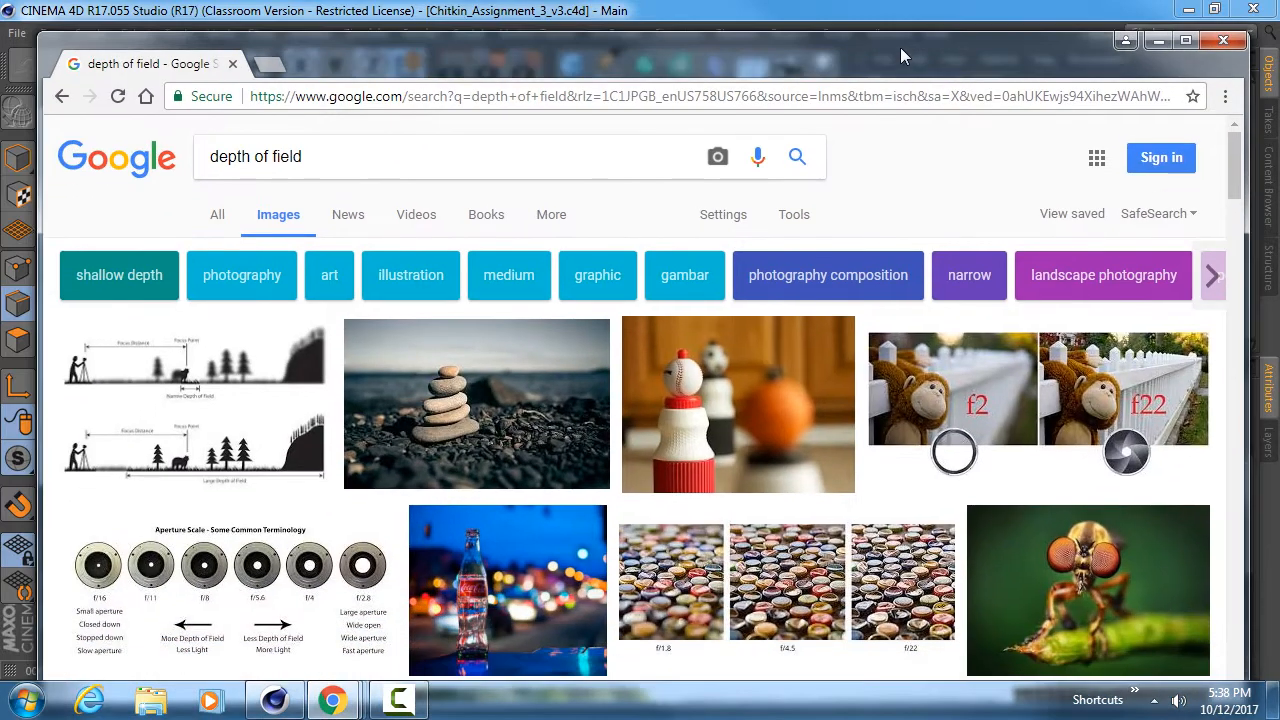
{"action": "double_click", "coordinate": [900, 55]}
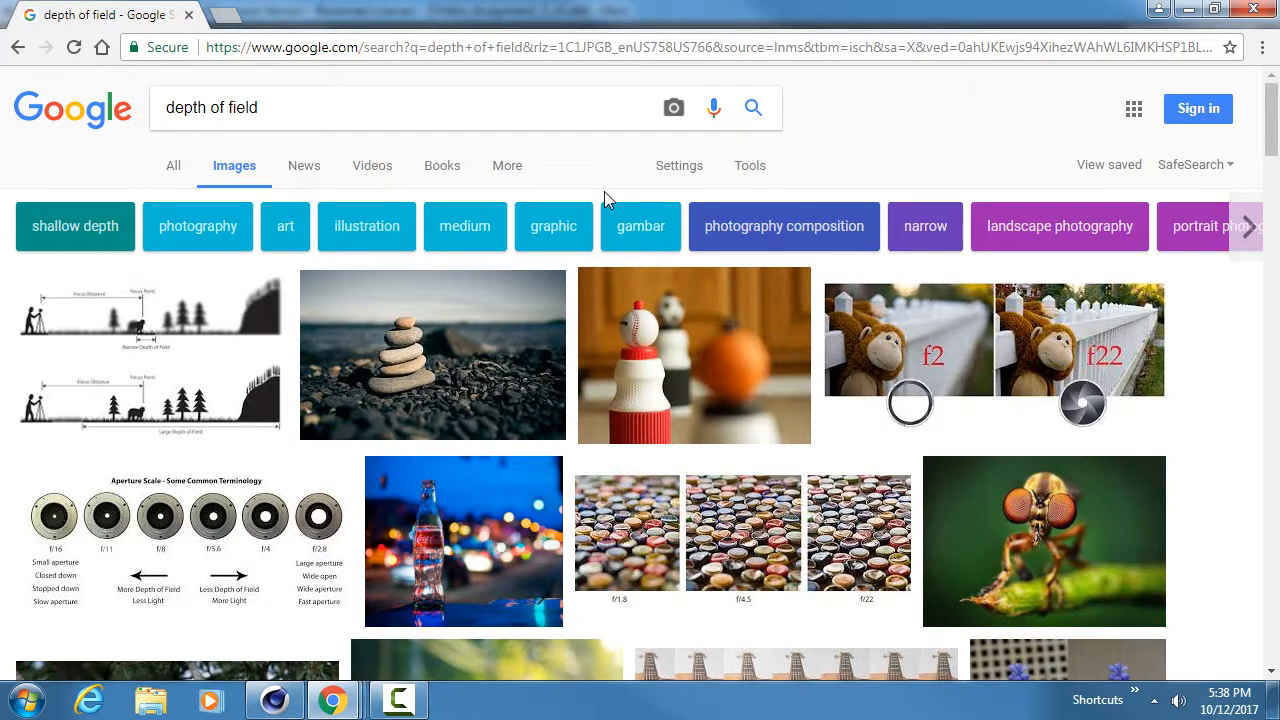
{"action": "left_click", "coordinate": [395, 362]}
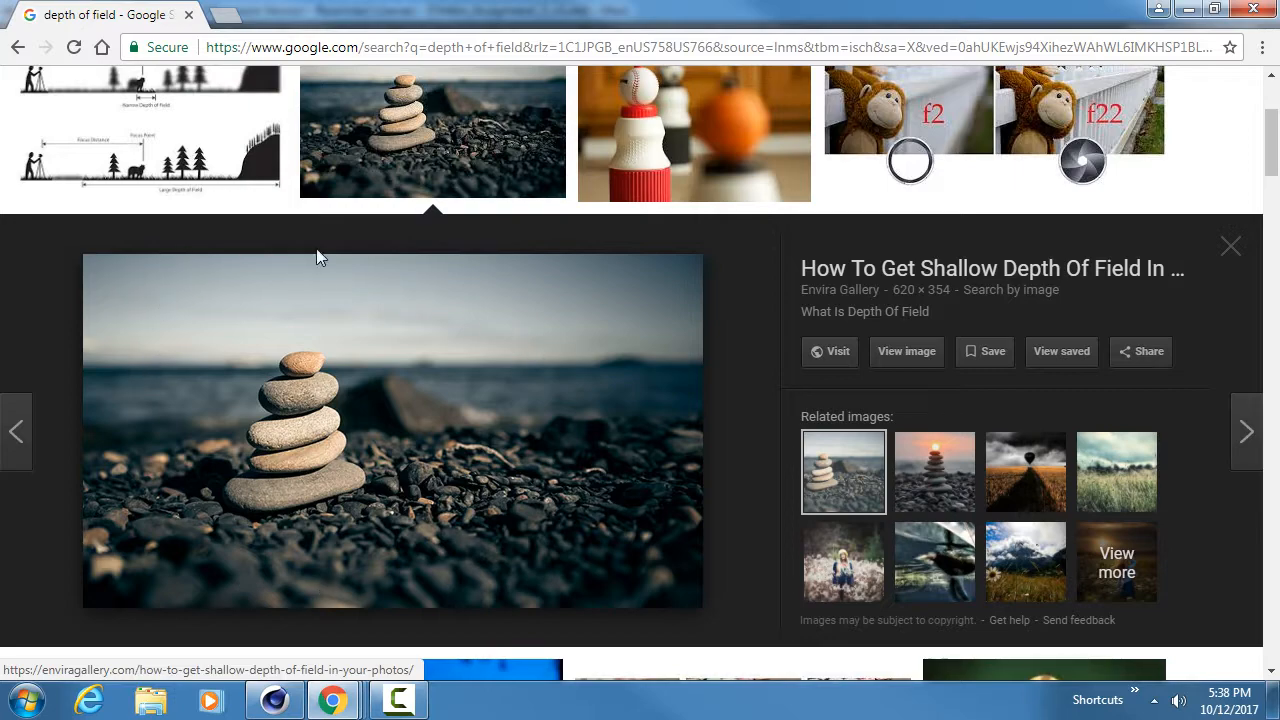
{"action": "left_click_drag", "start_coordinate": [162, 331], "coordinate": [130, 396]}
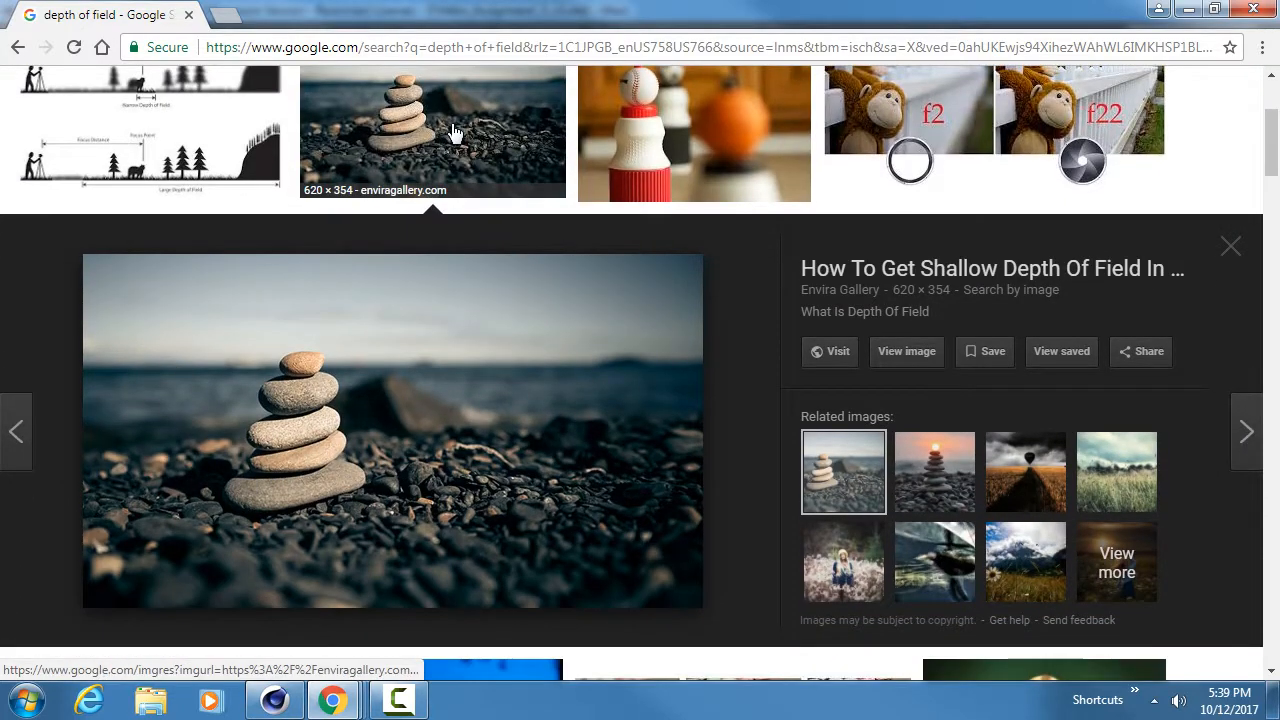
{"action": "left_click", "coordinate": [452, 126]}
{"action": "scroll", "coordinate": [452, 126], "scroll_direction": "down", "scroll_amount": 1}
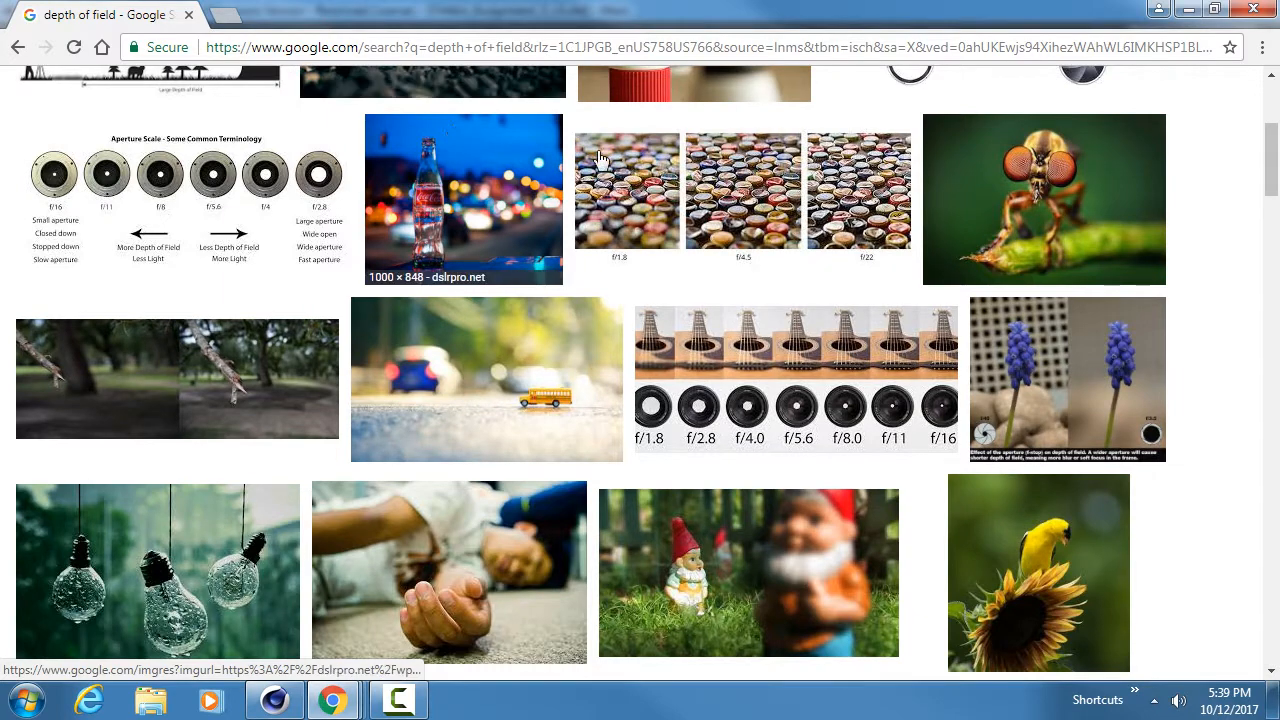
Examine the bottle-cap comparison at f/1.8, f/4.5 and f/22, browse more depth of field examples, and return to Cinema 4D.
{"action": "left_click", "coordinate": [680, 185]}
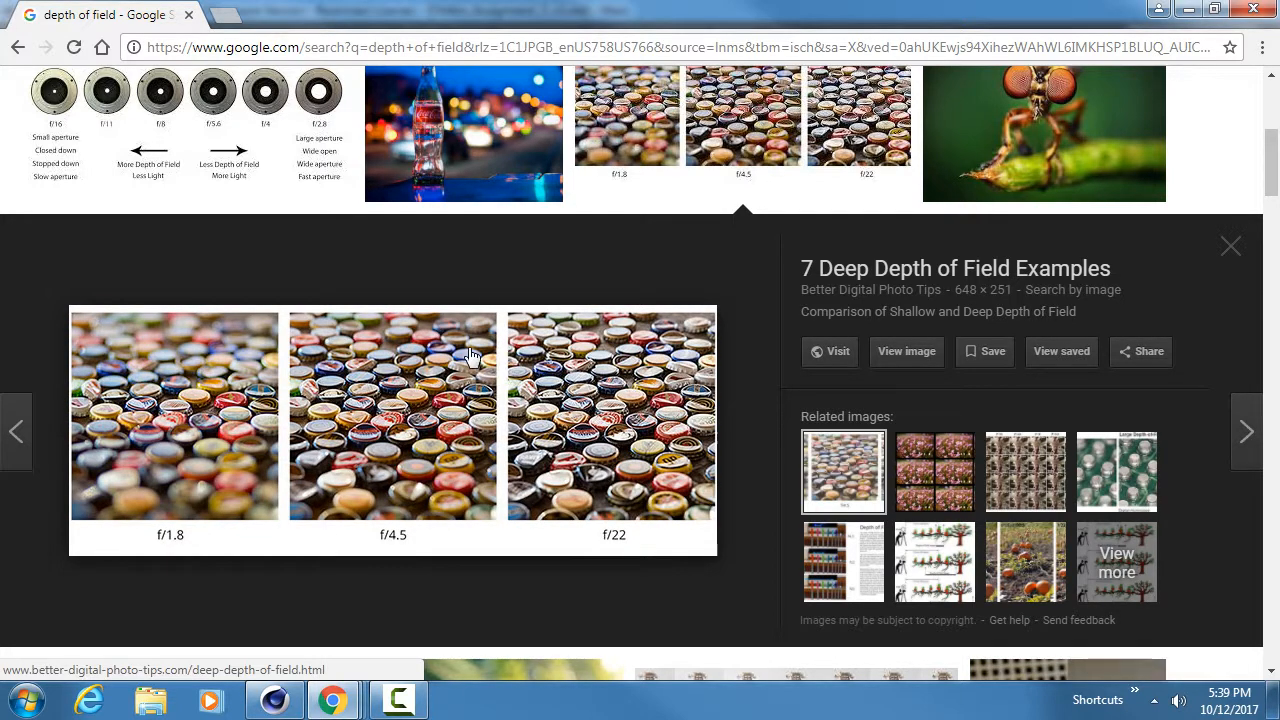
{"action": "left_click", "coordinate": [710, 100]}
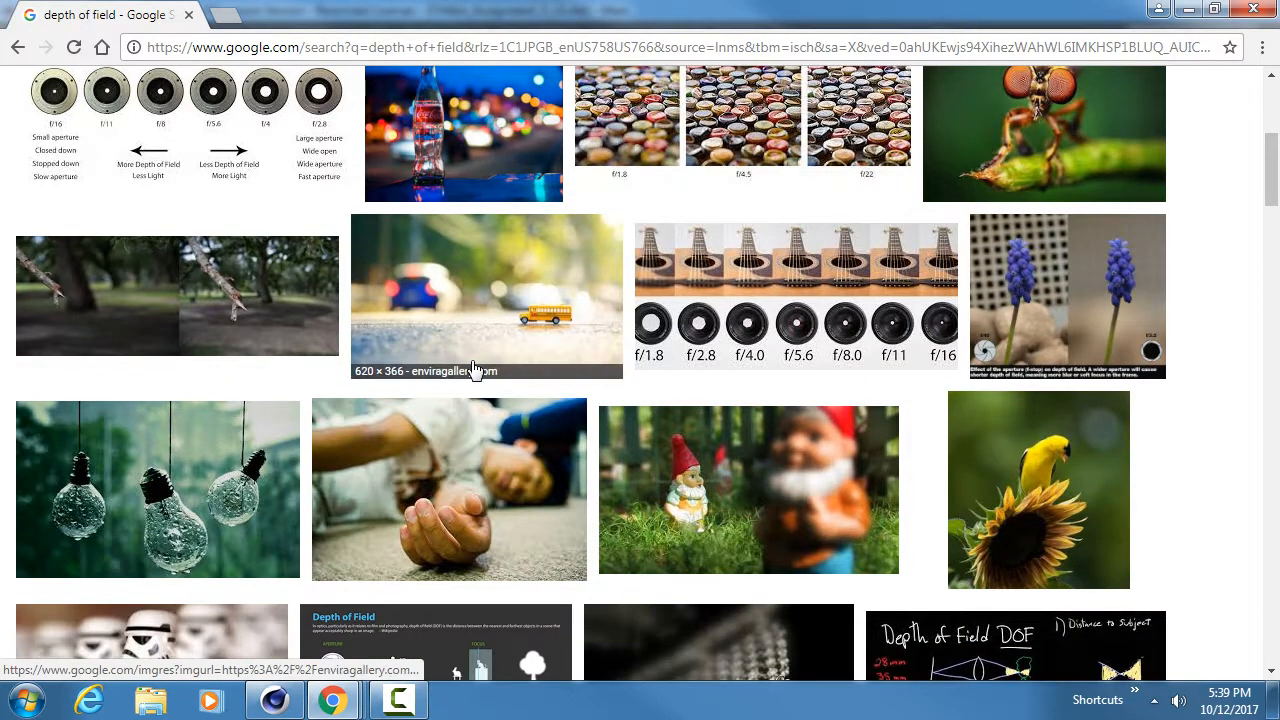
{"action": "scroll", "coordinate": [290, 512], "scroll_direction": "down", "scroll_amount": 2}
{"action": "scroll", "coordinate": [388, 295], "scroll_direction": "down", "scroll_amount": 3}
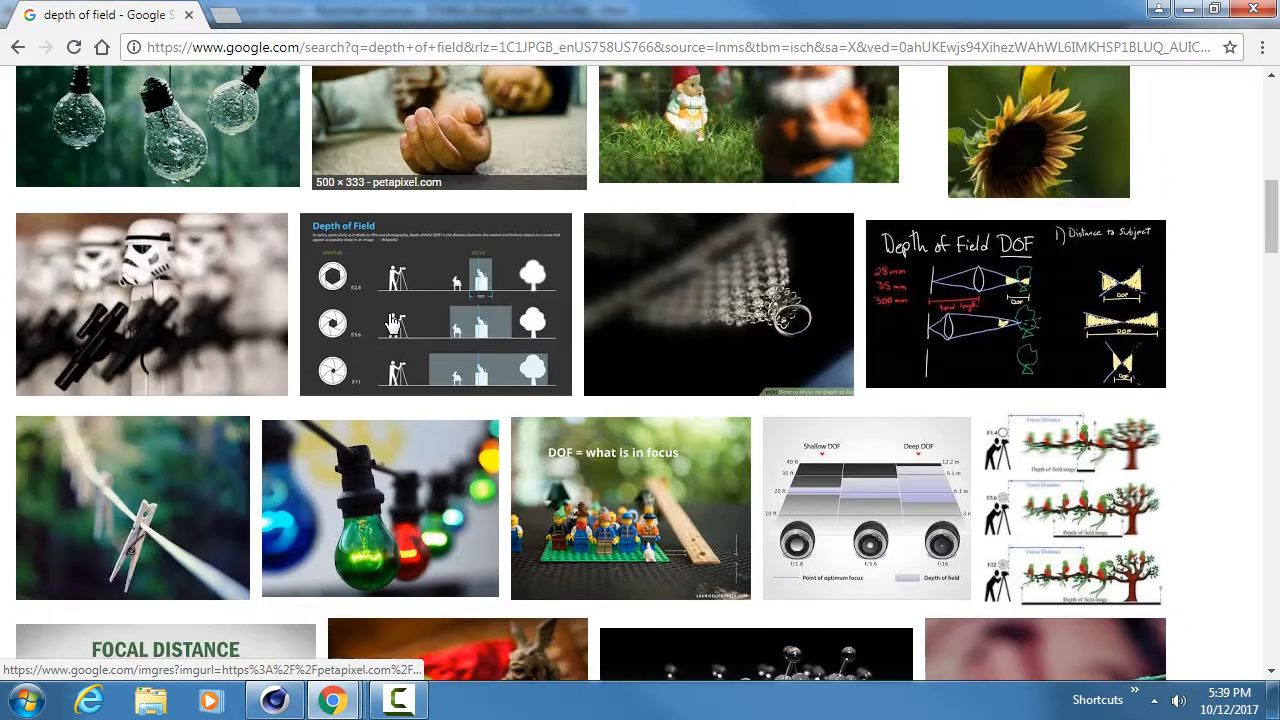
{"action": "scroll", "coordinate": [383, 282], "scroll_direction": "down", "scroll_amount": 3}
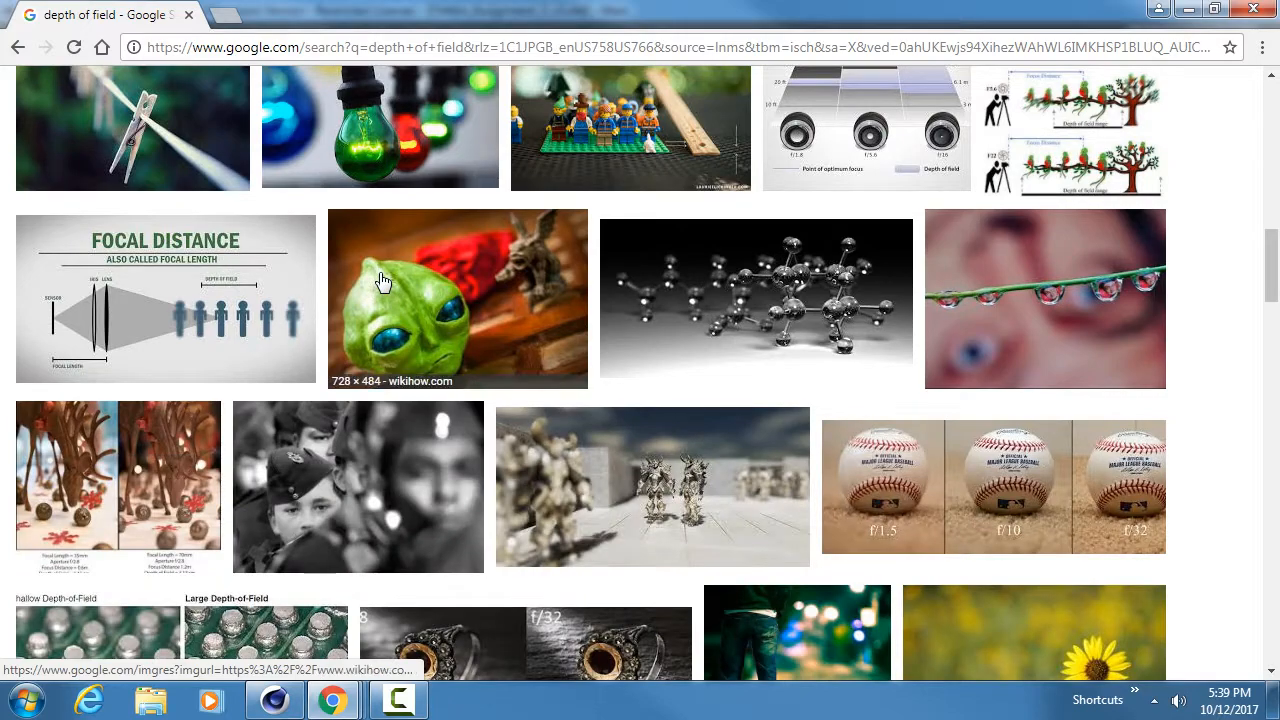
{"action": "scroll", "coordinate": [383, 280], "scroll_direction": "down", "scroll_amount": 2}
{"action": "left_click_drag", "start_coordinate": [1070, 9], "coordinate": [936, 130]}
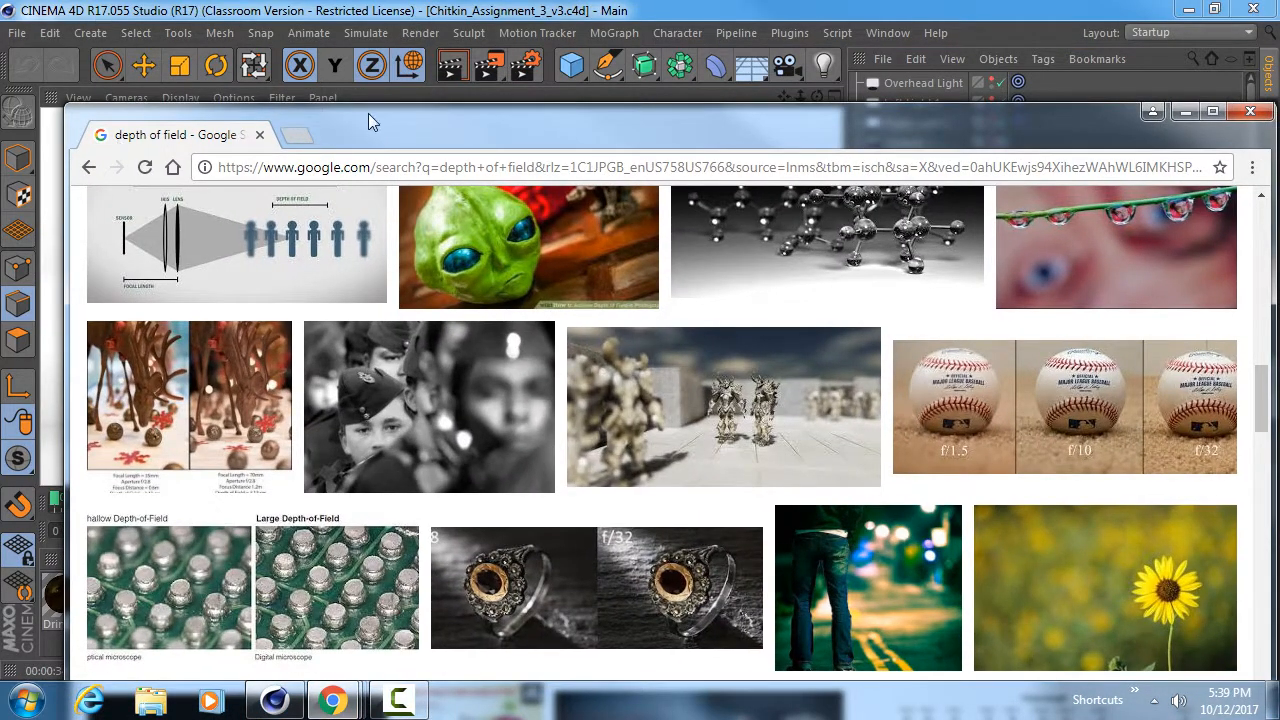
{"action": "left_click_drag", "start_coordinate": [372, 114], "coordinate": [1279, 125]}
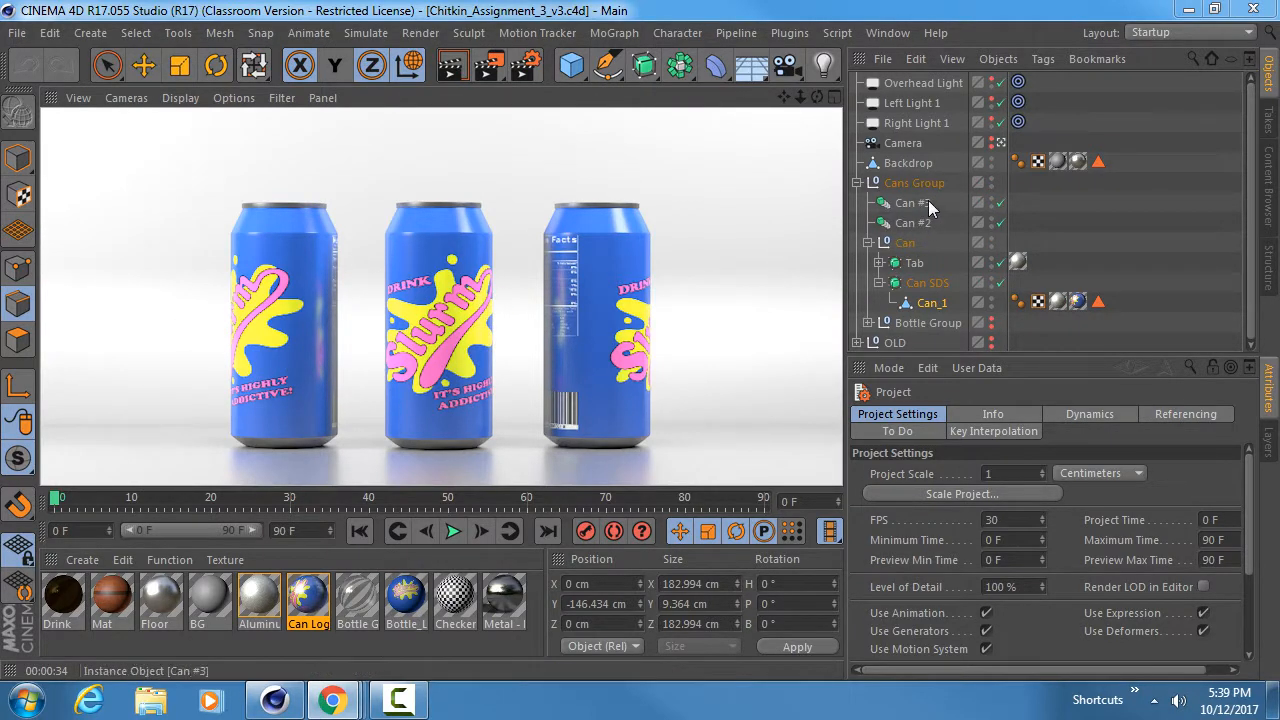
Move Can #2 back from the camera in the top view, to an X position of about 176 cm.
{"action": "left_click", "coordinate": [913, 222]}
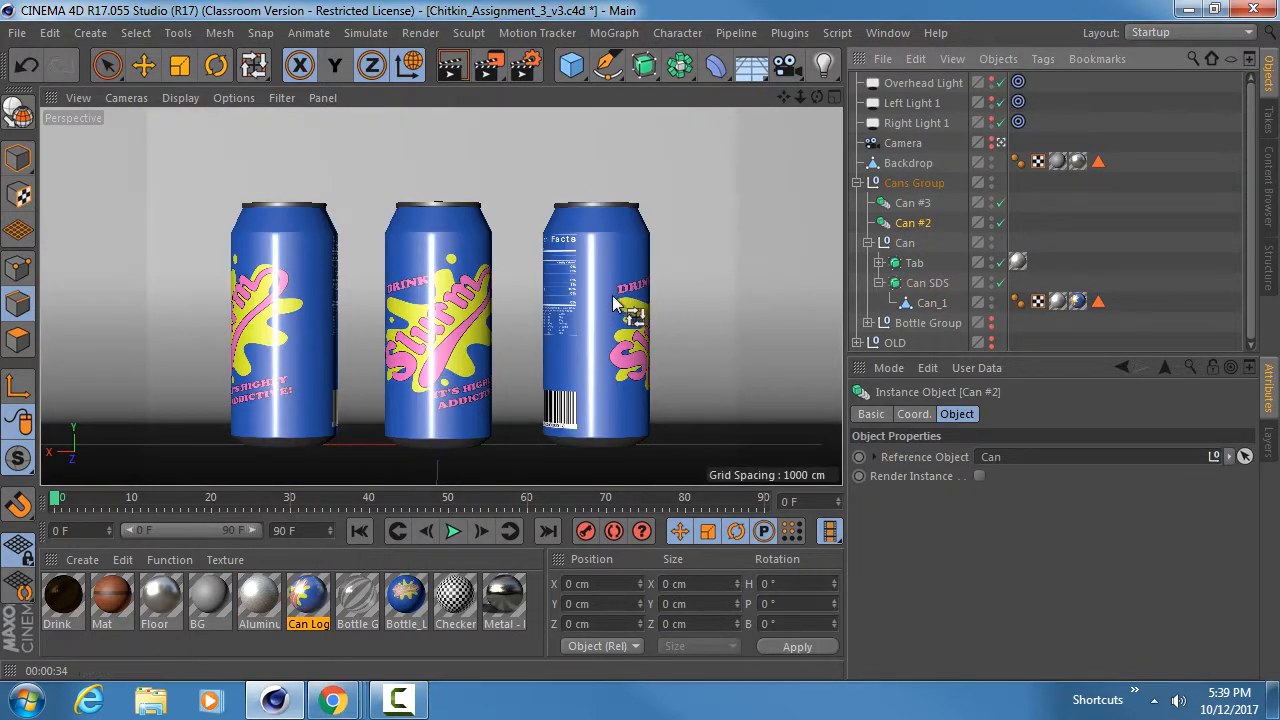
{"action": "key", "text": "e"}
{"action": "middle_click", "coordinate": [500, 308]}
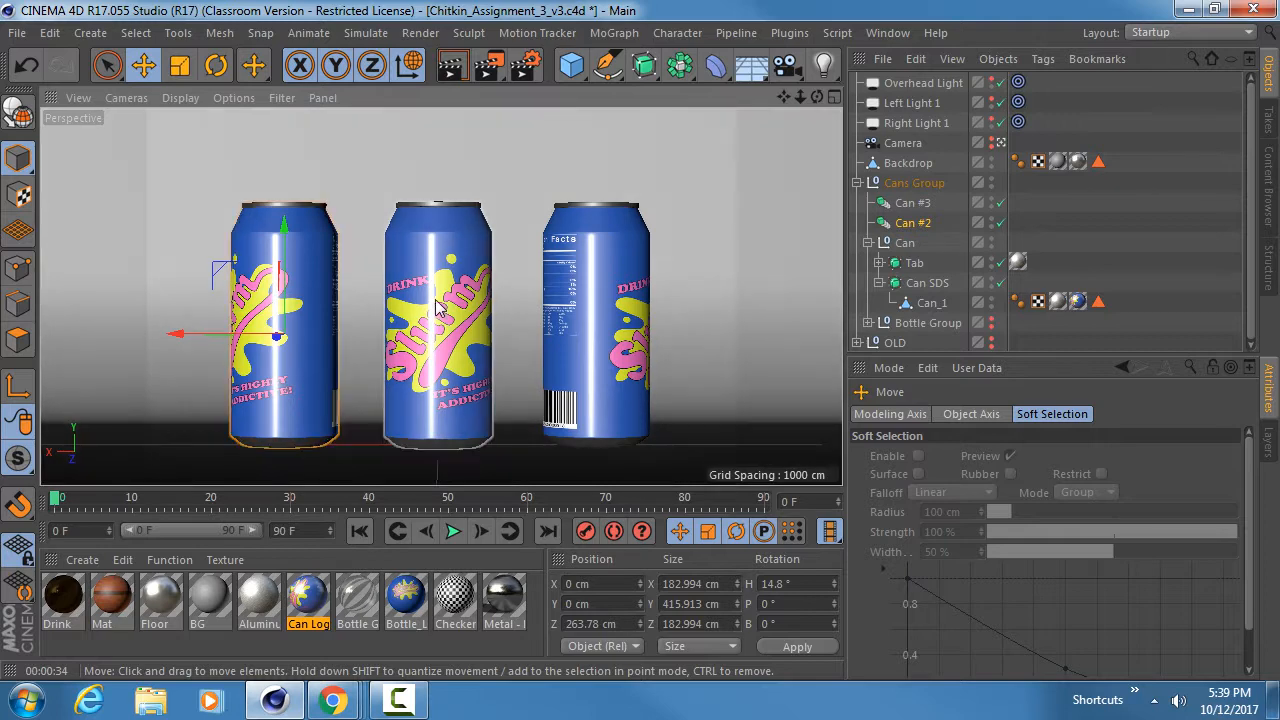
{"action": "middle_click", "coordinate": [578, 237]}
{"action": "scroll", "coordinate": [578, 237], "scroll_direction": "down", "scroll_amount": 5}
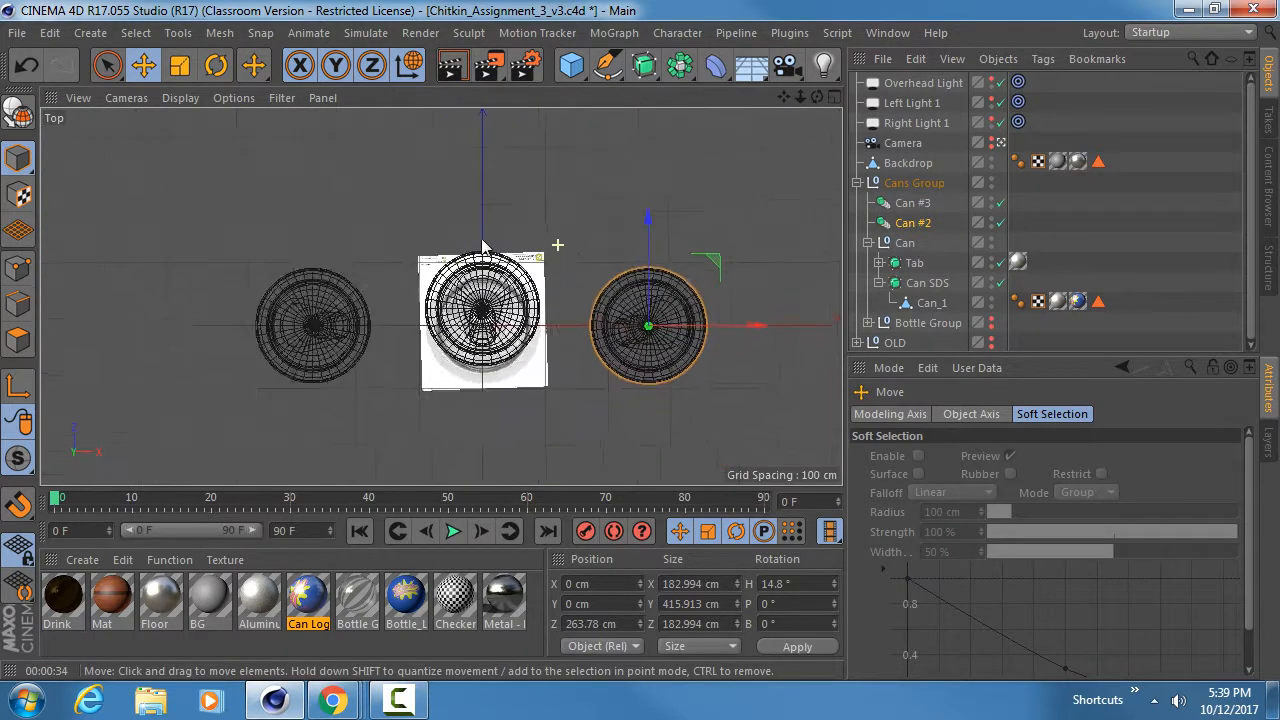
{"action": "scroll", "coordinate": [436, 318], "scroll_direction": "down", "scroll_amount": 3}
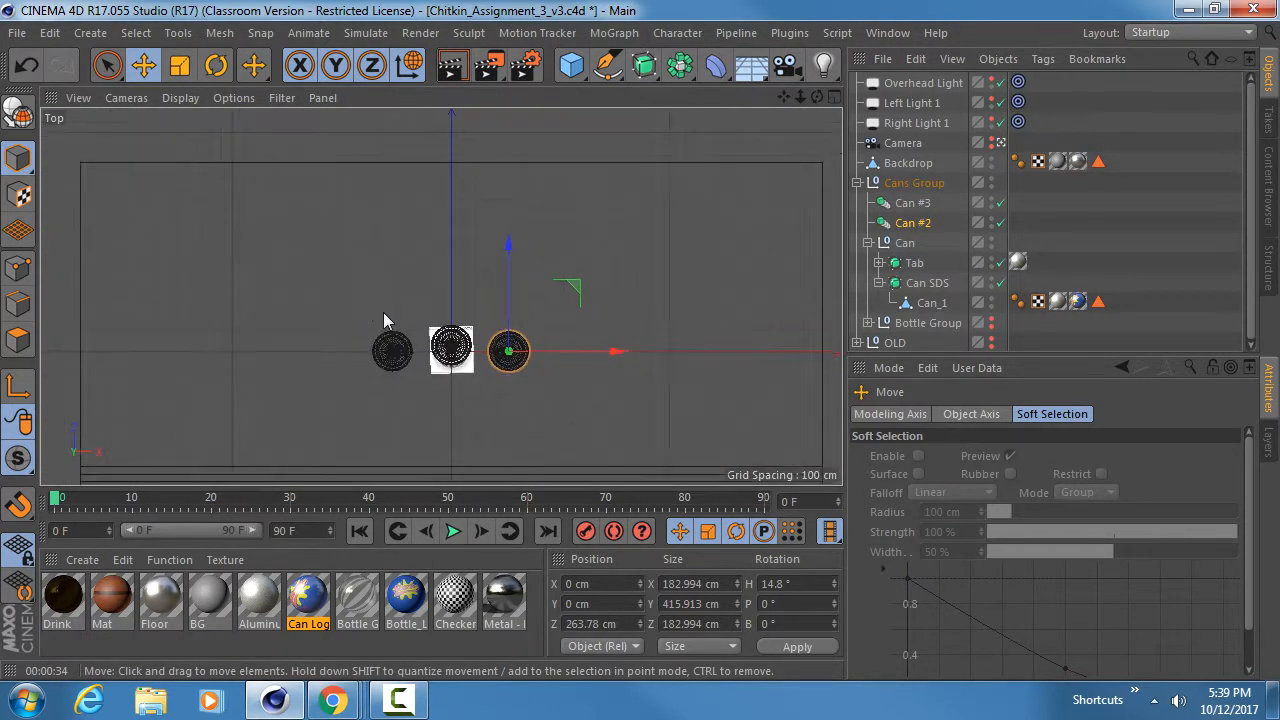
{"action": "left_click_drag", "start_coordinate": [817, 97], "coordinate": [660, 105]}
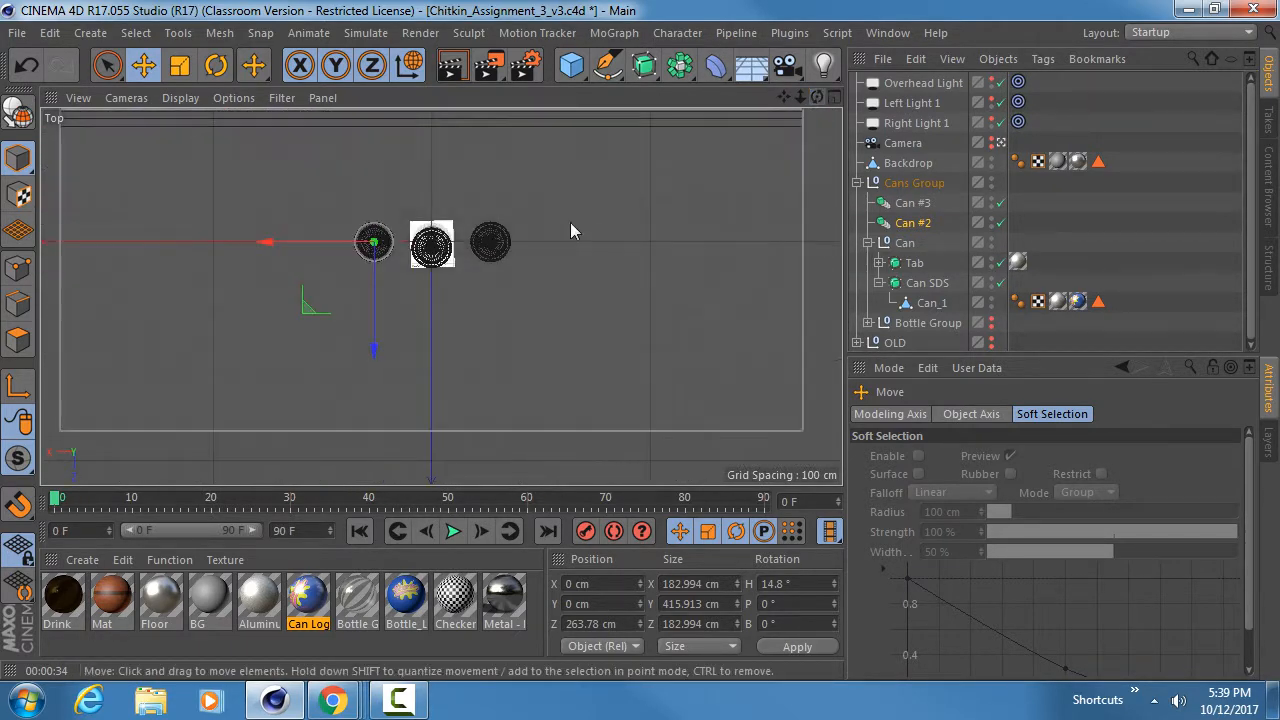
{"action": "scroll", "coordinate": [520, 280], "scroll_direction": "down", "scroll_amount": 3}
{"action": "scroll", "coordinate": [516, 312], "scroll_direction": "down", "scroll_amount": 3}
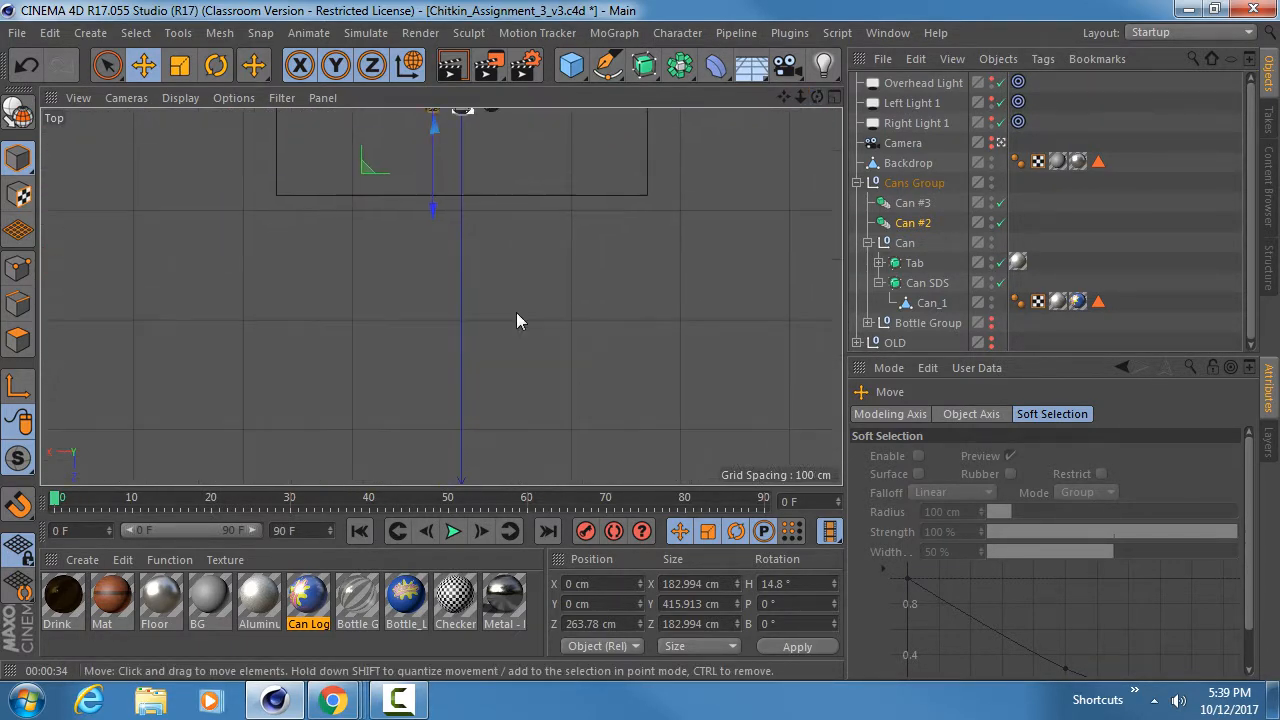
{"action": "scroll", "coordinate": [497, 268], "scroll_direction": "up", "scroll_amount": 6}
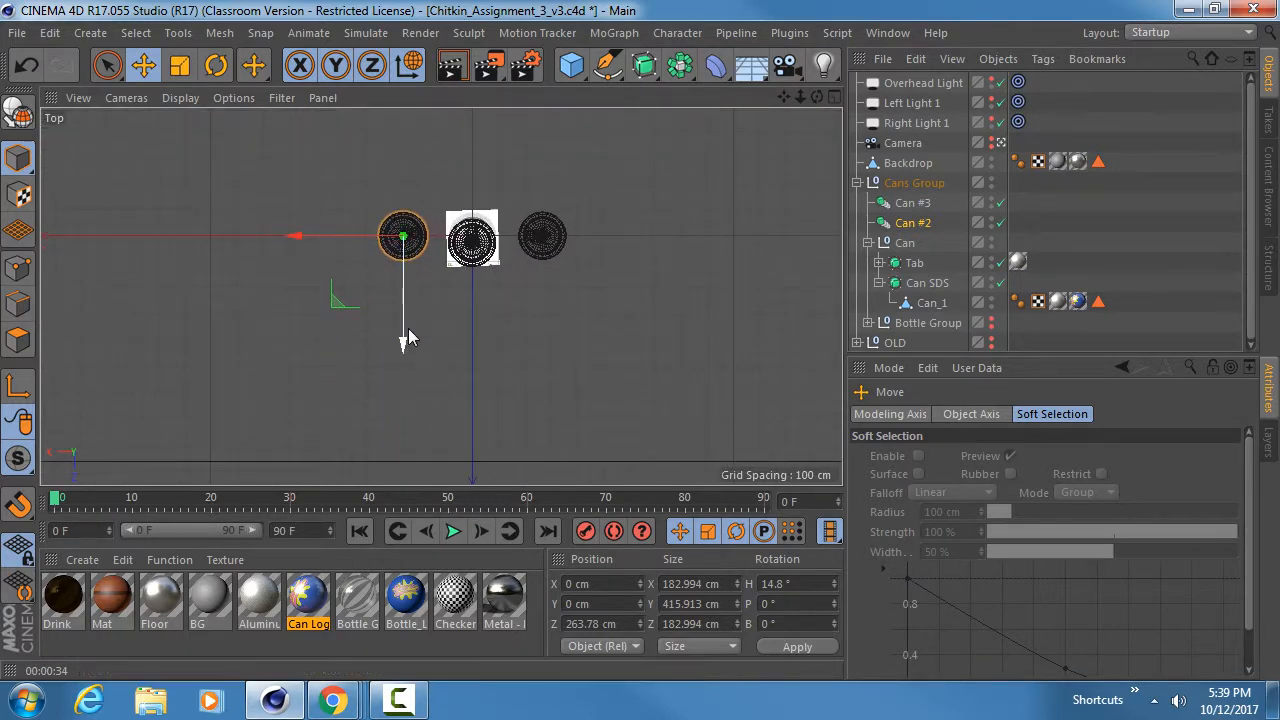
{"action": "left_click_drag", "start_coordinate": [406, 337], "coordinate": [407, 301]}
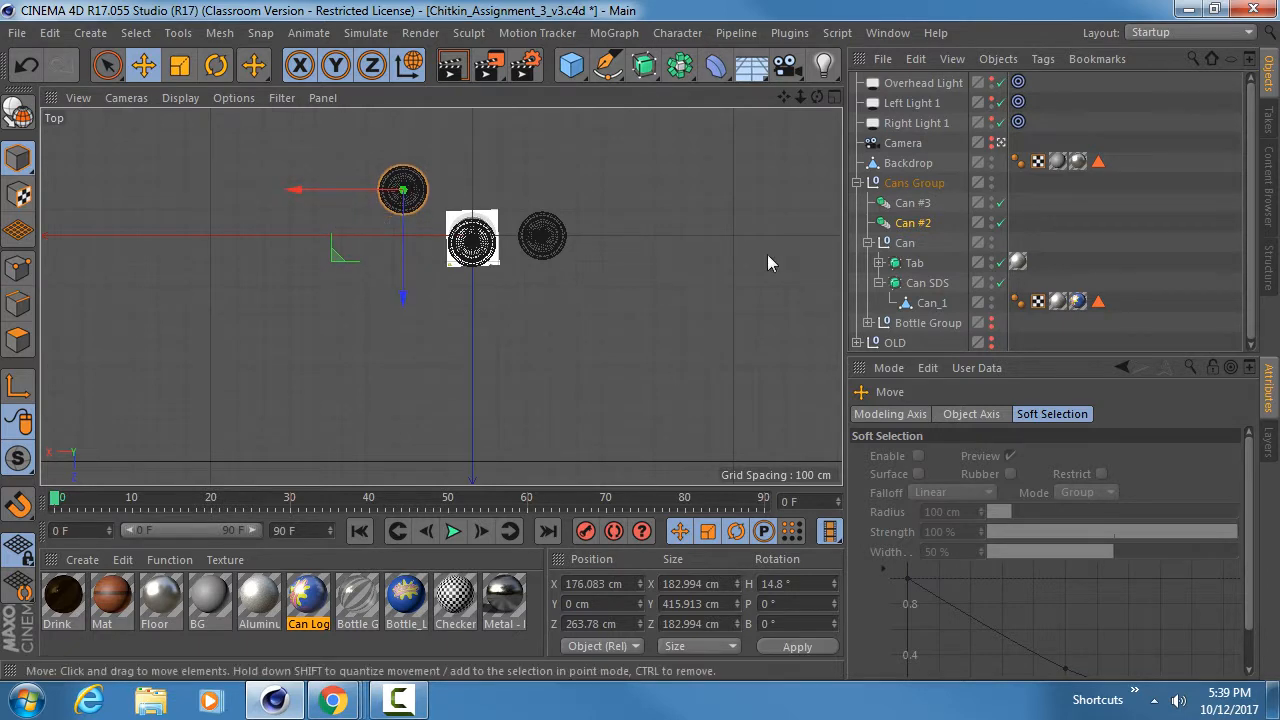
Move Can #3 toward the camera to an X position of about -253 cm, and return to the perspective view.
{"action": "left_click", "coordinate": [542, 237]}
{"action": "left_click_drag", "start_coordinate": [542, 347], "coordinate": [541, 412]}
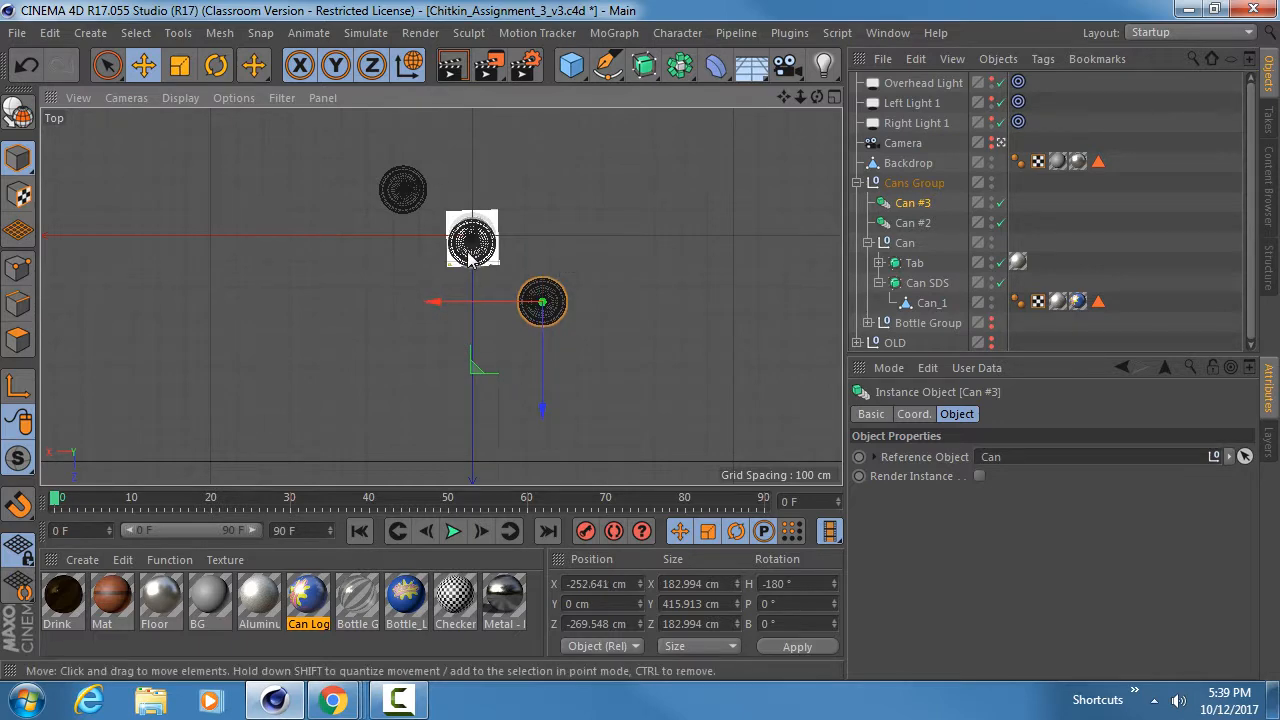
{"action": "middle_click", "coordinate": [190, 162]}
{"action": "middle_click", "coordinate": [190, 162]}
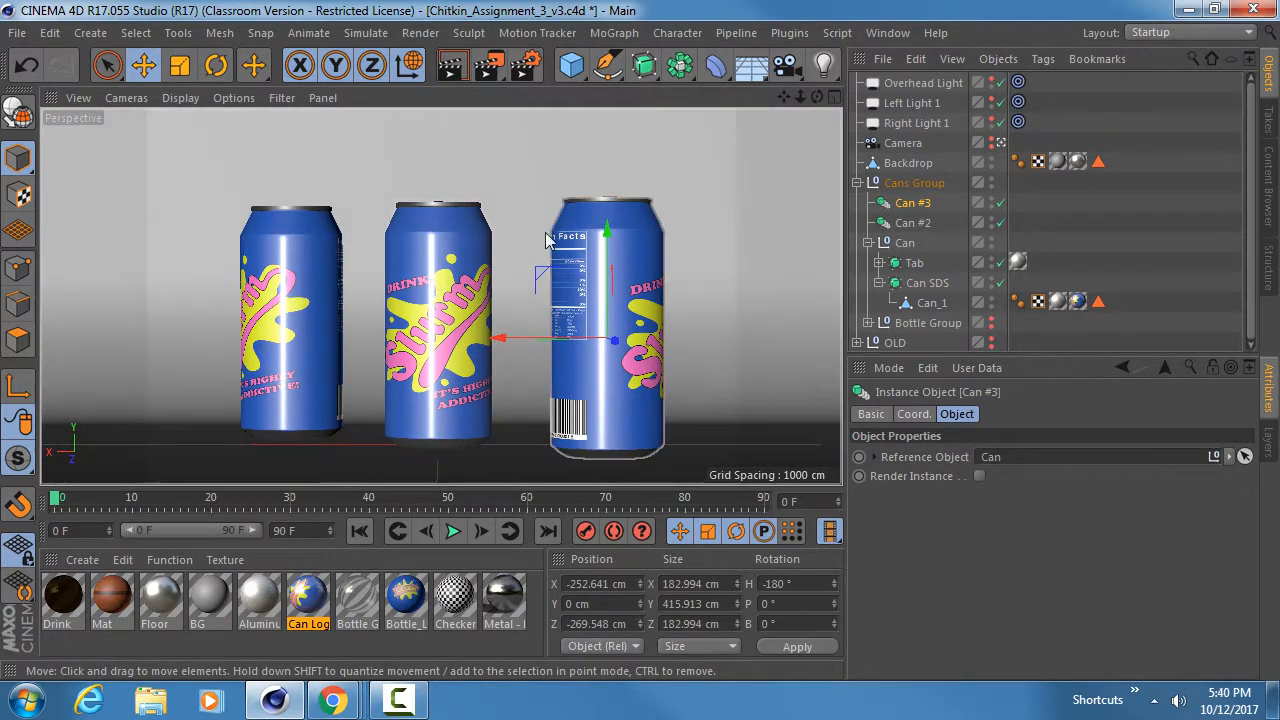
Duplicate the Camera object and display the copy's physical renderer properties.
{"action": "left_click", "coordinate": [904, 146]}
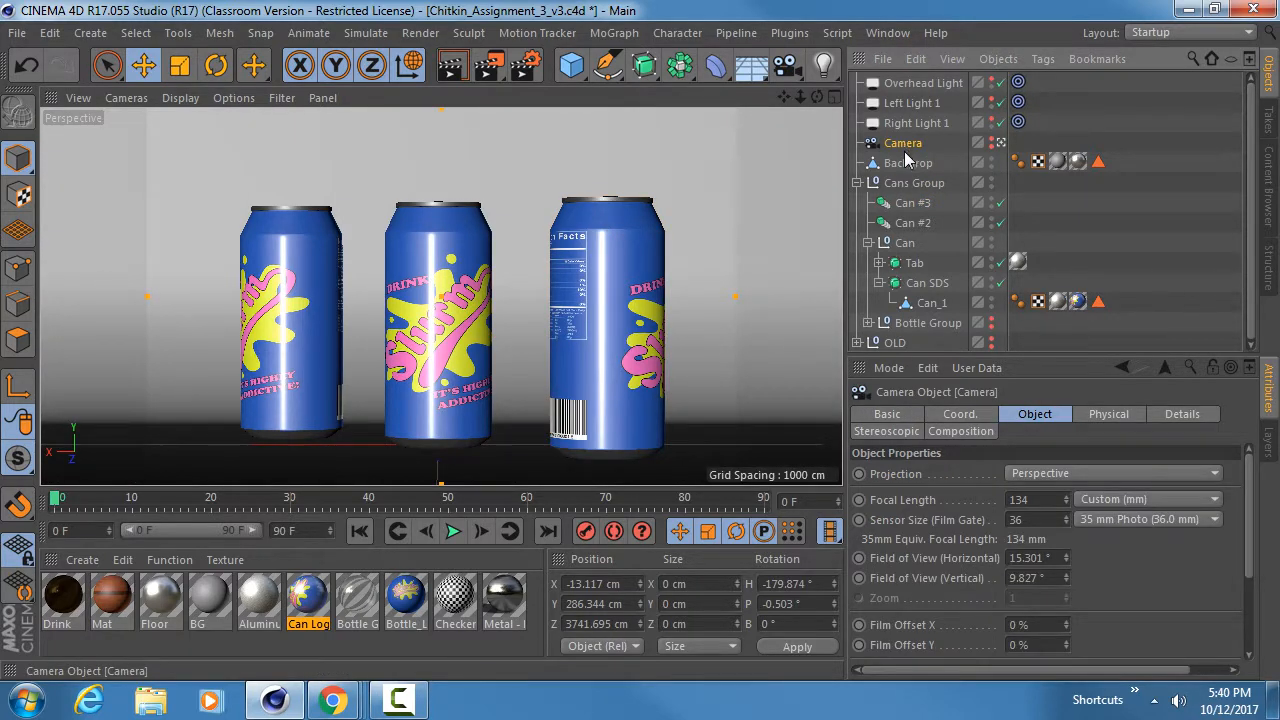
{"action": "key", "text": "ctrl+c"}
{"action": "key", "text": "ctrl+v"}
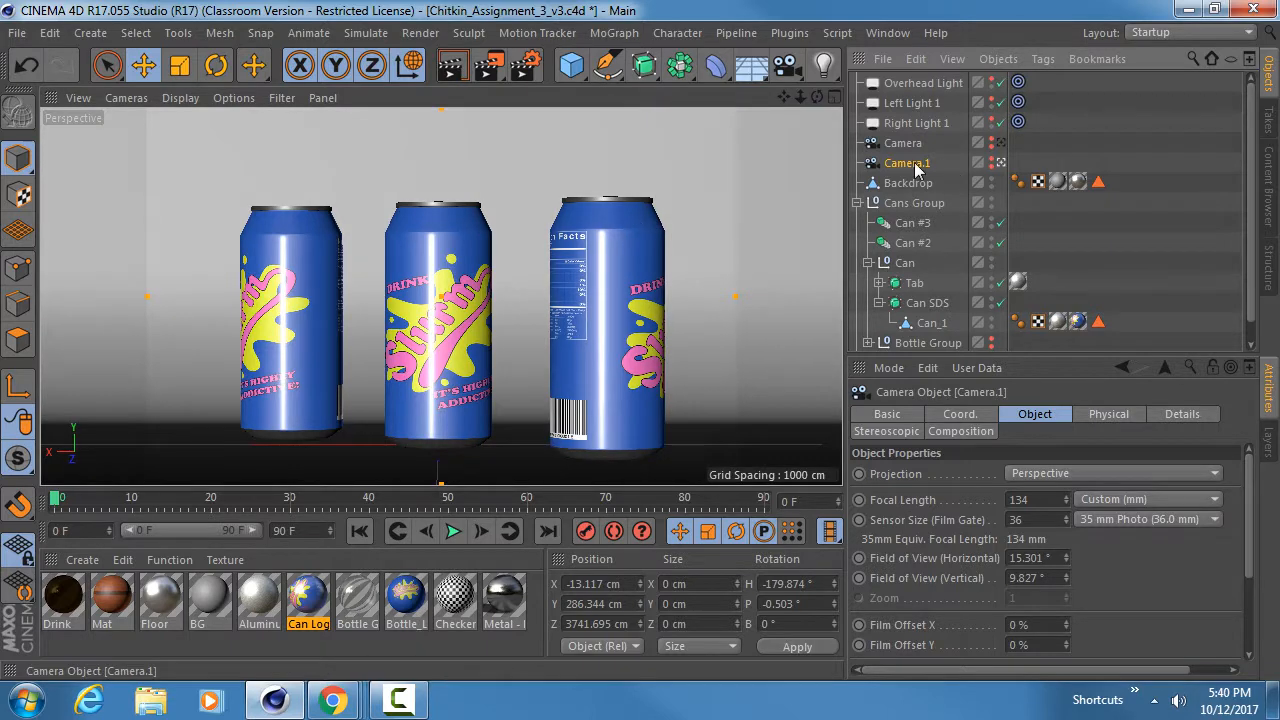
{"action": "left_click", "coordinate": [1109, 414]}
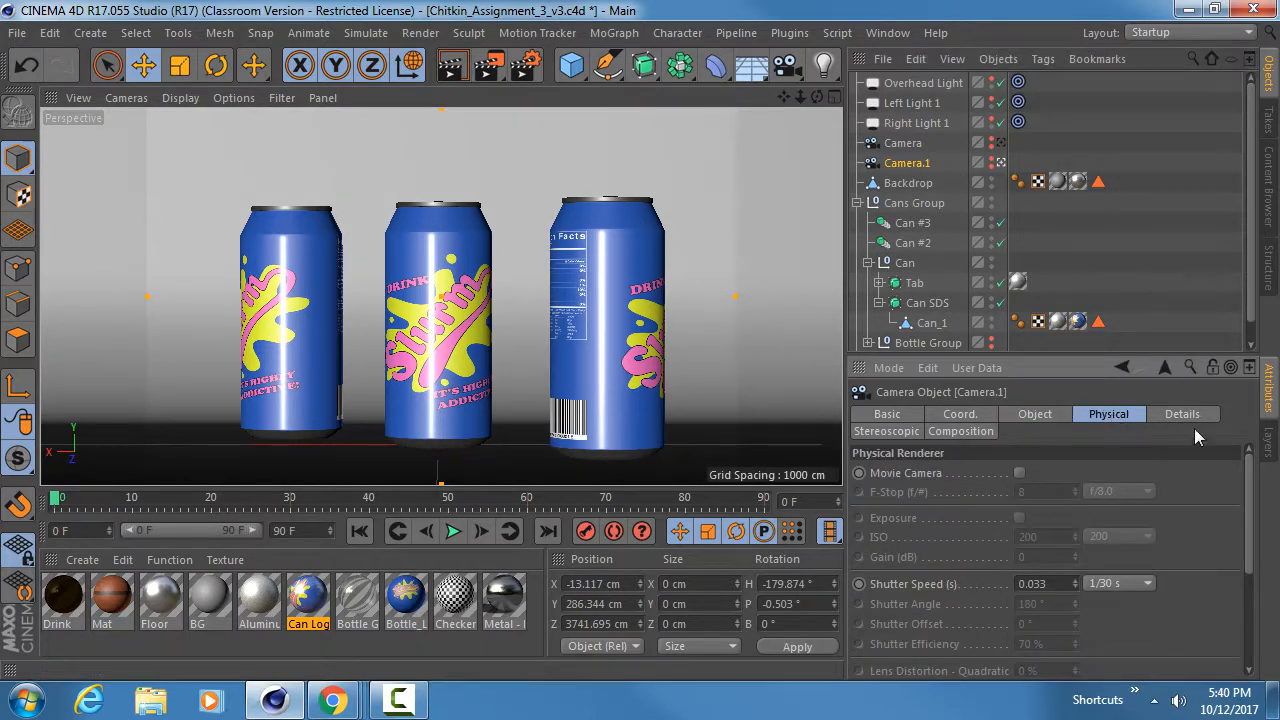
{"action": "left_click_drag", "start_coordinate": [1120, 356], "coordinate": [1117, 224]}
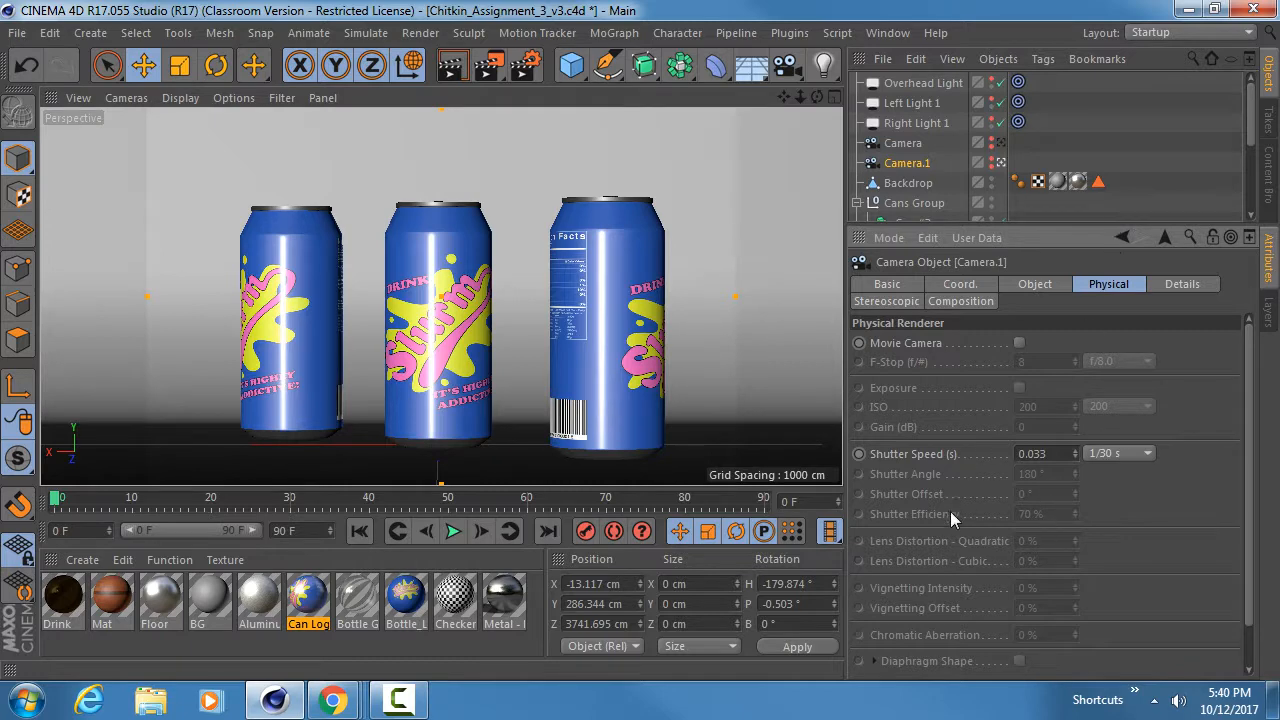
Set the renderer to Physical and enable Depth Of Field in the render settings.
{"action": "left_click", "coordinate": [528, 66]}
{"action": "left_click_drag", "start_coordinate": [384, 20], "coordinate": [668, 100]}
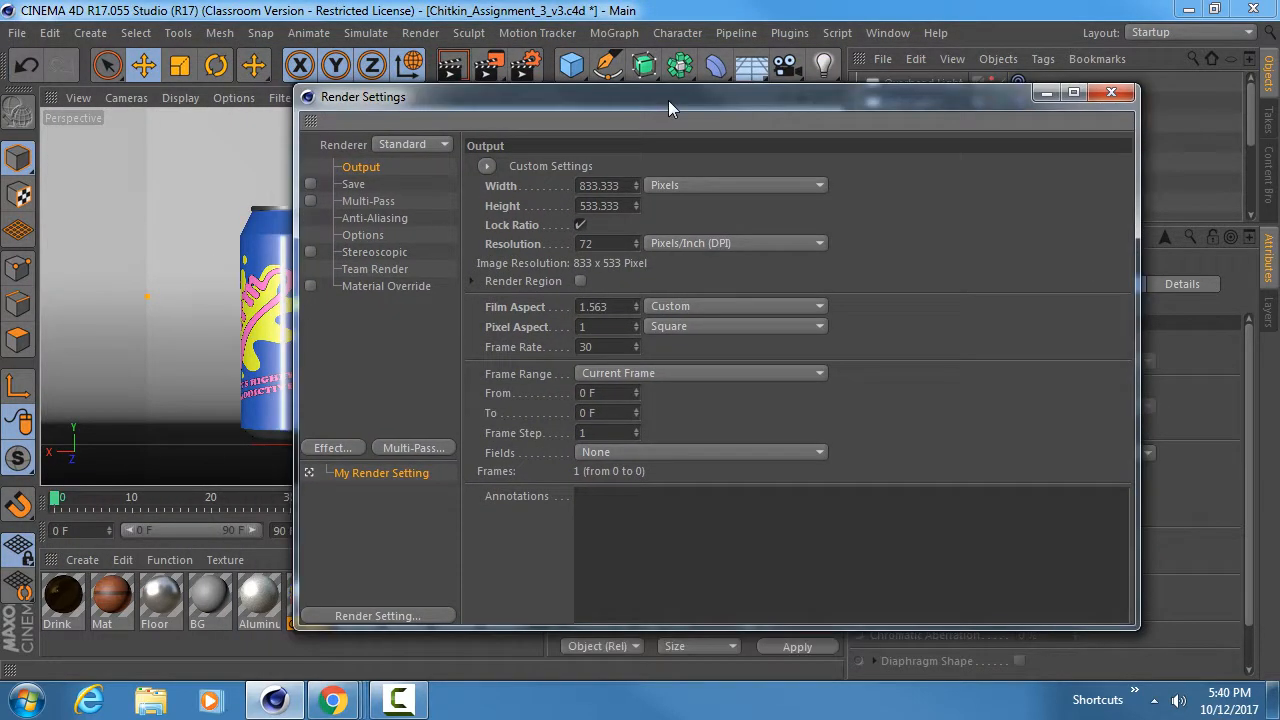
{"action": "left_click", "coordinate": [406, 145]}
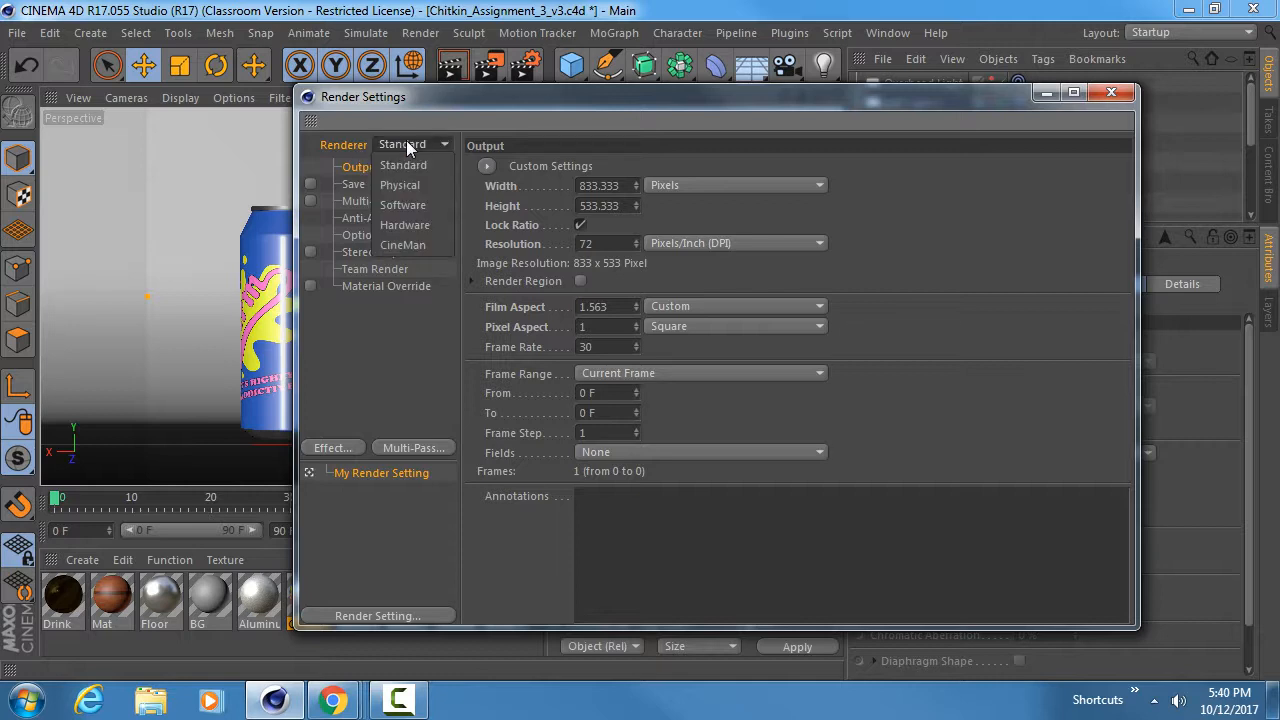
{"action": "left_click", "coordinate": [406, 183]}
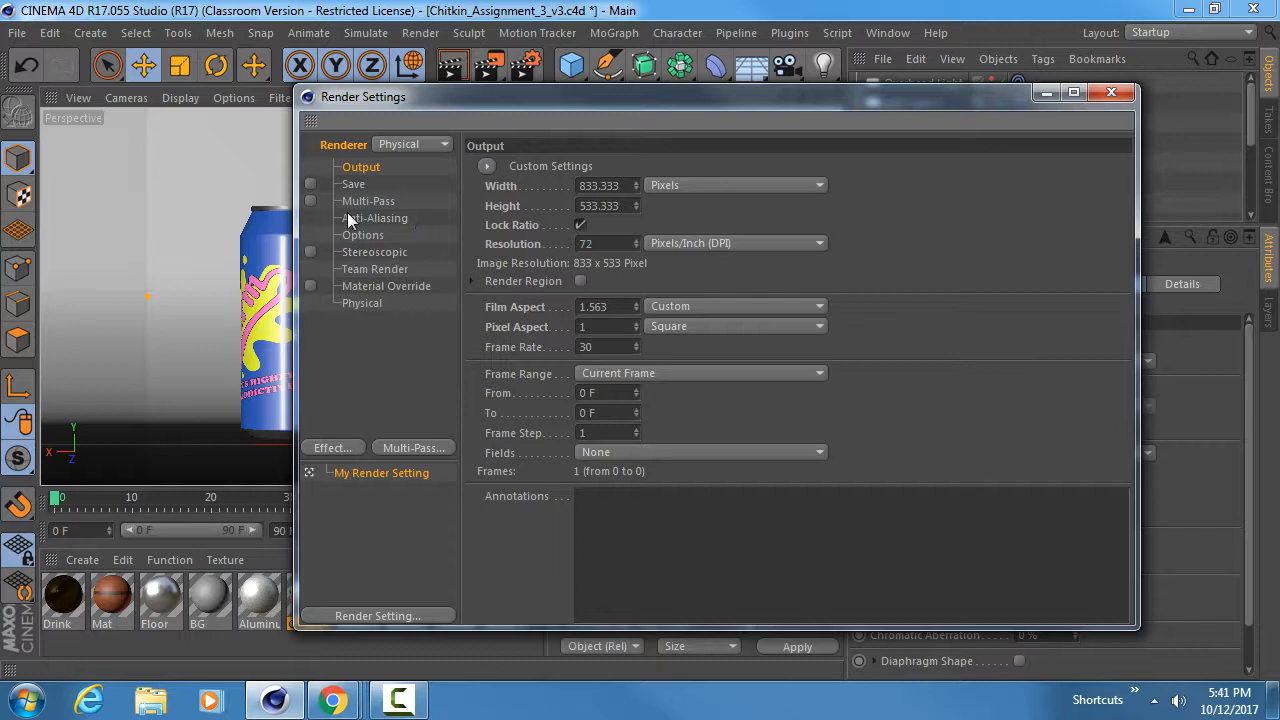
{"action": "left_click", "coordinate": [362, 304]}
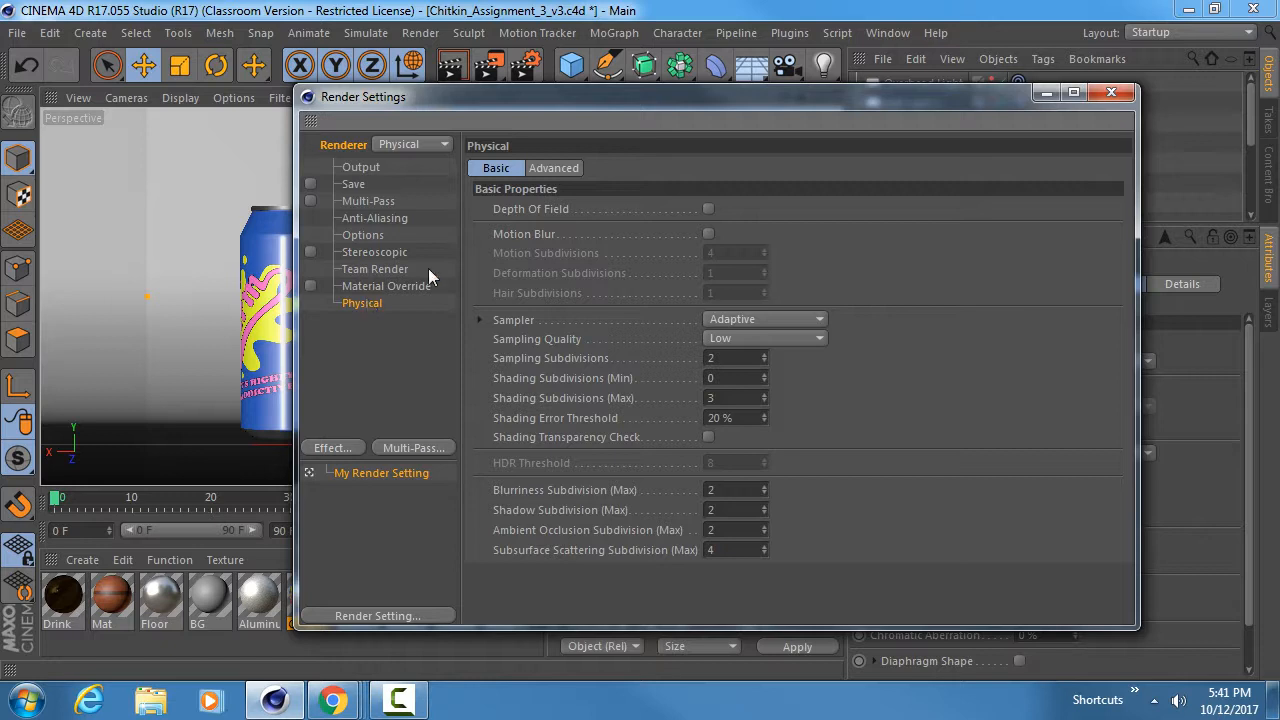
{"action": "left_click", "coordinate": [709, 210]}
{"action": "left_click", "coordinate": [1045, 93]}
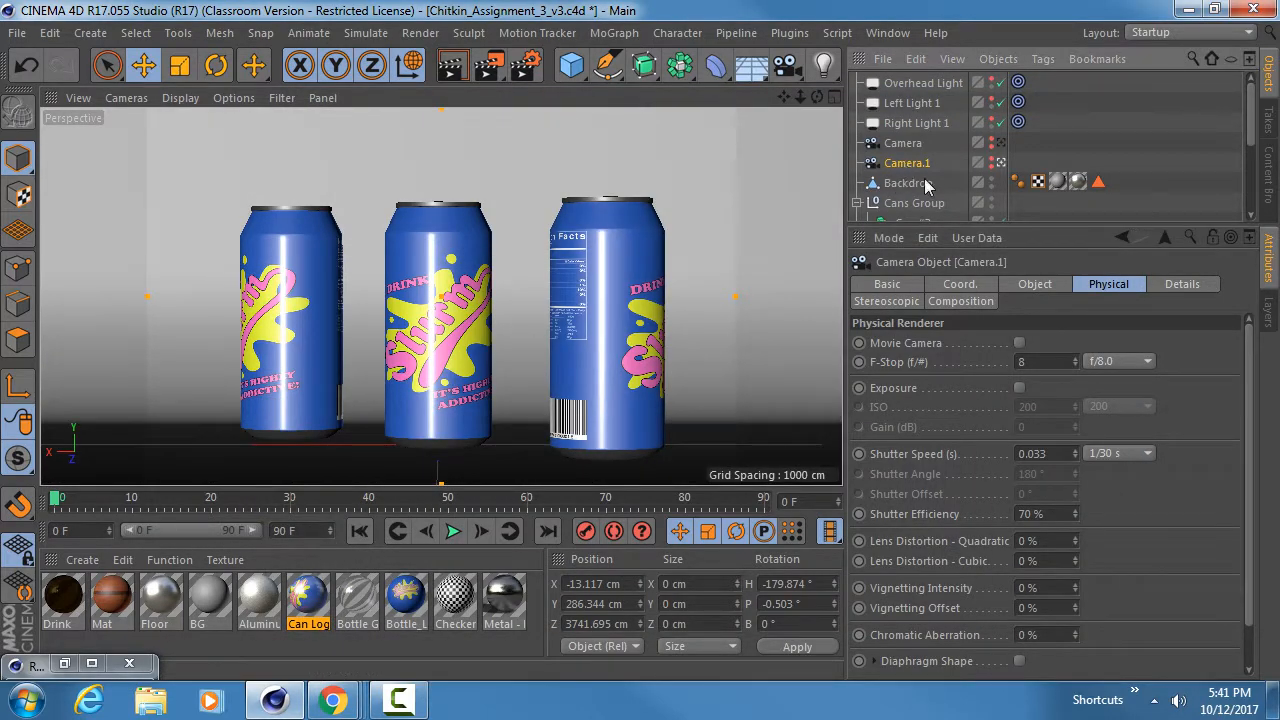
Rename the duplicated camera as Camera.Depth Of Field.
{"action": "left_click_drag", "start_coordinate": [1040, 225], "coordinate": [1040, 336]}
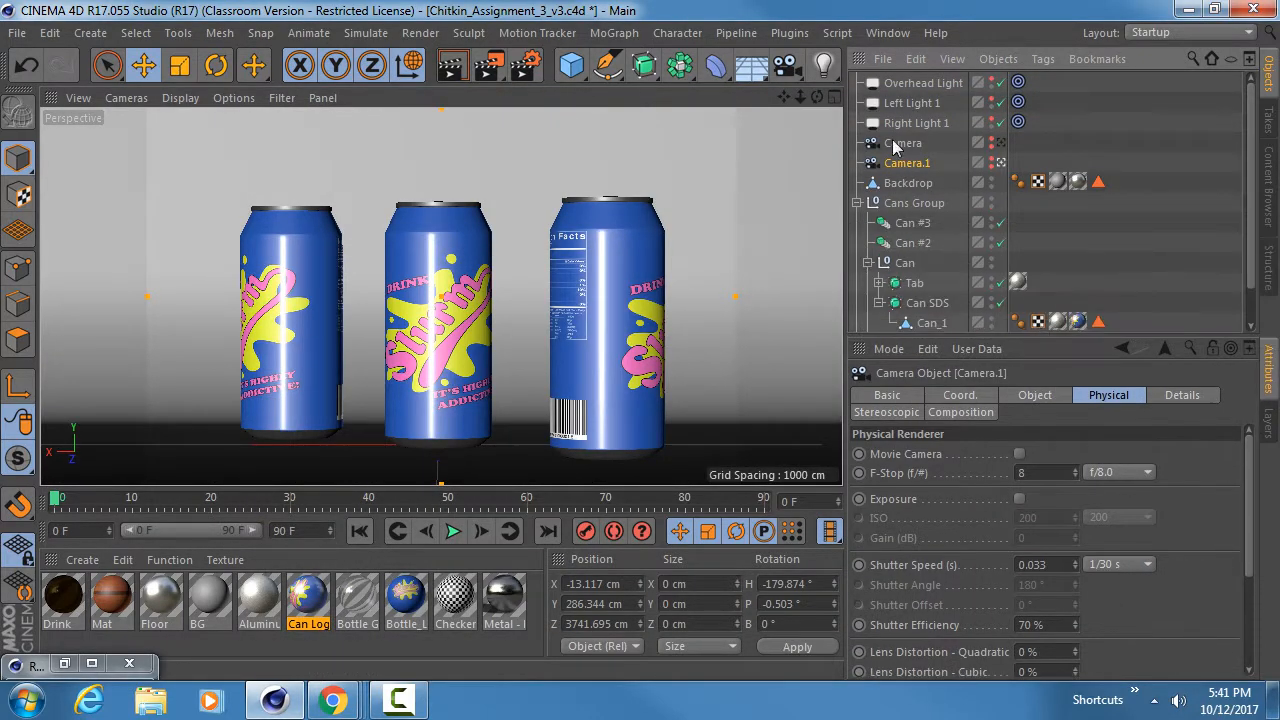
{"action": "double_click", "coordinate": [944, 161]}
{"action": "type", "text": "De"}
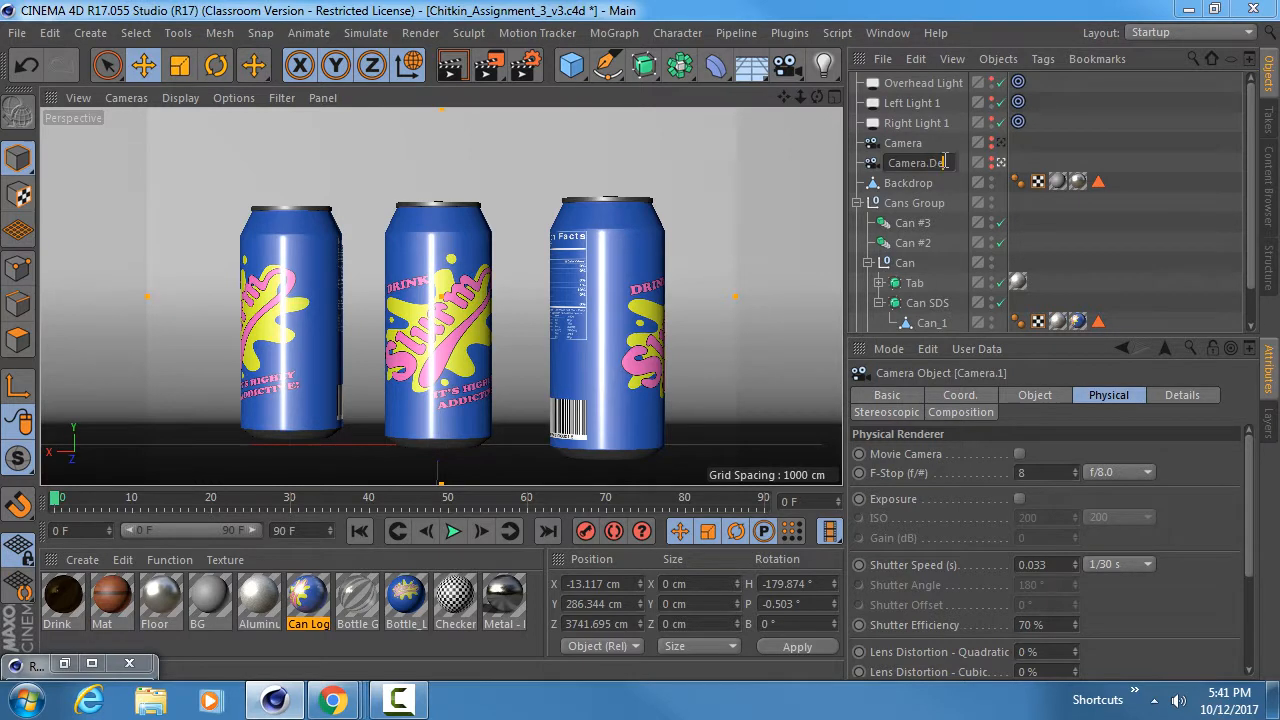
{"action": "type", "text": "pth Of Field"}
{"action": "key", "text": "Return"}
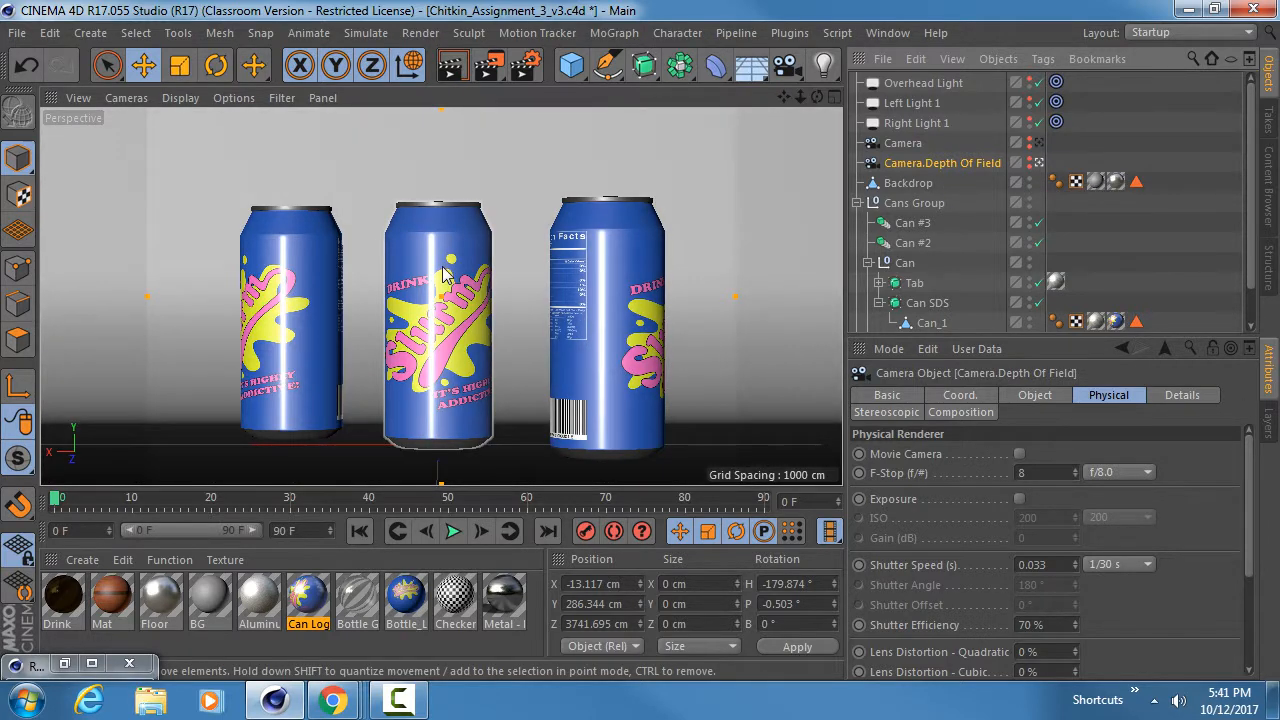
Extend the depth of field camera's focus plane to the middle can in the Top view, about 3648 cm away, and return to the perspective view.
{"action": "middle_click", "coordinate": [478, 292]}
{"action": "middle_click", "coordinate": [612, 191]}
{"action": "key", "text": "o"}
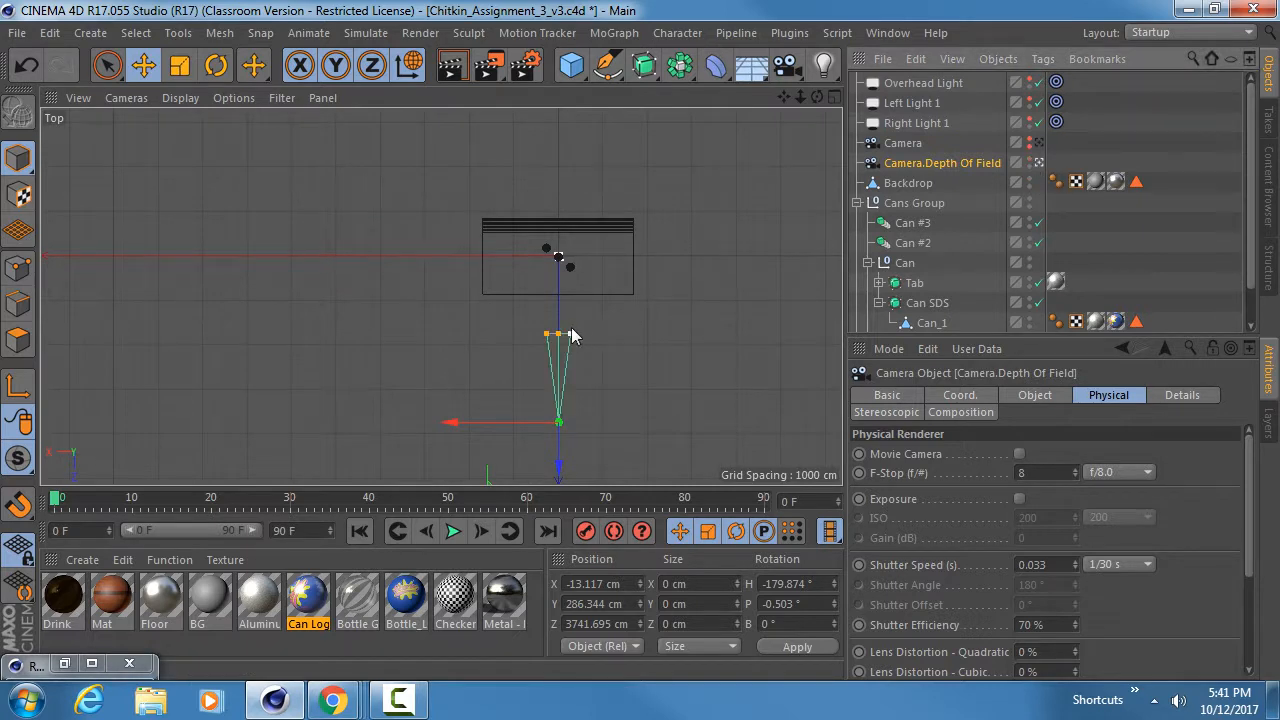
{"action": "scroll", "coordinate": [545, 260], "scroll_direction": "up", "scroll_amount": 5}
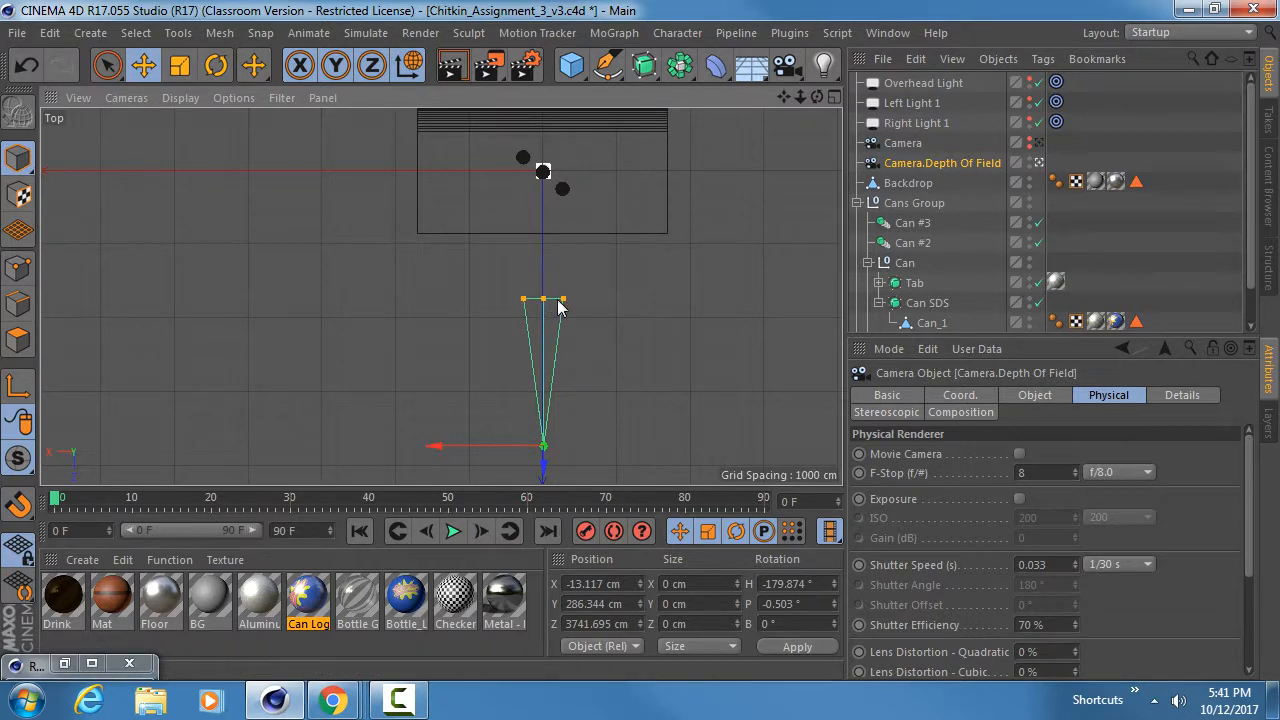
{"action": "left_click_drag", "start_coordinate": [543, 300], "coordinate": [545, 170]}
{"action": "middle_click", "coordinate": [514, 255]}
{"action": "middle_click", "coordinate": [314, 207]}
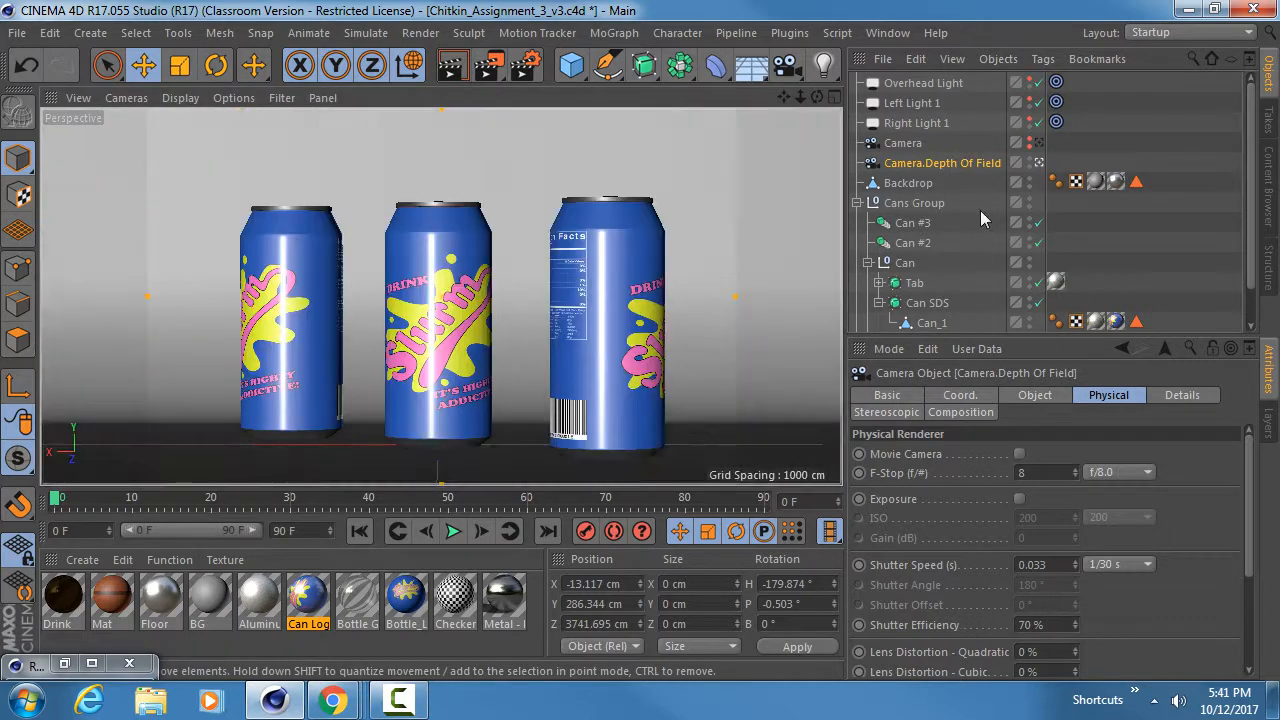
Leave the camera's view and examine from several angles where its focus plane cuts through the three cans.
{"action": "left_click", "coordinate": [1039, 163]}
{"action": "right_click_drag", "start_coordinate": [509, 286], "coordinate": [273, 298], "text": "alt"}
{"action": "left_click_drag", "start_coordinate": [519, 330], "coordinate": [760, 222], "text": "alt"}
{"action": "middle_click_drag", "start_coordinate": [520, 336], "coordinate": [297, 295], "text": "alt"}
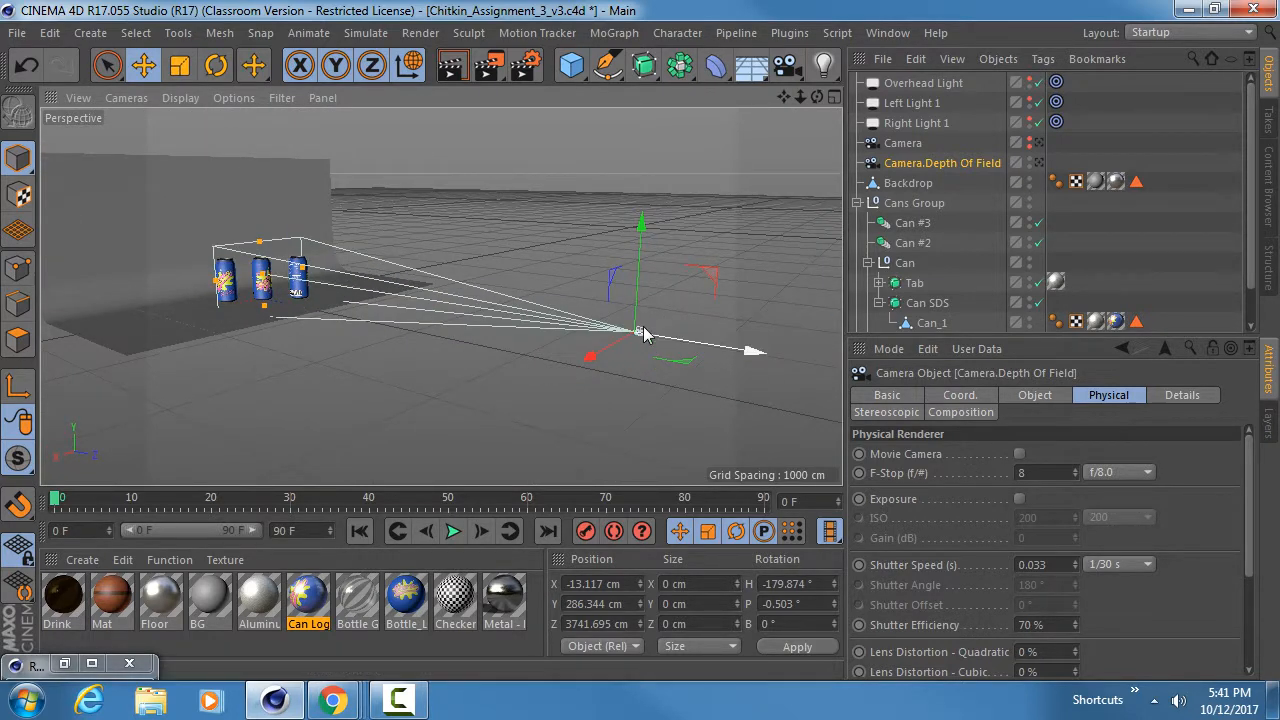
{"action": "left_click_drag", "start_coordinate": [640, 329], "coordinate": [218, 453], "text": "alt"}
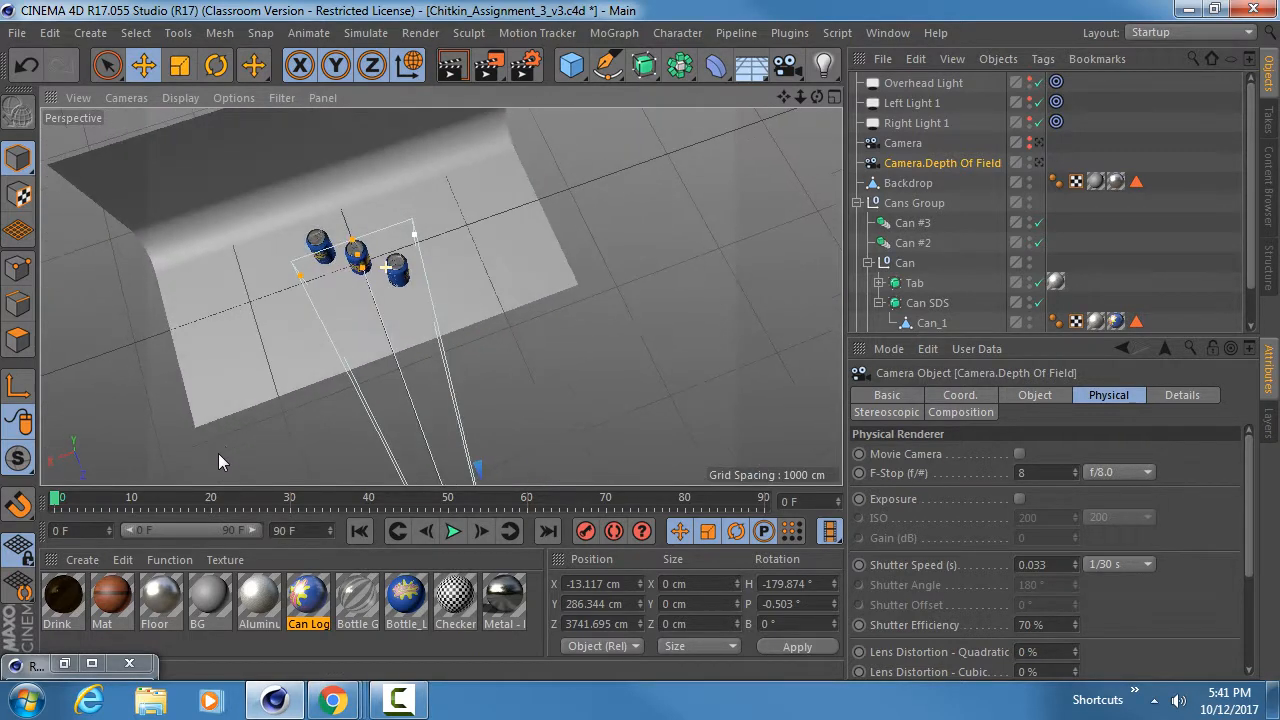
{"action": "scroll", "coordinate": [318, 284], "scroll_direction": "up", "scroll_amount": 4}
{"action": "left_click_drag", "start_coordinate": [317, 280], "coordinate": [370, 255], "text": "alt"}
{"action": "scroll", "coordinate": [370, 255], "scroll_direction": "up", "scroll_amount": 5}
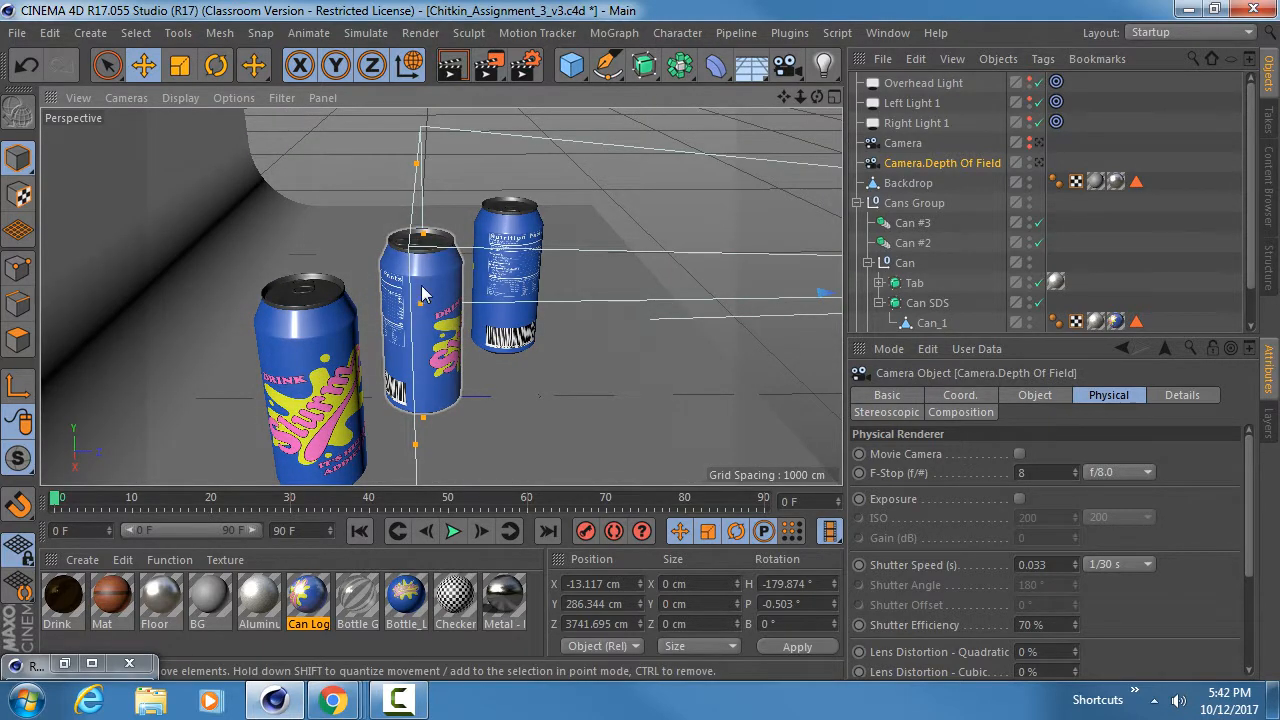
{"action": "left_click_drag", "start_coordinate": [424, 292], "coordinate": [480, 300], "text": "alt"}
{"action": "scroll", "coordinate": [322, 319], "scroll_direction": "down", "scroll_amount": 5}
{"action": "left_click_drag", "start_coordinate": [322, 319], "coordinate": [471, 270], "text": "alt"}
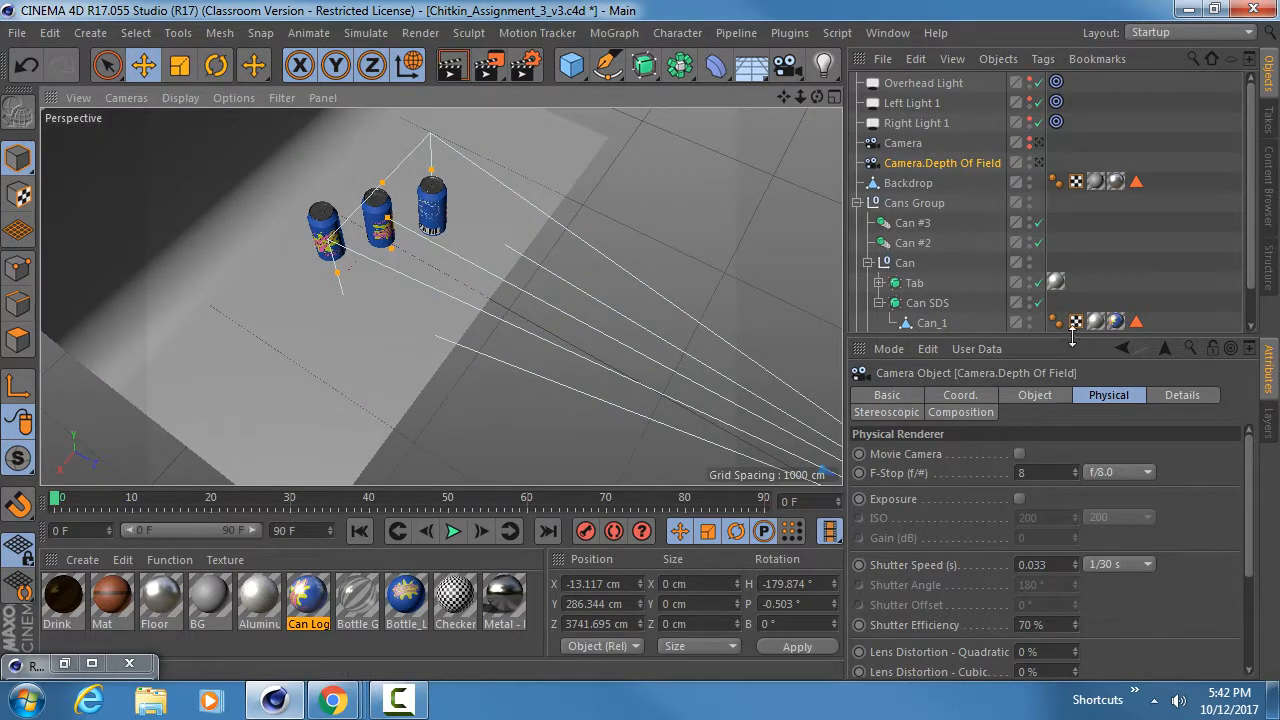
Enable DOF Map Front Blur and DOF Map Rear Blur in the depth of field camera's details.
{"action": "left_click_drag", "start_coordinate": [1072, 338], "coordinate": [1102, 186]}
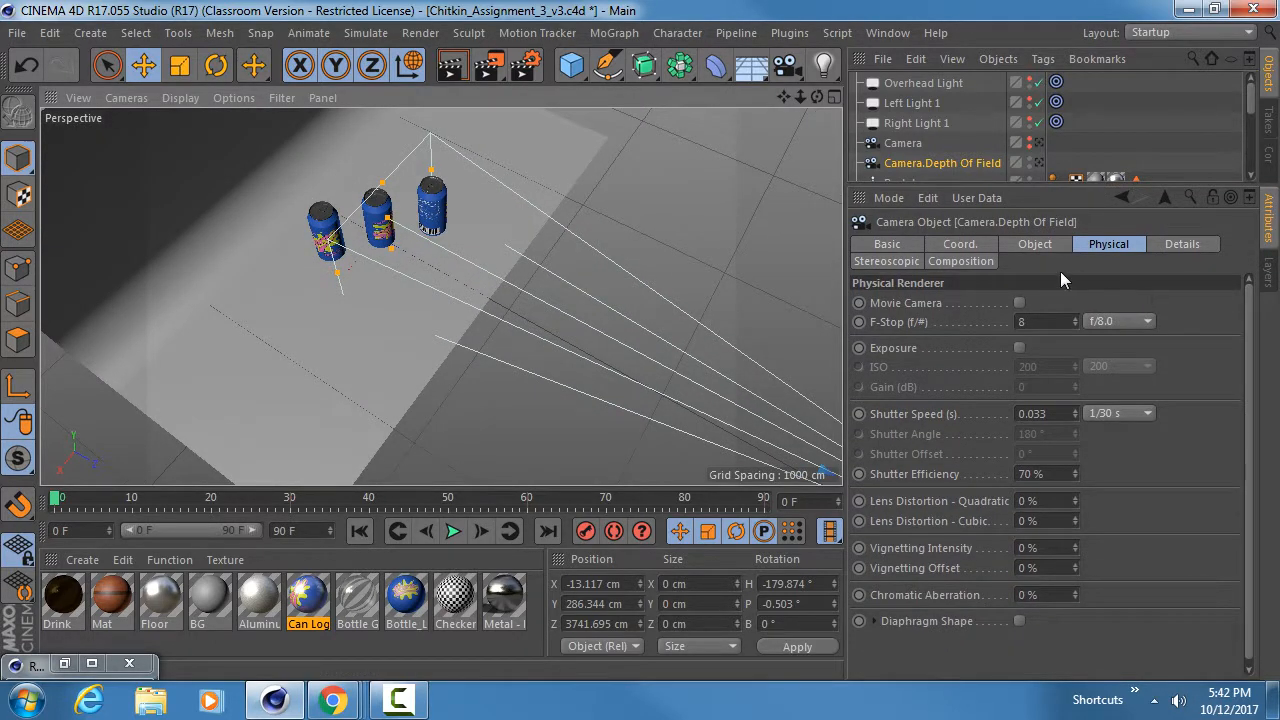
{"action": "left_click", "coordinate": [1171, 243]}
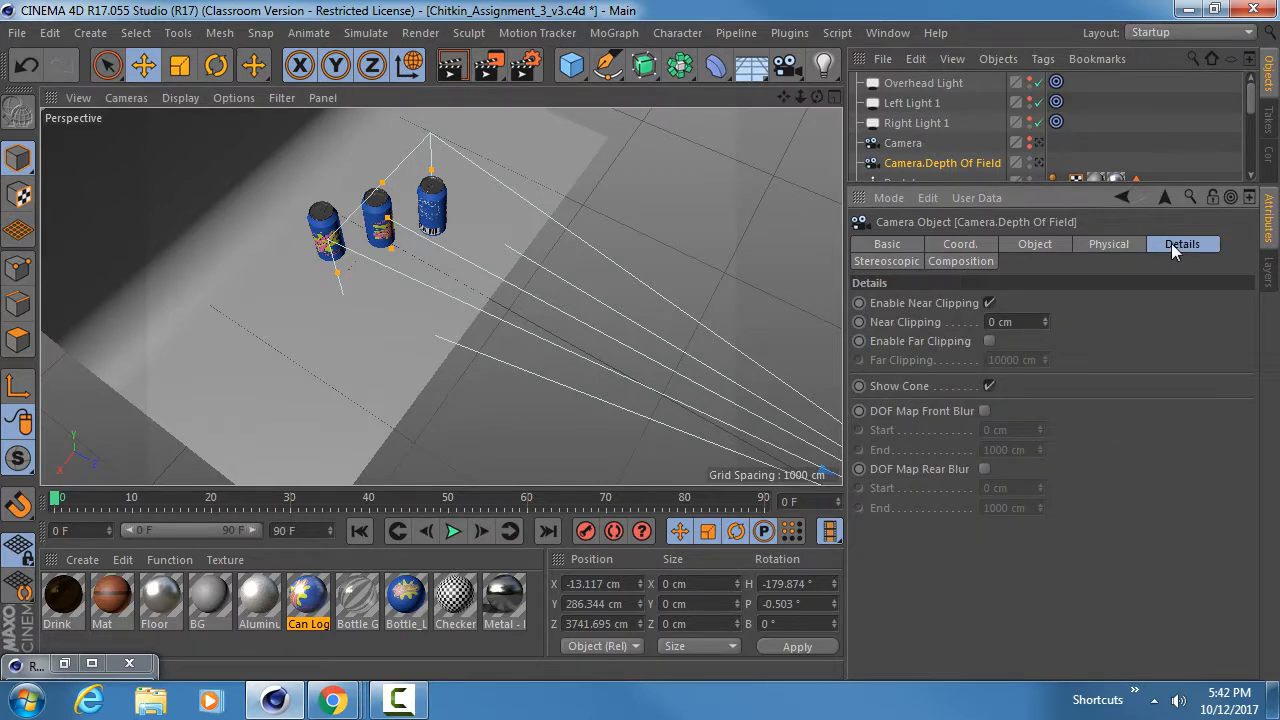
{"action": "left_click_drag", "start_coordinate": [418, 235], "coordinate": [458, 286], "text": "alt"}
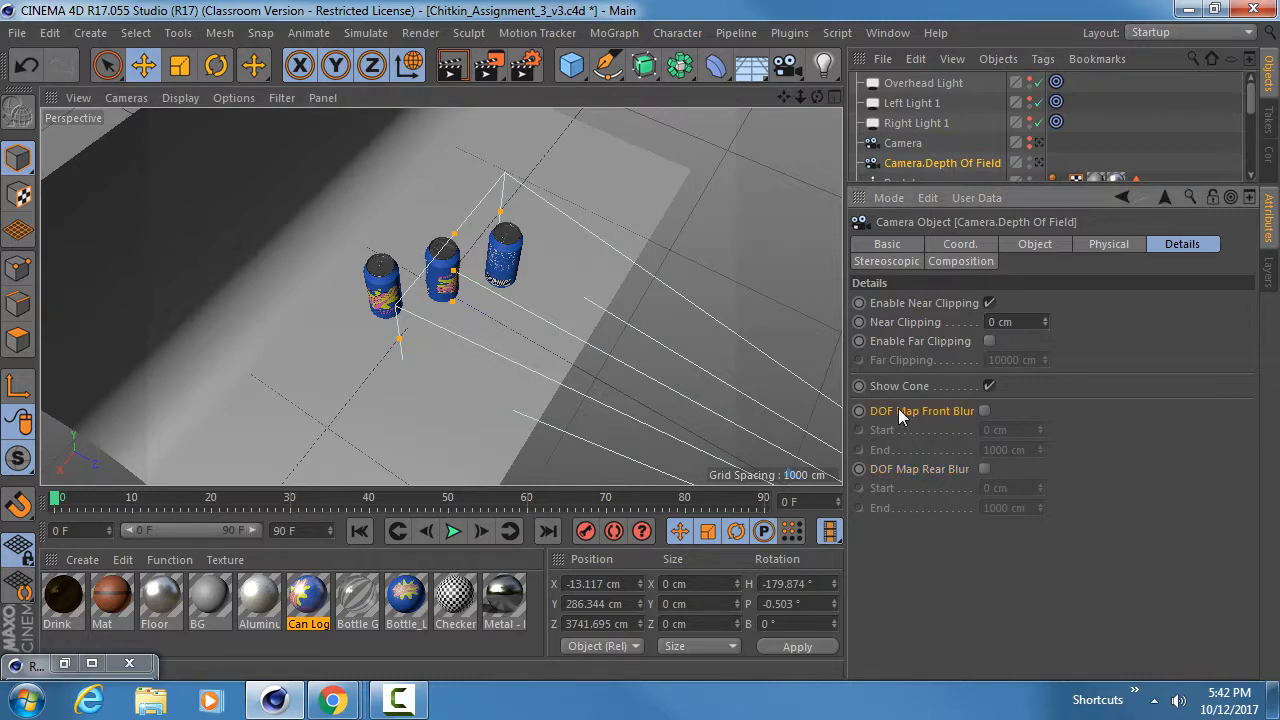
{"action": "left_click", "coordinate": [985, 411]}
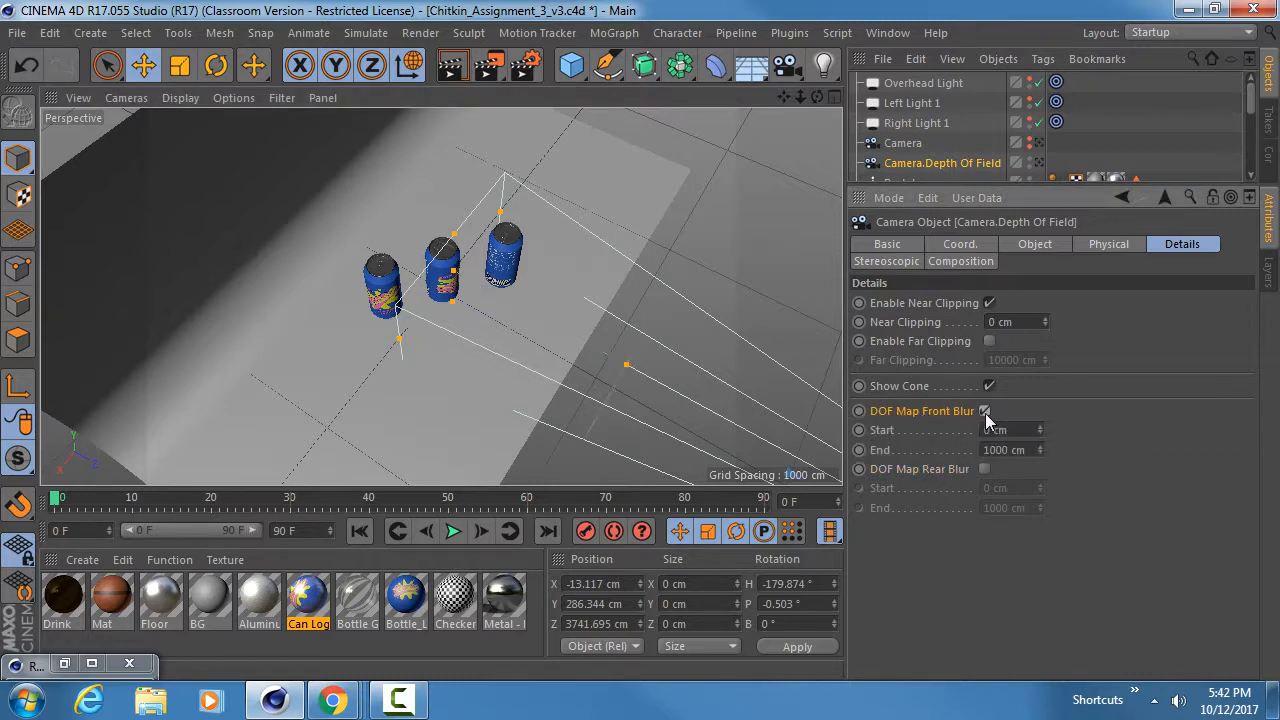
{"action": "left_click", "coordinate": [985, 469]}
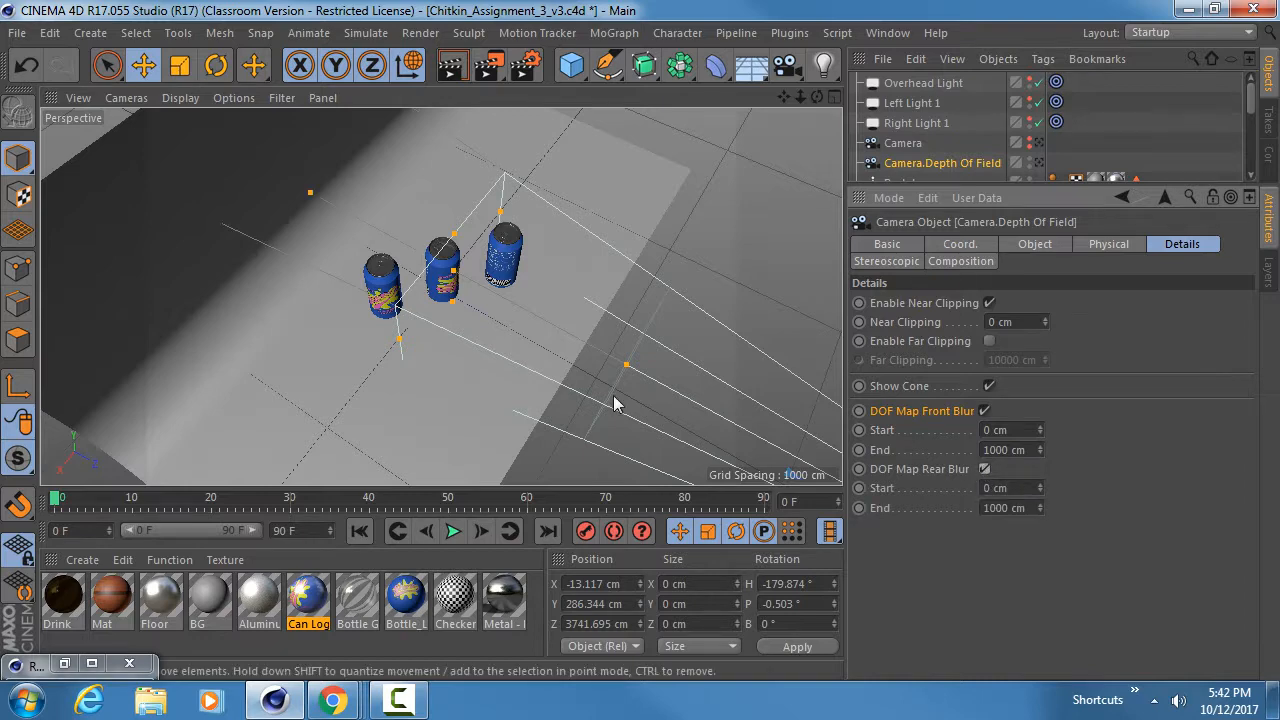
Adjust the front blur plane in front of the cans to an End distance of about 773 cm.
{"action": "left_click_drag", "start_coordinate": [531, 311], "coordinate": [441, 224], "text": "alt"}
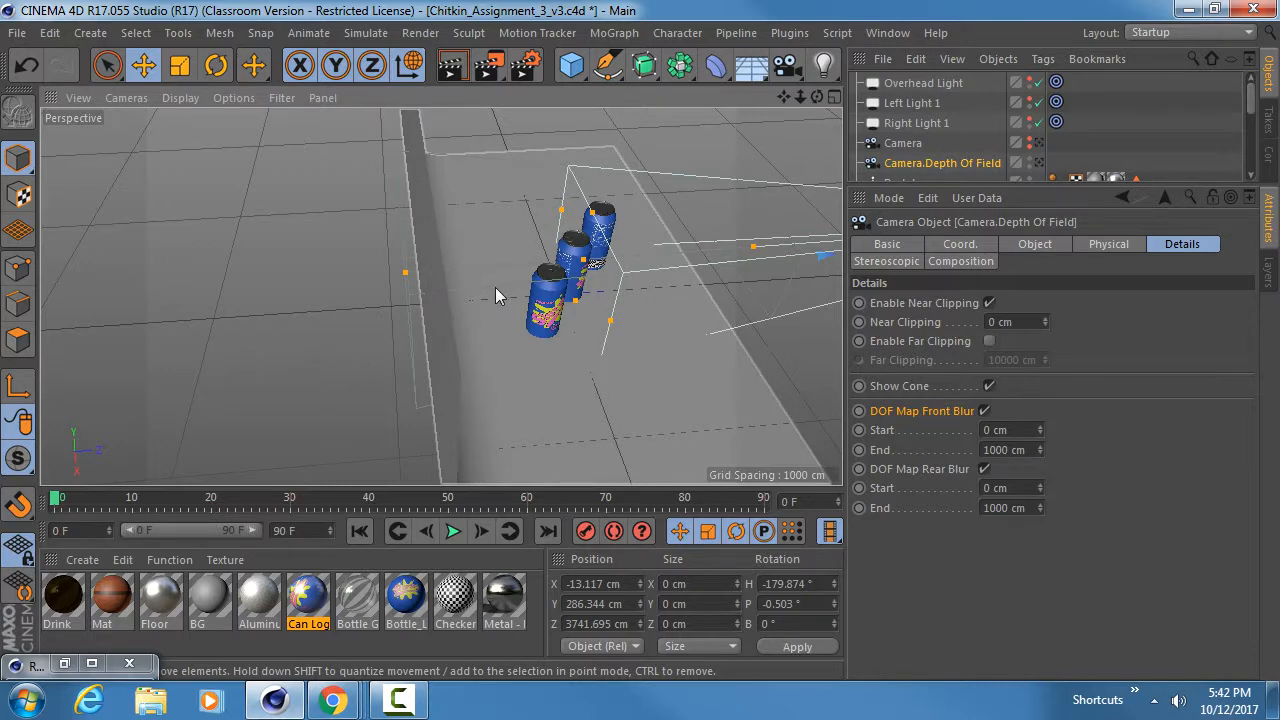
{"action": "left_click_drag", "start_coordinate": [495, 287], "coordinate": [393, 238], "text": "alt"}
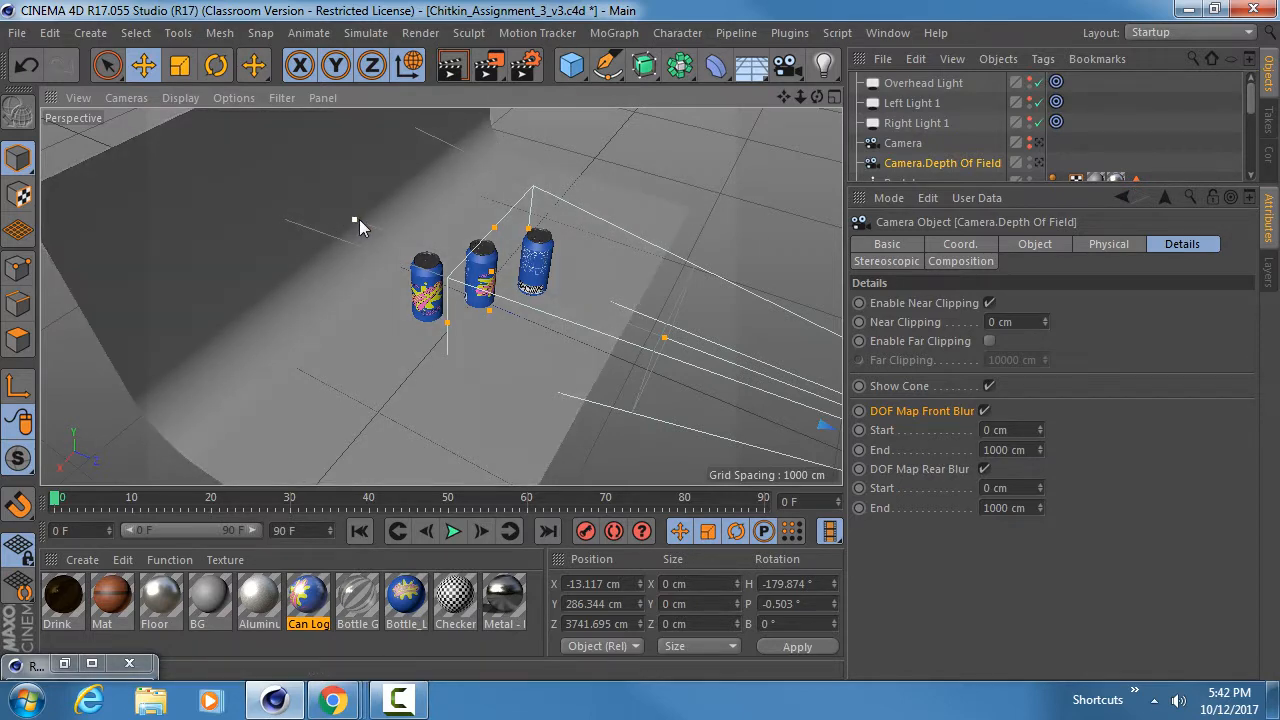
{"action": "mouse_move", "coordinate": [355, 219]}
{"action": "left_mouse_down", "text": "alt"}
{"action": "mouse_move", "coordinate": [384, 203]}
{"action": "mouse_move", "coordinate": [412, 234]}
{"action": "mouse_move", "coordinate": [372, 207]}
{"action": "left_mouse_up", "text": "alt"}
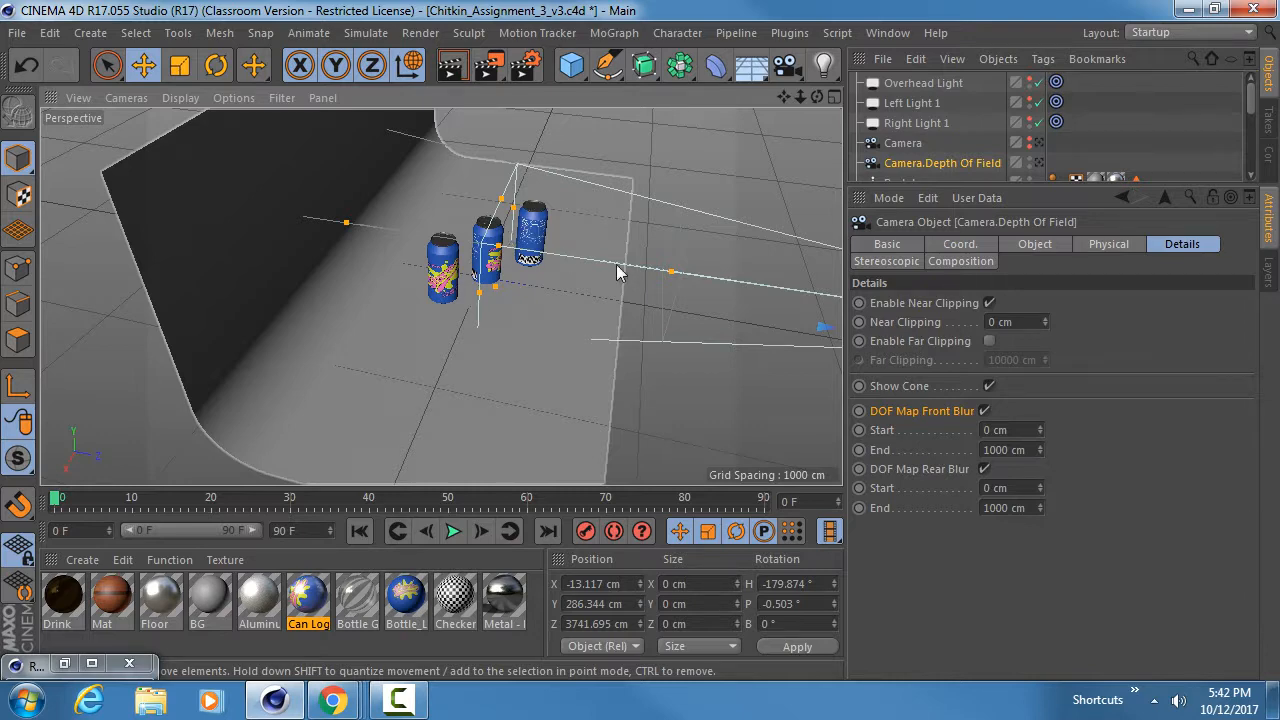
{"action": "mouse_move", "coordinate": [668, 273]}
{"action": "left_mouse_down", "text": "alt"}
{"action": "mouse_move", "coordinate": [578, 277]}
{"action": "mouse_move", "coordinate": [671, 275]}
{"action": "mouse_move", "coordinate": [643, 274]}
{"action": "mouse_move", "coordinate": [658, 281]}
{"action": "left_mouse_up", "text": "alt"}
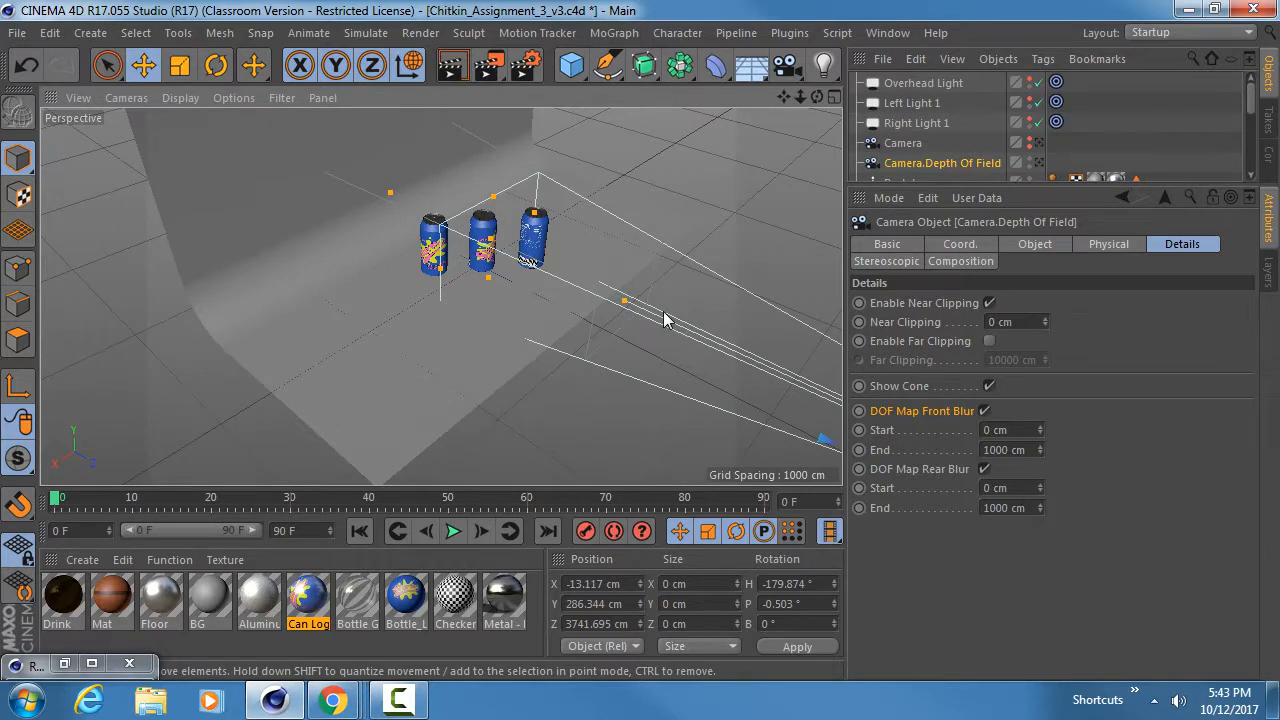
{"action": "left_click_drag", "start_coordinate": [628, 301], "coordinate": [586, 307]}
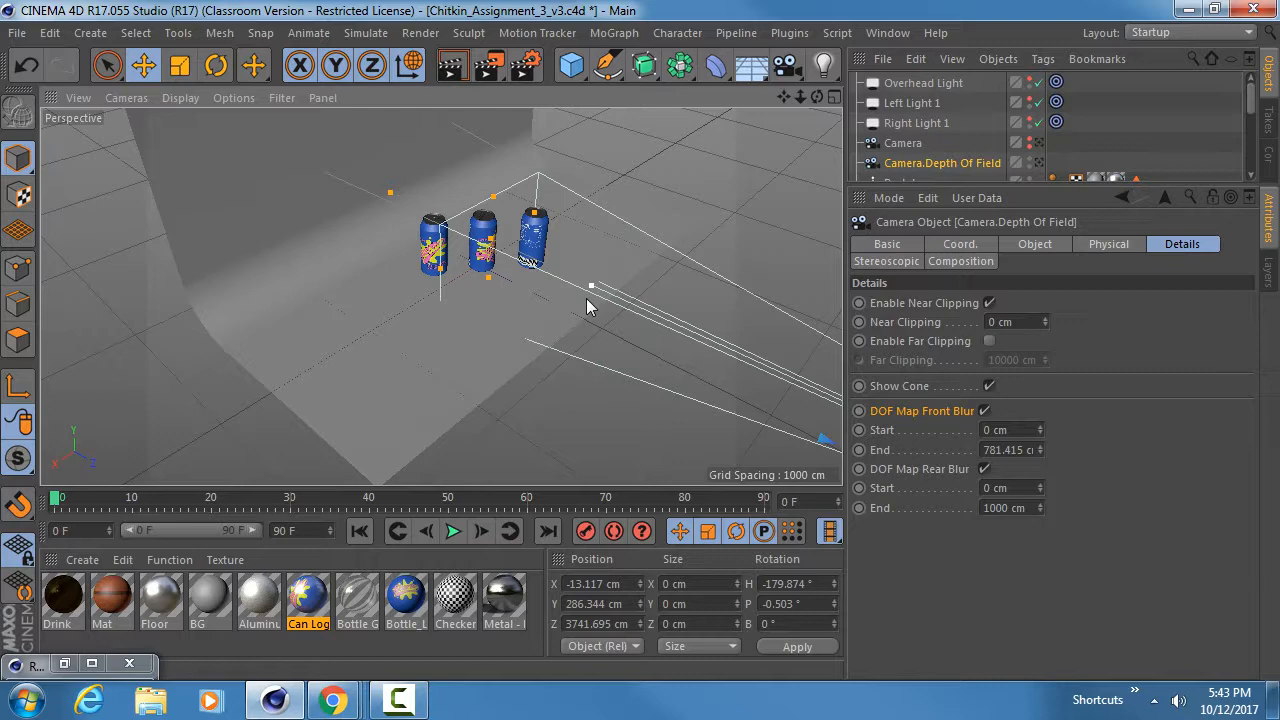
{"action": "mouse_move", "coordinate": [586, 298]}
{"action": "left_mouse_down", "text": "alt"}
{"action": "mouse_move", "coordinate": [534, 334]}
{"action": "mouse_move", "coordinate": [640, 260]}
{"action": "mouse_move", "coordinate": [507, 300]}
{"action": "mouse_move", "coordinate": [573, 332]}
{"action": "mouse_move", "coordinate": [602, 313]}
{"action": "left_mouse_up", "text": "alt"}
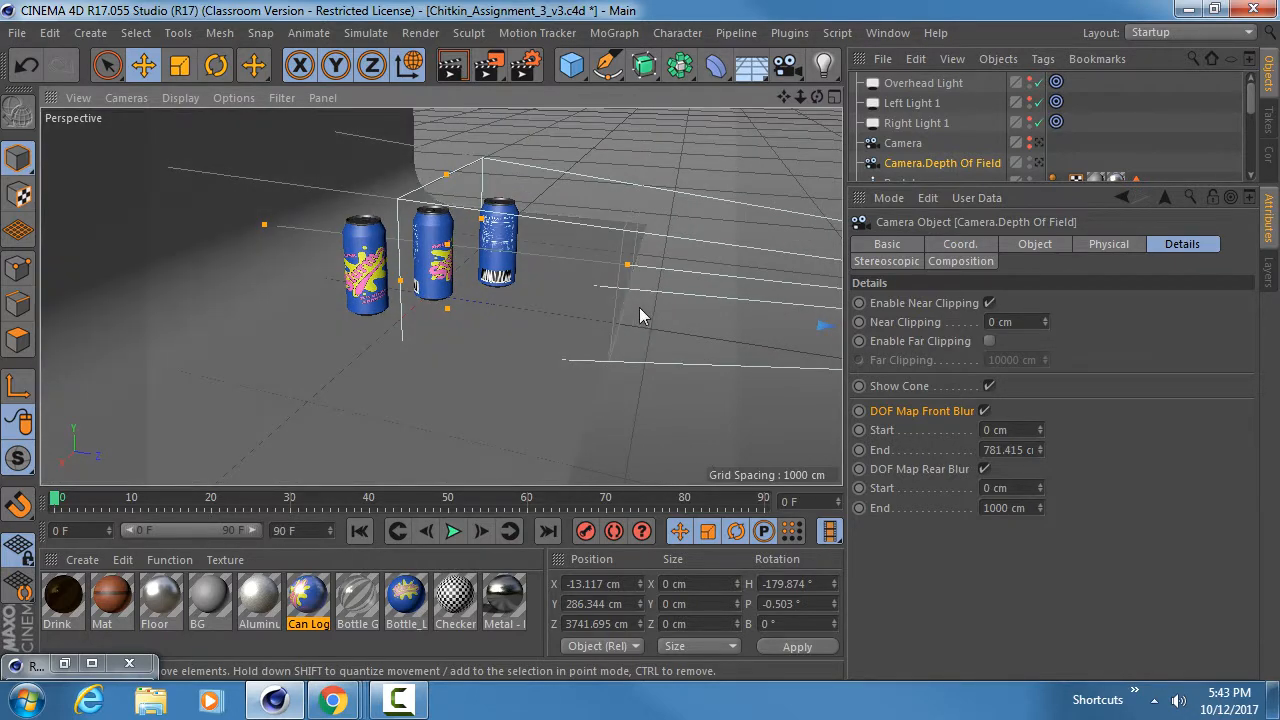
{"action": "mouse_move", "coordinate": [626, 266]}
{"action": "left_mouse_down"}
{"action": "mouse_move", "coordinate": [680, 268]}
{"action": "mouse_move", "coordinate": [630, 269]}
{"action": "left_mouse_up"}
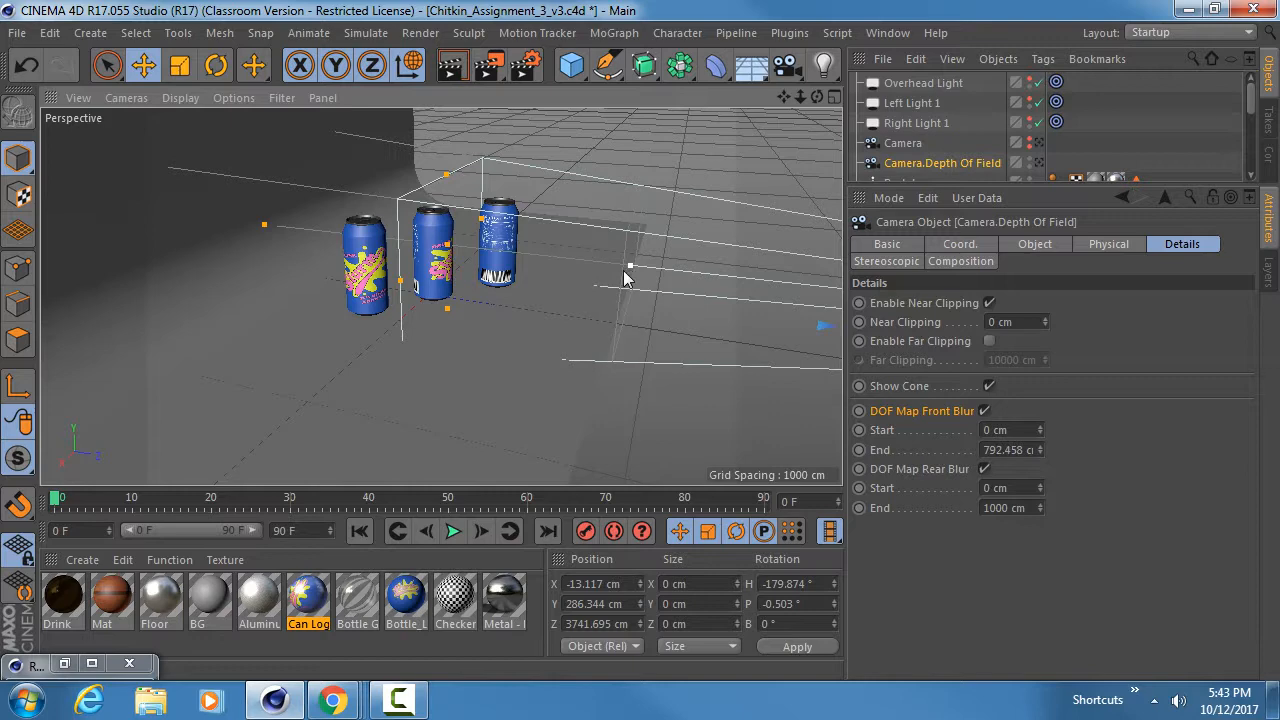
{"action": "left_click_drag", "start_coordinate": [580, 345], "coordinate": [537, 329], "text": "alt"}
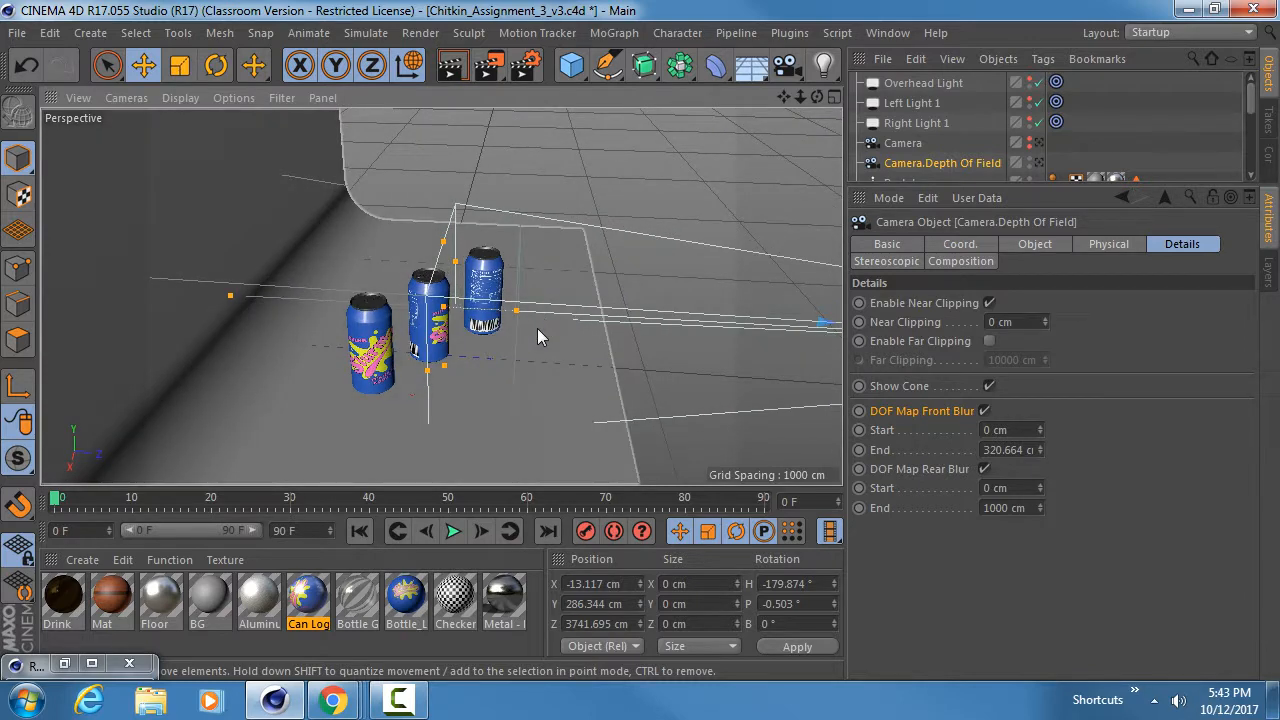
{"action": "left_click_drag", "start_coordinate": [518, 310], "coordinate": [627, 316]}
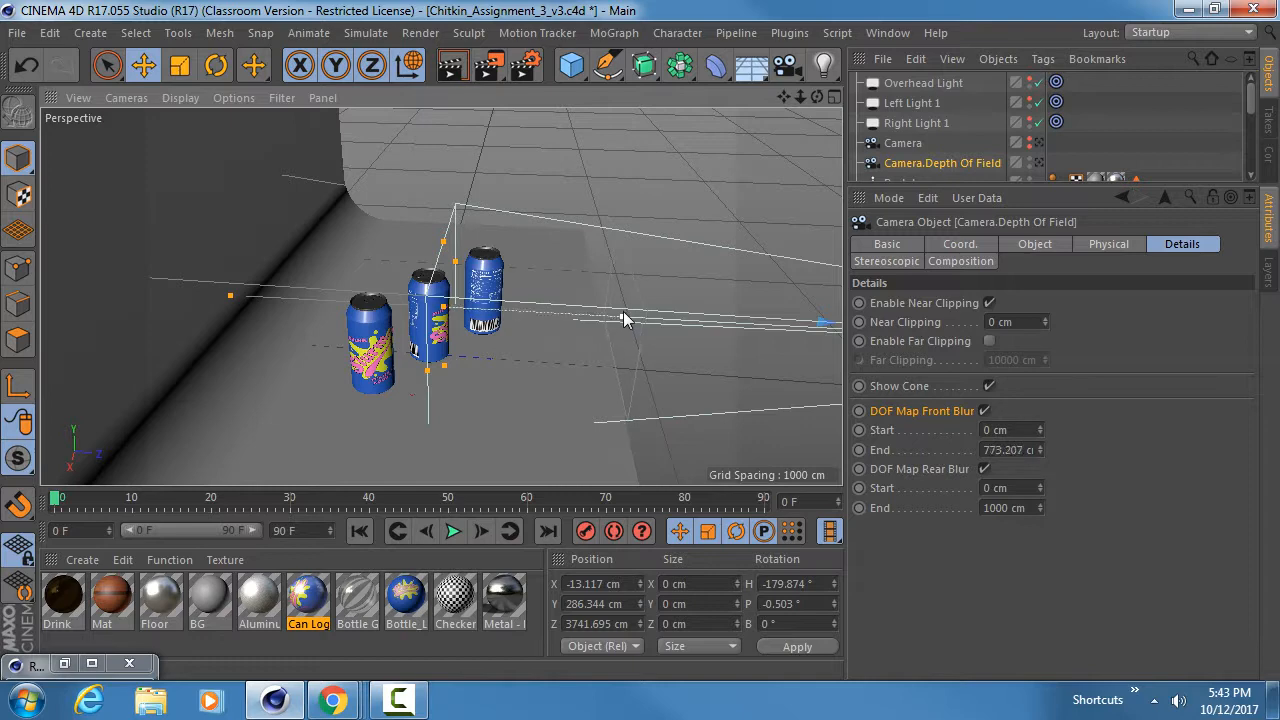
Adjust the rear blur plane behind the cans to an End distance of about 932 cm.
{"action": "left_click_drag", "start_coordinate": [284, 310], "coordinate": [530, 268], "text": "alt"}
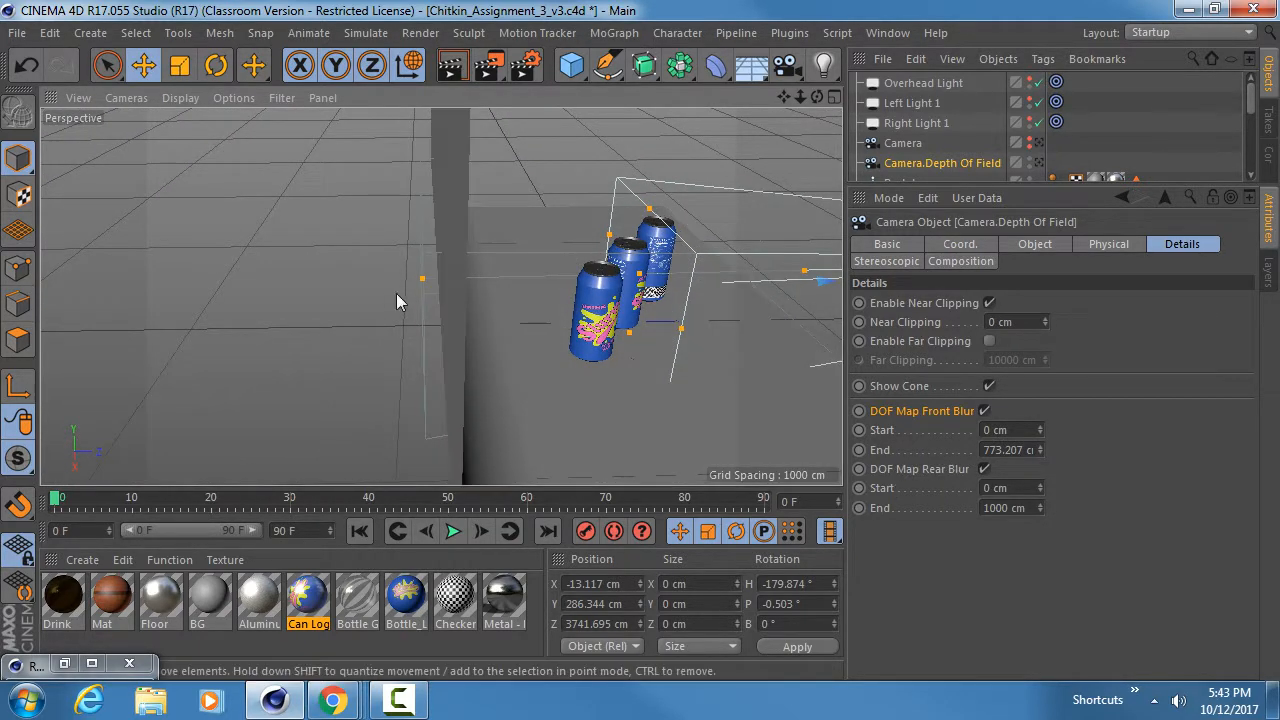
{"action": "left_click_drag", "start_coordinate": [398, 295], "coordinate": [398, 267], "text": "alt"}
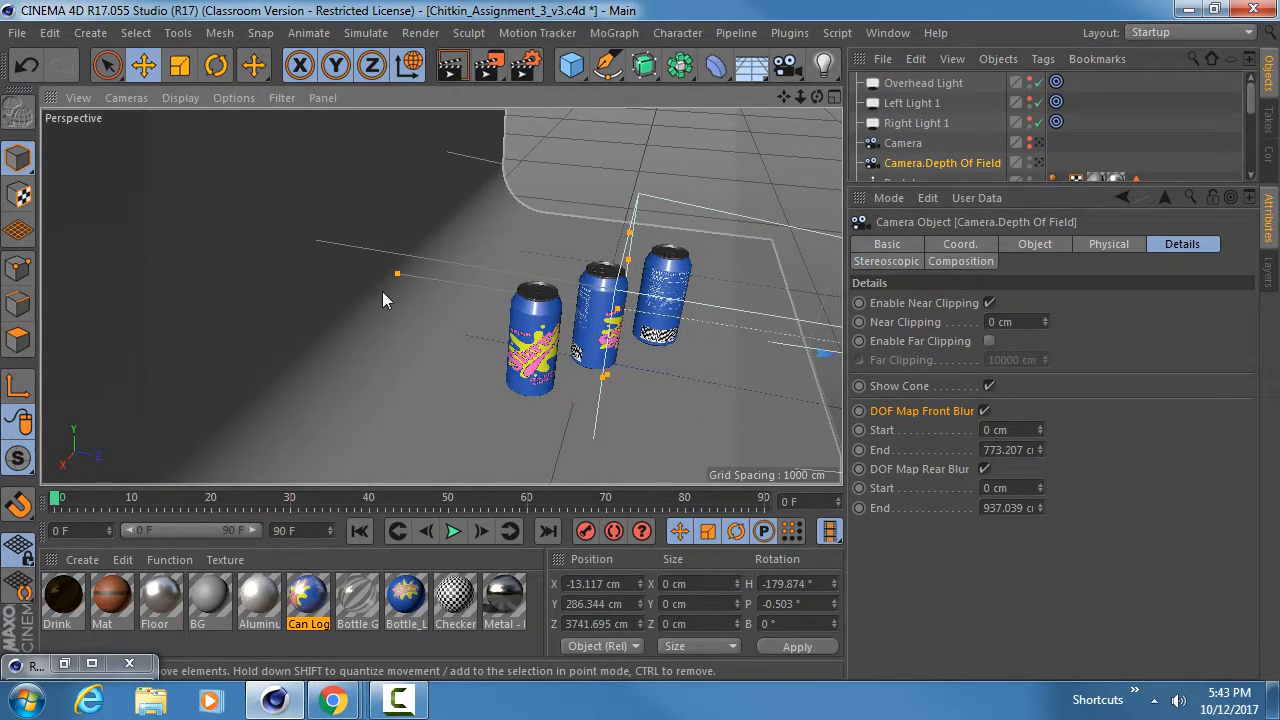
{"action": "left_click_drag", "start_coordinate": [406, 266], "coordinate": [420, 318], "text": "alt"}
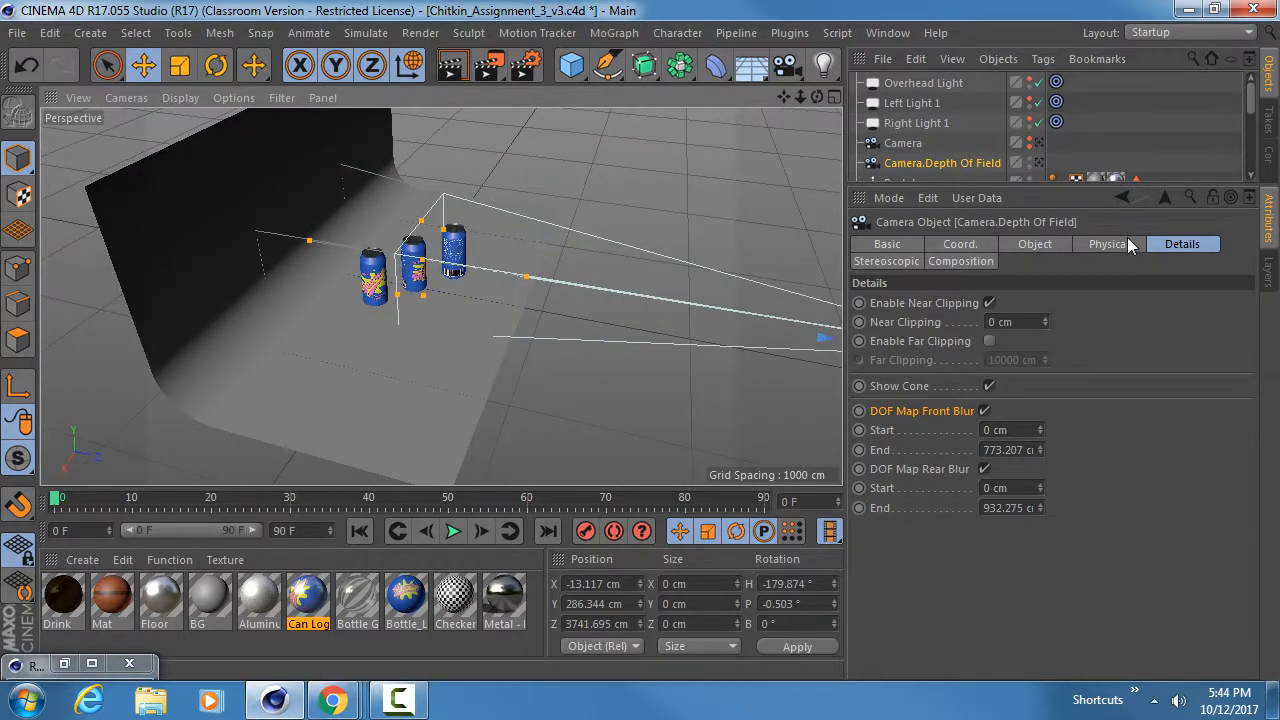
Look through Camera.Depth Of Field and render the active view to check the blur.
{"action": "left_click", "coordinate": [1039, 163]}
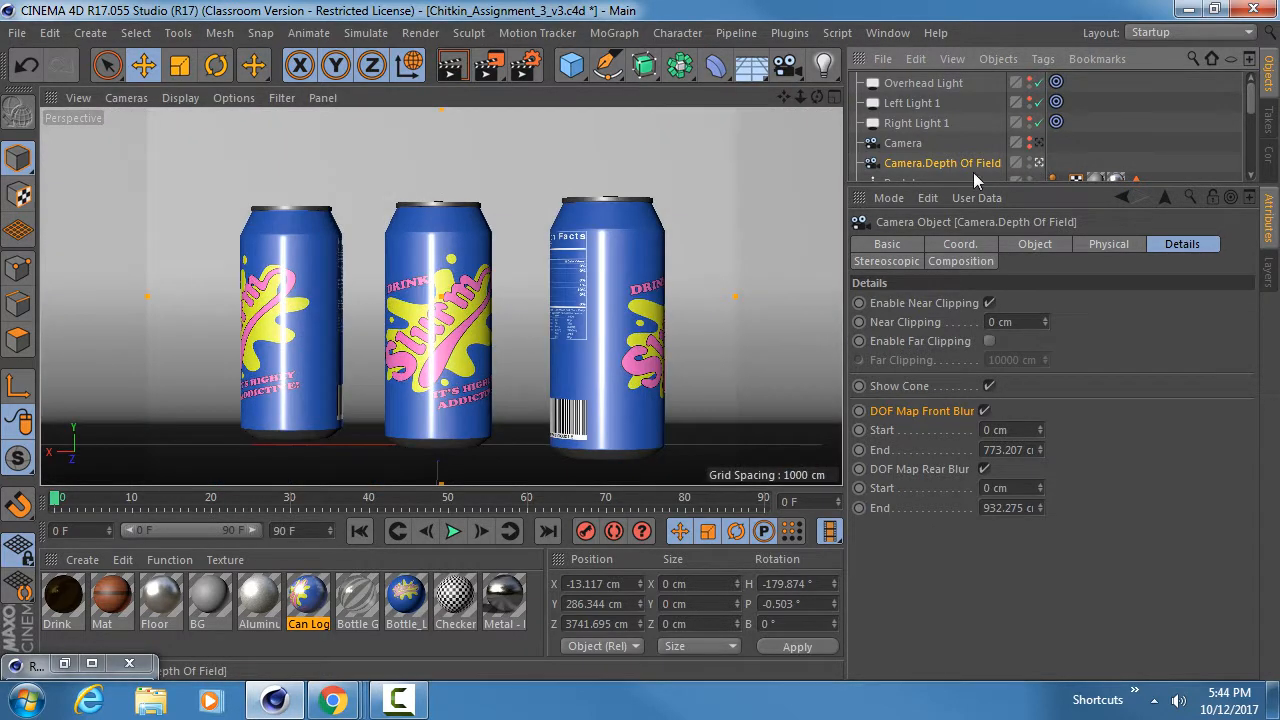
{"action": "left_click", "coordinate": [453, 68]}
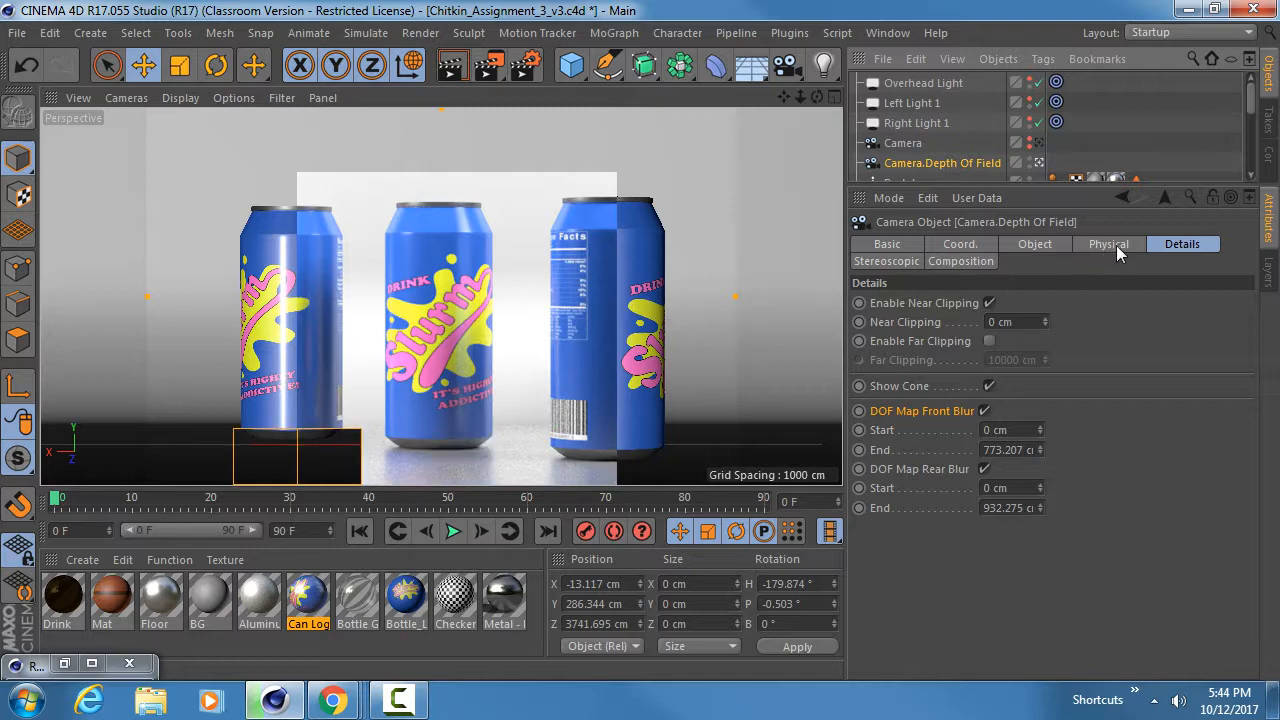
Set the camera's physical F-Stop to 1 and render the view.
{"action": "left_click", "coordinate": [1112, 245]}
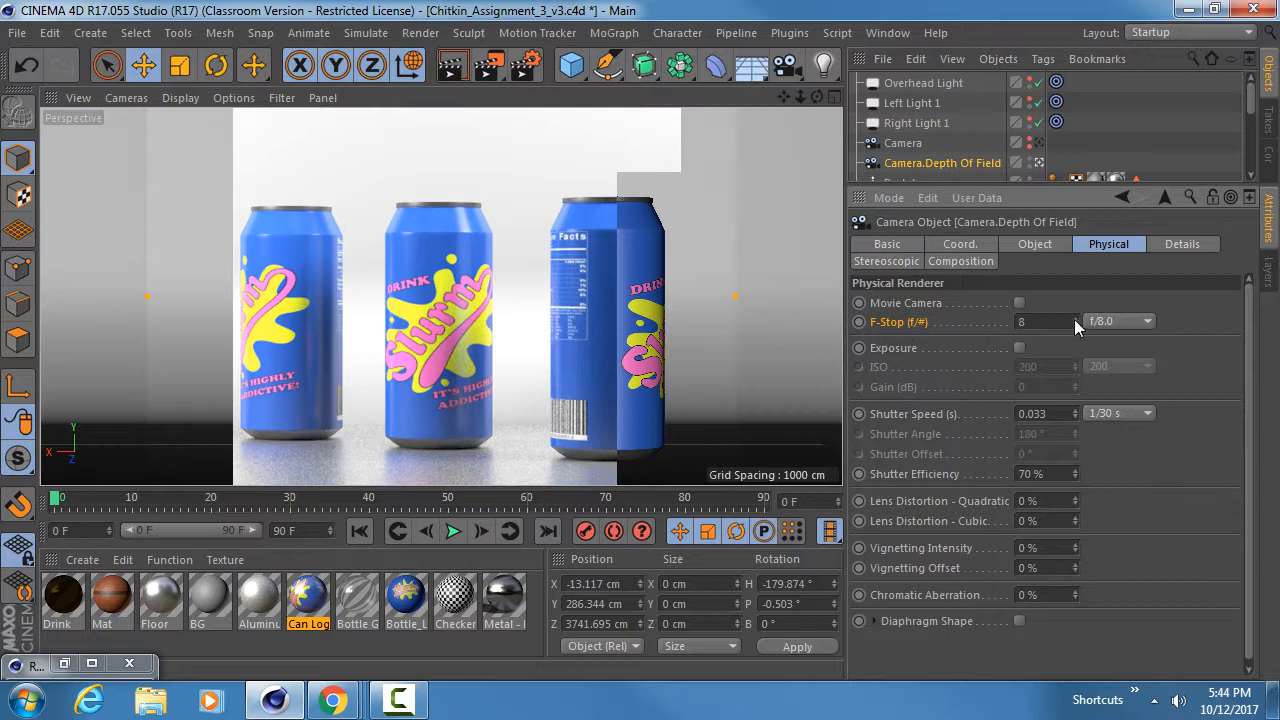
{"action": "type", "text": "3"}
{"action": "type", "text": "1"}
{"action": "key", "text": "Return"}
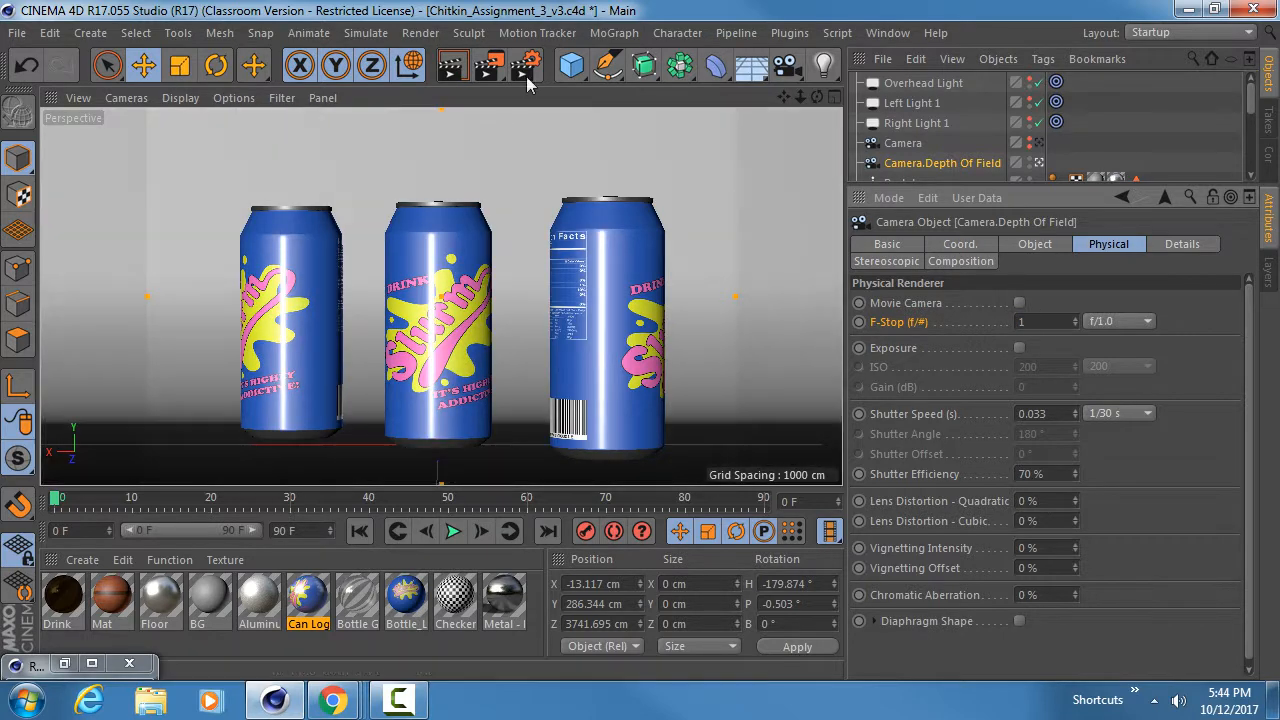
{"action": "left_click", "coordinate": [453, 68]}
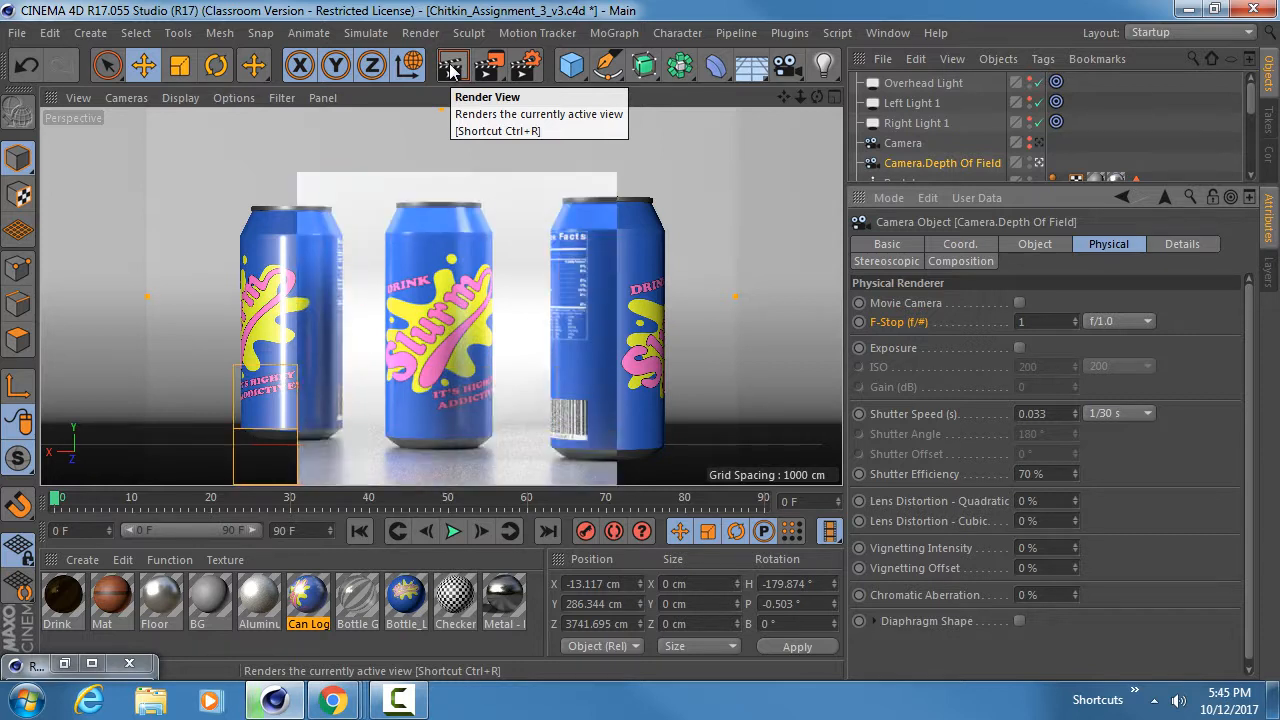
Lower the camera's physical F-Stop to 0.1 and render the view again.
{"action": "left_click", "coordinate": [1056, 246]}
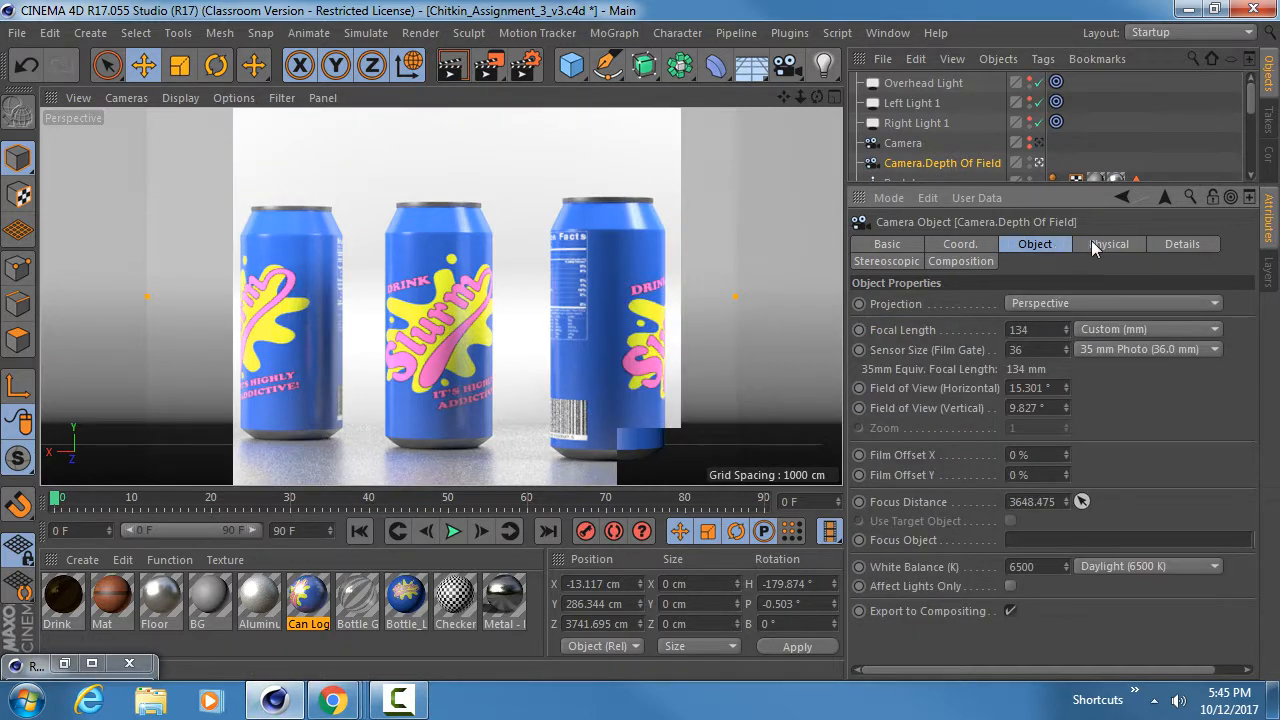
{"action": "left_click", "coordinate": [1091, 242]}
{"action": "left_click", "coordinate": [1050, 318]}
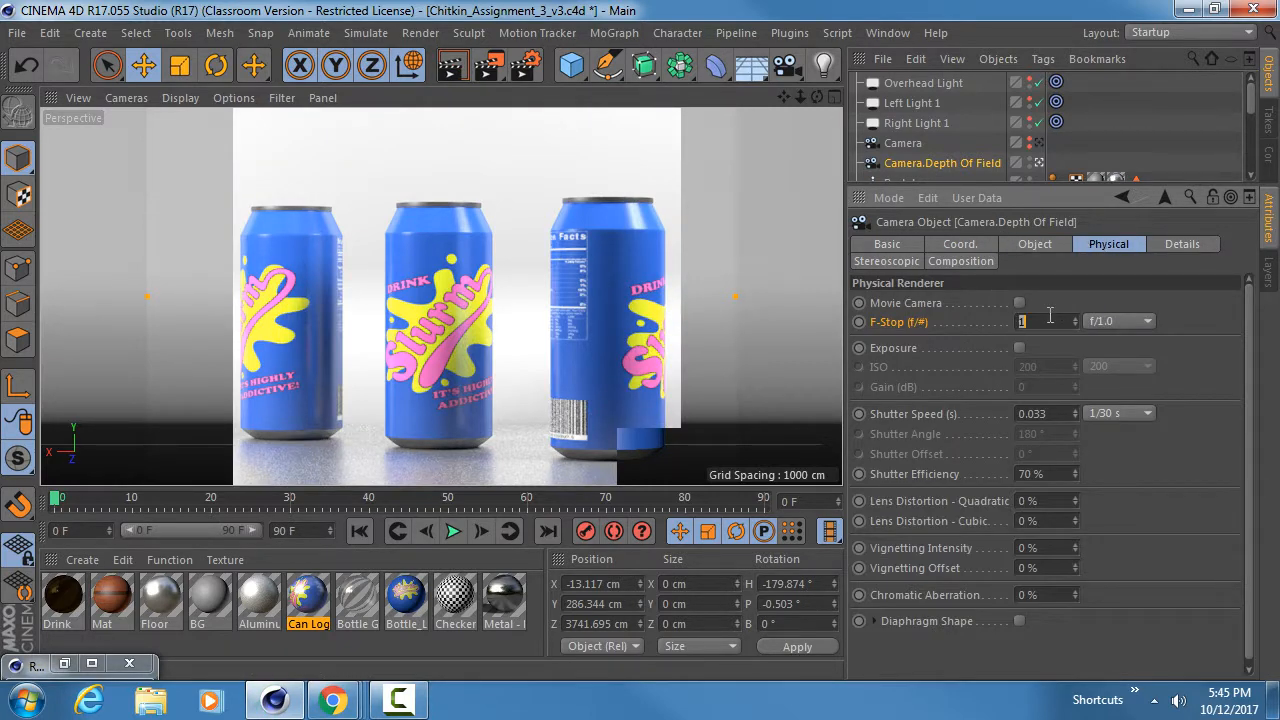
{"action": "type", "text": "0.1"}
{"action": "key", "text": "Return"}
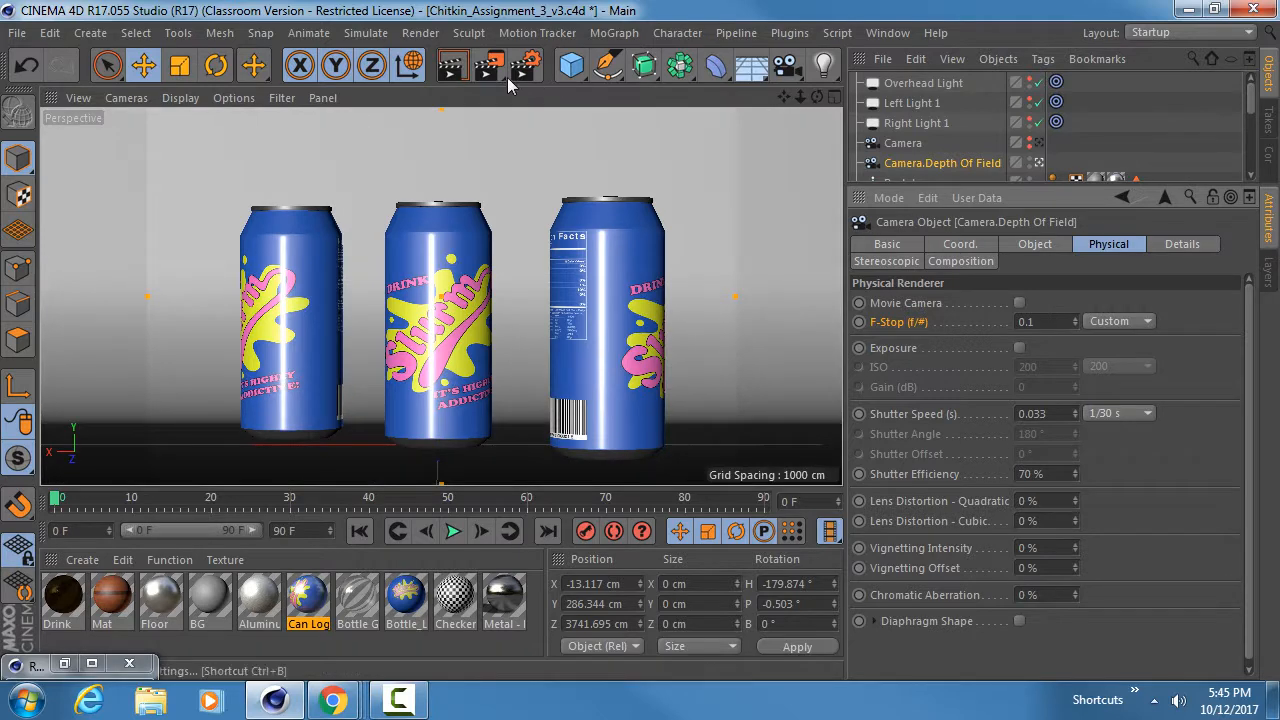
{"action": "left_click", "coordinate": [453, 68]}
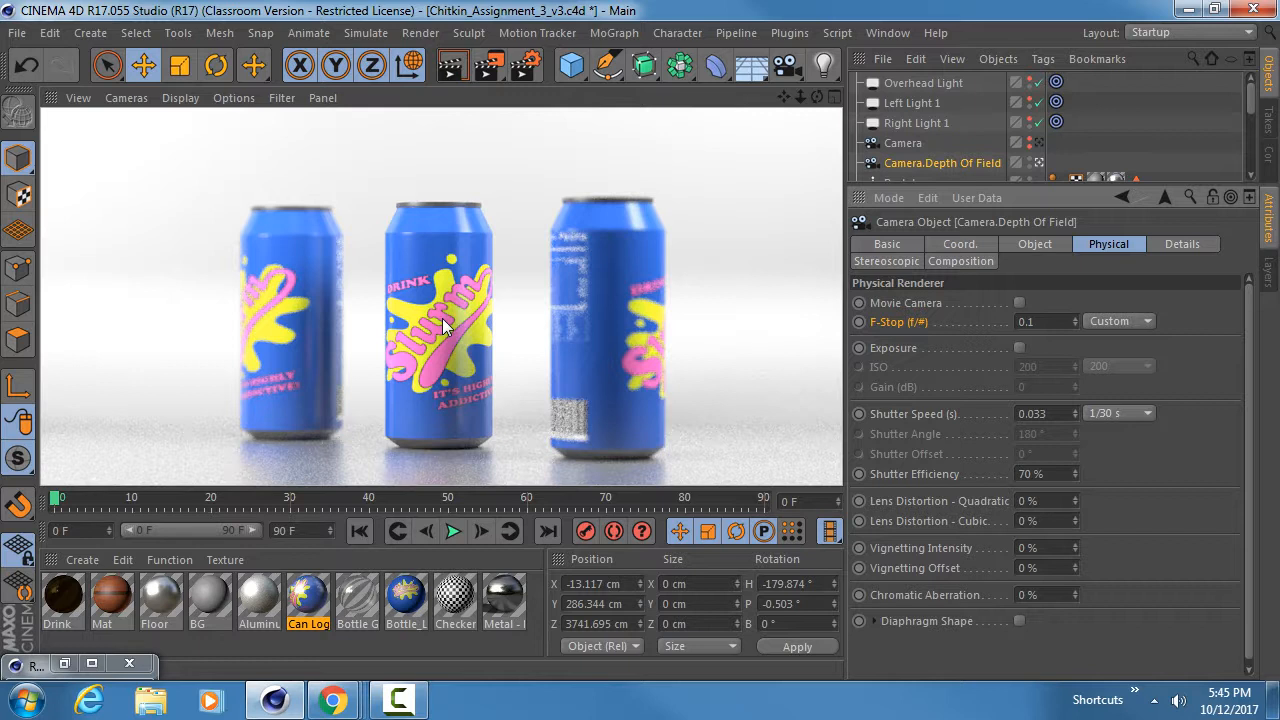
Set the camera's F-Stop to 0.01 and render the view to check the stronger depth of field blur.
{"action": "double_click", "coordinate": [1048, 320]}
{"action": "type", "text": "0.01"}
{"action": "key", "text": "Return"}
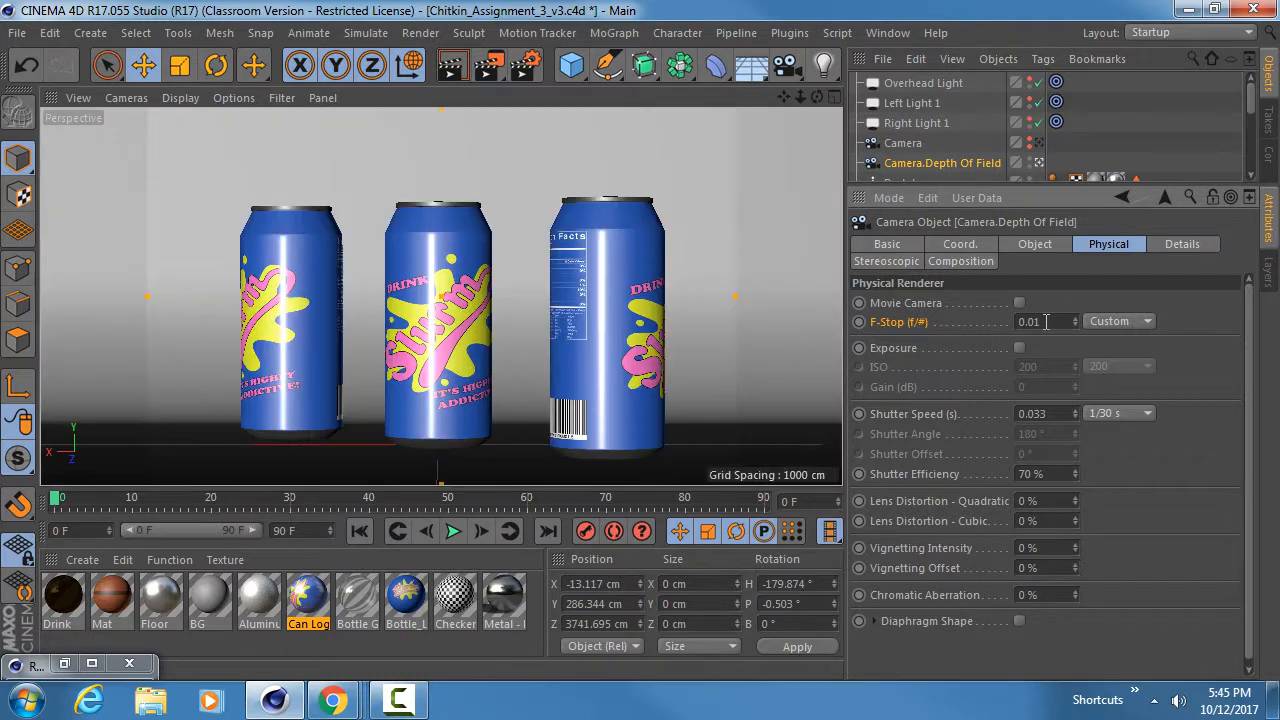
{"action": "left_click", "coordinate": [462, 68]}
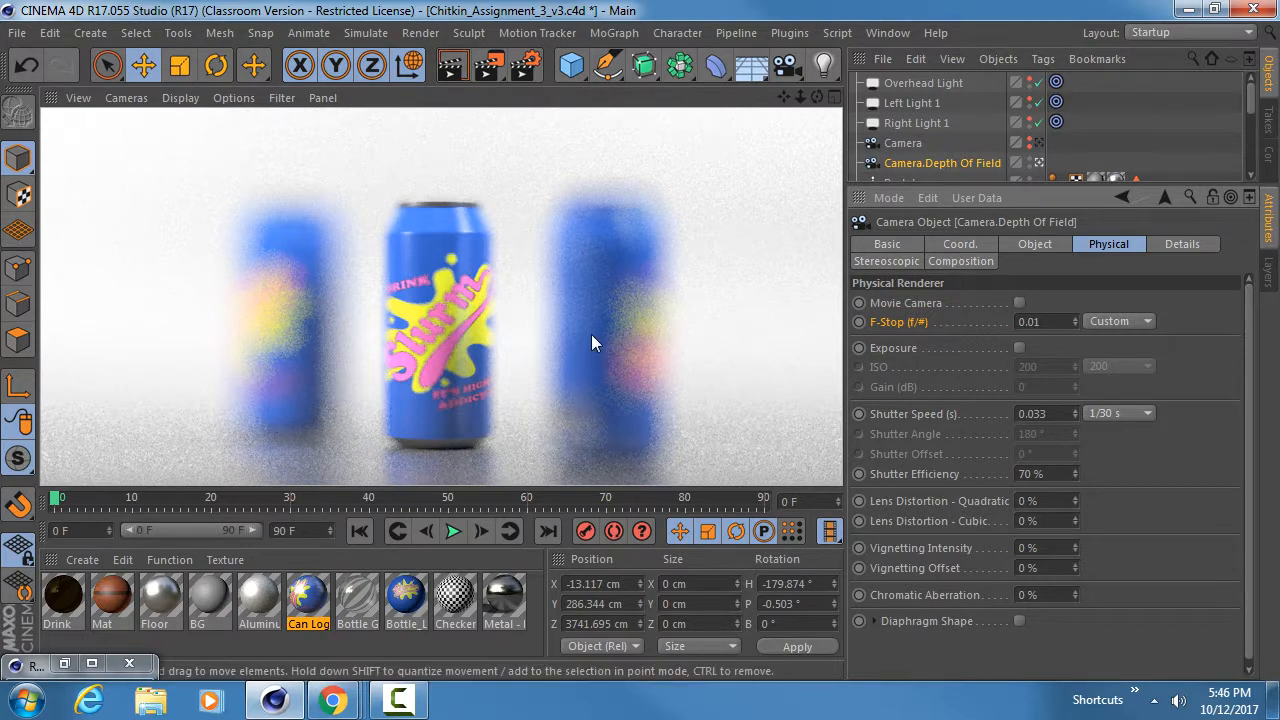
Review the Physical renderer's depth of field option and the camera's DOF map front and rear blur settings.
{"action": "double_click", "coordinate": [1025, 321]}
{"action": "left_click", "coordinate": [524, 65]}
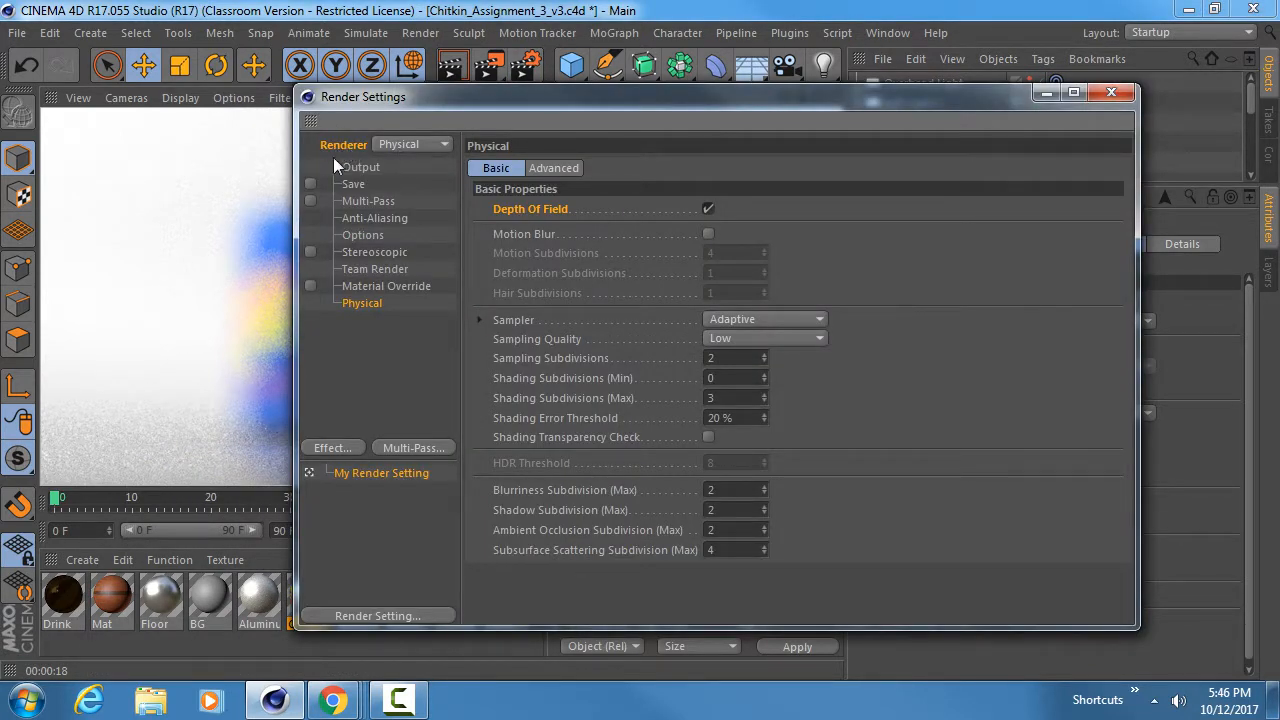
{"action": "left_click", "coordinate": [433, 145]}
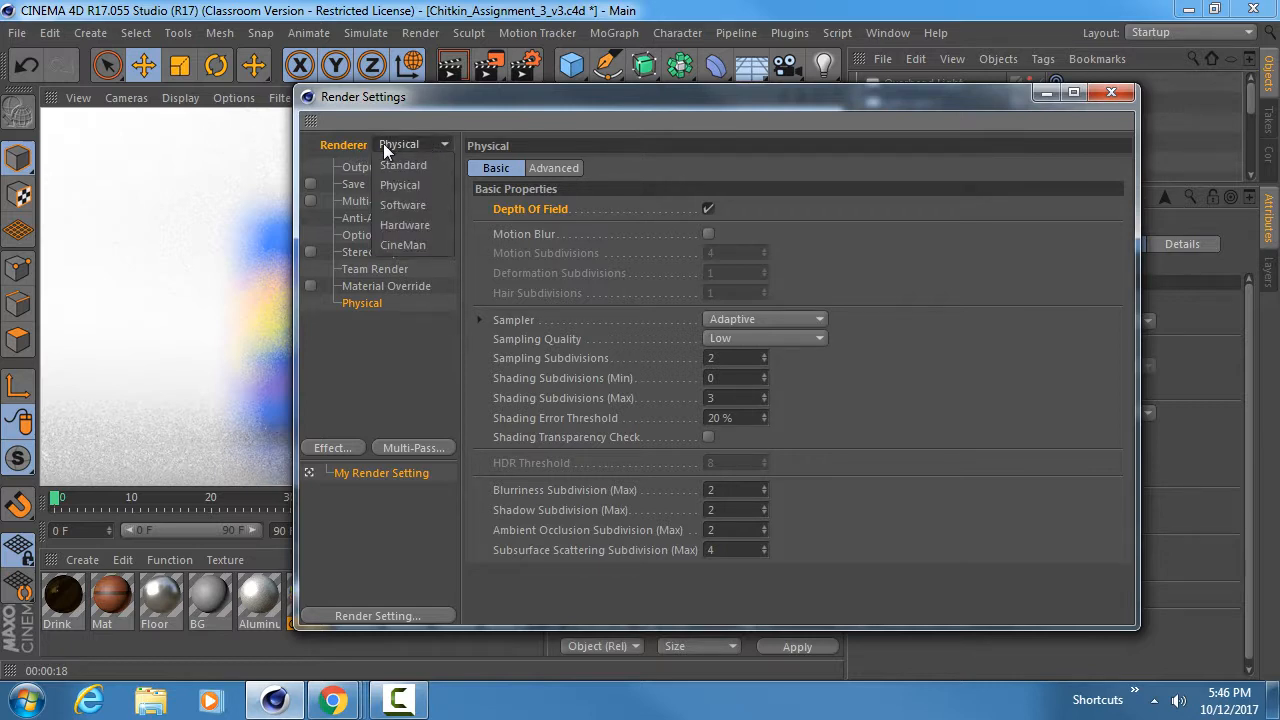
{"action": "left_click", "coordinate": [415, 146]}
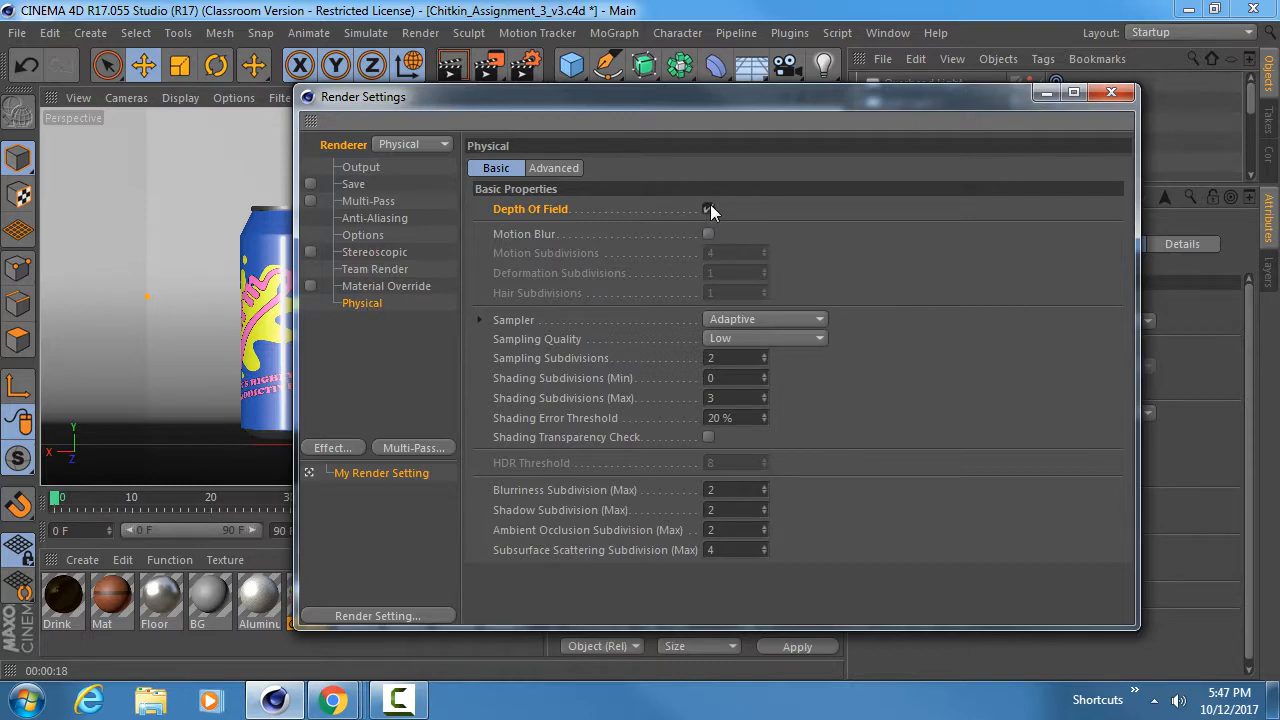
{"action": "left_click", "coordinate": [1111, 92]}
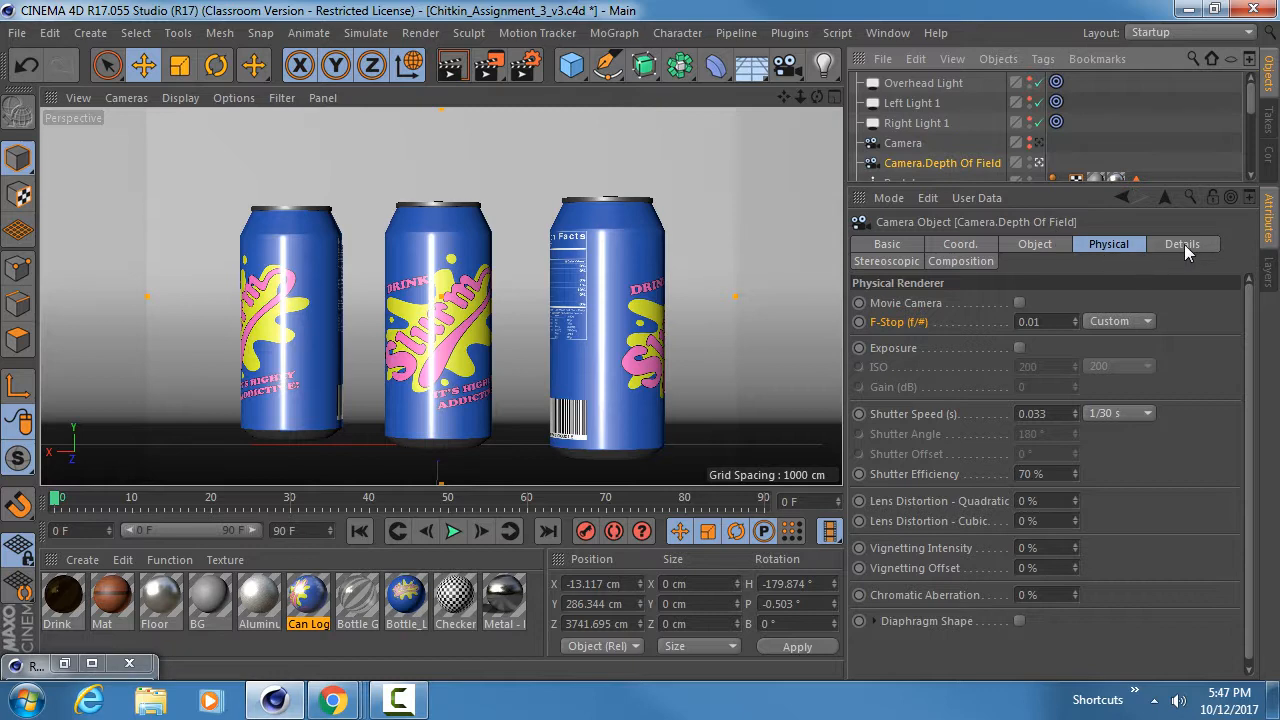
{"action": "left_click", "coordinate": [1160, 245]}
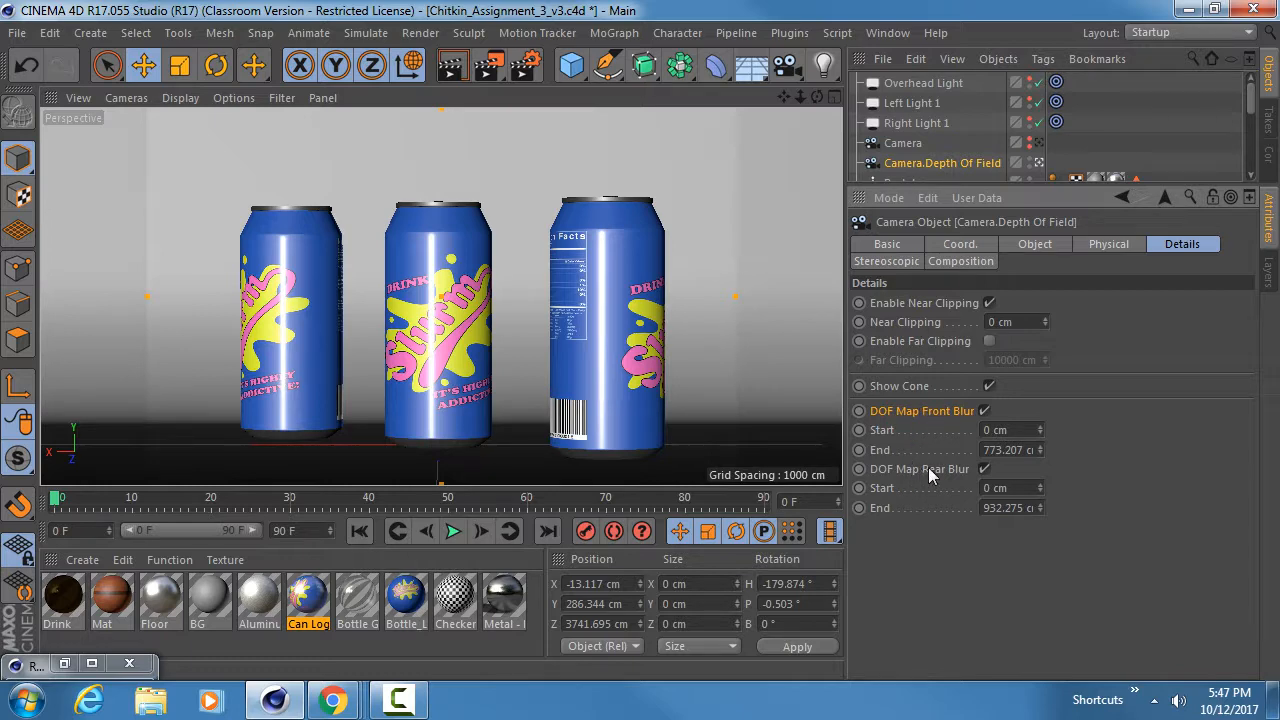
{"action": "left_click", "coordinate": [1110, 245]}
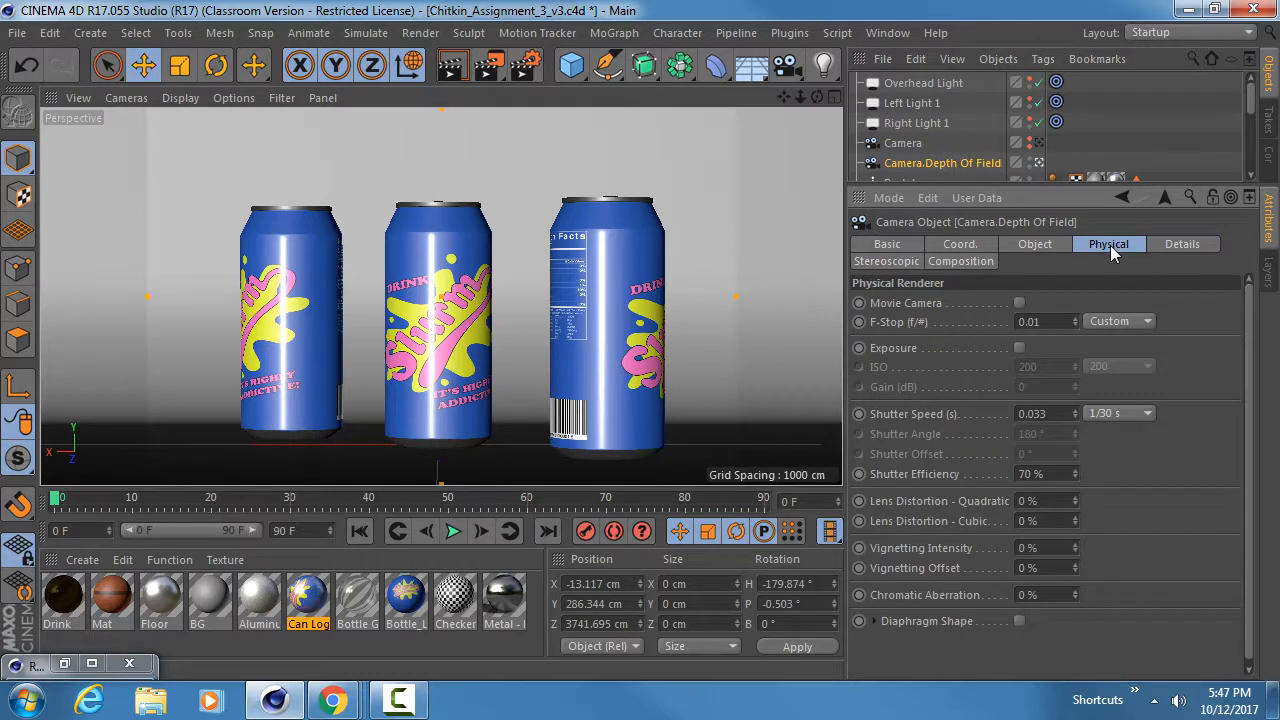
Set the Camera.Depth Of Field physical F-Stop to 0.1.
{"action": "left_click", "coordinate": [902, 321]}
{"action": "left_click", "coordinate": [1048, 321]}
{"action": "double_click", "coordinate": [1048, 321]}
{"action": "type", "text": "0.1"}
{"action": "key", "text": "Return"}
Try the brick Mat material on the Backdrop in a test render and remove its texture tag again.
{"action": "left_click_drag", "start_coordinate": [1179, 188], "coordinate": [1179, 456]}
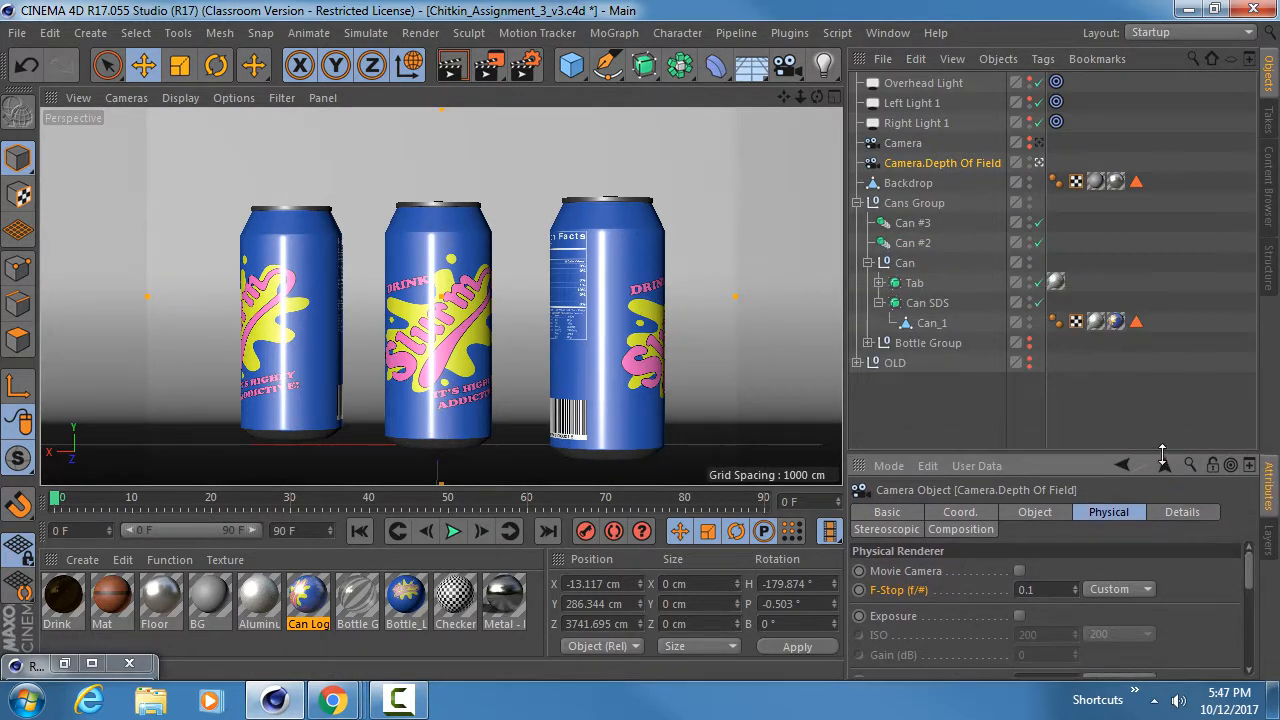
{"action": "left_click", "coordinate": [115, 598]}
{"action": "left_click_drag", "start_coordinate": [120, 580], "coordinate": [925, 185]}
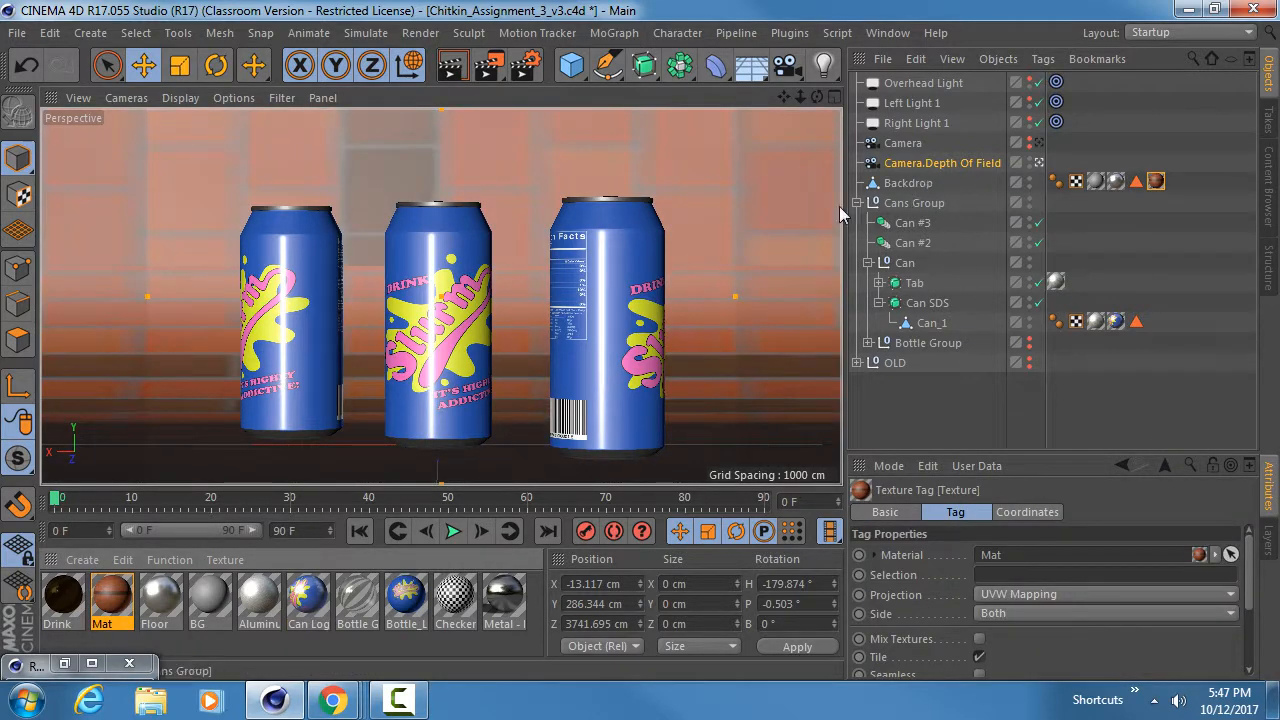
{"action": "left_click", "coordinate": [453, 75]}
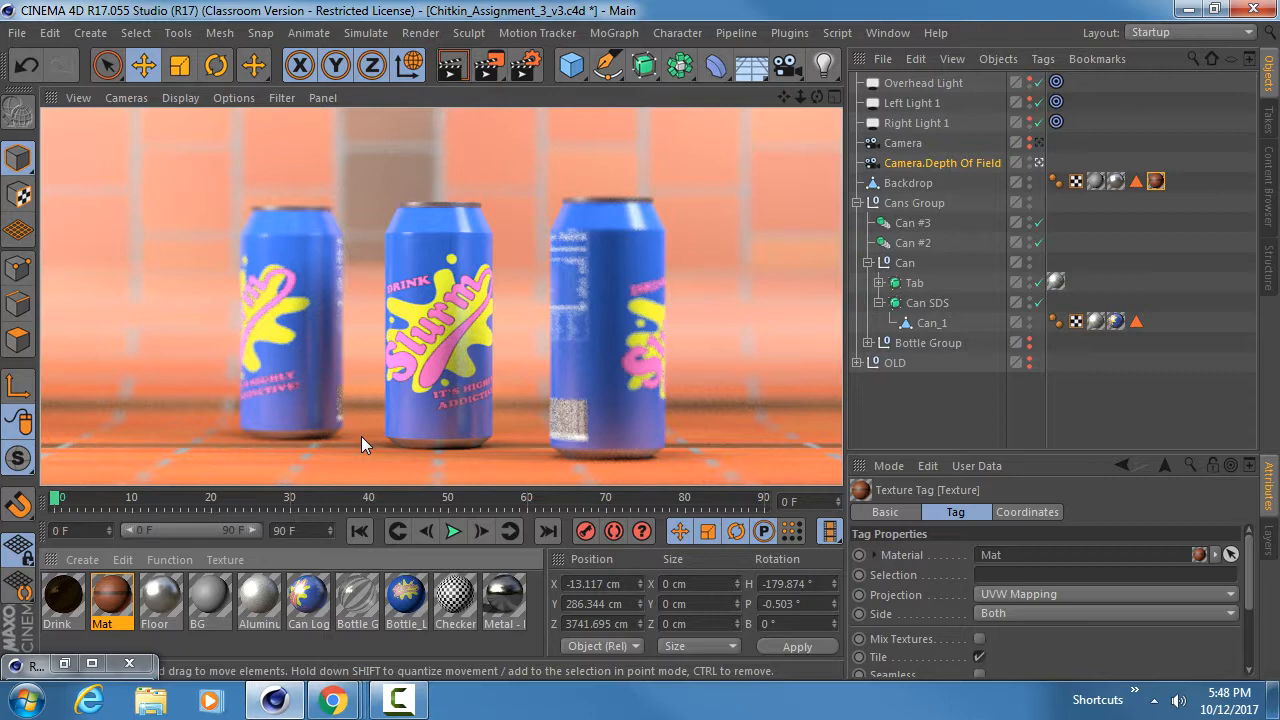
{"action": "left_click", "coordinate": [1160, 183]}
{"action": "key", "text": "Delete"}
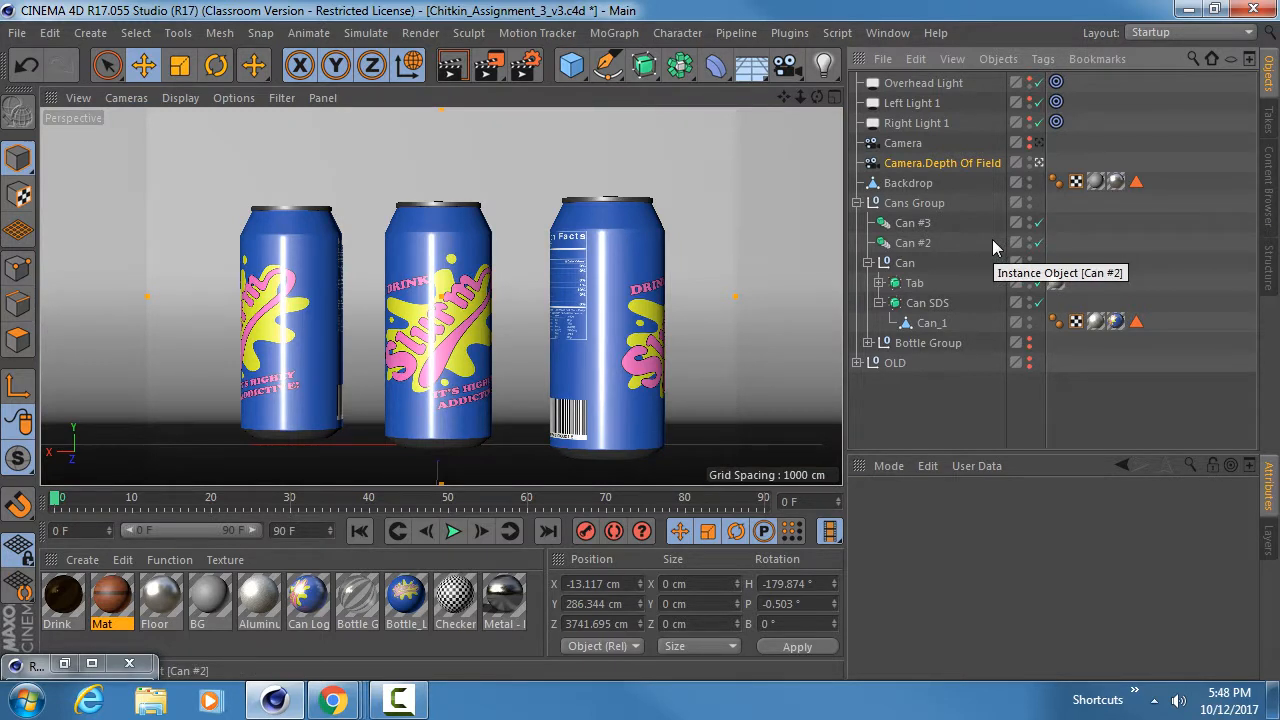
Set the Camera.Depth Of Field physical F-Stop to 0.4 and render the active view.
{"action": "left_click", "coordinate": [976, 166]}
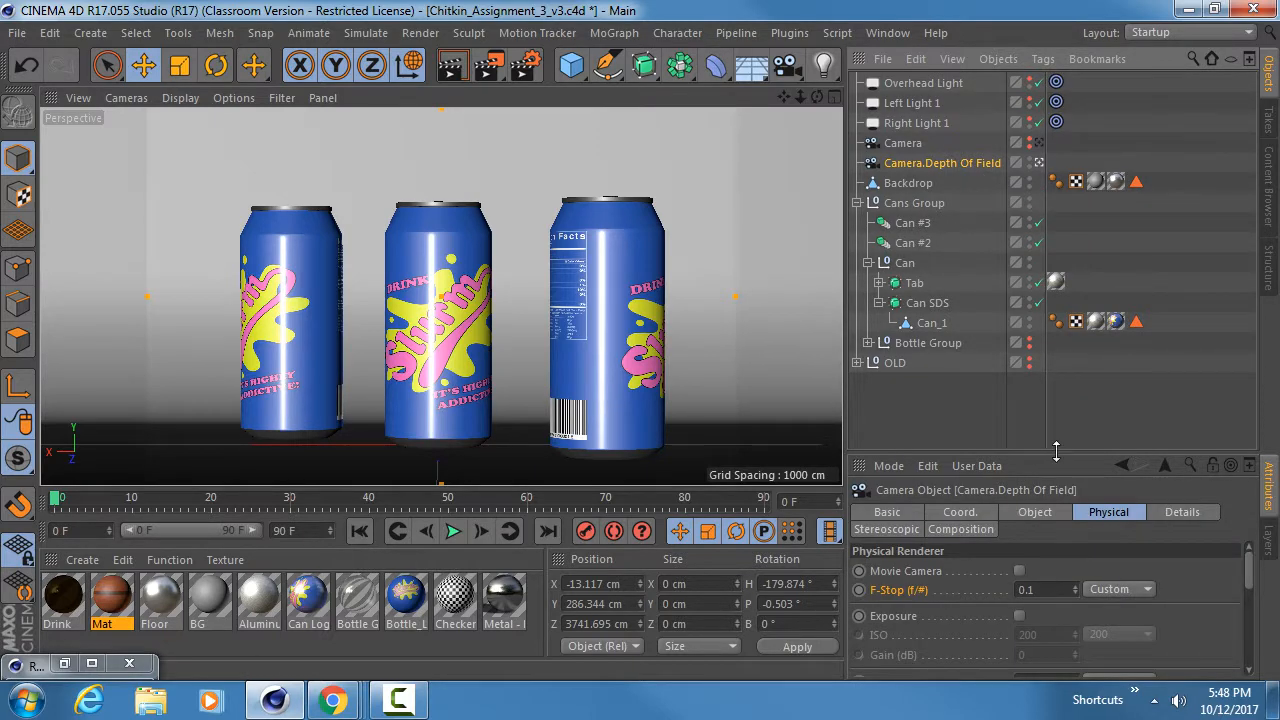
{"action": "left_click_drag", "start_coordinate": [1056, 452], "coordinate": [1056, 301]}
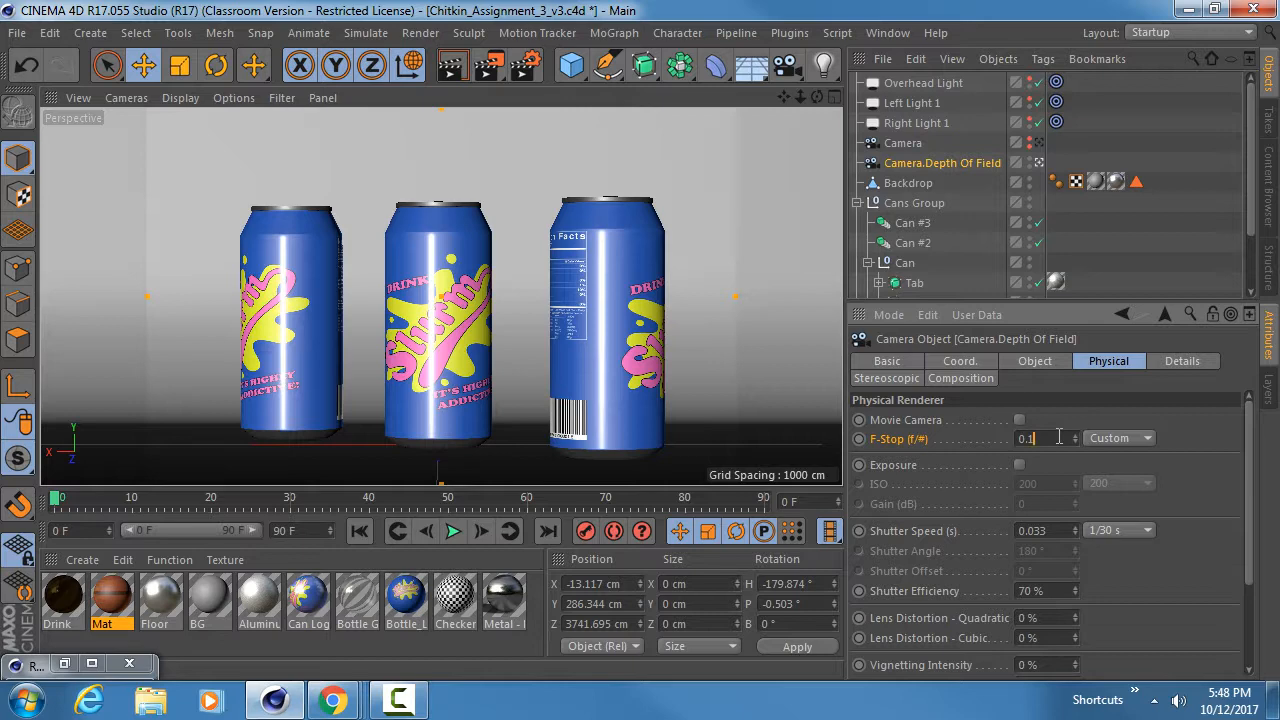
{"action": "key", "text": "BackSpace"}
{"action": "type", "text": "4"}
{"action": "key", "text": "Return"}
{"action": "left_click", "coordinate": [458, 70]}
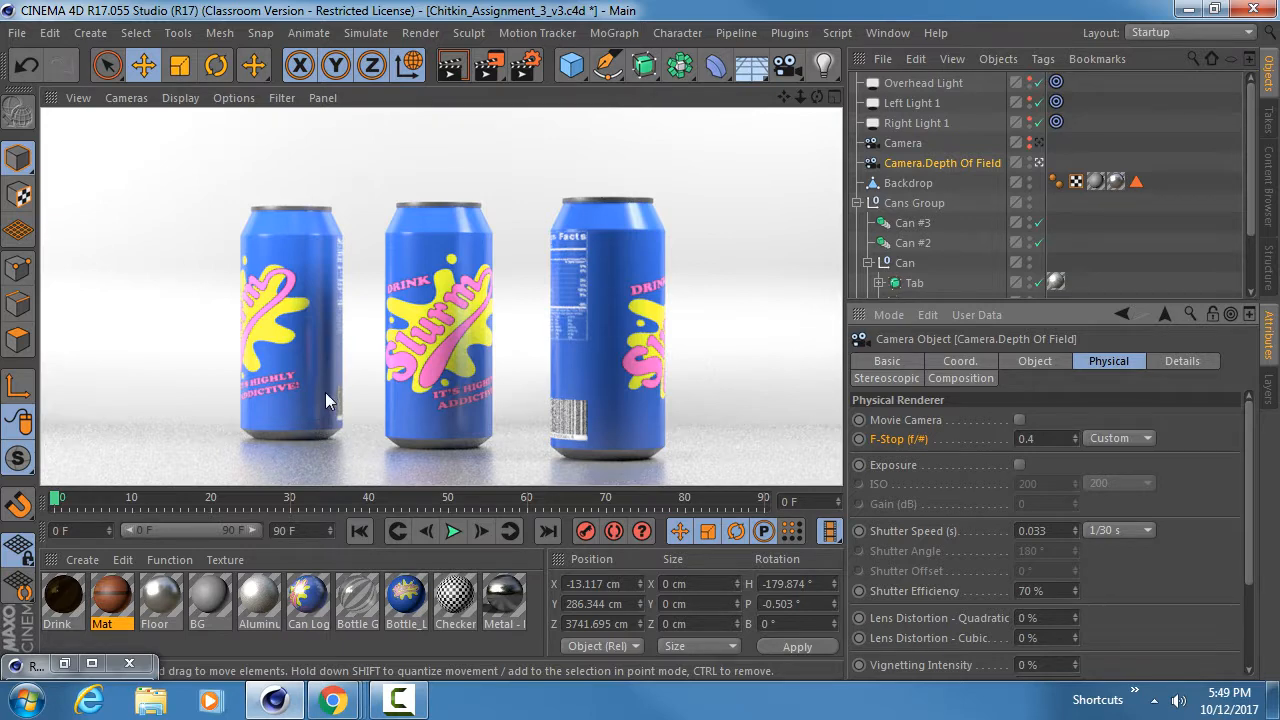
Set the Physical renderer's Sampling Quality to Automatic in the render settings, keeping the Adaptive sampler.
{"action": "left_click", "coordinate": [525, 66]}
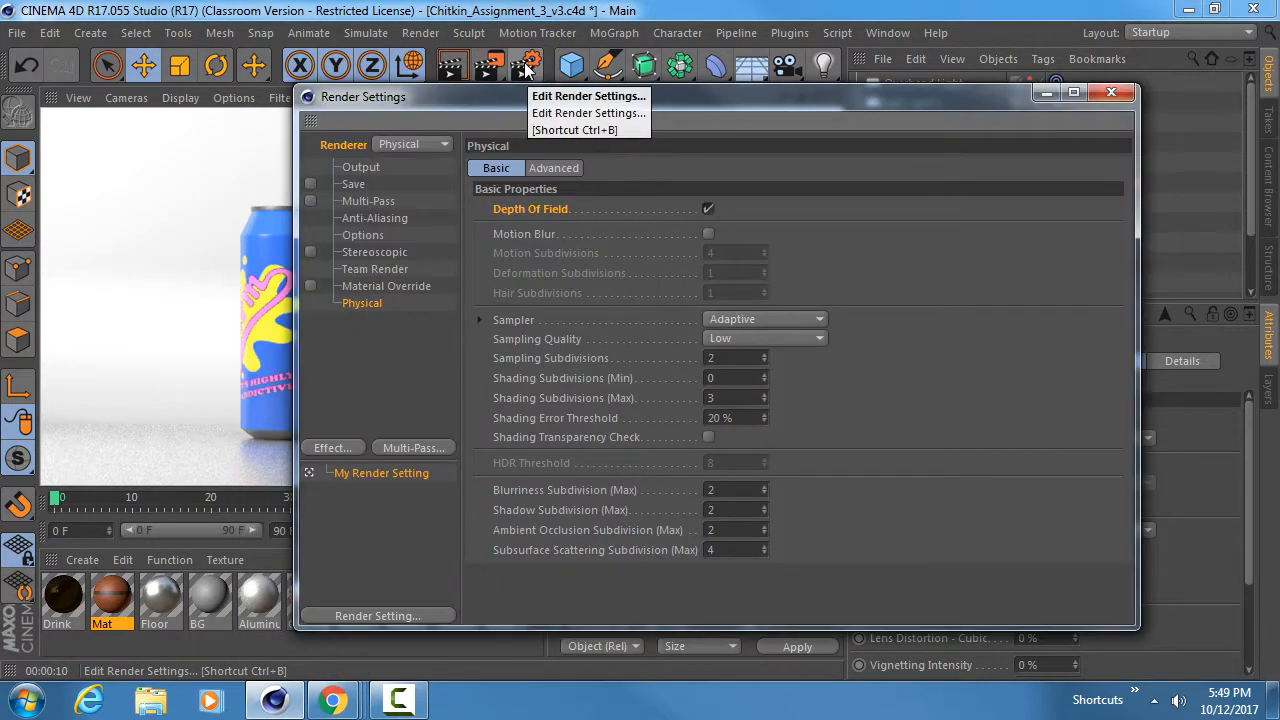
{"action": "left_click_drag", "start_coordinate": [549, 98], "coordinate": [664, 56]}
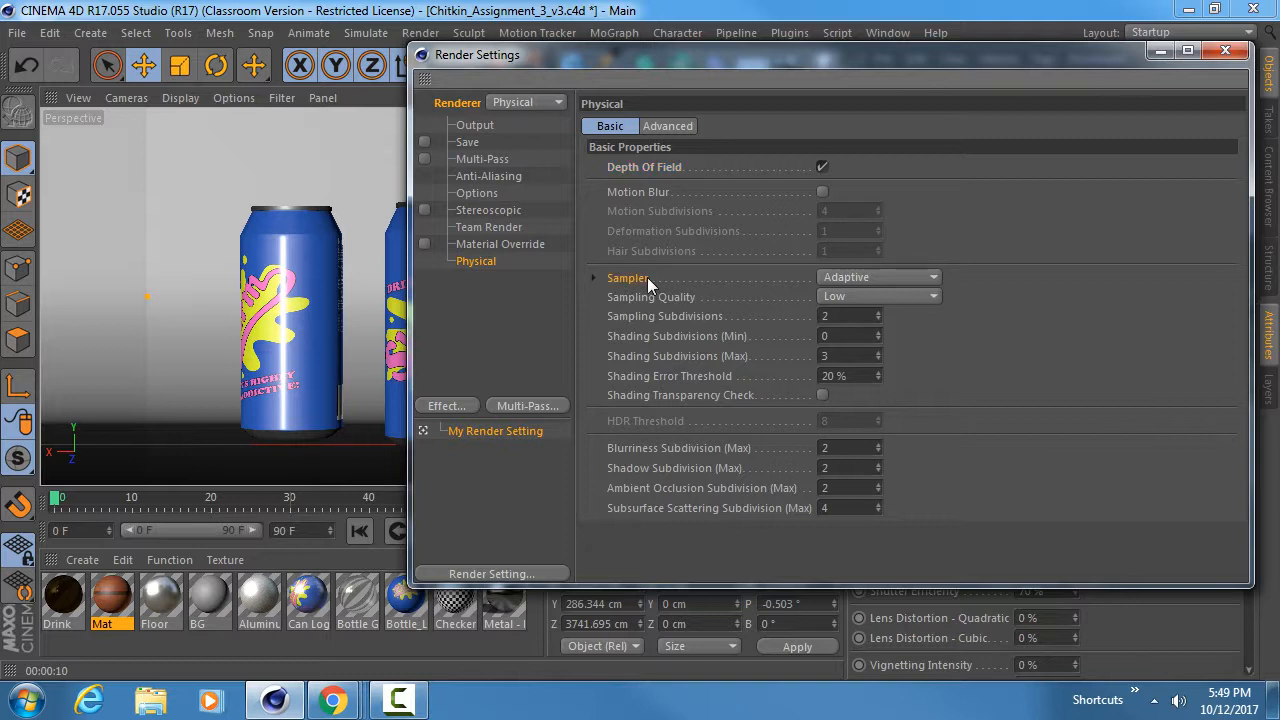
{"action": "left_click", "coordinate": [846, 278]}
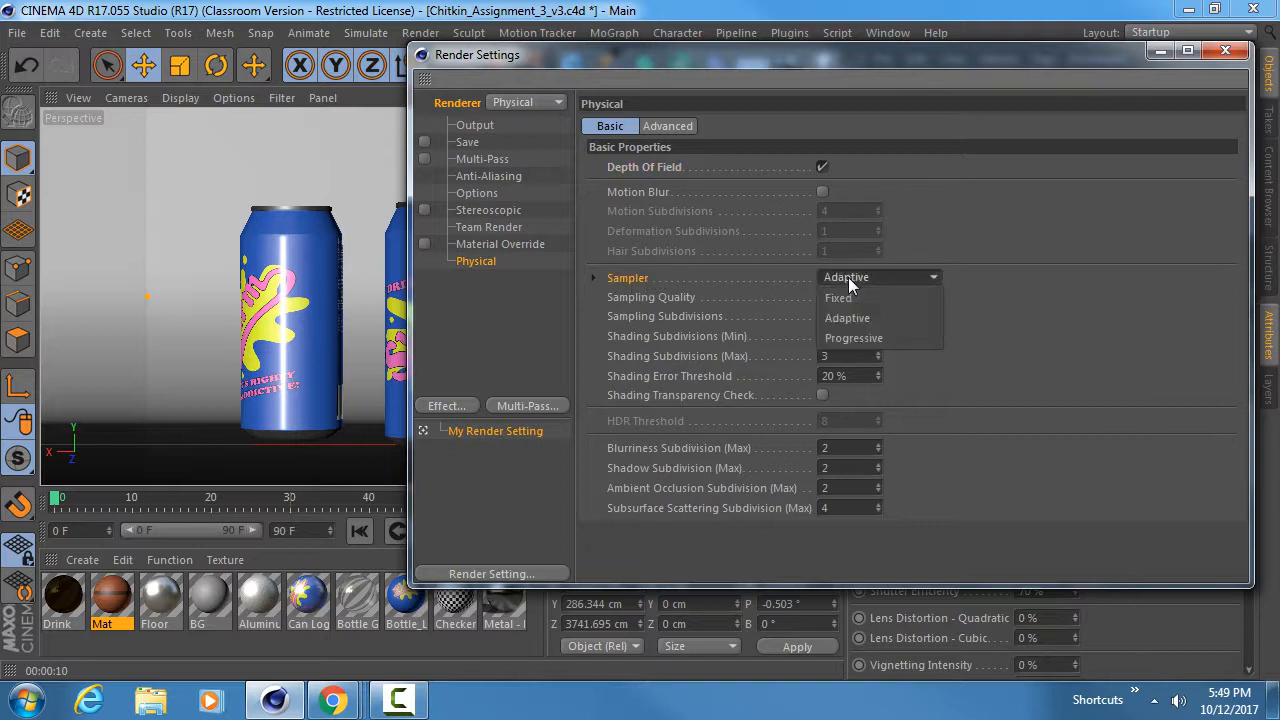
{"action": "left_click", "coordinate": [851, 273]}
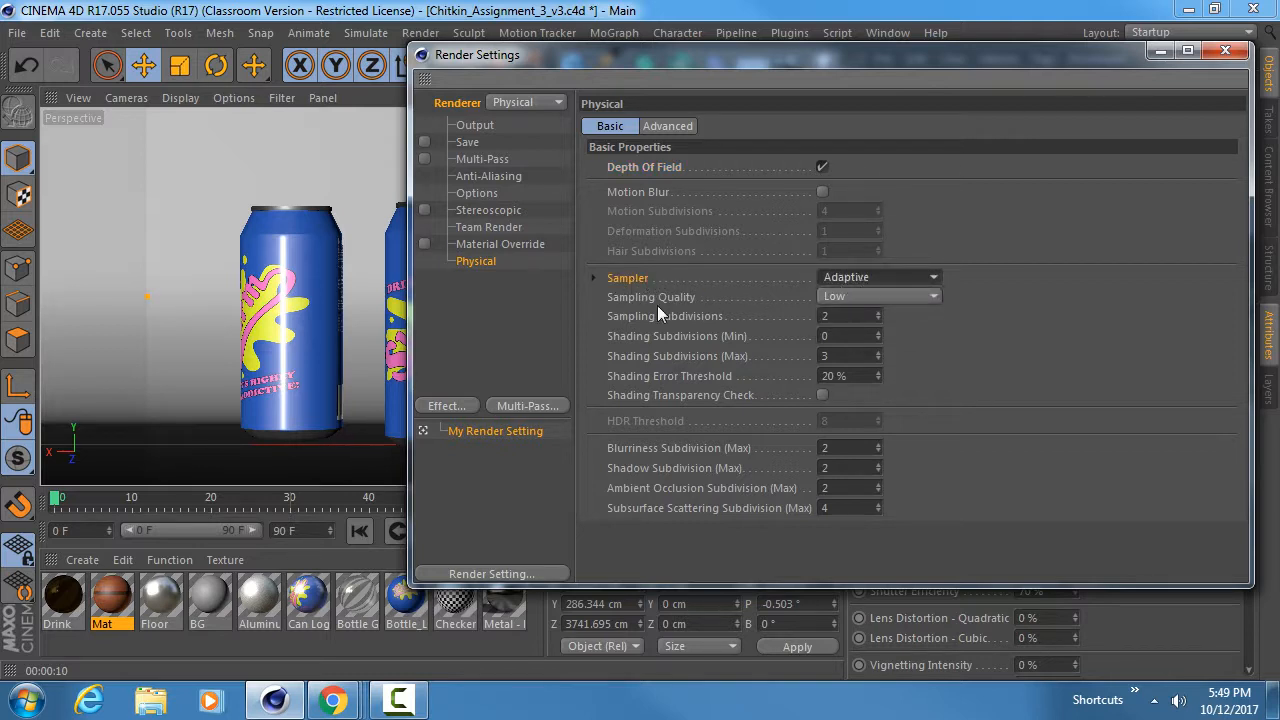
{"action": "left_click", "coordinate": [876, 297]}
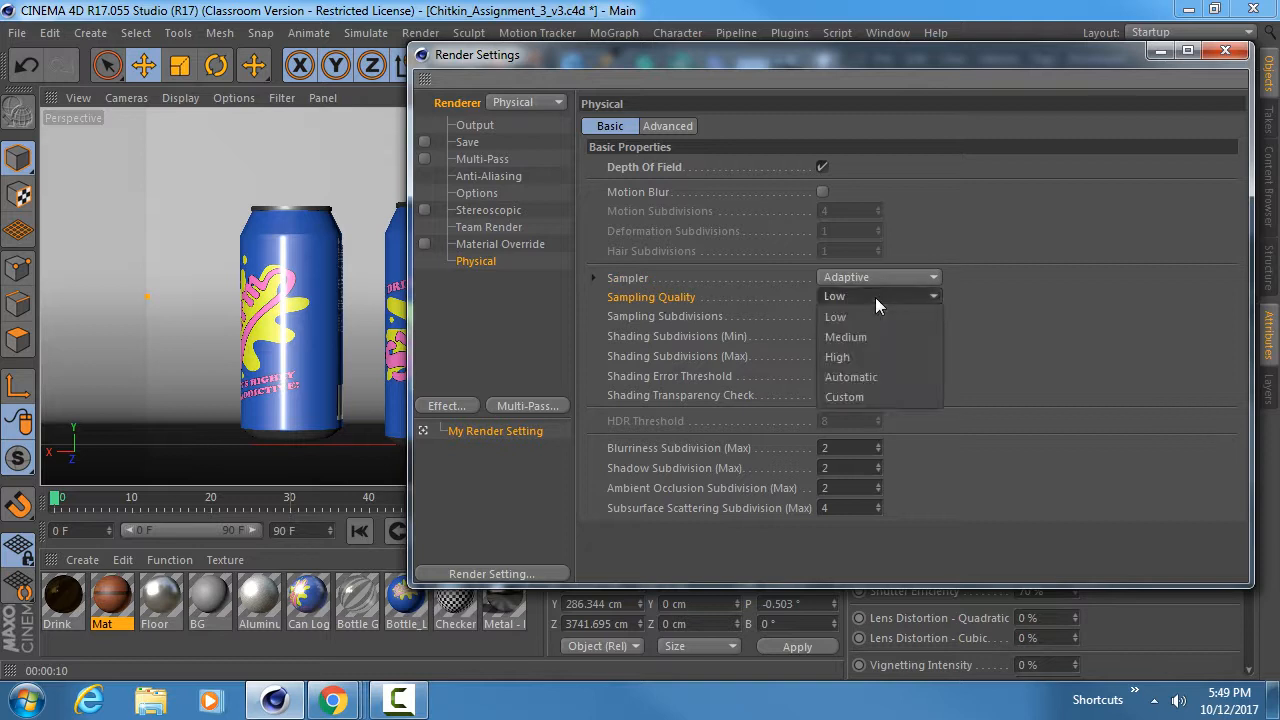
{"action": "left_click", "coordinate": [851, 377]}
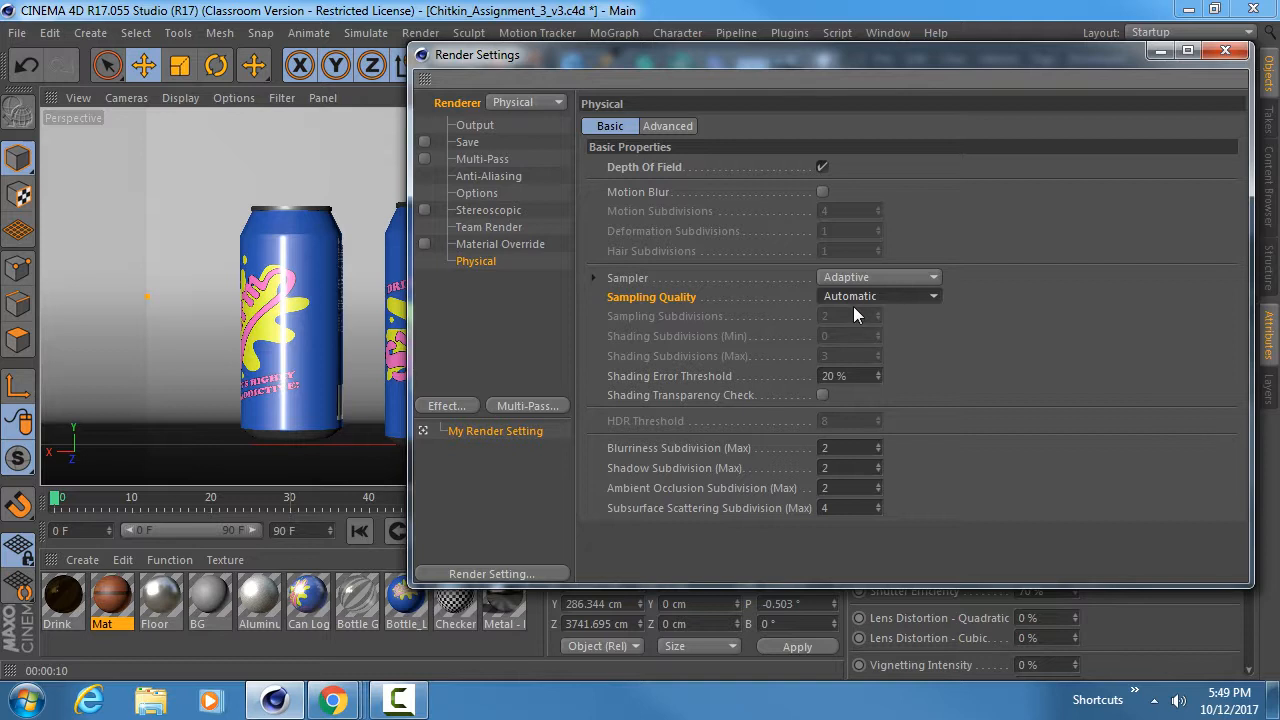
Narrow the Render Settings window to uncover the cans and render the active view to check the Automatic sampling.
{"action": "left_click_drag", "start_coordinate": [872, 376], "coordinate": [793, 375]}
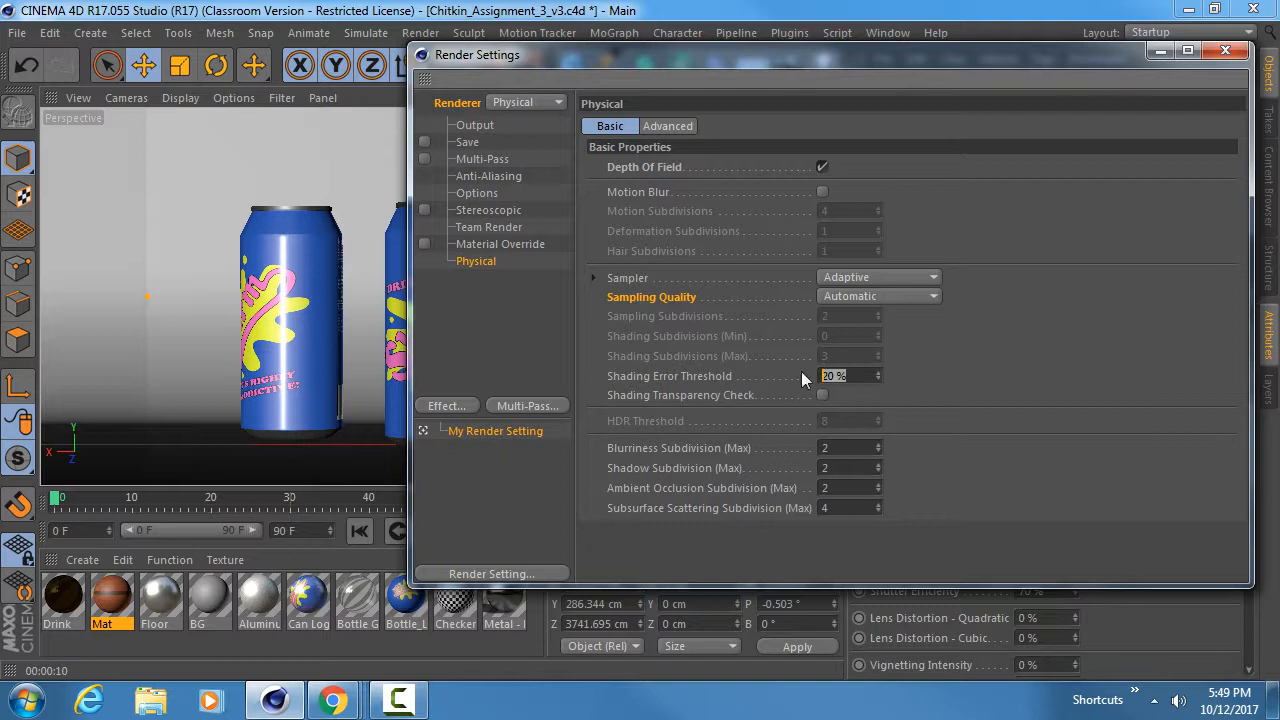
{"action": "left_click", "coordinate": [645, 376]}
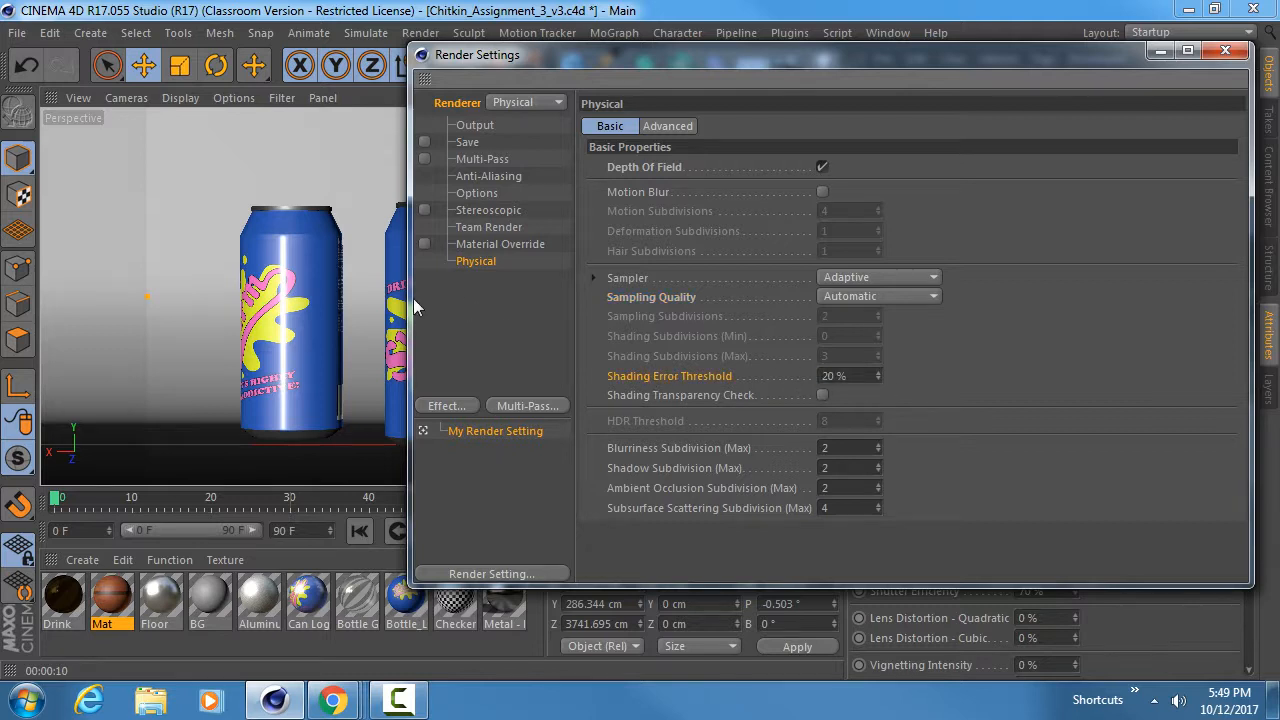
{"action": "left_click_drag", "start_coordinate": [413, 298], "coordinate": [742, 286]}
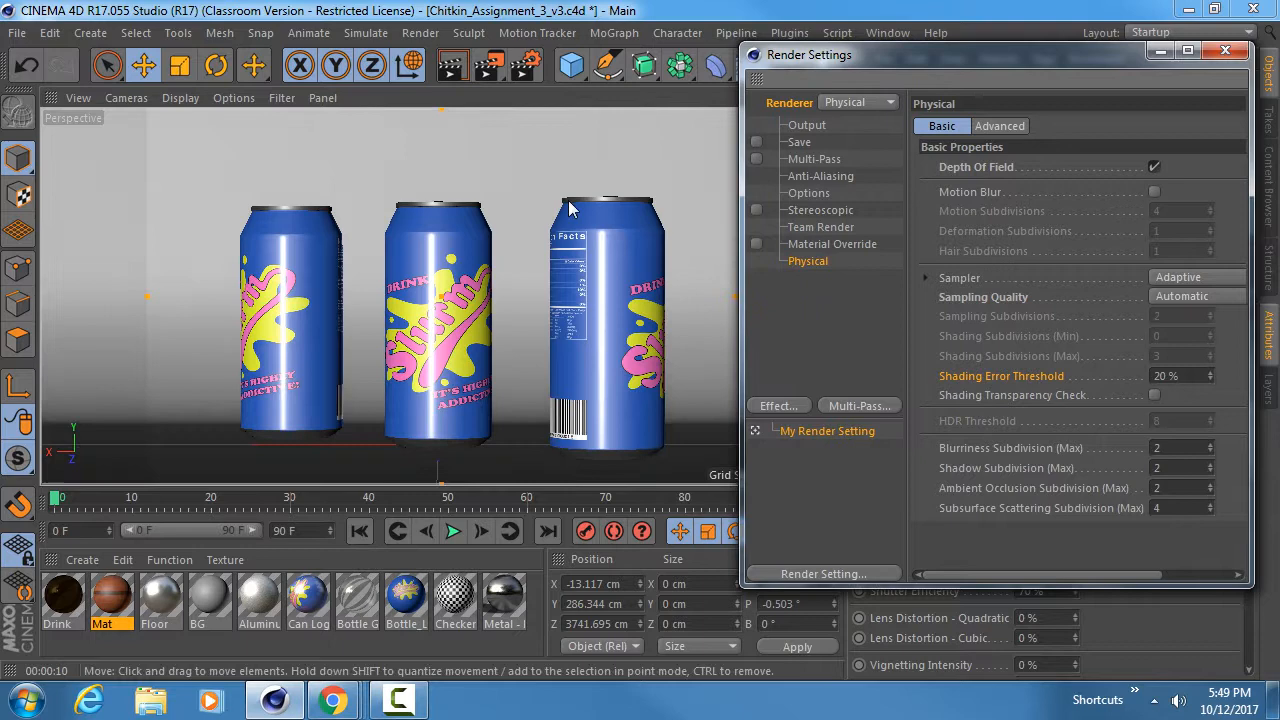
{"action": "left_click", "coordinate": [452, 68]}
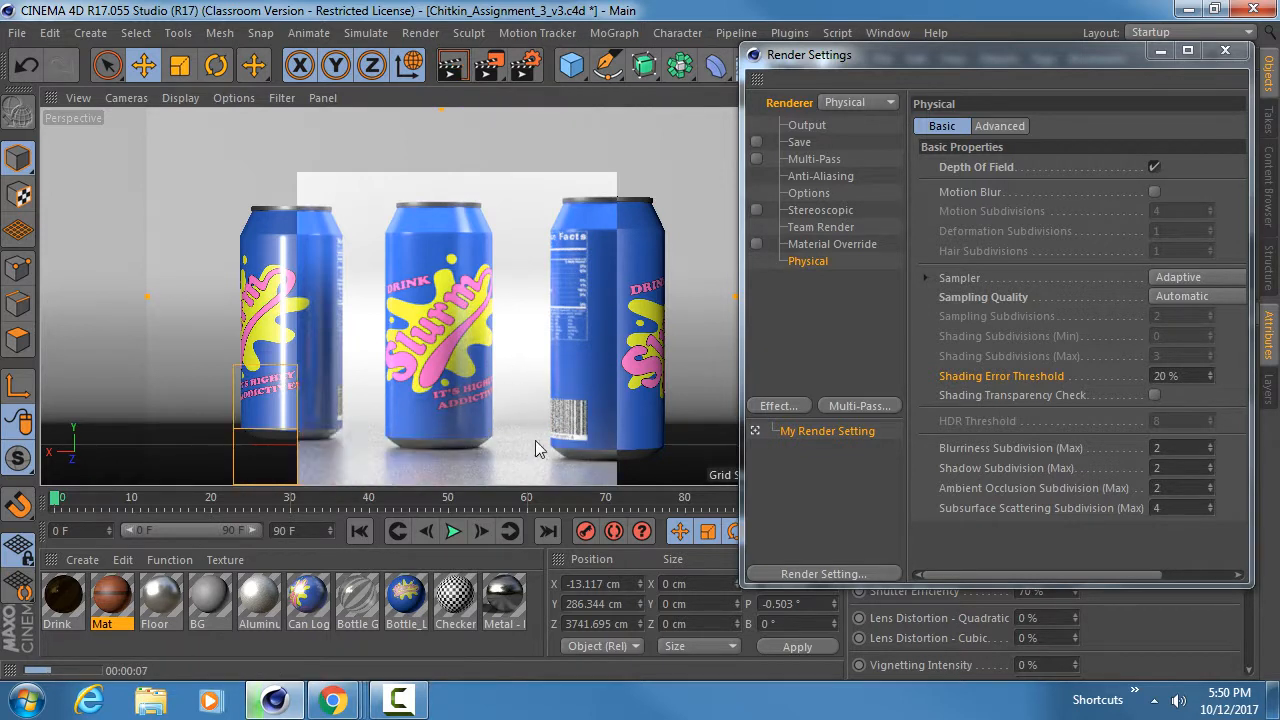
Set the Shading Error Threshold to 5% and render a region around the lower part of the middle can.
{"action": "left_click", "coordinate": [1175, 376]}
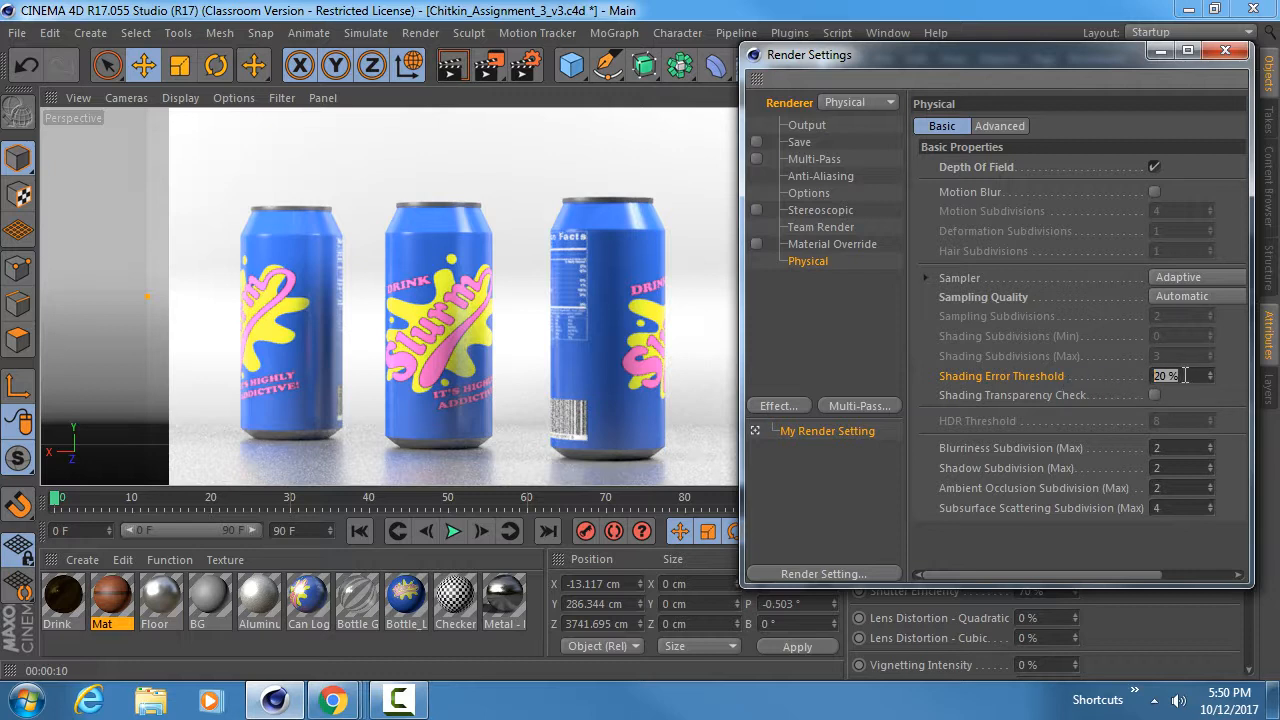
{"action": "type", "text": "5"}
{"action": "key", "text": "Return"}
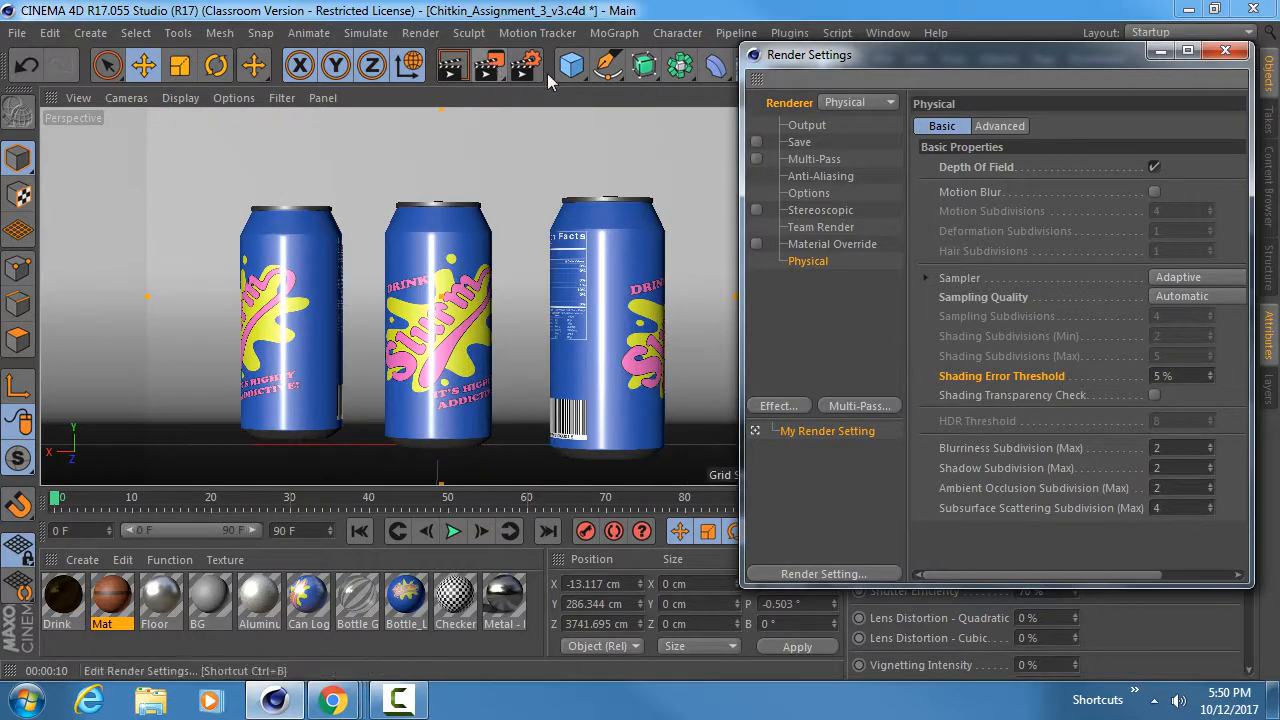
{"action": "left_click_drag", "start_coordinate": [480, 68], "coordinate": [605, 104]}
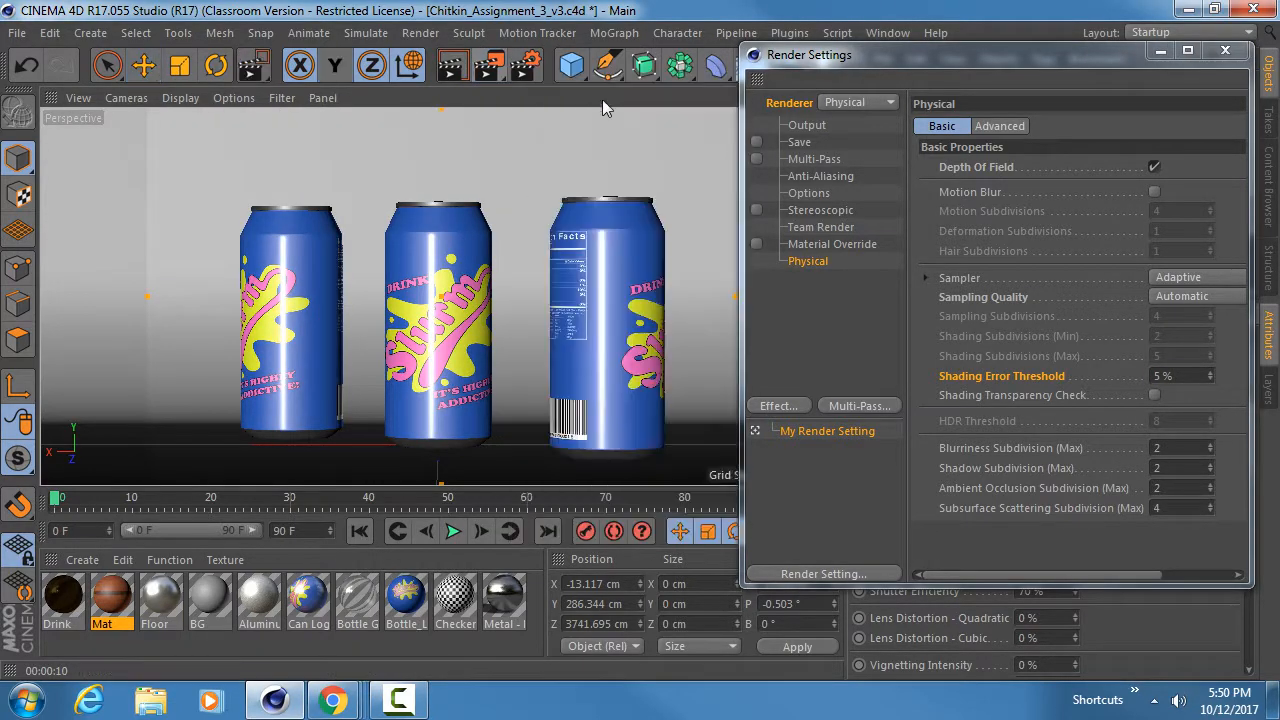
{"action": "left_click_drag", "start_coordinate": [360, 346], "coordinate": [540, 487]}
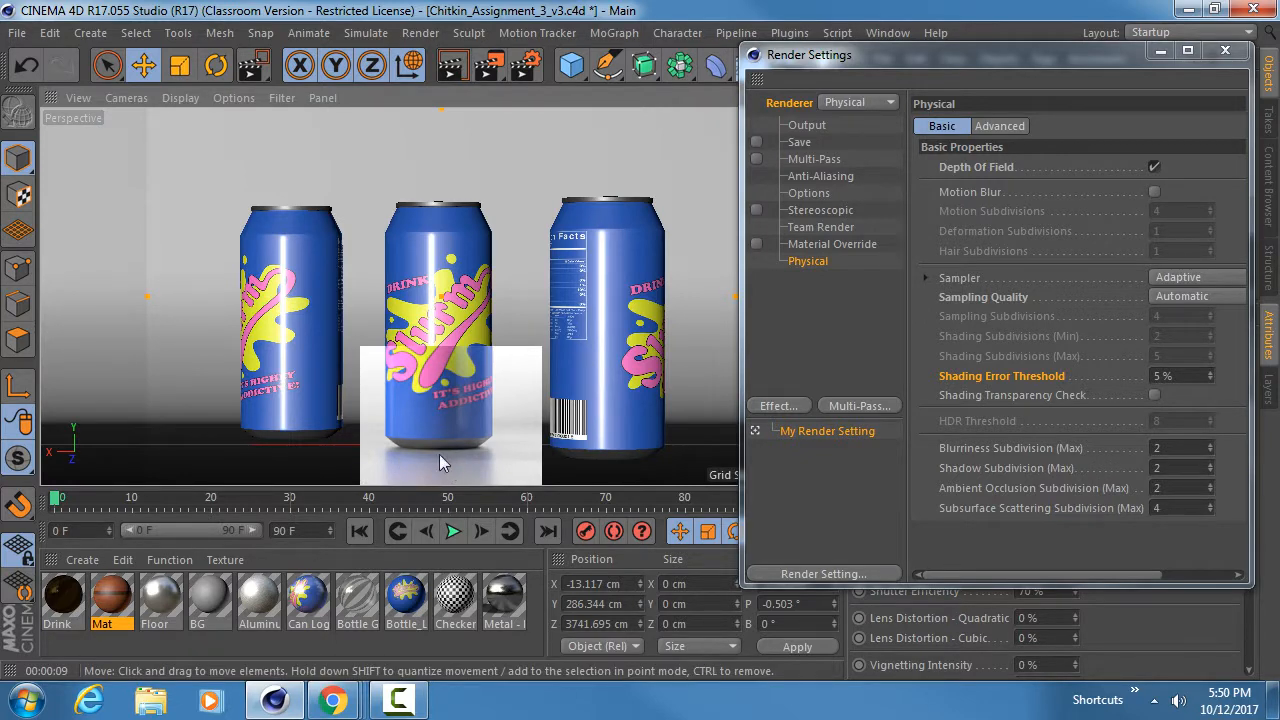
Lower the Shading Error Threshold to 3% and render a region around the base of the middle can.
{"action": "double_click", "coordinate": [1160, 376]}
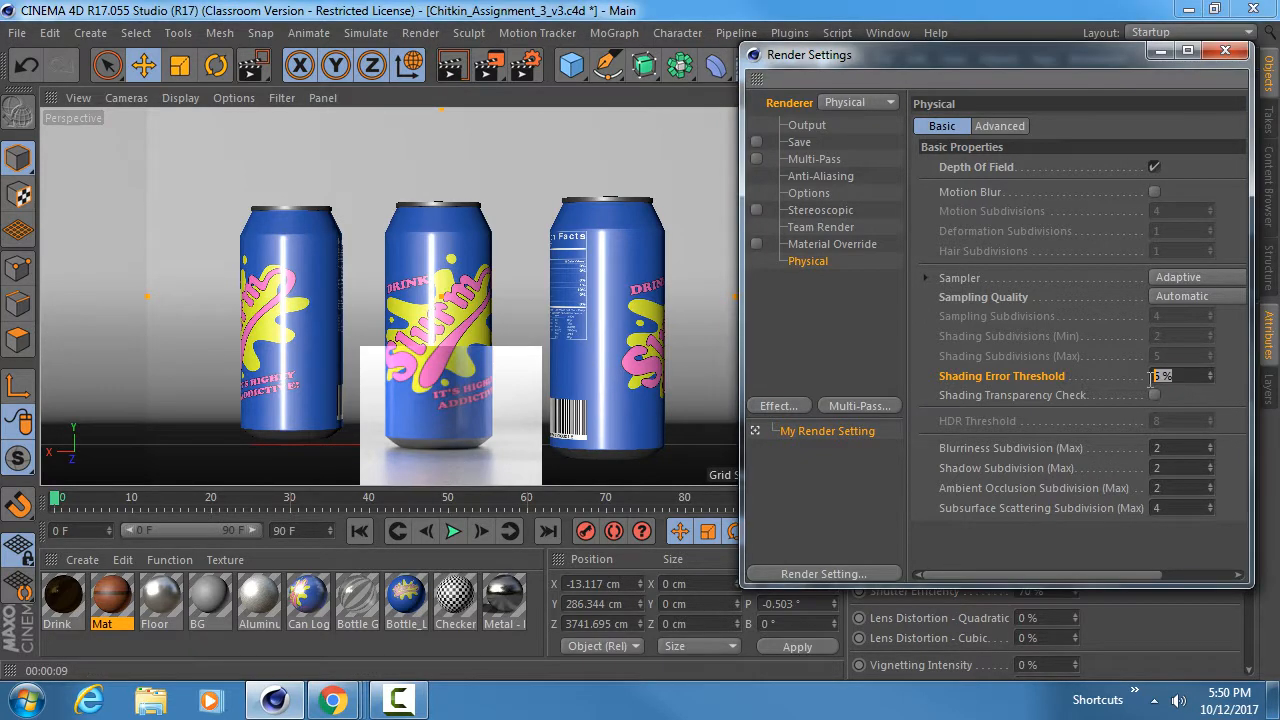
{"action": "type", "text": "3"}
{"action": "key", "text": "Return"}
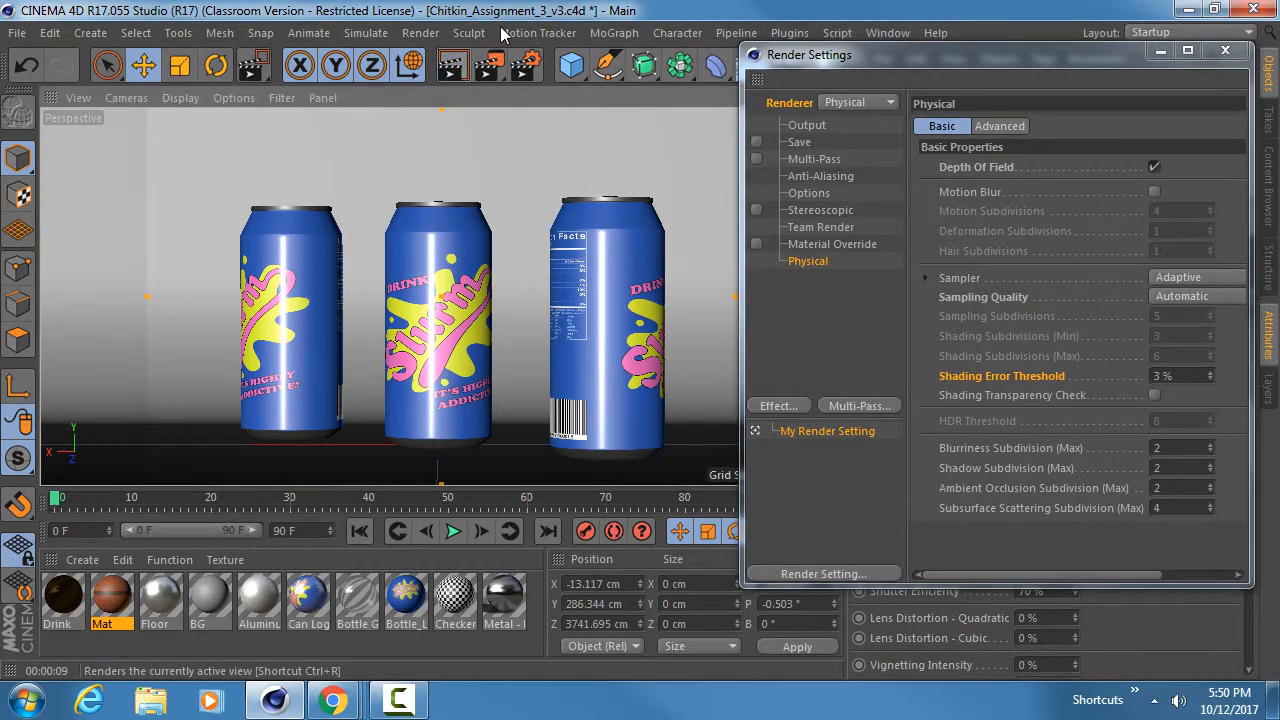
{"action": "left_click", "coordinate": [489, 67]}
{"action": "left_click", "coordinate": [590, 94]}
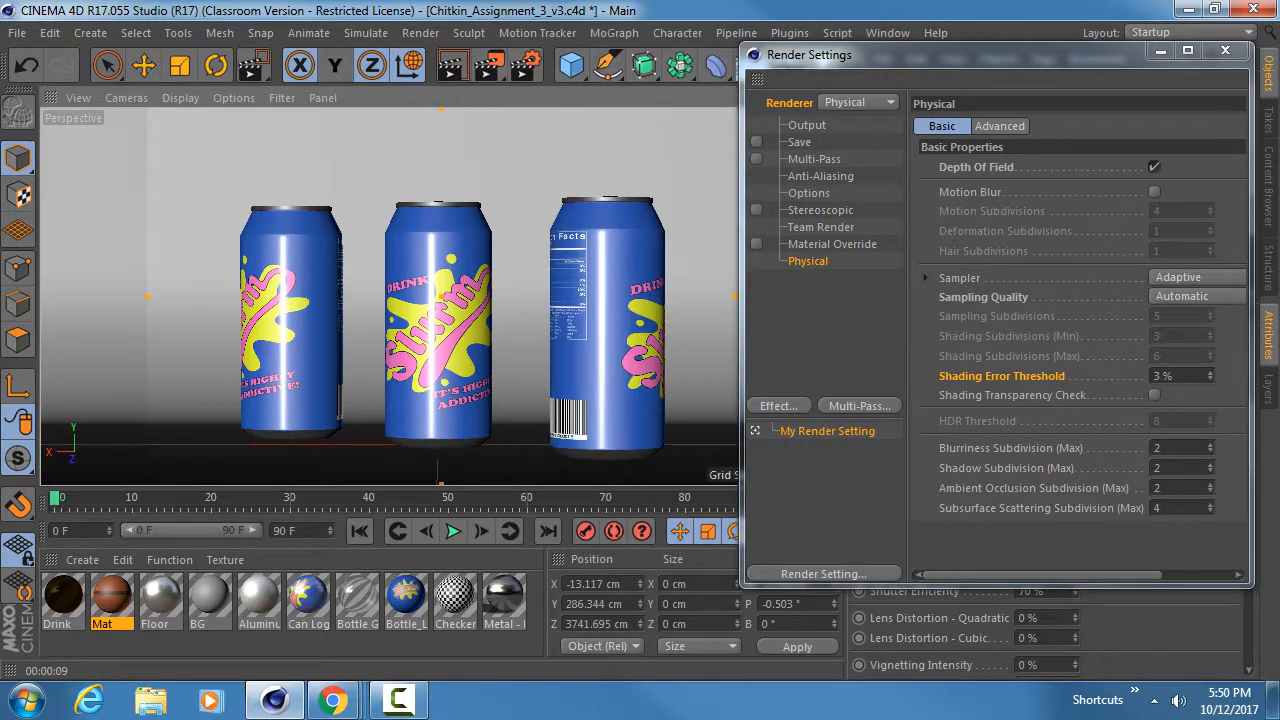
{"action": "left_click_drag", "start_coordinate": [352, 388], "coordinate": [531, 491]}
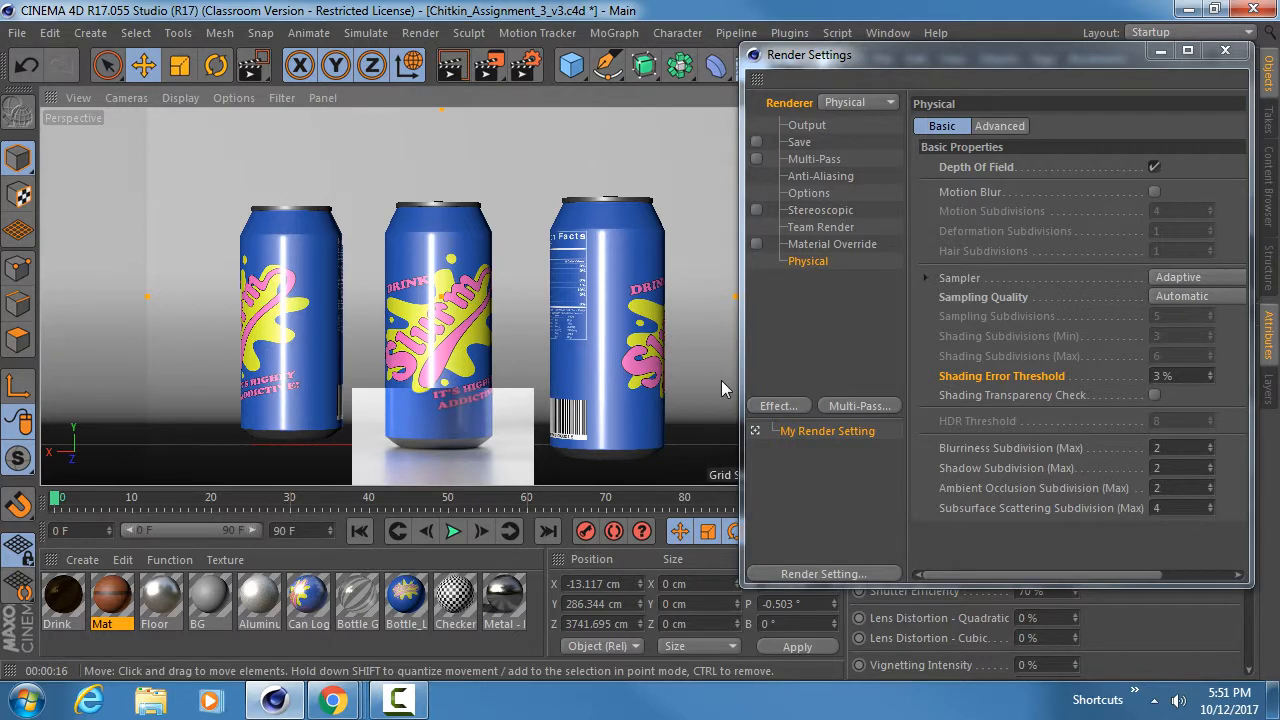
Review the Physical renderer's Sampler, Sampling Quality and Shading Error Threshold settings.
{"action": "left_click_drag", "start_coordinate": [960, 53], "coordinate": [845, 38]}
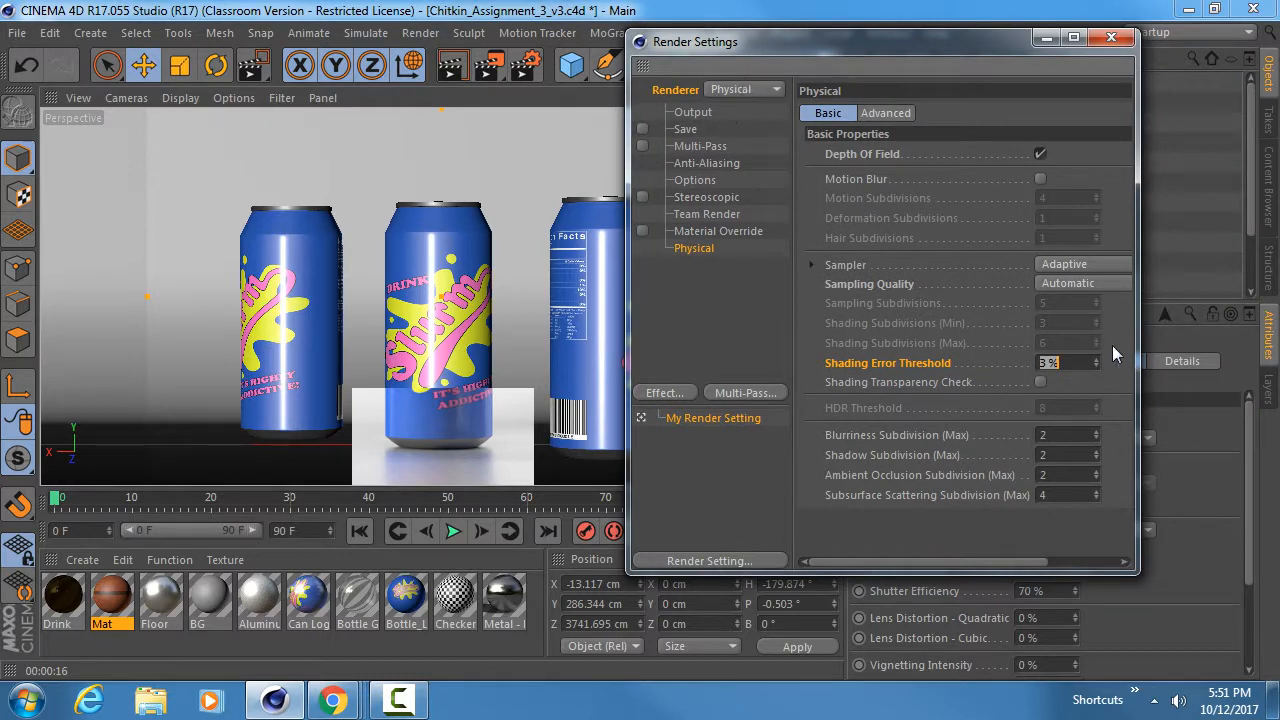
{"action": "left_click", "coordinate": [846, 265]}
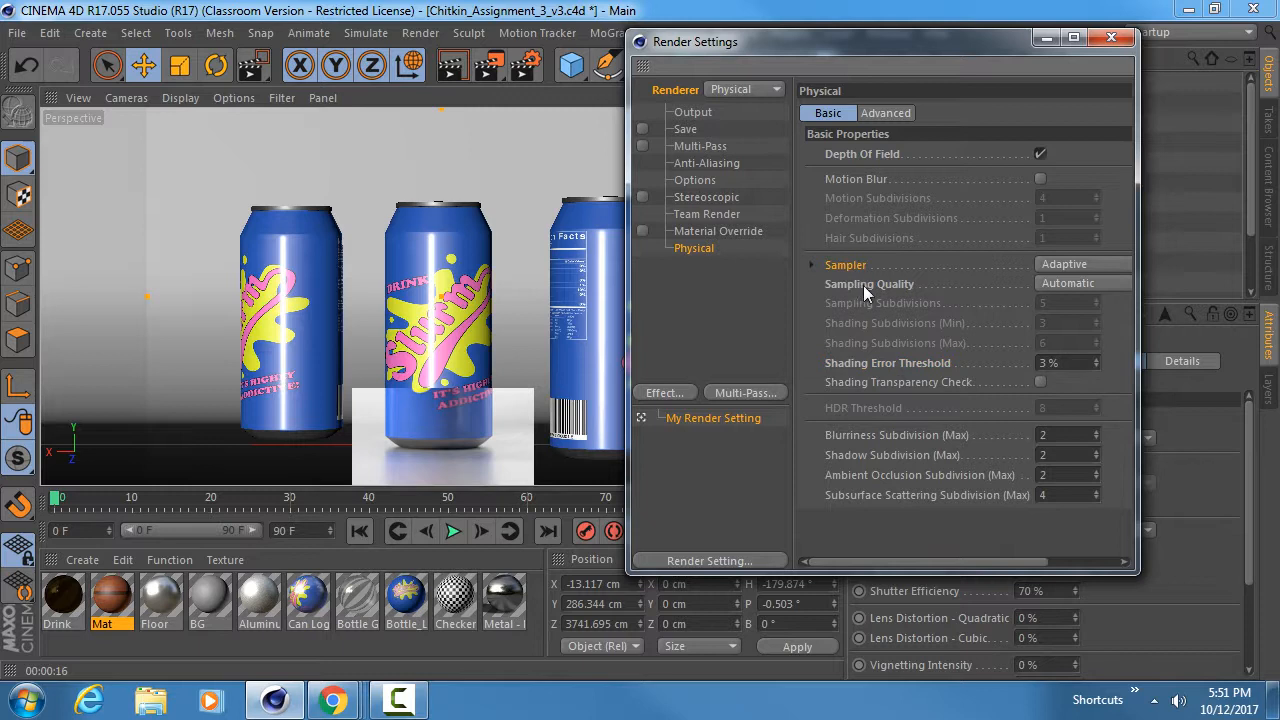
{"action": "left_click", "coordinate": [1082, 363]}
{"action": "left_click", "coordinate": [1085, 363]}
{"action": "left_click_drag", "start_coordinate": [1080, 360], "coordinate": [1030, 369]}
Open the render Output settings and check the Frame Range options.
{"action": "left_click", "coordinate": [700, 113]}
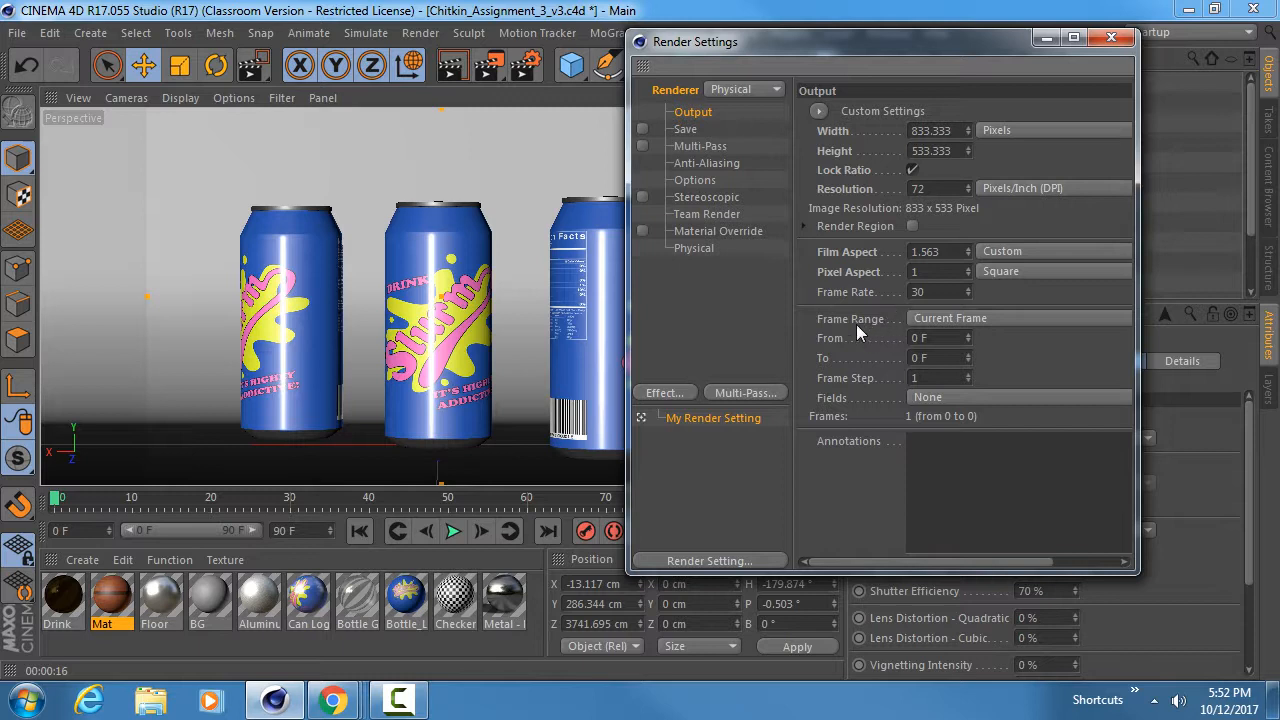
{"action": "left_click", "coordinate": [983, 318]}
{"action": "left_click", "coordinate": [983, 318]}
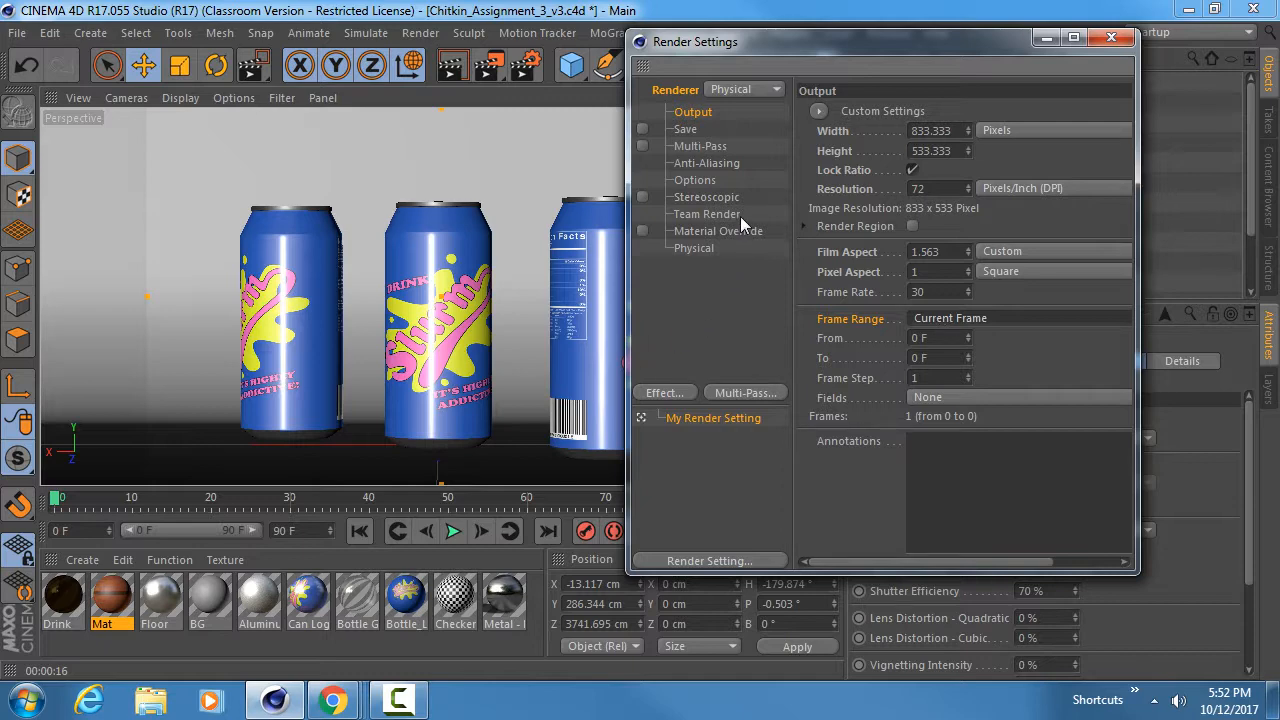
Set the render output width to 2500 pixels with the aspect ratio locked.
{"action": "left_click", "coordinate": [451, 531]}
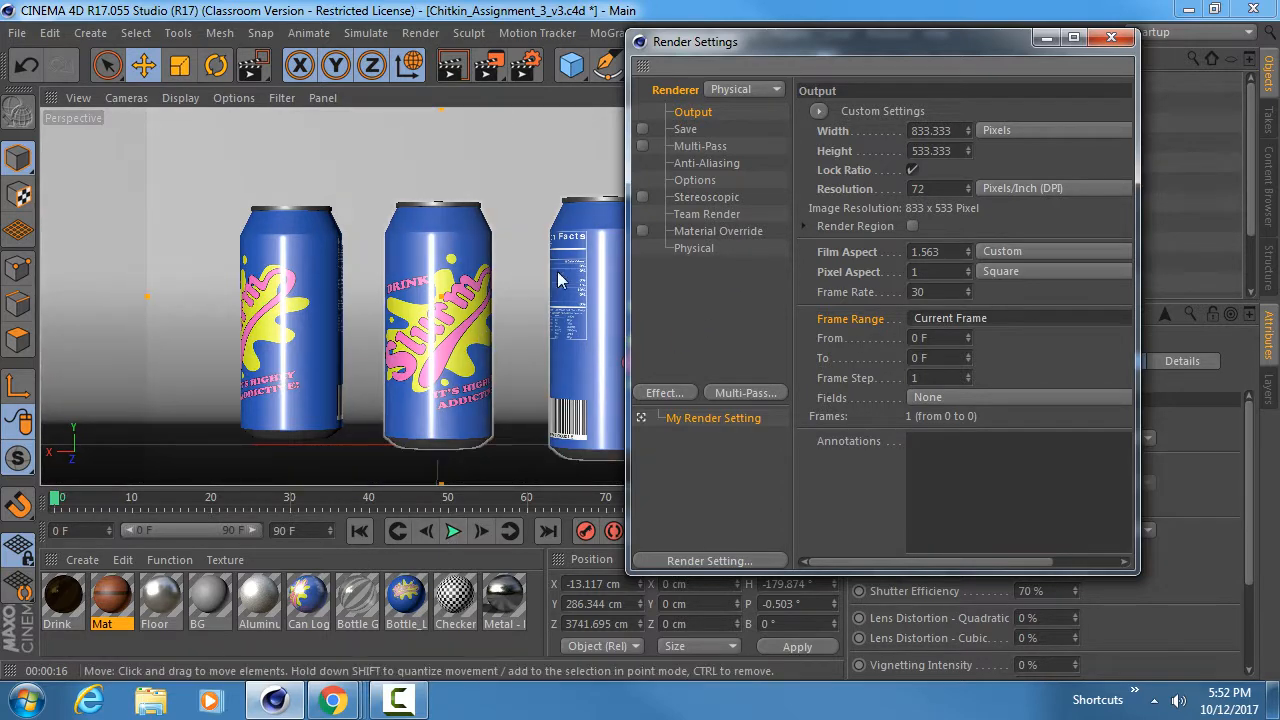
{"action": "left_click", "coordinate": [960, 131]}
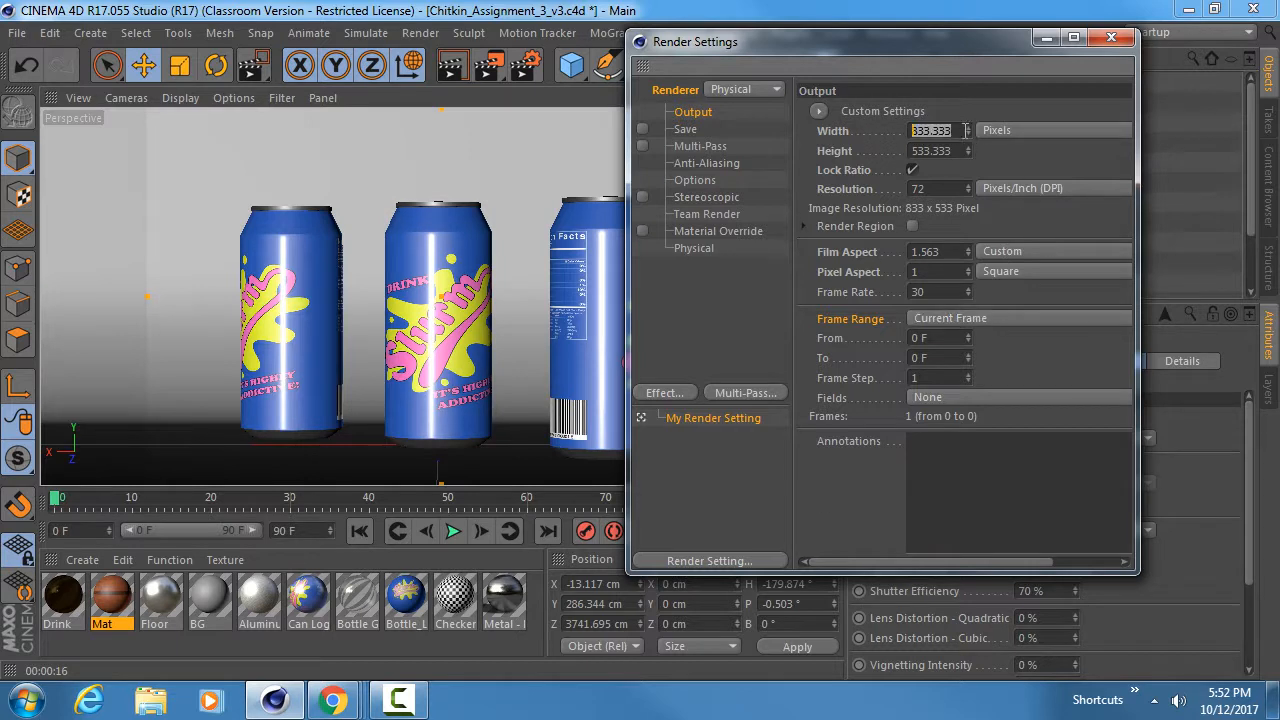
{"action": "type", "text": "2500"}
{"action": "key", "text": "Return"}
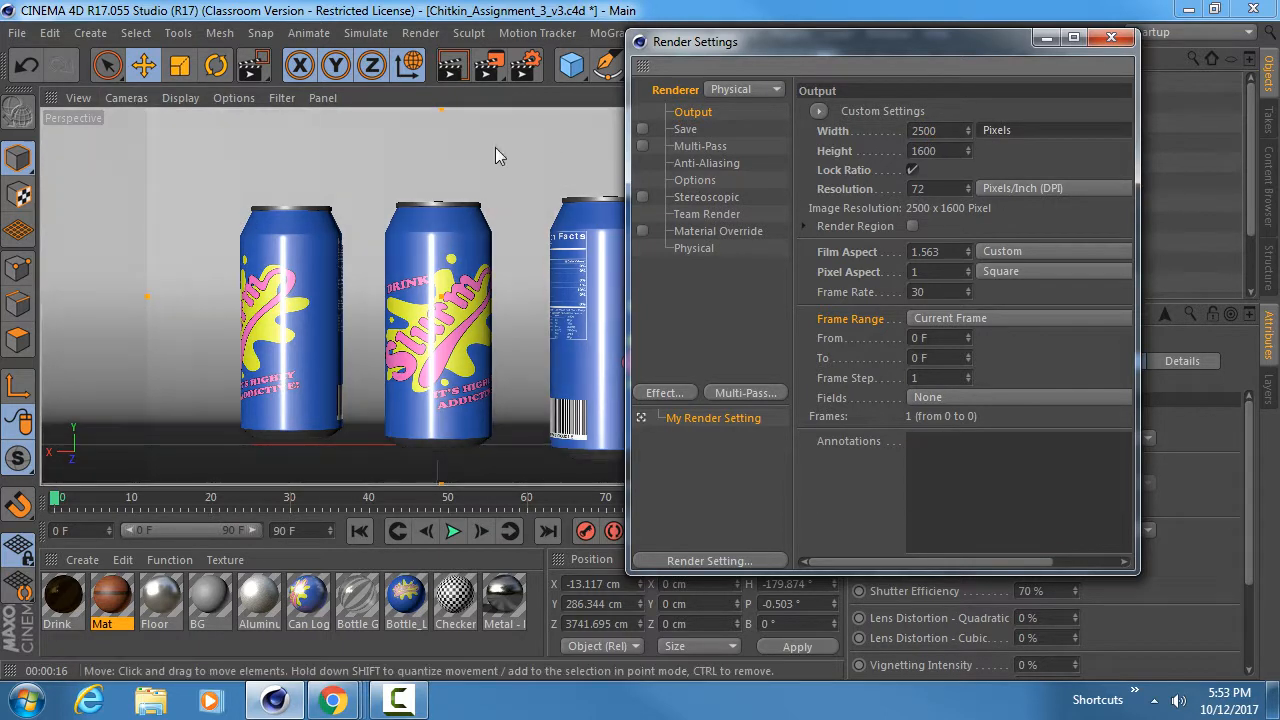
{"action": "double_click", "coordinate": [925, 131]}
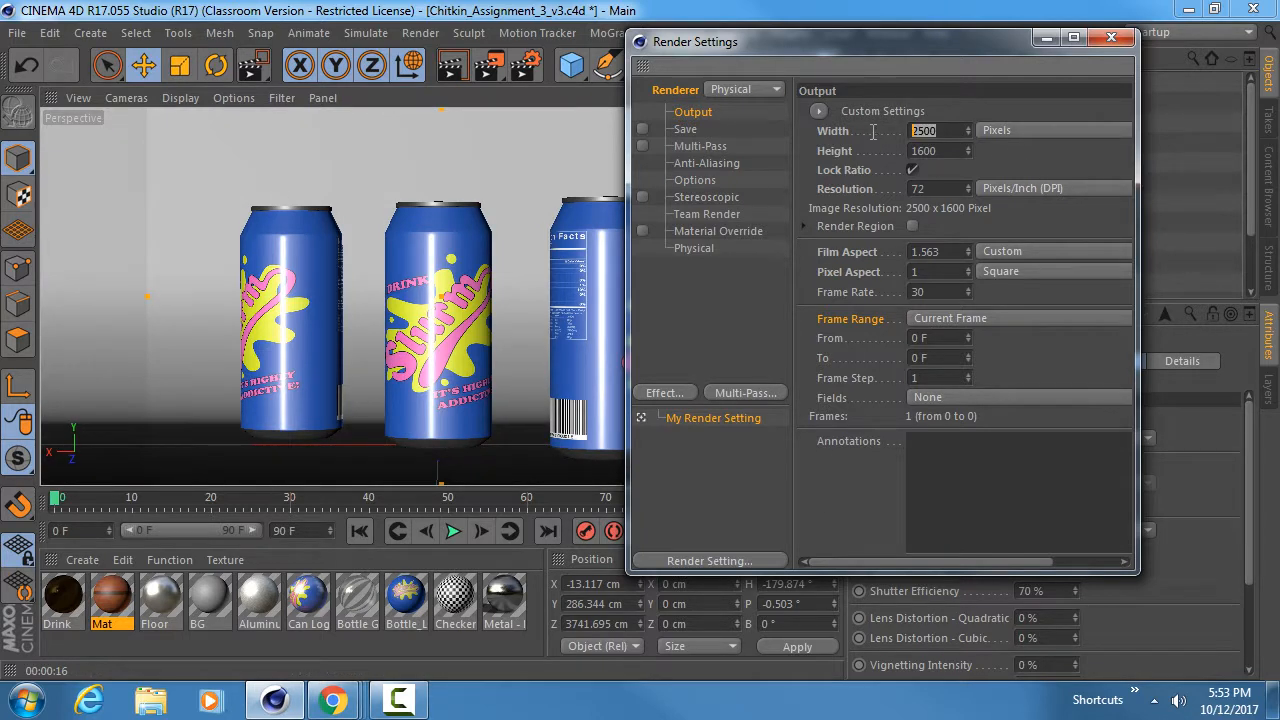
{"action": "double_click", "coordinate": [938, 150]}
{"action": "double_click", "coordinate": [950, 130]}
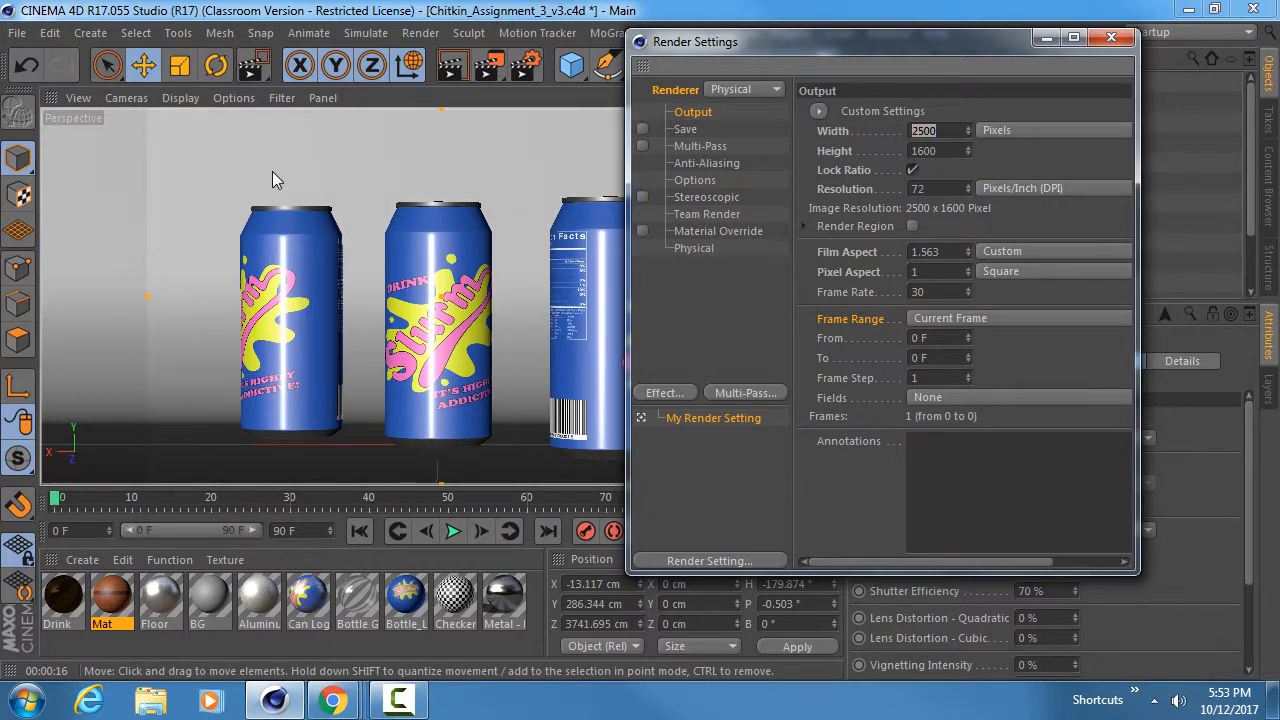
Enable saving of the regular render image and start choosing its output file location.
{"action": "left_click", "coordinate": [690, 128]}
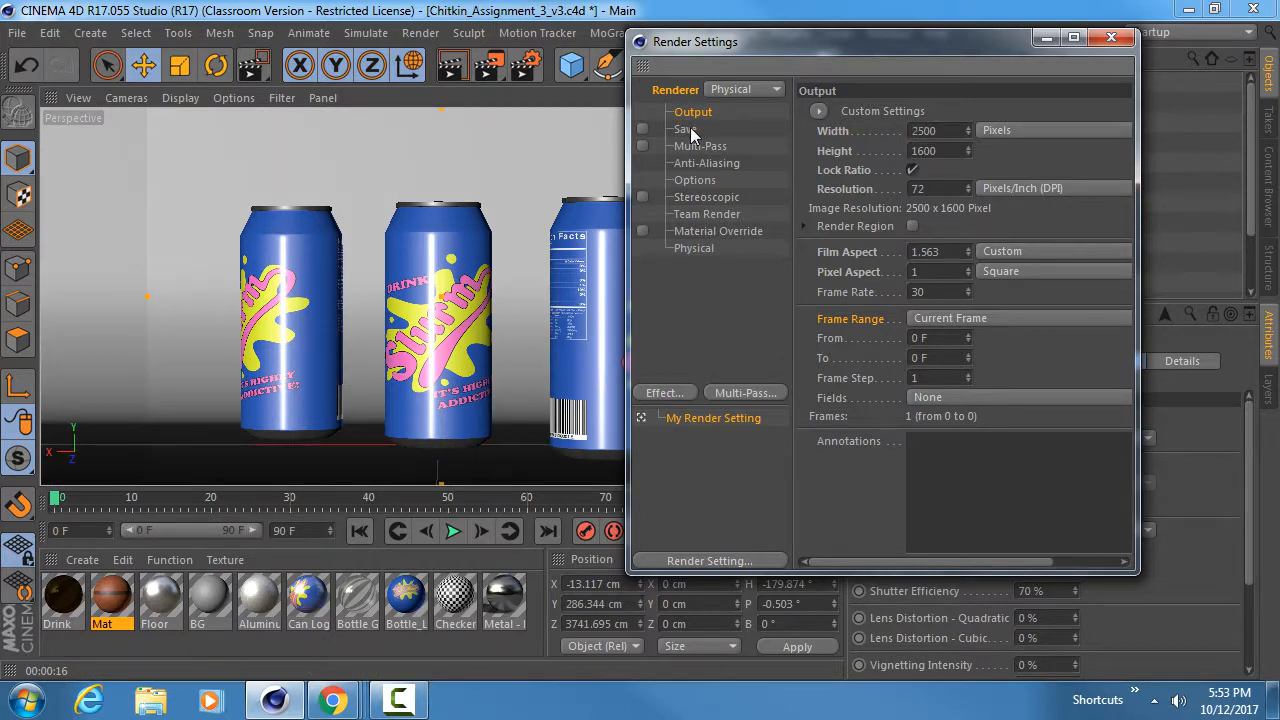
{"action": "left_click", "coordinate": [690, 128]}
{"action": "left_click", "coordinate": [642, 129]}
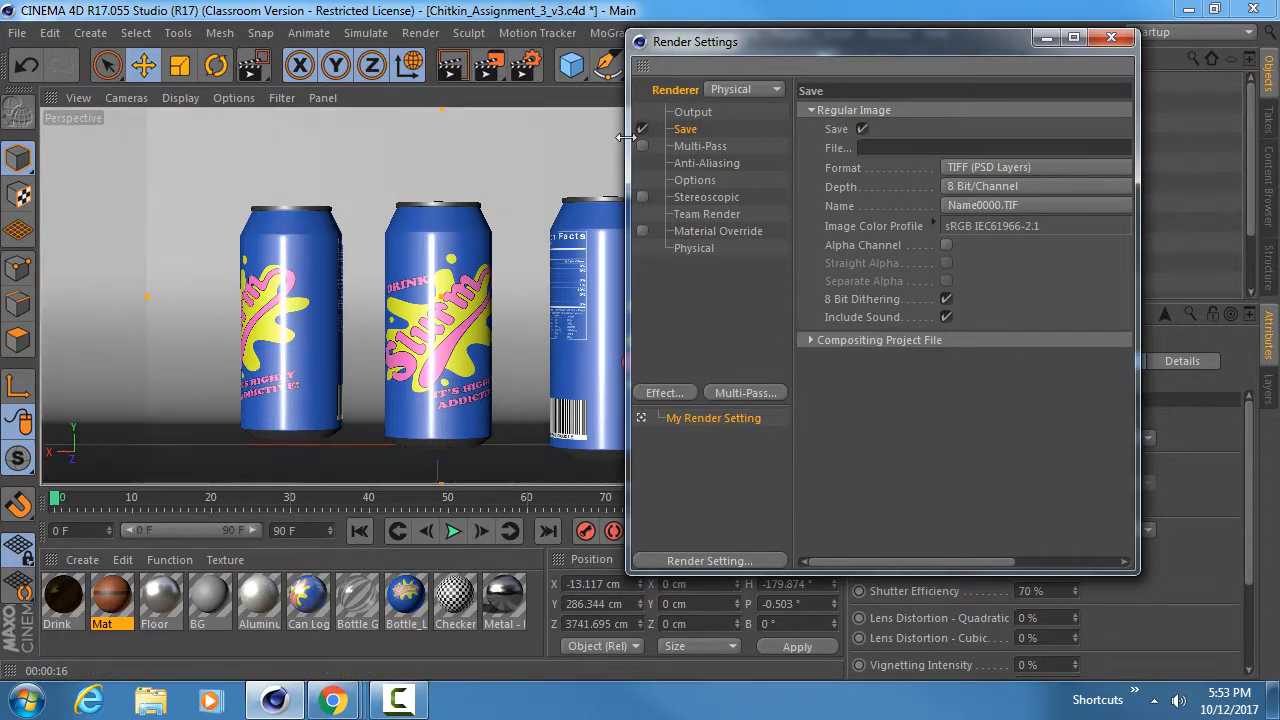
{"action": "left_click_drag", "start_coordinate": [763, 64], "coordinate": [613, 62]}
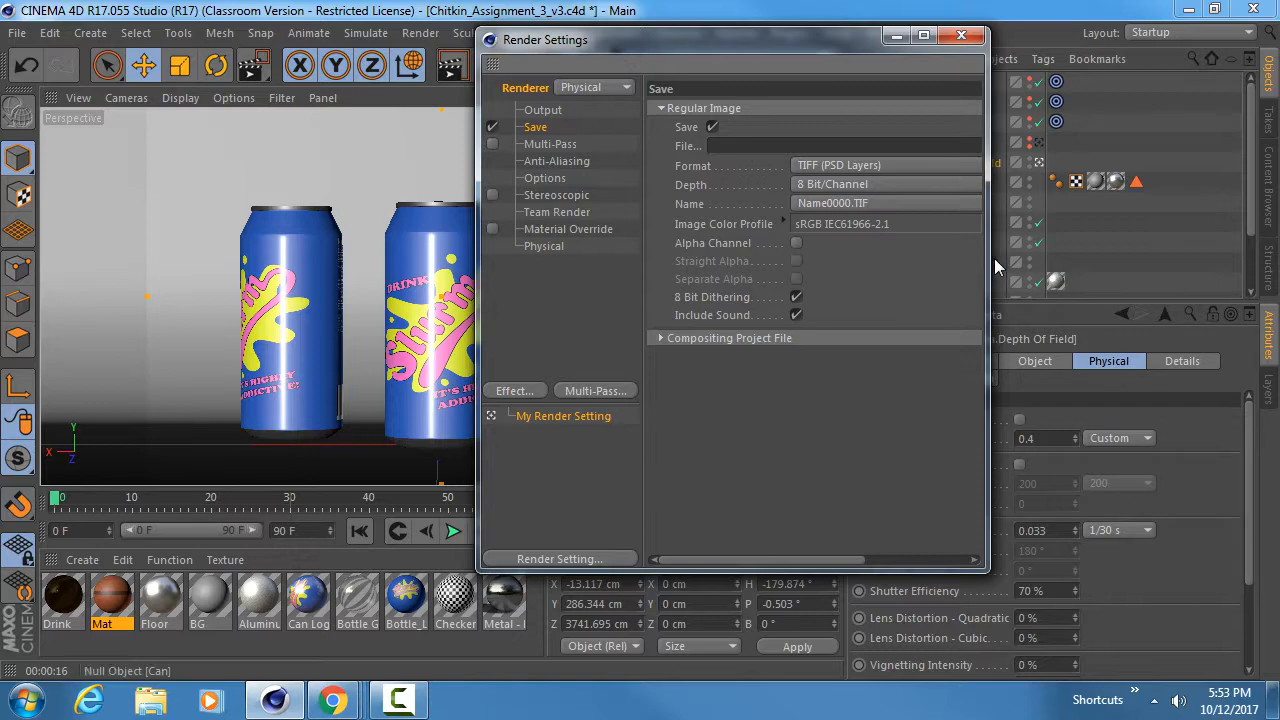
{"action": "left_click_drag", "start_coordinate": [990, 258], "coordinate": [1177, 252]}
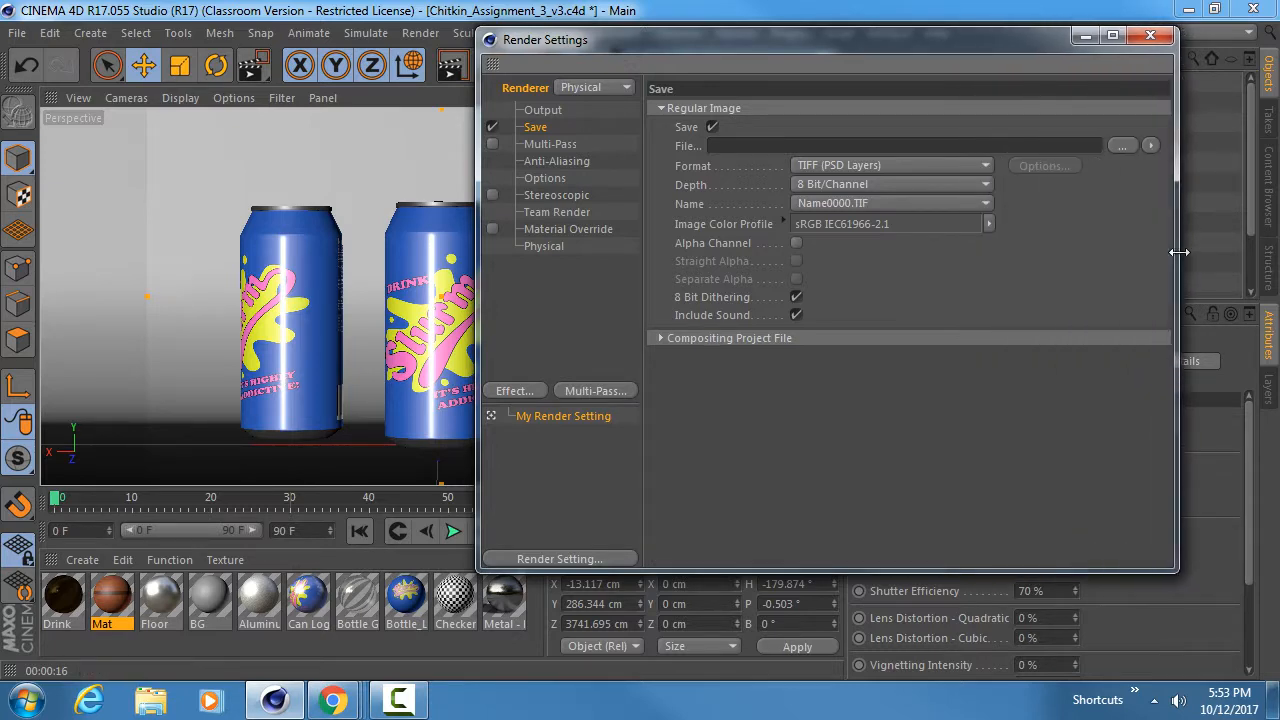
{"action": "left_click", "coordinate": [1124, 146]}
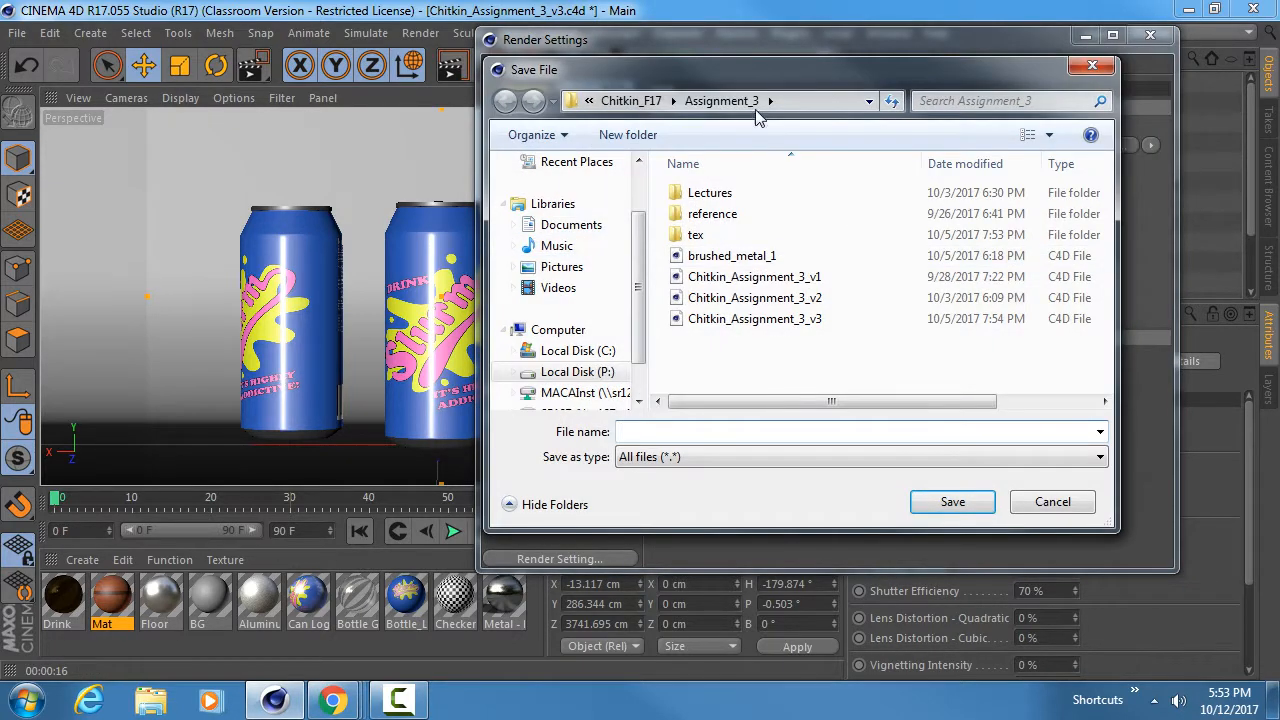
{"action": "left_click_drag", "start_coordinate": [741, 75], "coordinate": [648, 48]}
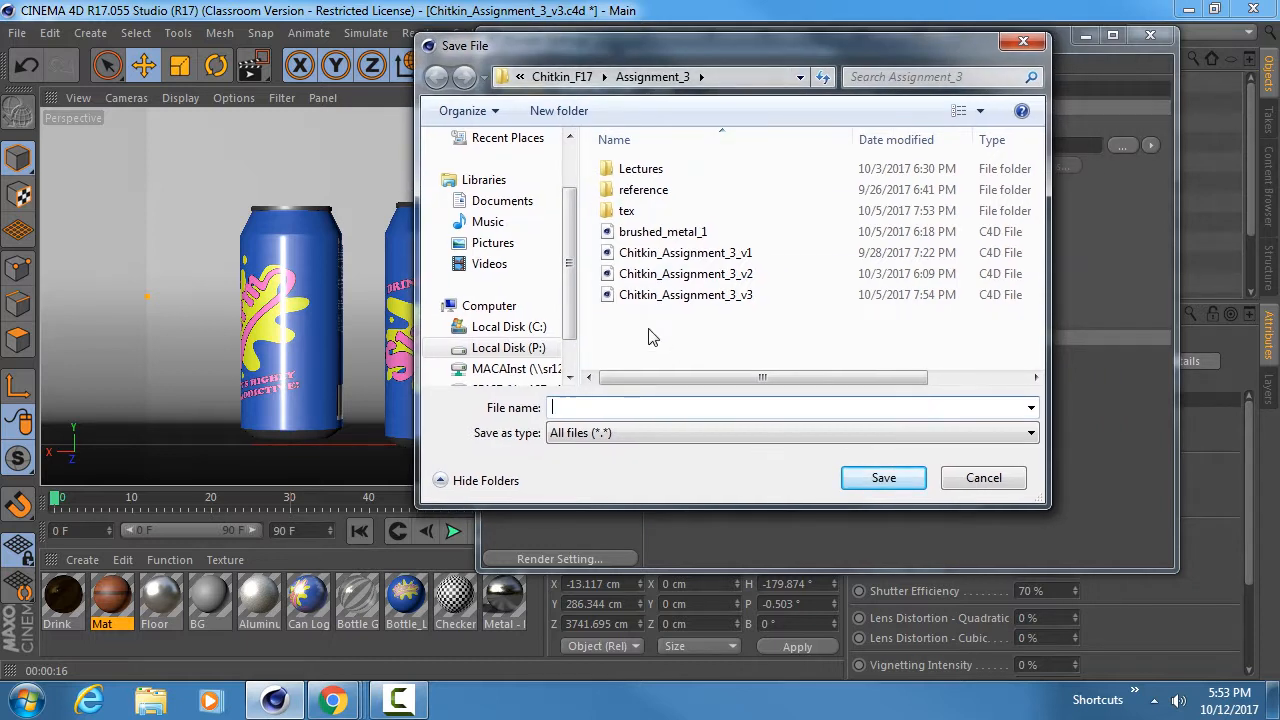
Create a folder named Renders inside Assignment_3 and open it.
{"action": "left_click", "coordinate": [561, 116]}
{"action": "type", "text": "Render_1"}
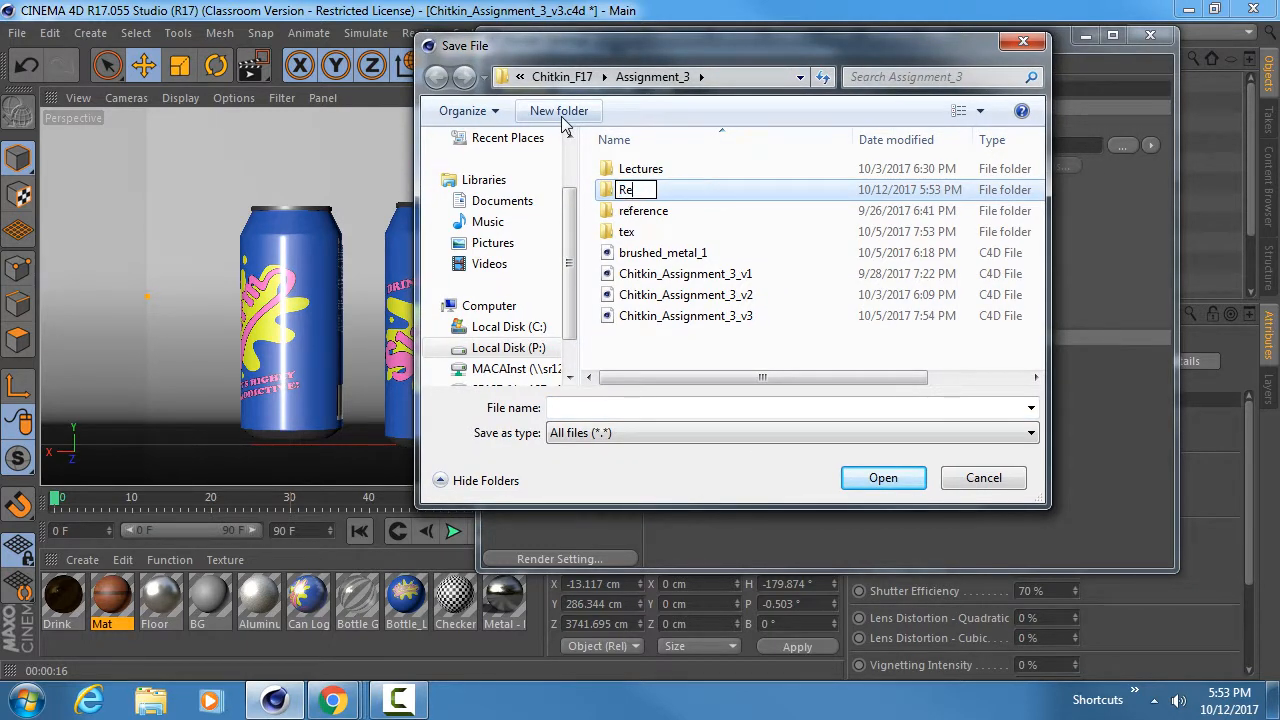
{"action": "key", "text": "BackSpace"}
{"action": "key", "text": "BackSpace"}
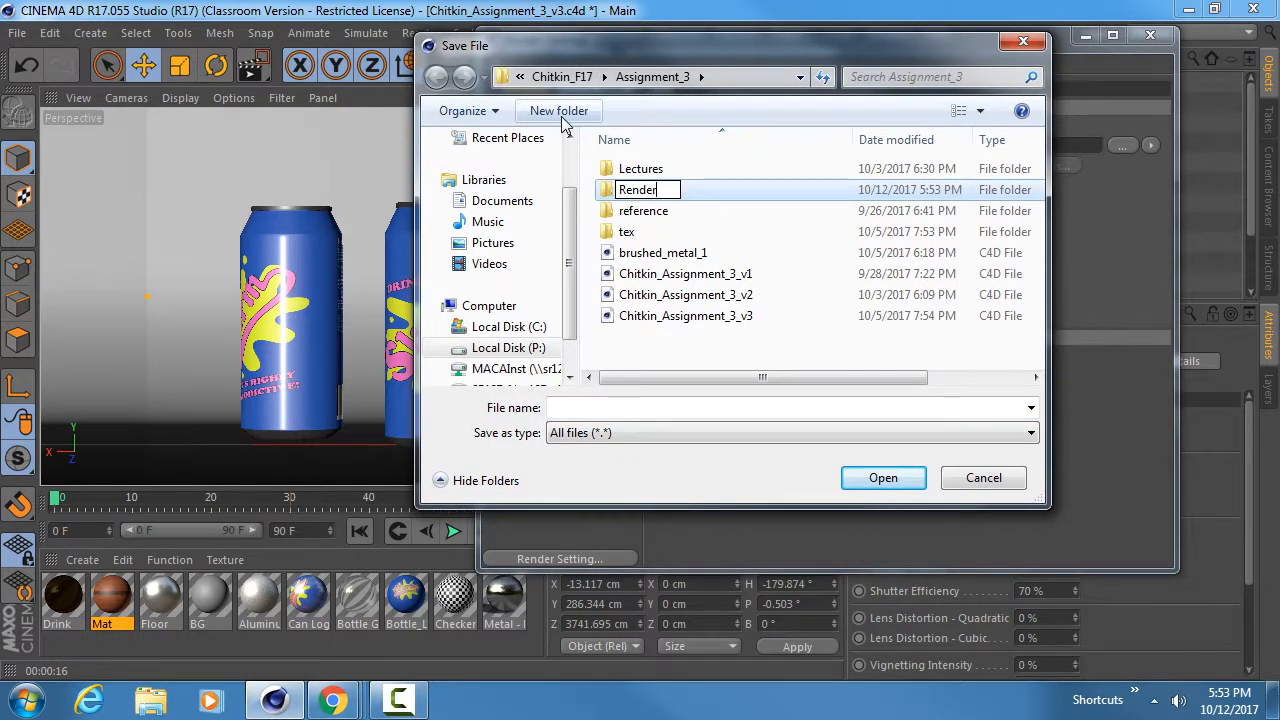
{"action": "type", "text": "s"}
{"action": "key", "text": "Return"}
{"action": "double_click", "coordinate": [640, 211]}
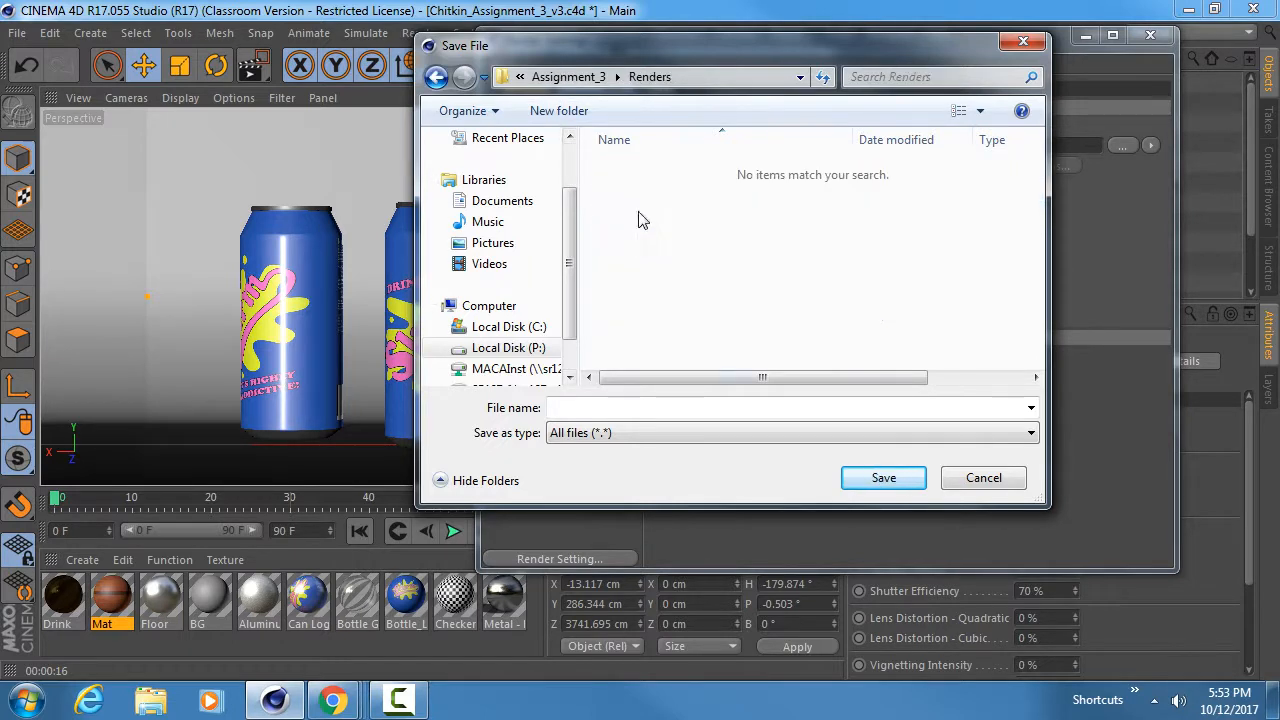
Name the render output file with the author's surname followed by _Assignment_3_render_v1 and save the path.
{"action": "left_click", "coordinate": [602, 410]}
{"action": "type", "text": "Chitkin_"}
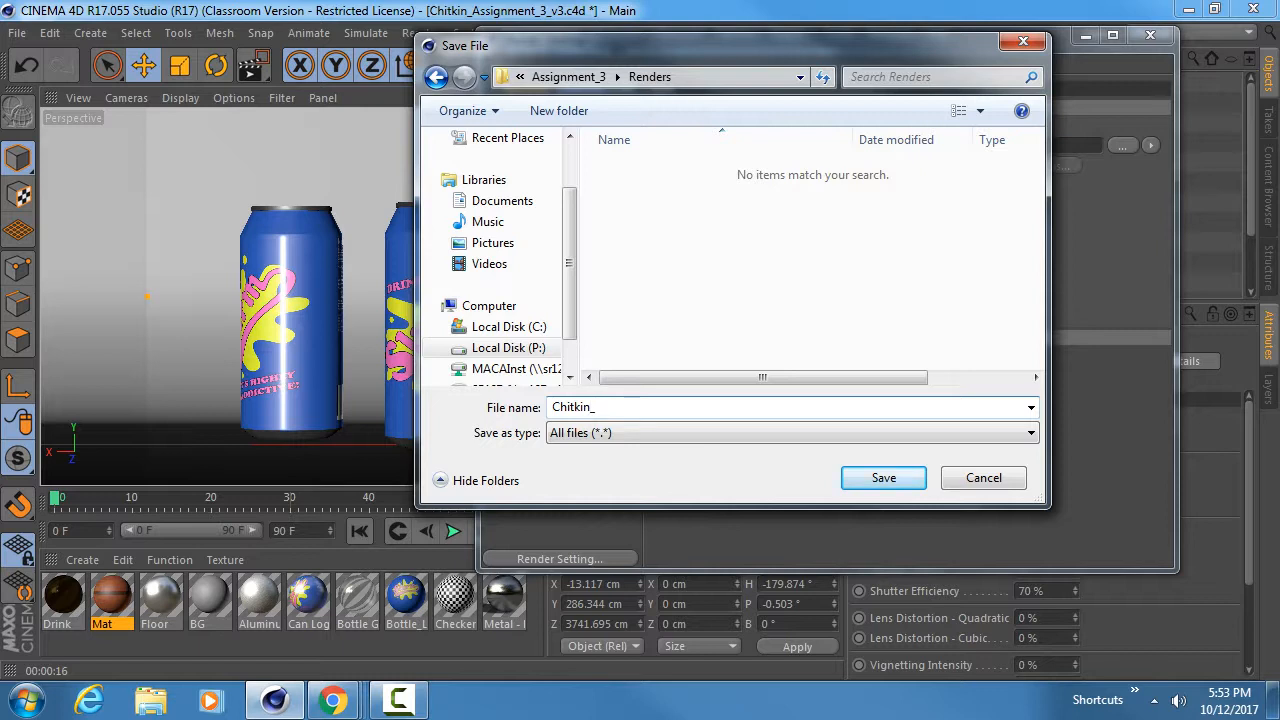
{"action": "type", "text": "Assignment_3_Ren"}
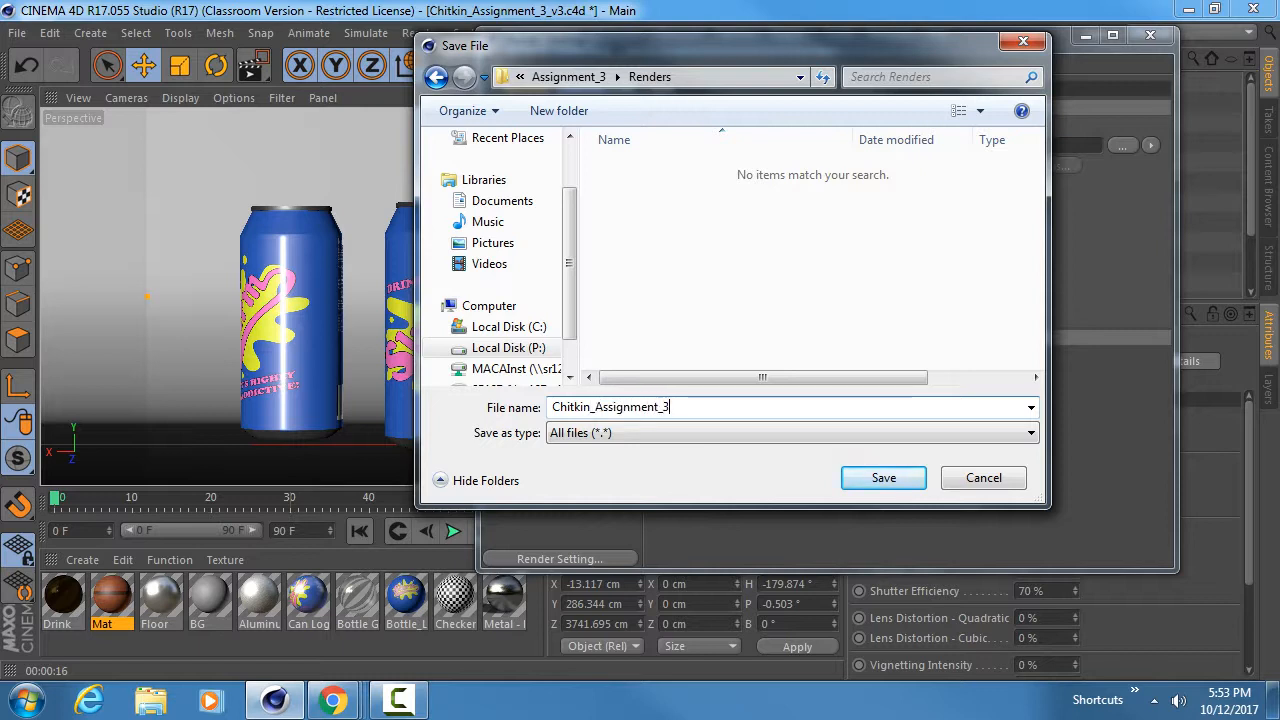
{"action": "key", "text": "BackSpace"}
{"action": "key", "text": "BackSpace"}
{"action": "key", "text": "BackSpace"}
{"action": "type", "text": "render_v1"}
{"action": "key", "text": "Return"}
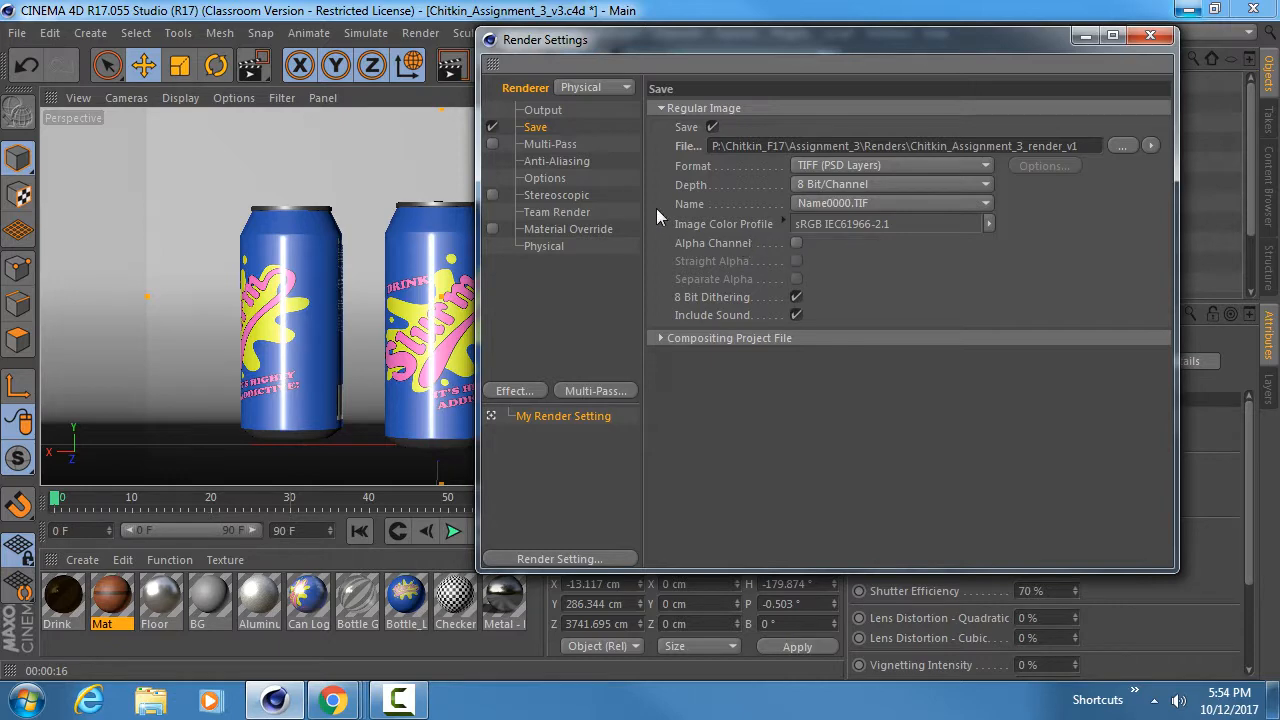
Check the Anti-Aliasing, Options and Physical render settings, and close the render settings.
{"action": "left_click", "coordinate": [541, 160]}
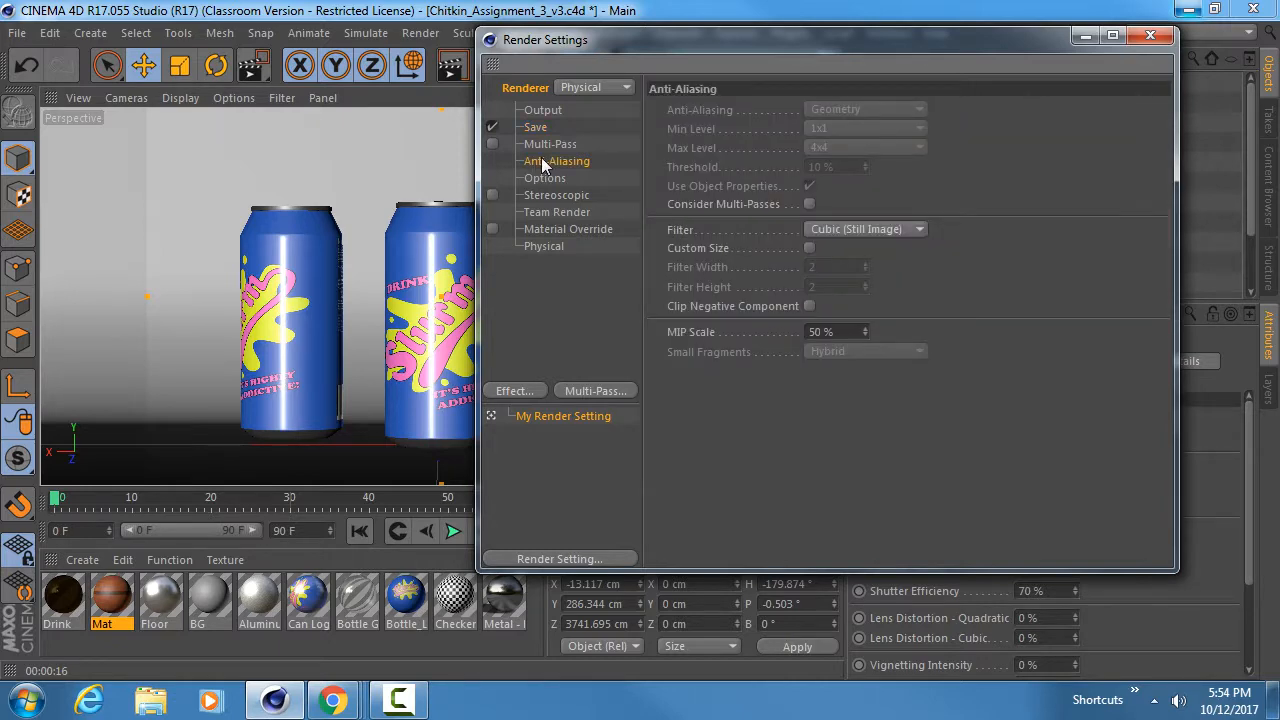
{"action": "left_click", "coordinate": [546, 178]}
{"action": "left_click", "coordinate": [543, 247]}
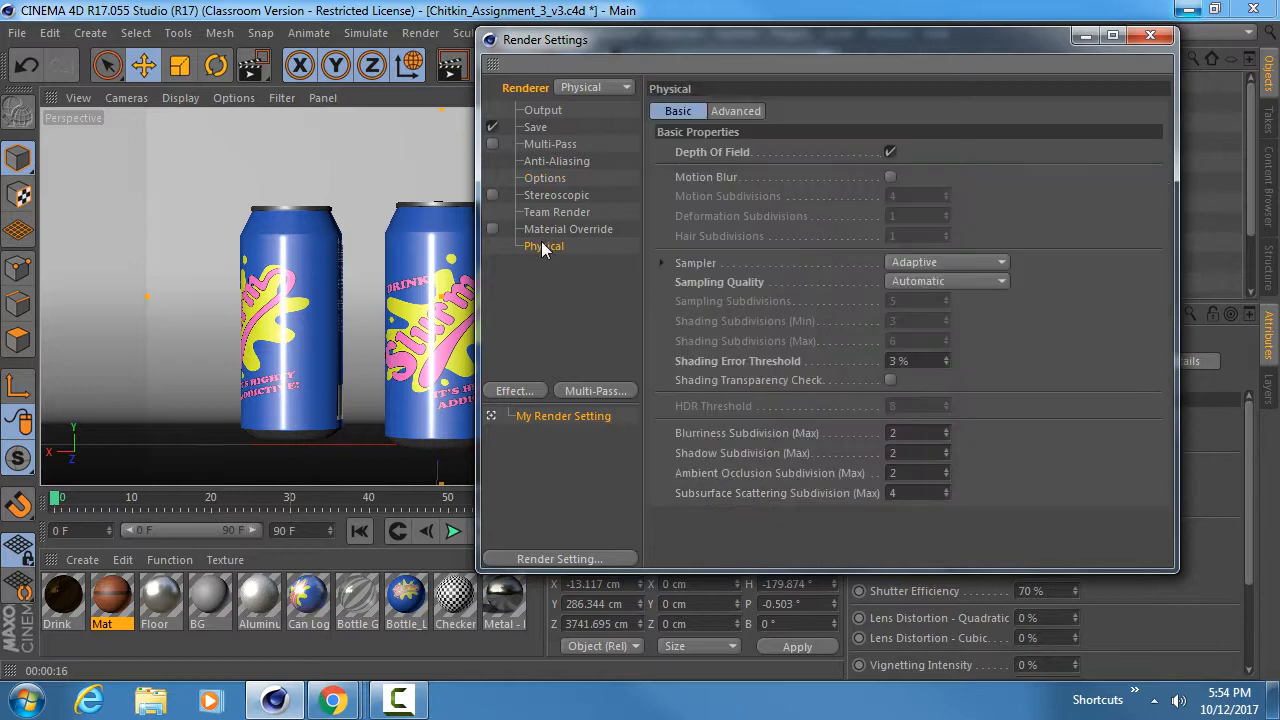
{"action": "left_click", "coordinate": [1150, 35]}
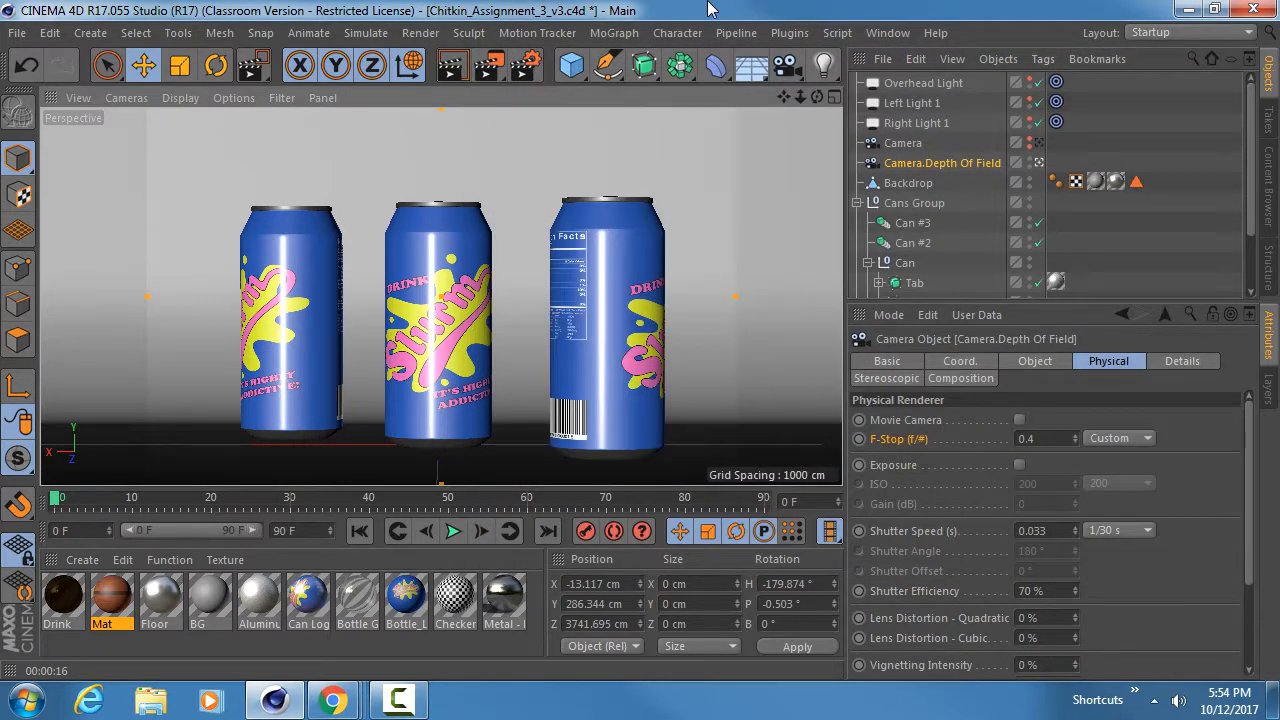
Save the project as a new version with the file name ending in v4.
{"action": "key", "text": "ctrl+shift+s"}
{"action": "left_click", "coordinate": [276, 400]}
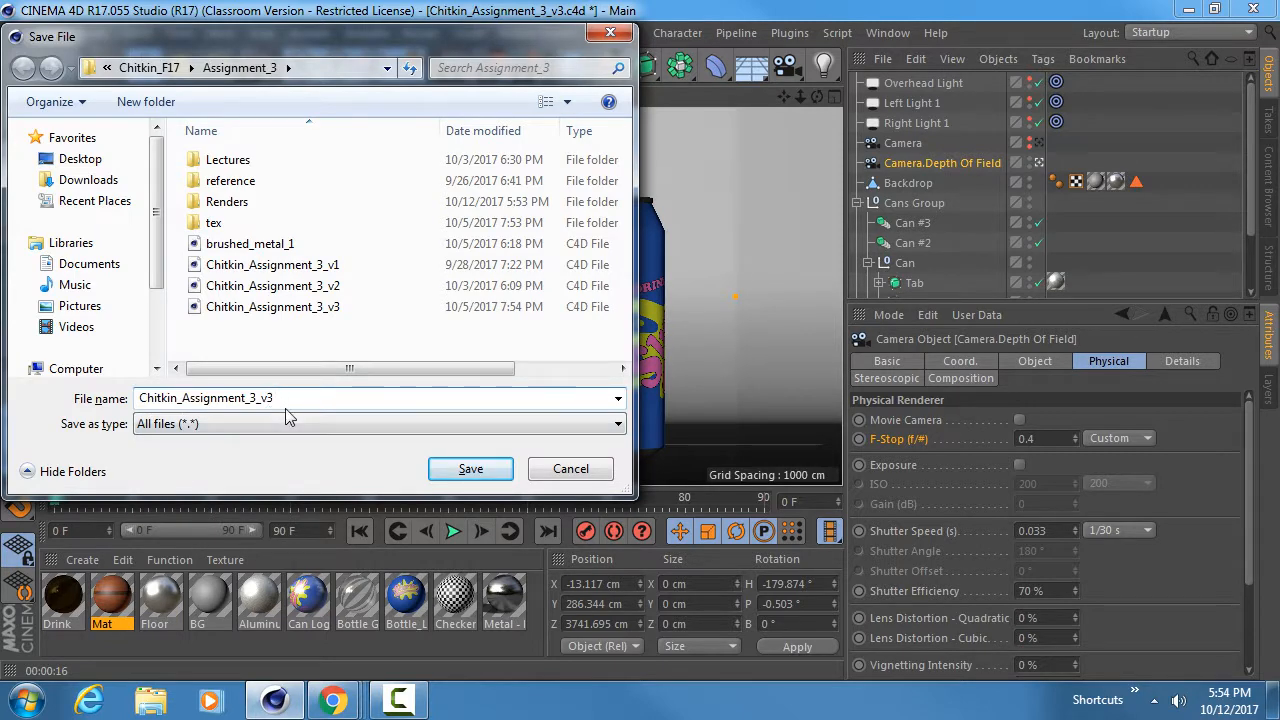
{"action": "key", "text": "BackSpace"}
{"action": "type", "text": "4"}
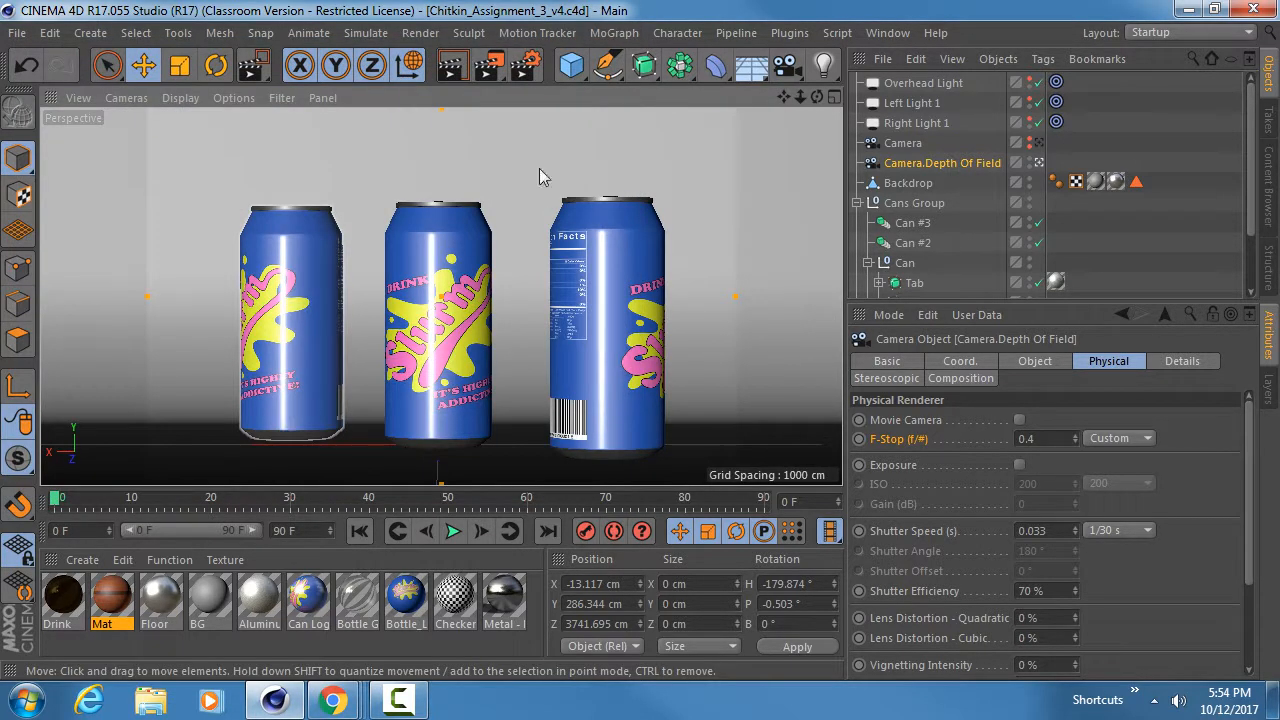
Render the scene to the Picture Viewer and fit the whole image in view while it renders.
{"action": "left_click", "coordinate": [497, 65]}
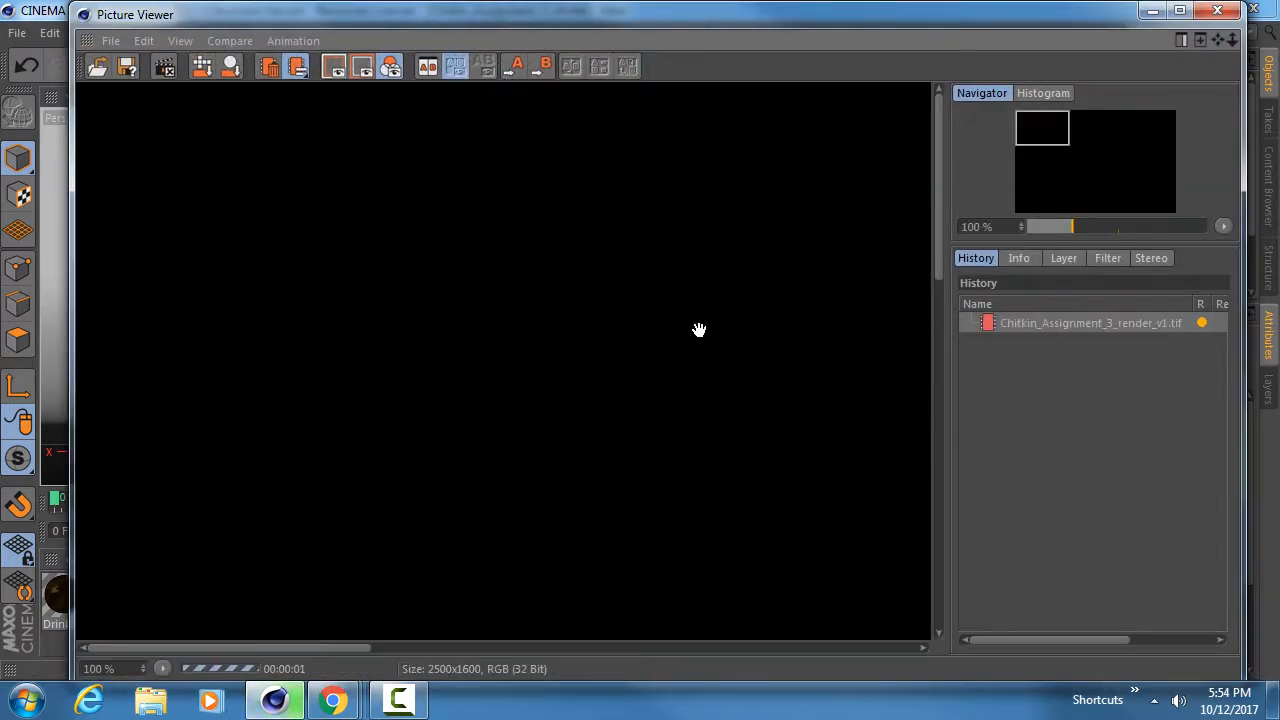
{"action": "left_click_drag", "start_coordinate": [674, 371], "coordinate": [380, 289]}
{"action": "left_click_drag", "start_coordinate": [604, 367], "coordinate": [292, 230]}
{"action": "left_click_drag", "start_coordinate": [735, 379], "coordinate": [492, 220]}
{"action": "left_click_drag", "start_coordinate": [510, 417], "coordinate": [487, 344]}
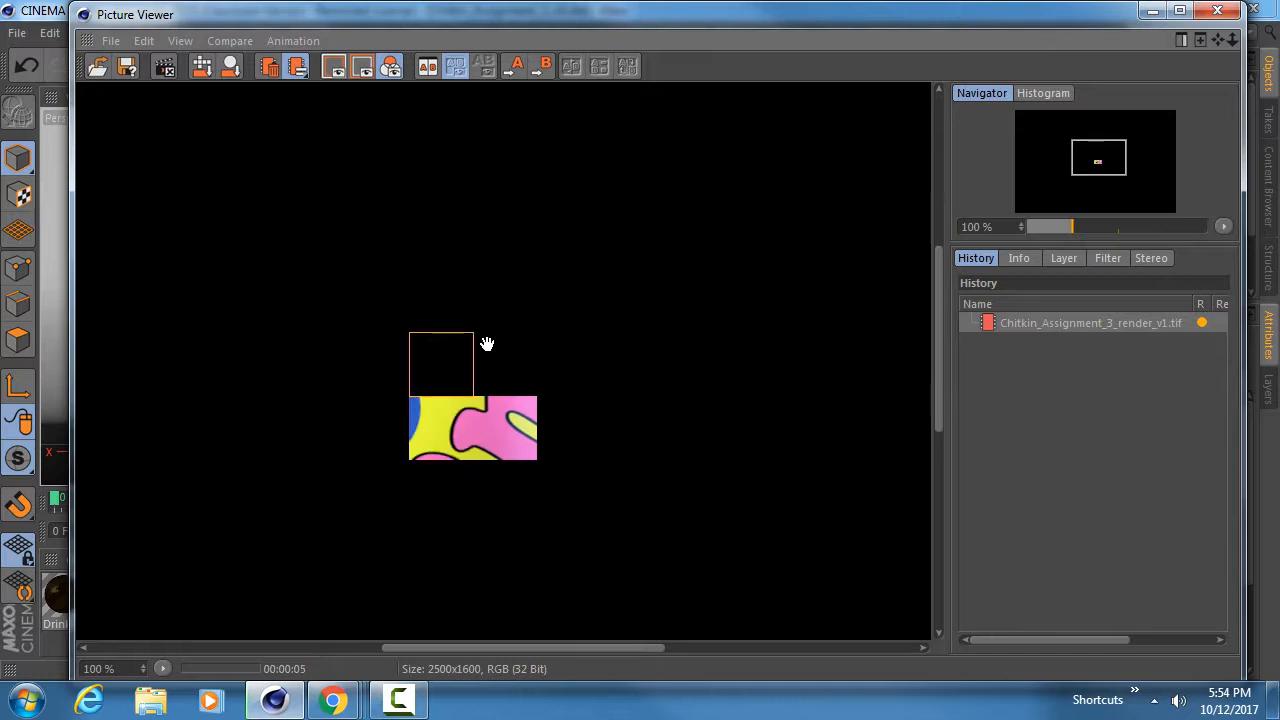
{"action": "scroll", "coordinate": [487, 344], "scroll_direction": "down", "scroll_amount": 5}
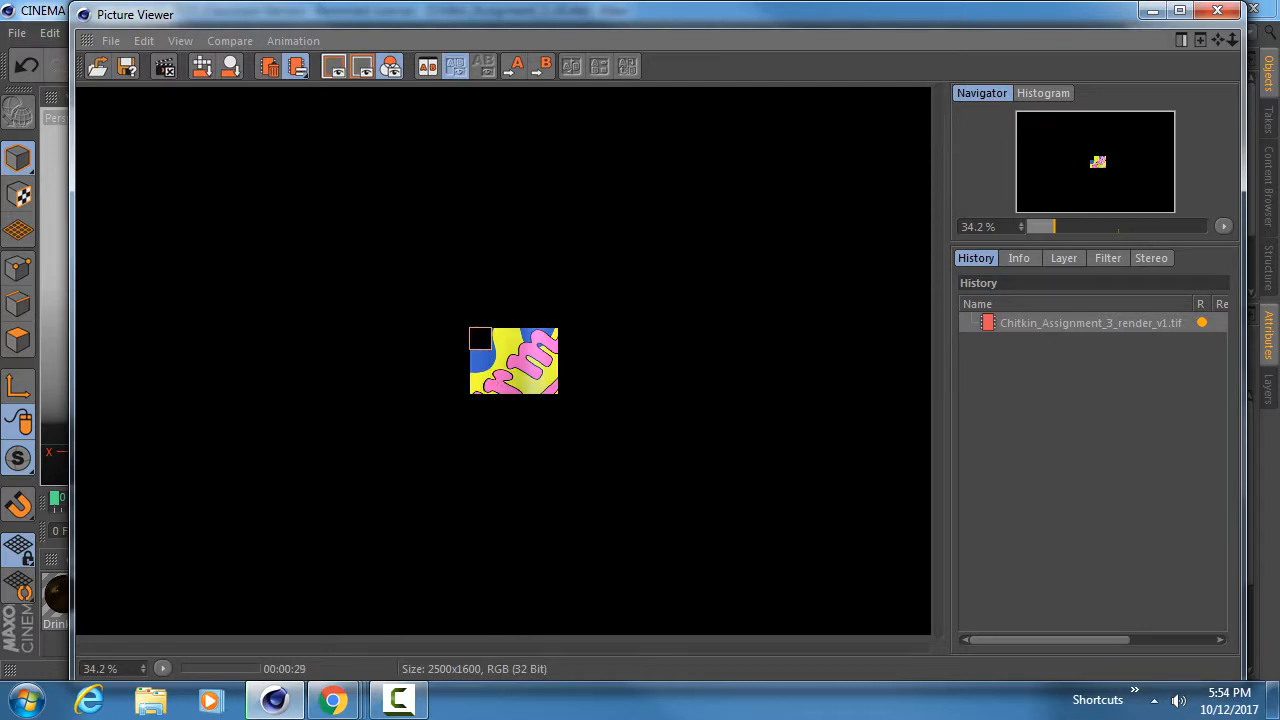
{"action": "left_click_drag", "start_coordinate": [1279, 52], "coordinate": [976, 119]}
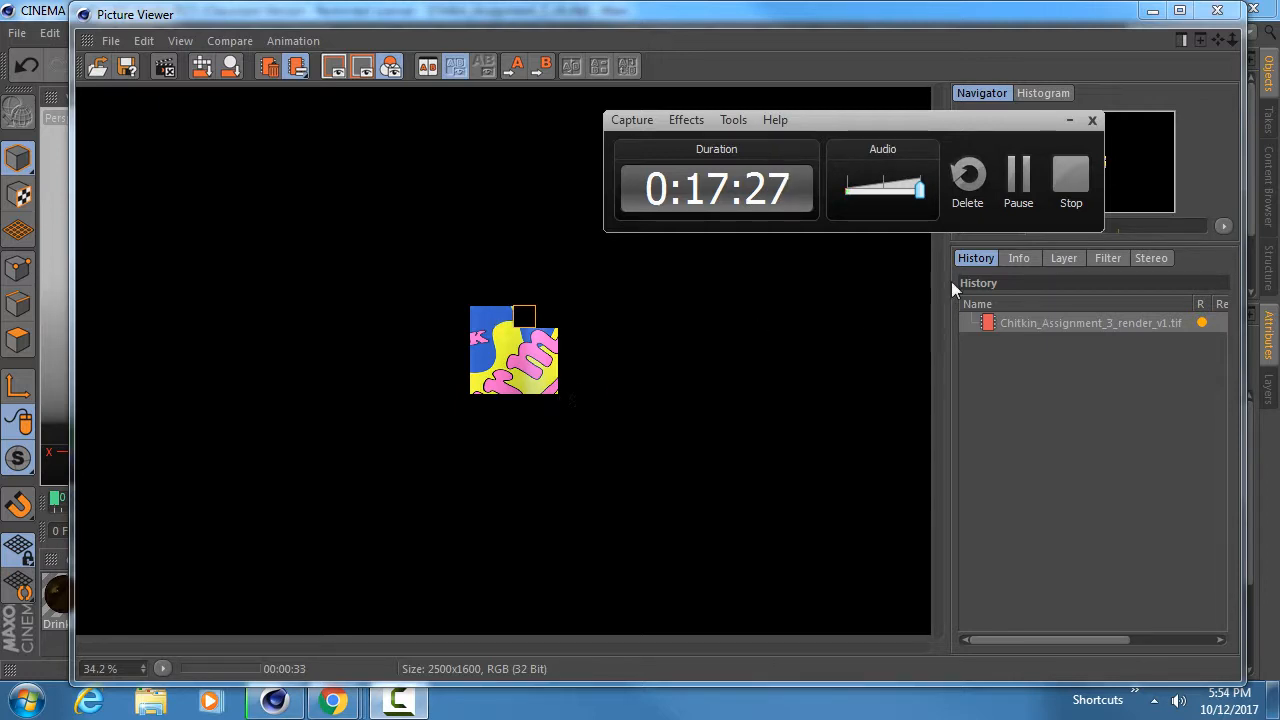
{"action": "left_click", "coordinate": [1018, 178]}
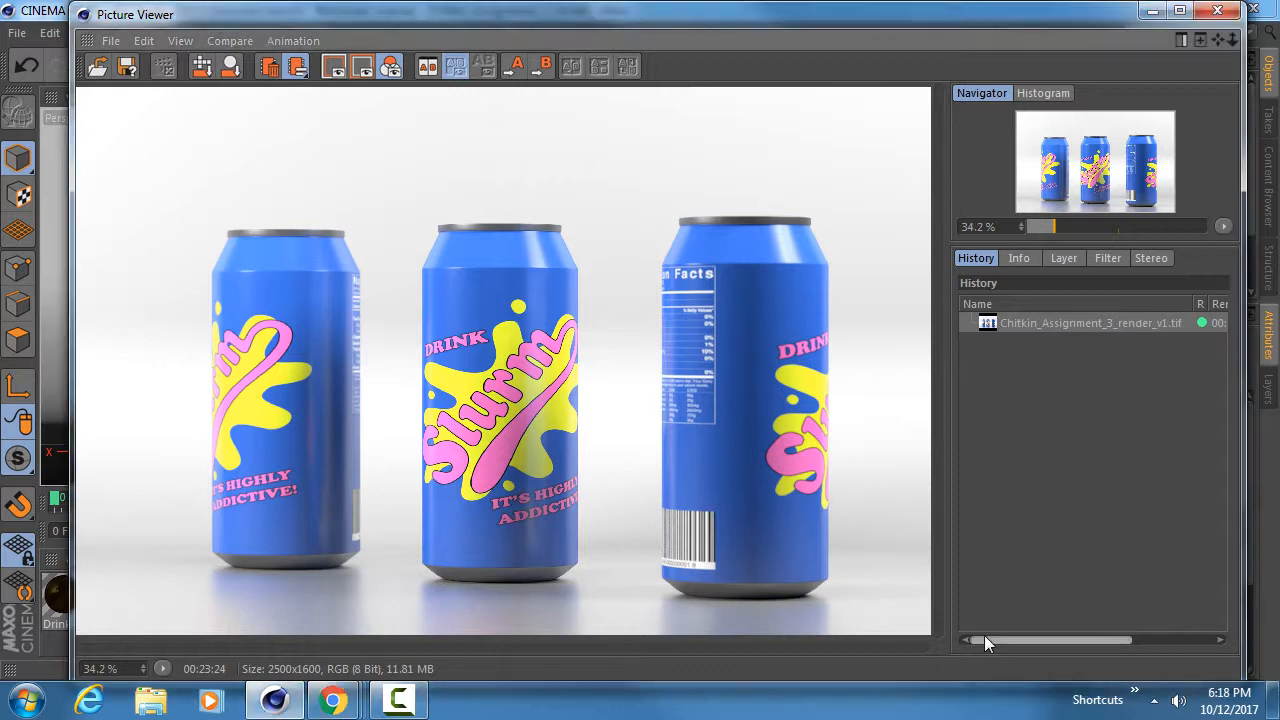
{"action": "mouse_move", "coordinate": [984, 635]}
{"action": "left_mouse_down"}
{"action": "mouse_move", "coordinate": [1106, 632]}
{"action": "mouse_move", "coordinate": [969, 623]}
{"action": "mouse_move", "coordinate": [1079, 614]}
{"action": "mouse_move", "coordinate": [1088, 600]}
{"action": "mouse_move", "coordinate": [1039, 640]}
{"action": "mouse_move", "coordinate": [992, 640]}
{"action": "left_mouse_up"}
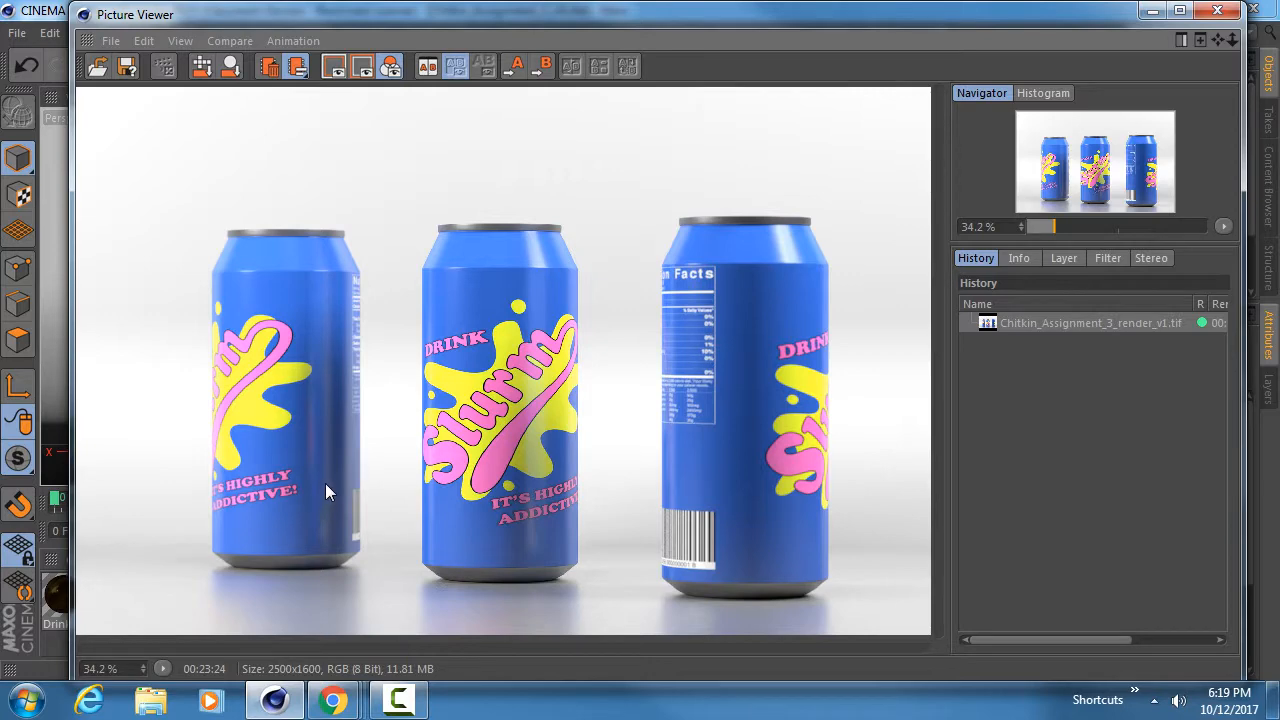
Launch Adobe Photoshop CC 2017.
{"action": "key", "text": "super"}
{"action": "type", "text": "photo"}
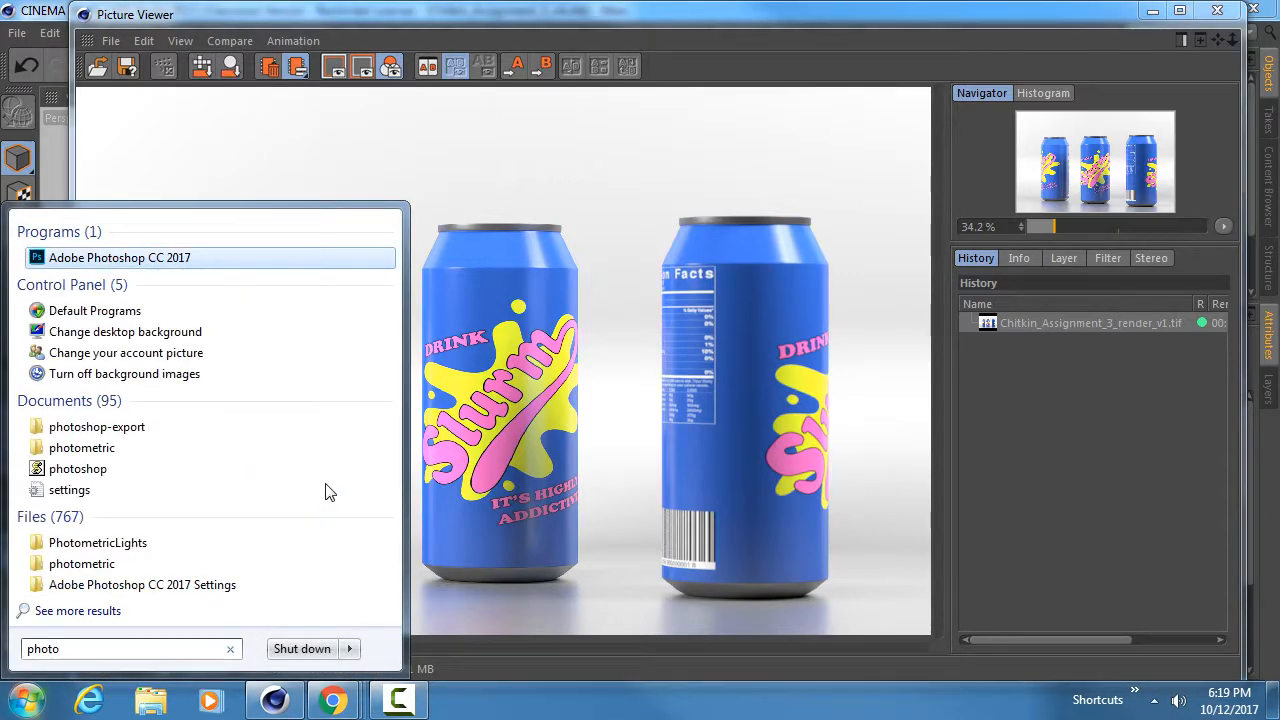
{"action": "key", "text": "Return"}
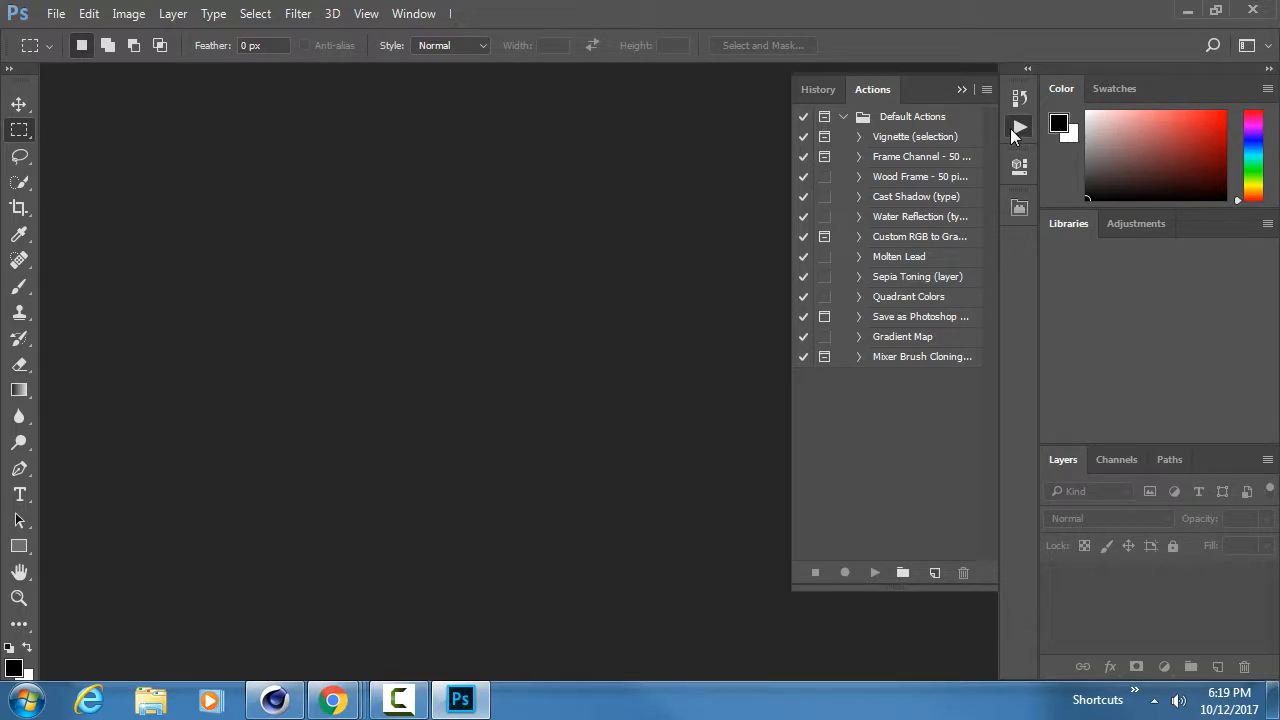
Open the v1 can render TIFF from the Renders folder of Assignment_3 on the P: drive.
{"action": "left_click", "coordinate": [56, 14]}
{"action": "left_click", "coordinate": [62, 20]}
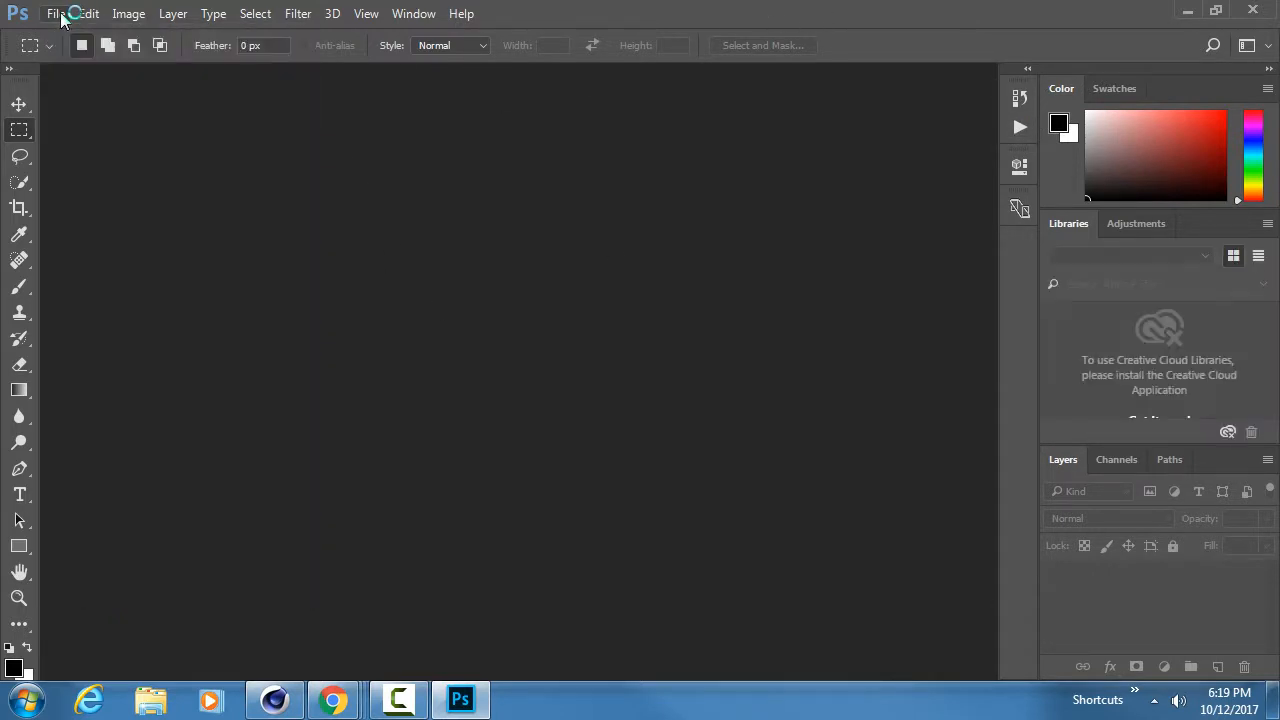
{"action": "left_click", "coordinate": [60, 14]}
{"action": "left_click", "coordinate": [62, 50]}
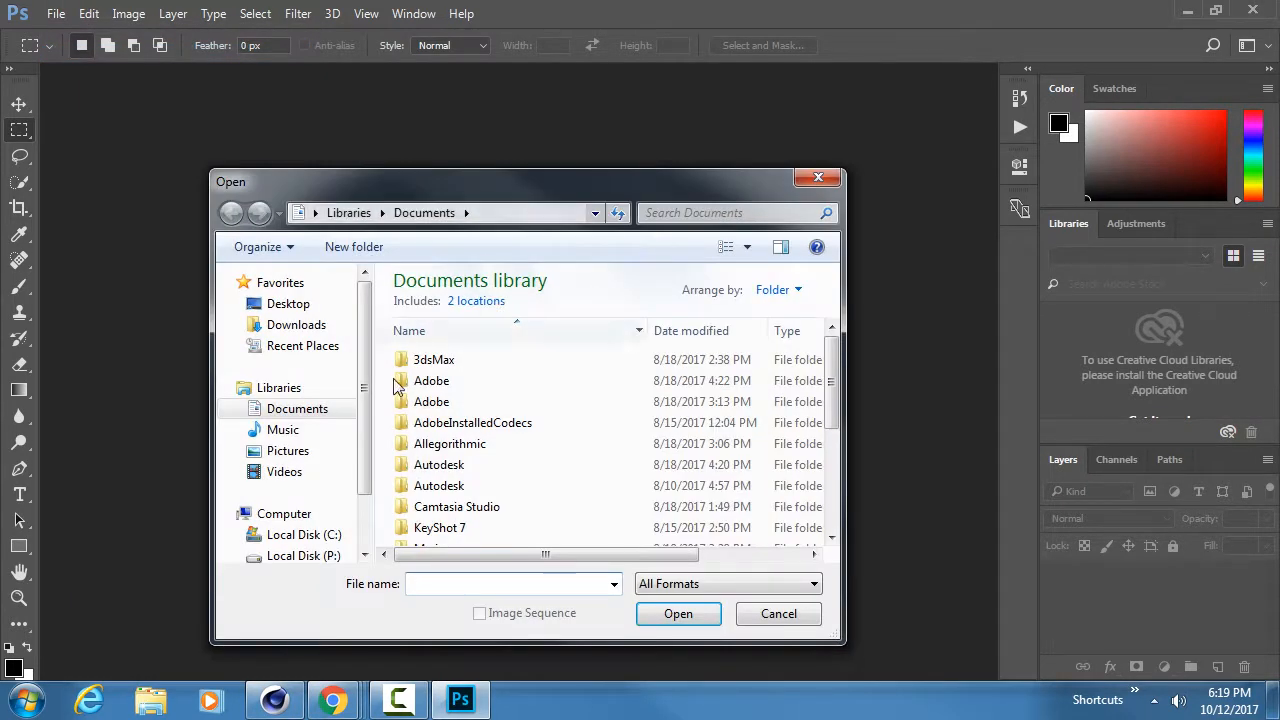
{"action": "scroll", "coordinate": [320, 480], "scroll_direction": "down", "scroll_amount": 1}
{"action": "left_click", "coordinate": [304, 483]}
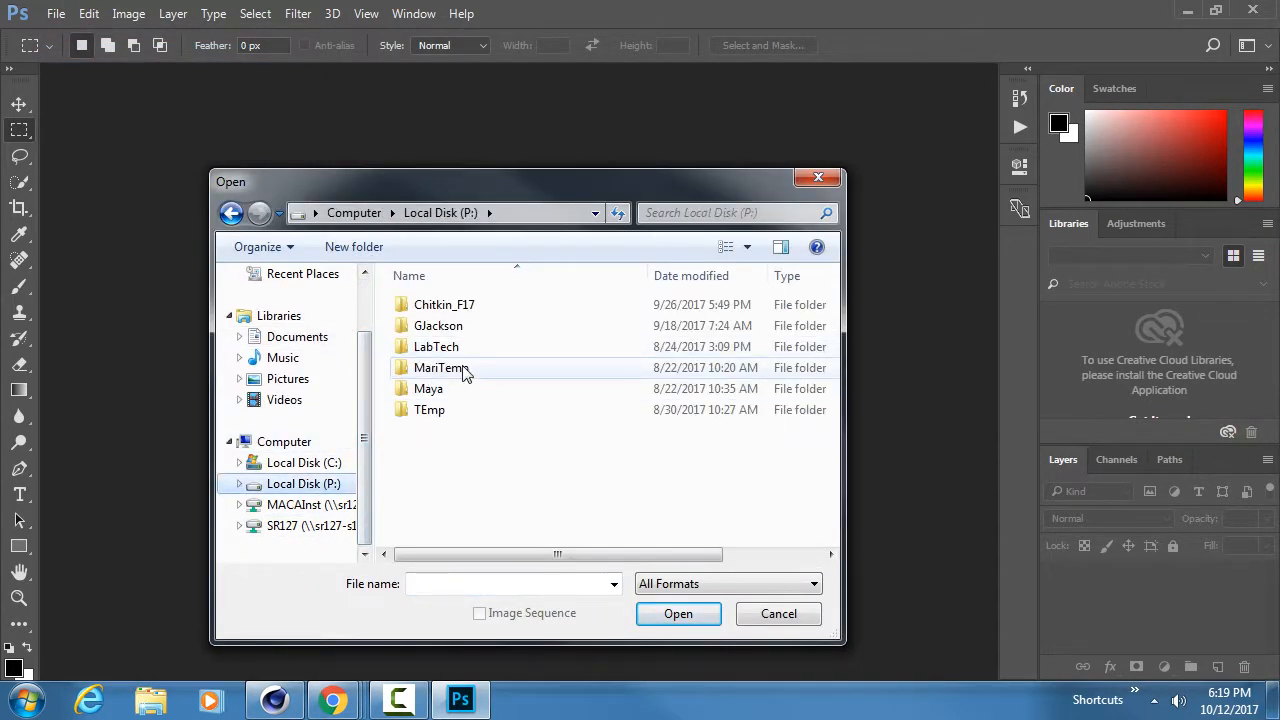
{"action": "double_click", "coordinate": [430, 294]}
{"action": "double_click", "coordinate": [472, 354]}
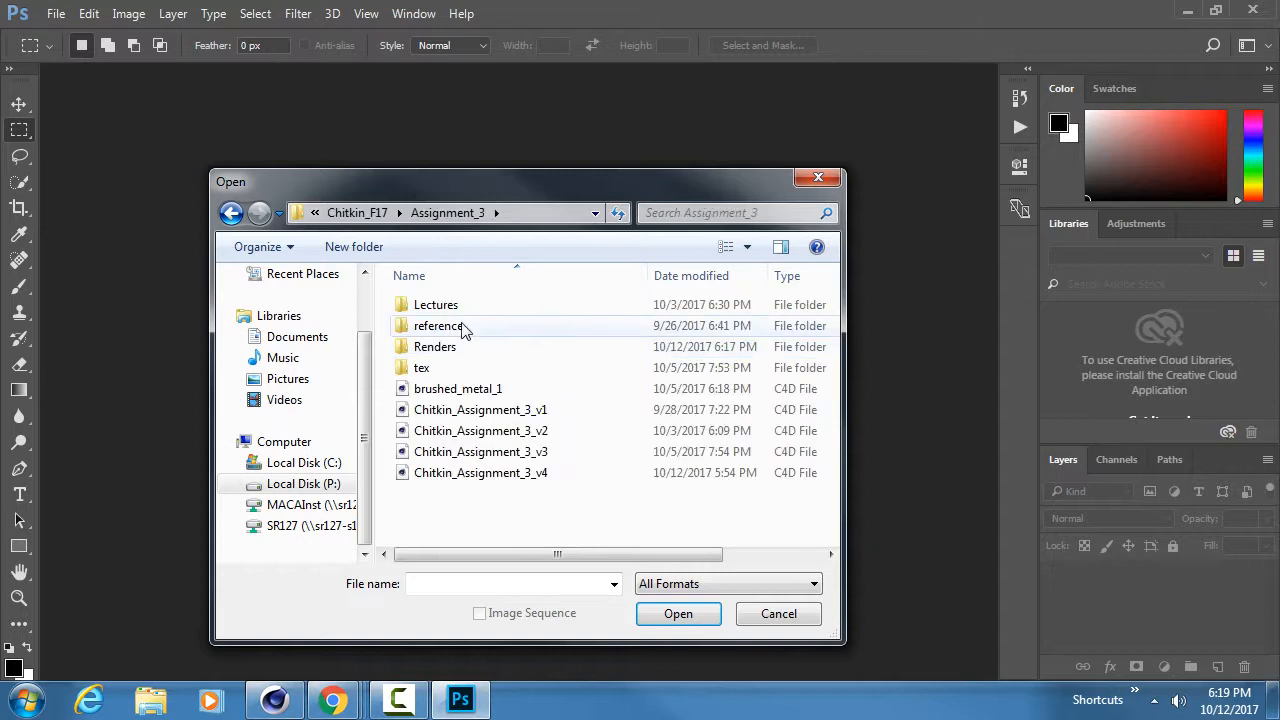
{"action": "double_click", "coordinate": [440, 346]}
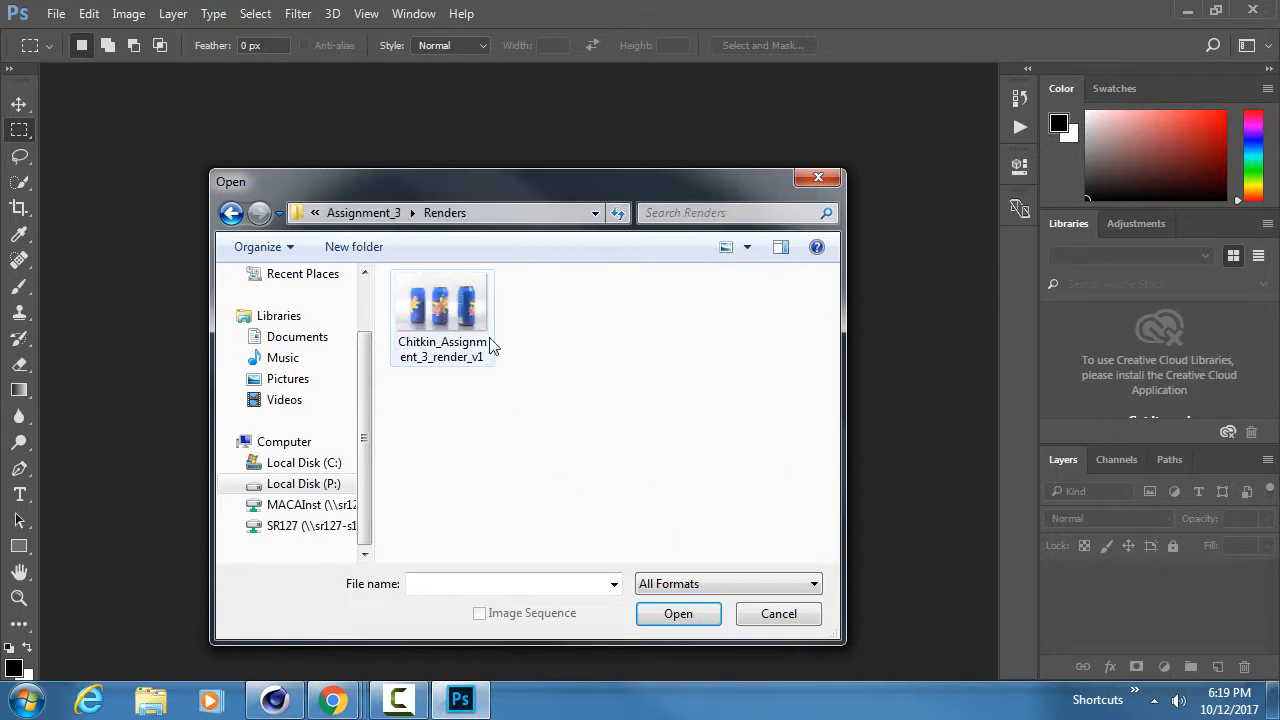
{"action": "left_click", "coordinate": [675, 616]}
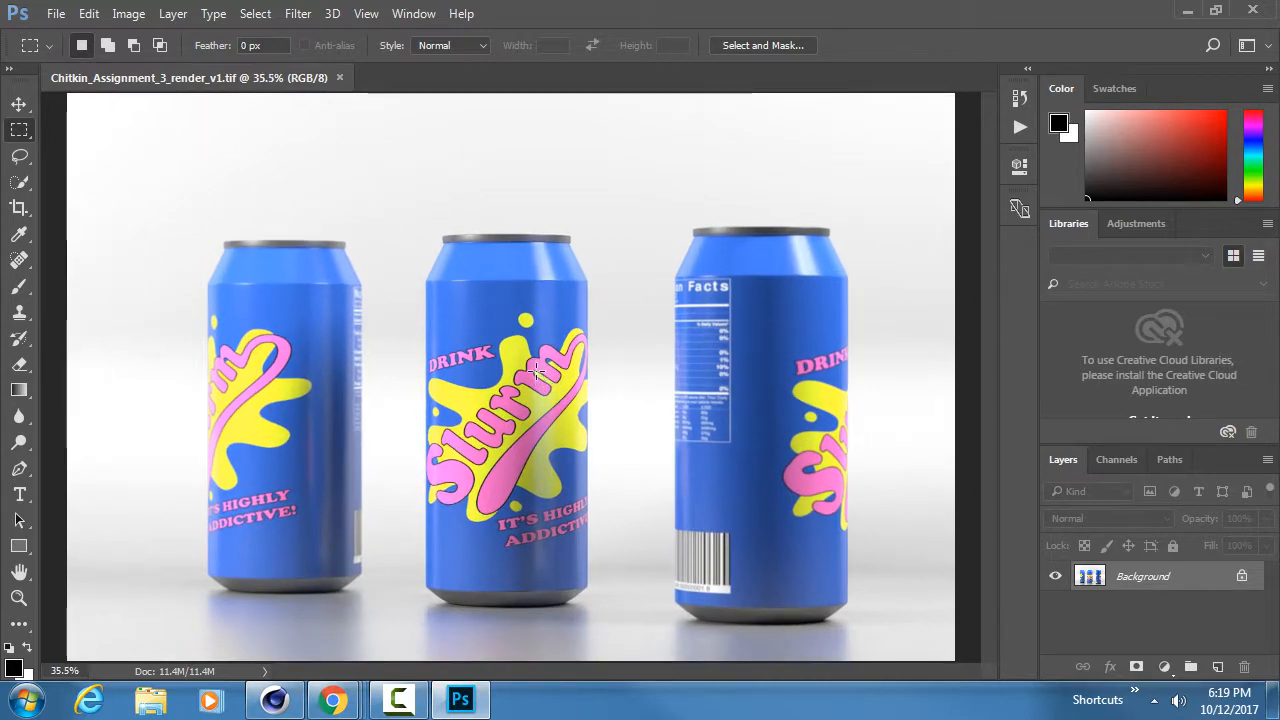
View the render at 100% and examine the sharpness of the middle can and the depth of field blur on the right can.
{"action": "key", "text": "ctrl+1"}
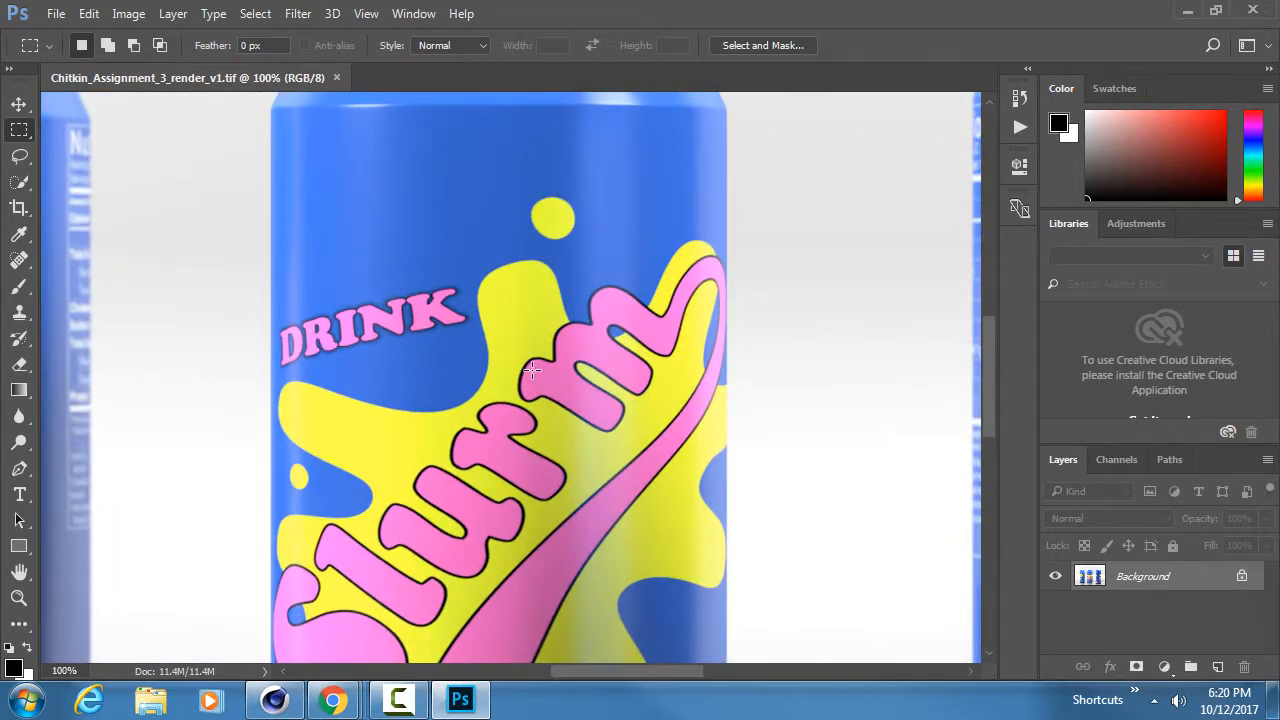
{"action": "left_click_drag", "start_coordinate": [991, 343], "coordinate": [985, 422]}
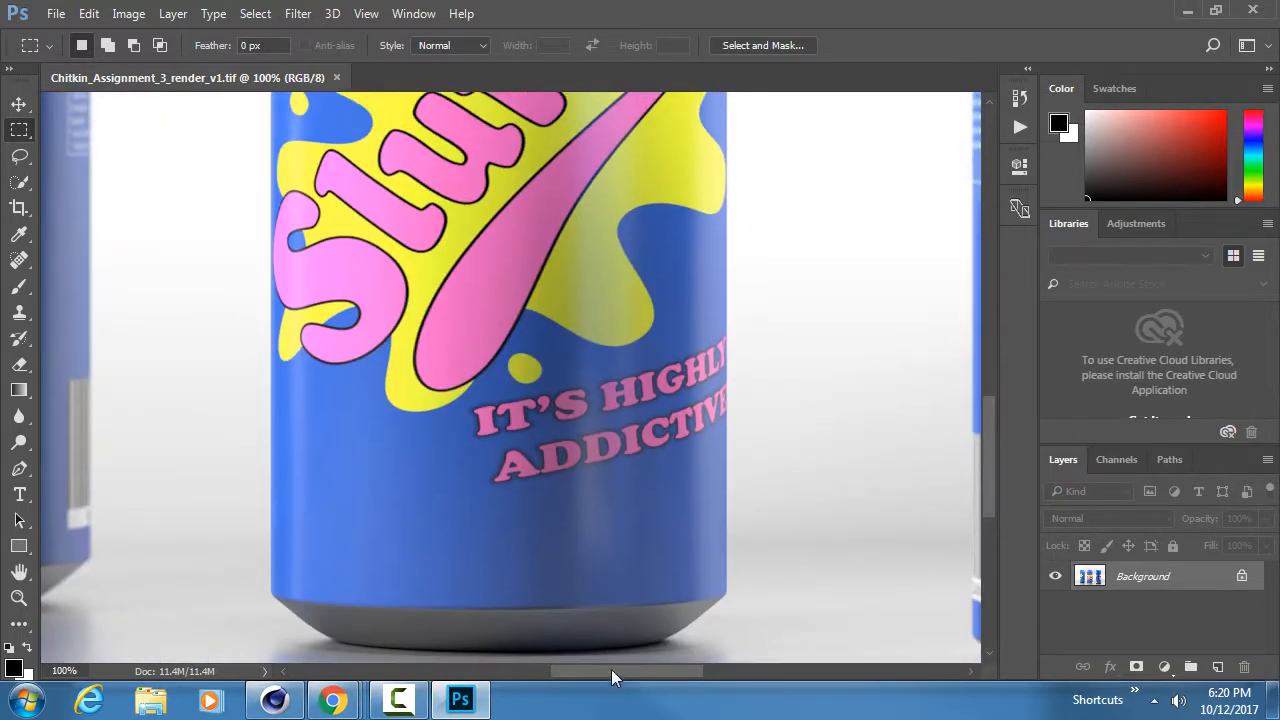
{"action": "left_click_drag", "start_coordinate": [611, 669], "coordinate": [711, 666]}
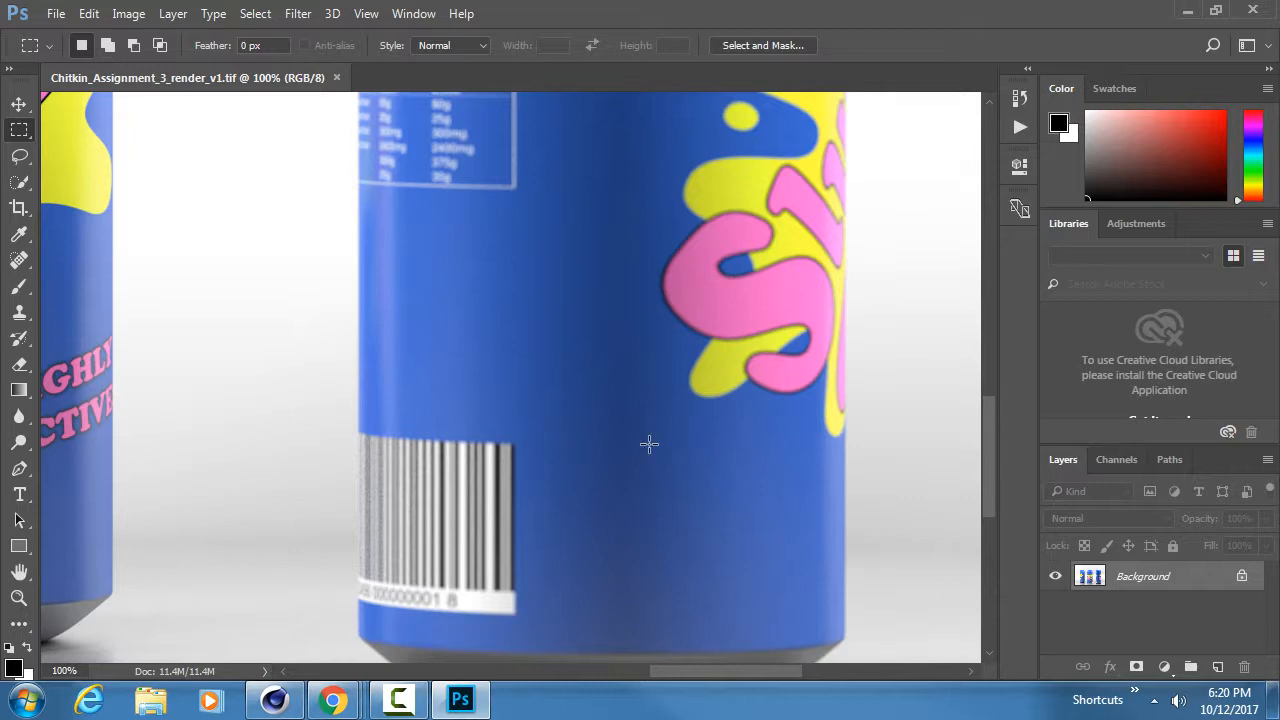
{"action": "left_click_drag", "start_coordinate": [594, 444], "coordinate": [766, 300]}
{"action": "mouse_move", "coordinate": [514, 360]}
{"action": "left_mouse_down"}
{"action": "mouse_move", "coordinate": [351, 374]}
{"action": "mouse_move", "coordinate": [689, 426]}
{"action": "left_mouse_up"}
{"action": "left_click_drag", "start_coordinate": [511, 293], "coordinate": [537, 429]}
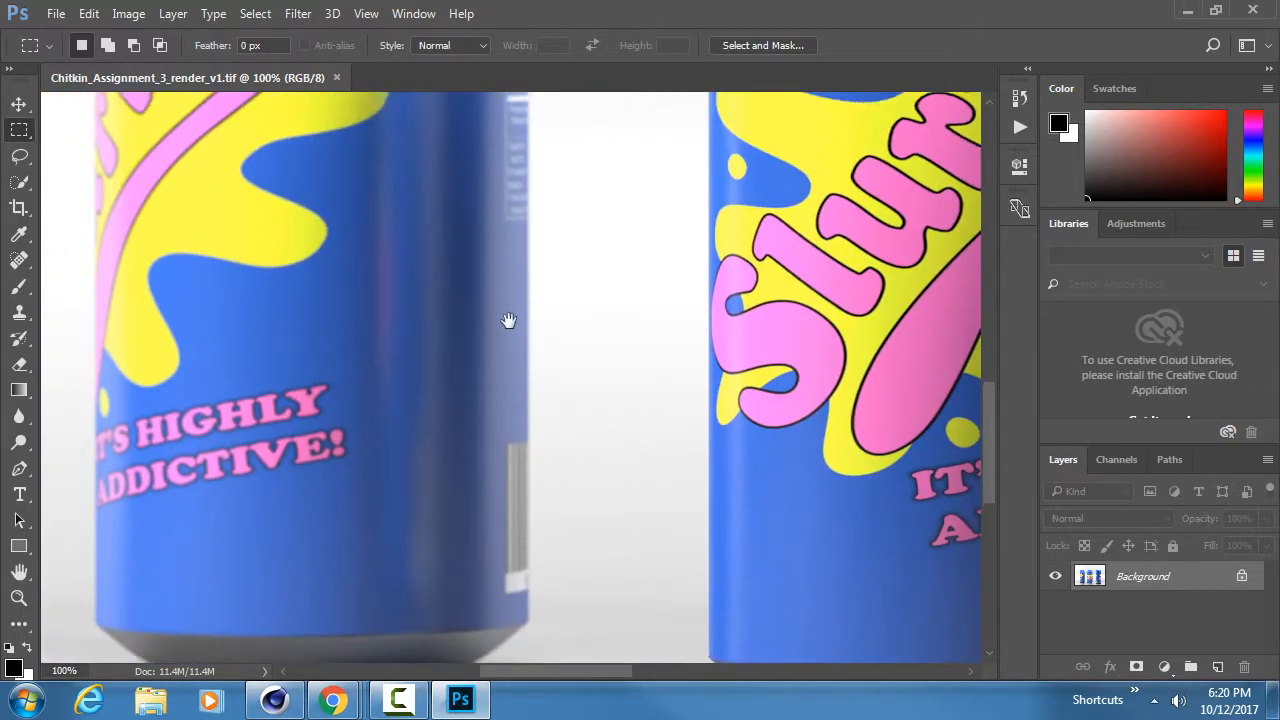
Examine the left can's blur, label text, rim and floor reflection at 100%, and fit the whole image in view.
{"action": "left_click_drag", "start_coordinate": [509, 323], "coordinate": [438, 341]}
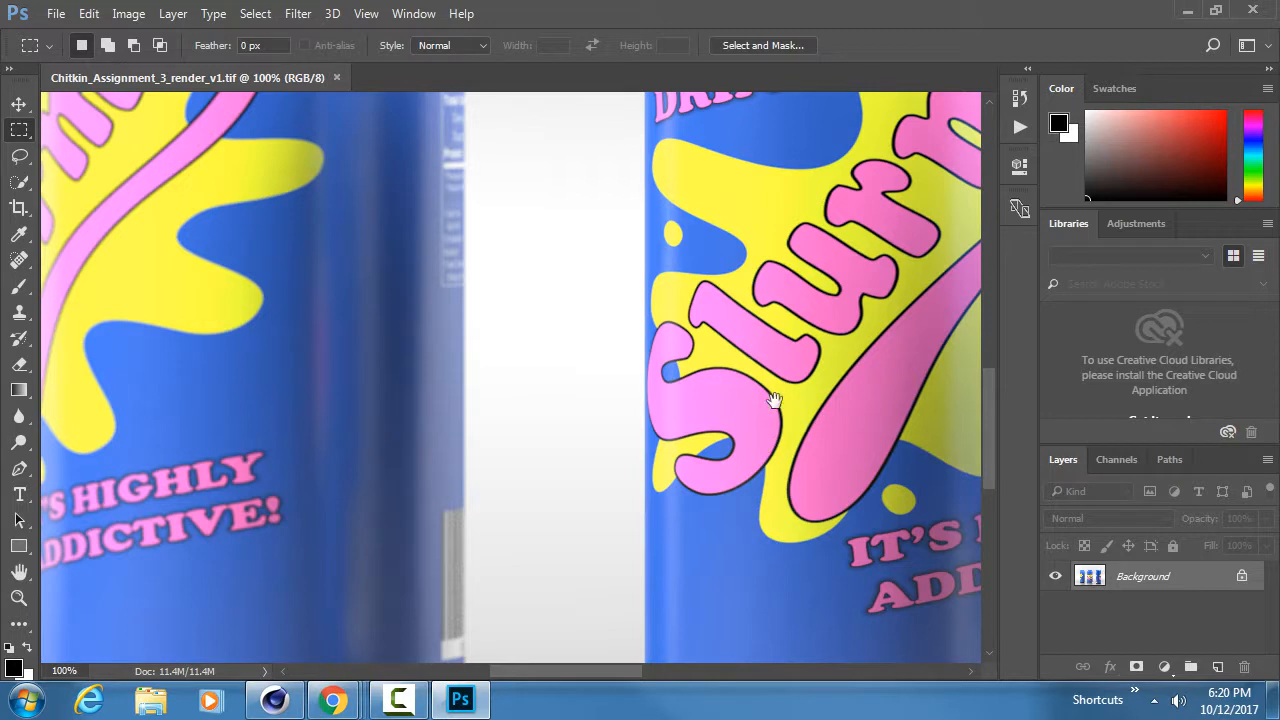
{"action": "left_click_drag", "start_coordinate": [383, 477], "coordinate": [409, 443]}
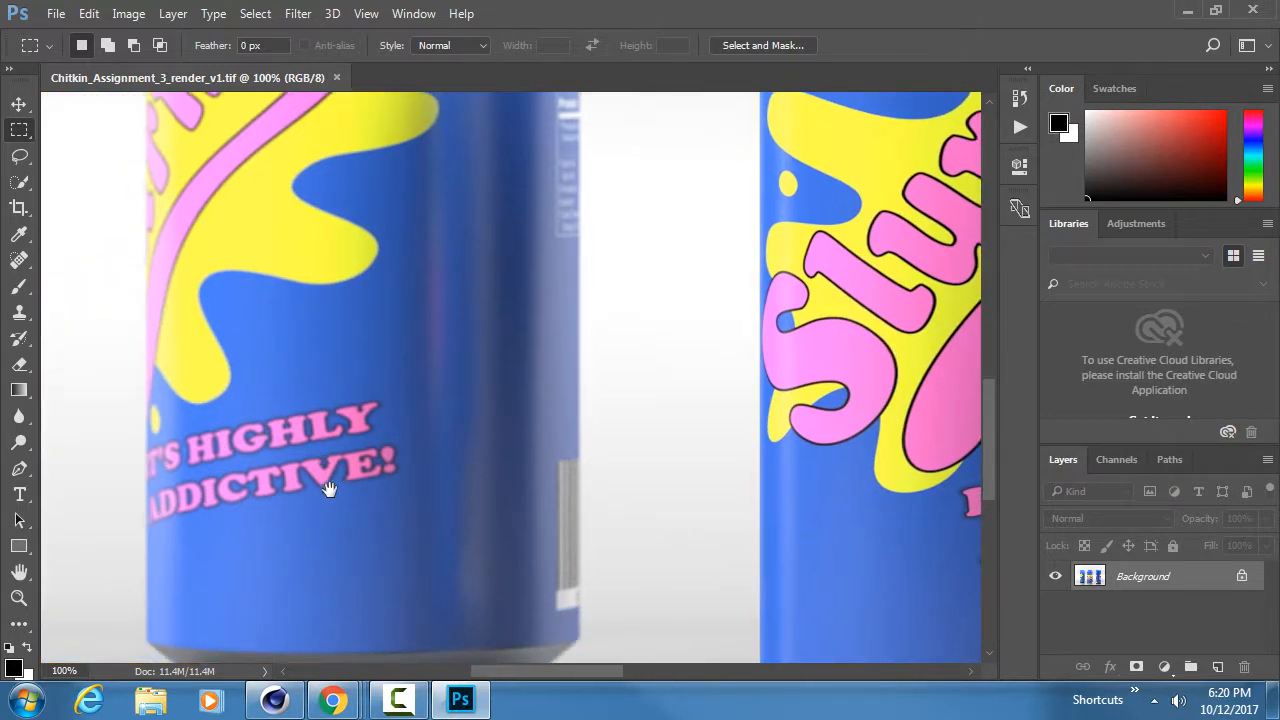
{"action": "mouse_move", "coordinate": [329, 491]}
{"action": "left_mouse_down"}
{"action": "mouse_move", "coordinate": [311, 377]}
{"action": "mouse_move", "coordinate": [306, 537]}
{"action": "left_mouse_up"}
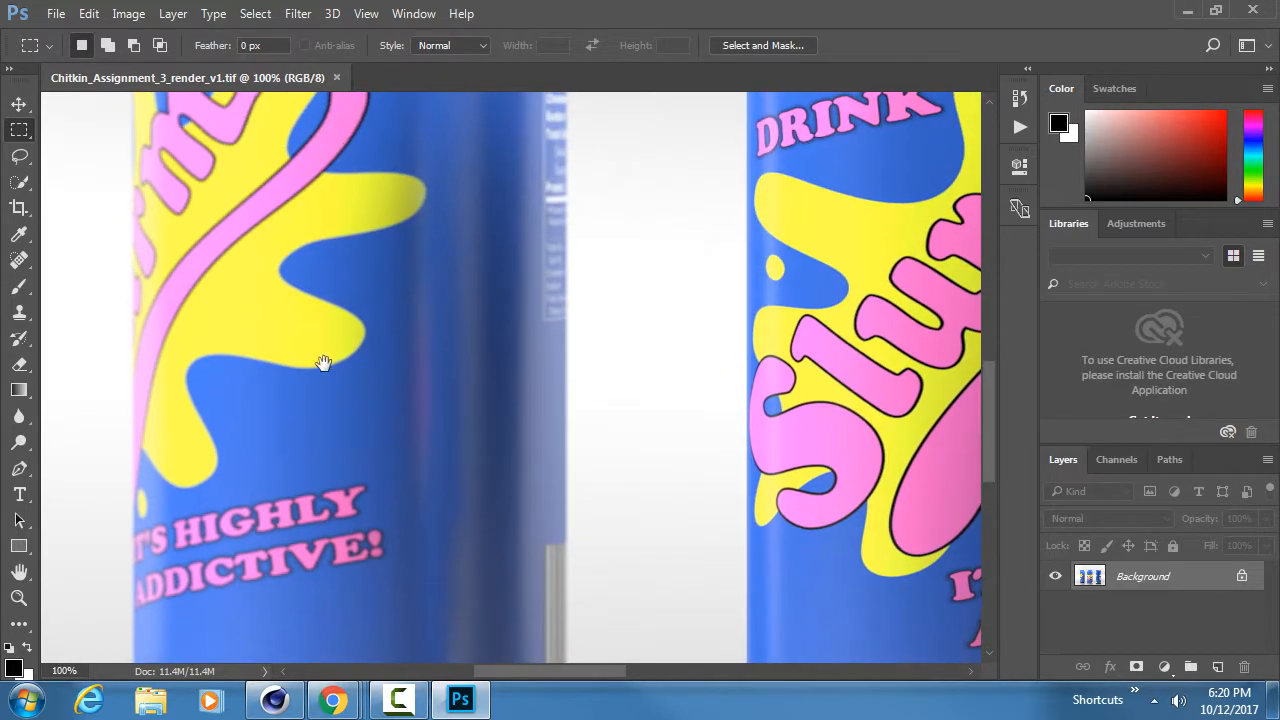
{"action": "left_click_drag", "start_coordinate": [323, 363], "coordinate": [341, 513]}
{"action": "left_click_drag", "start_coordinate": [305, 195], "coordinate": [428, 505]}
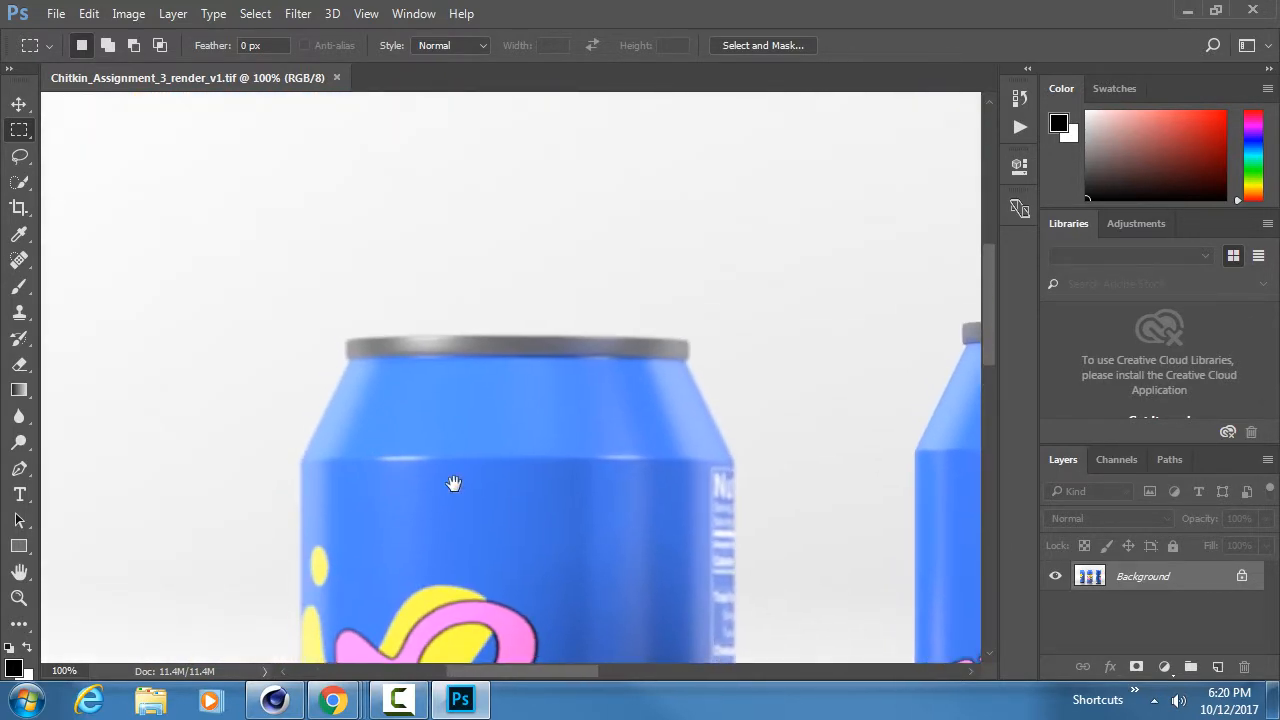
{"action": "left_click_drag", "start_coordinate": [513, 508], "coordinate": [537, 443]}
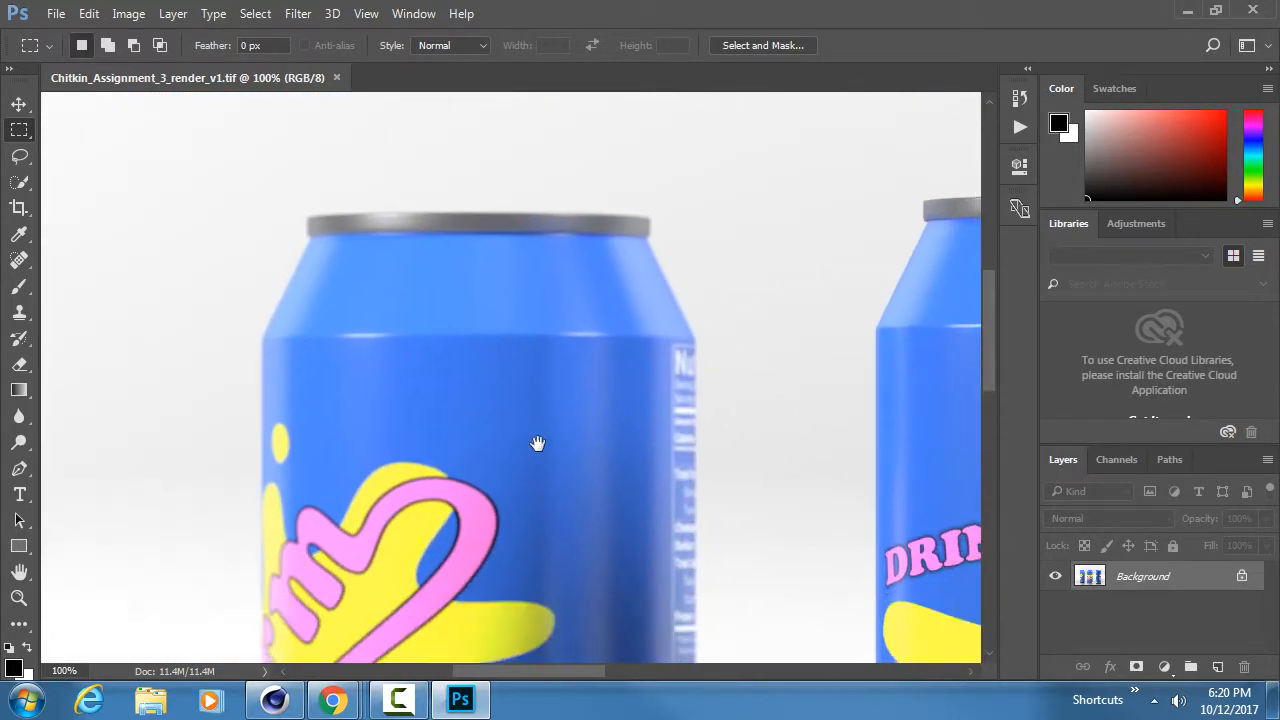
{"action": "left_click_drag", "start_coordinate": [554, 505], "coordinate": [537, 420]}
{"action": "left_click_drag", "start_coordinate": [507, 517], "coordinate": [503, 437]}
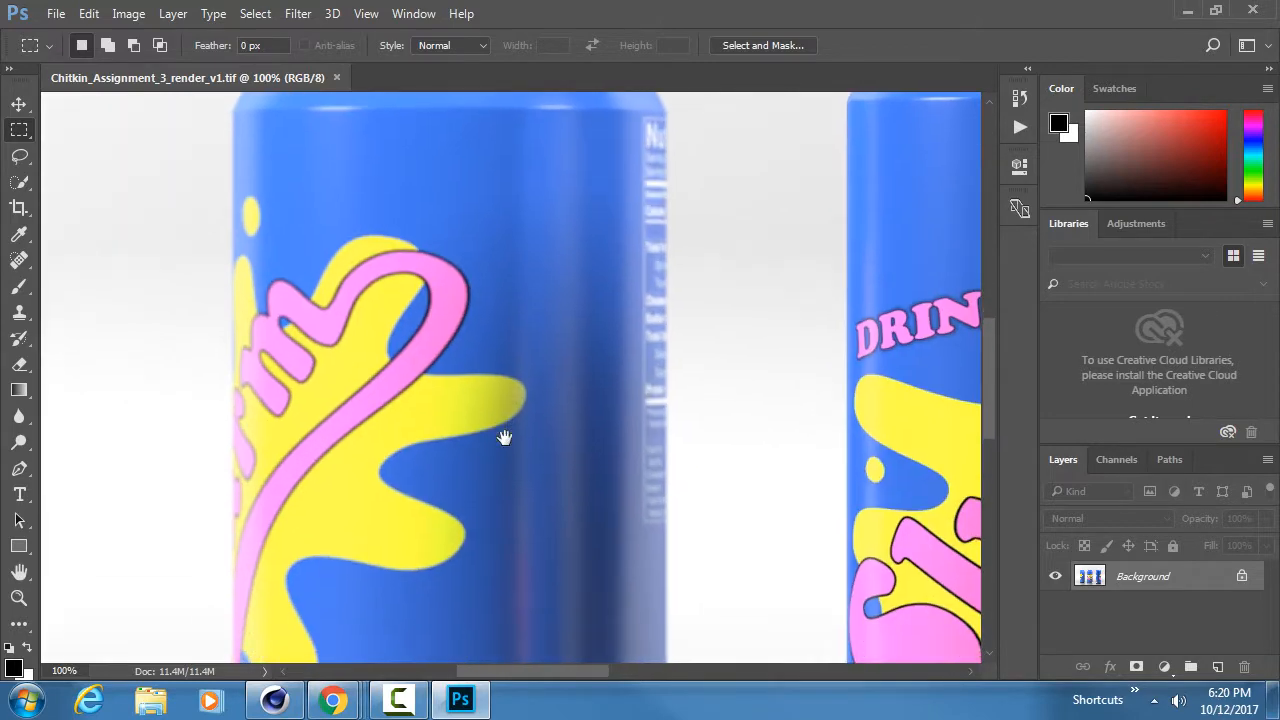
{"action": "mouse_move", "coordinate": [501, 519]}
{"action": "left_mouse_down"}
{"action": "mouse_move", "coordinate": [480, 423]}
{"action": "mouse_move", "coordinate": [486, 346]}
{"action": "mouse_move", "coordinate": [469, 383]}
{"action": "left_mouse_up"}
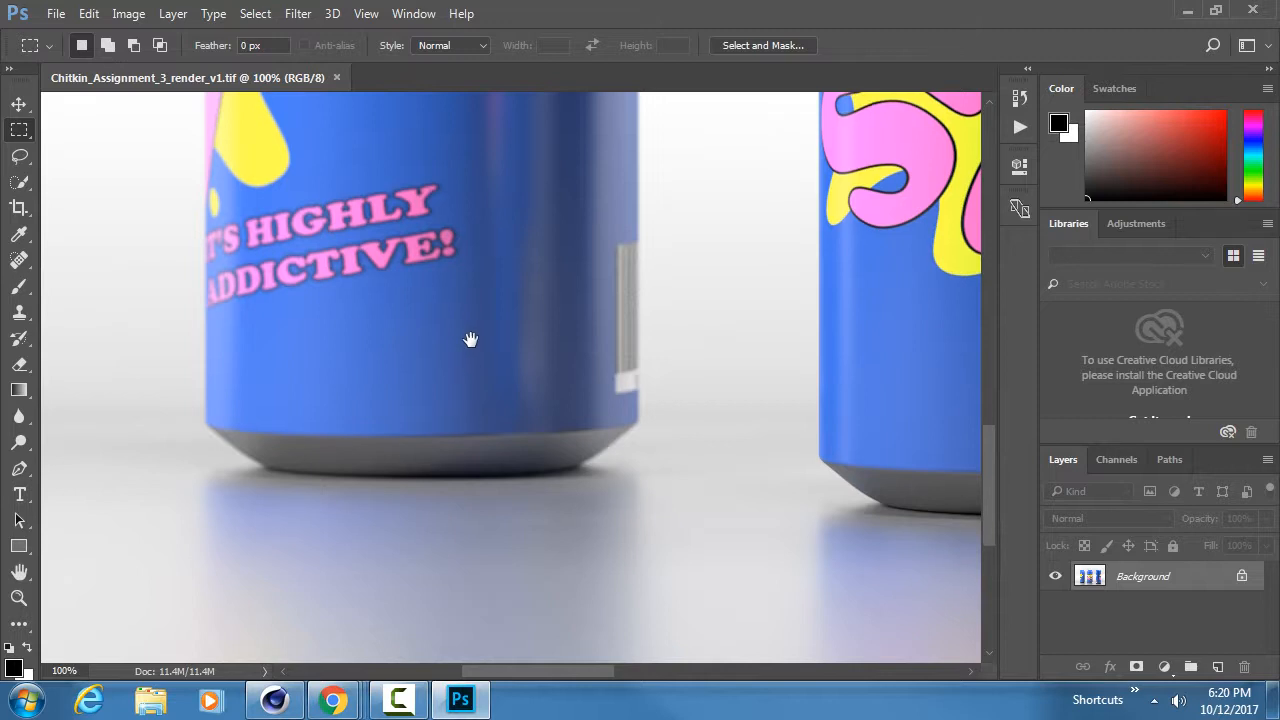
{"action": "scroll", "coordinate": [430, 430], "scroll_direction": "down", "scroll_amount": 2}
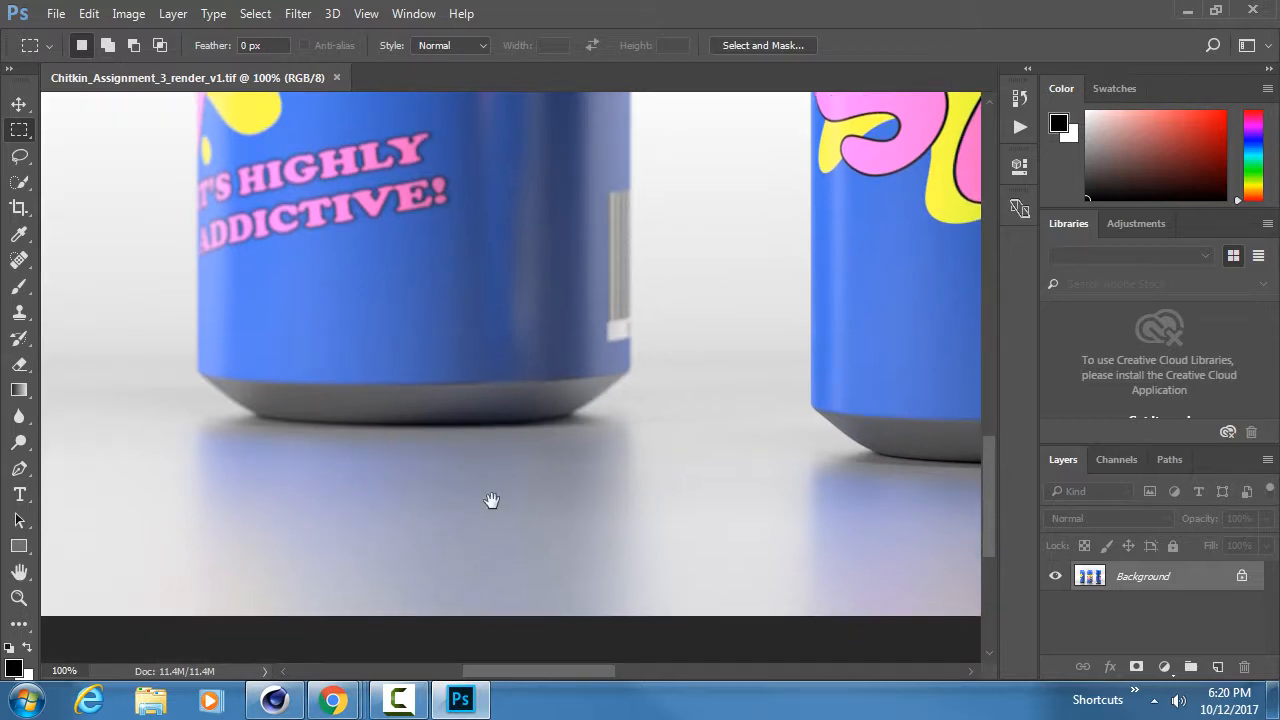
{"action": "left_click_drag", "start_coordinate": [539, 298], "coordinate": [429, 400]}
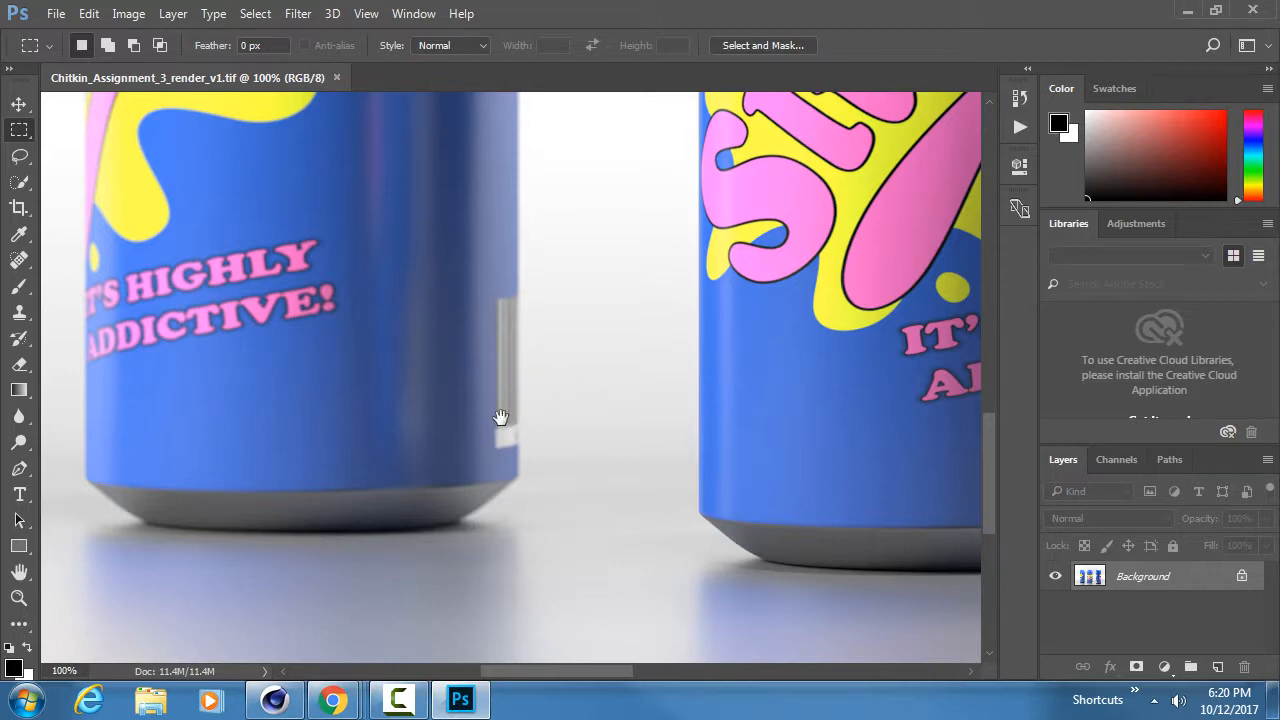
{"action": "left_click_drag", "start_coordinate": [465, 324], "coordinate": [496, 468]}
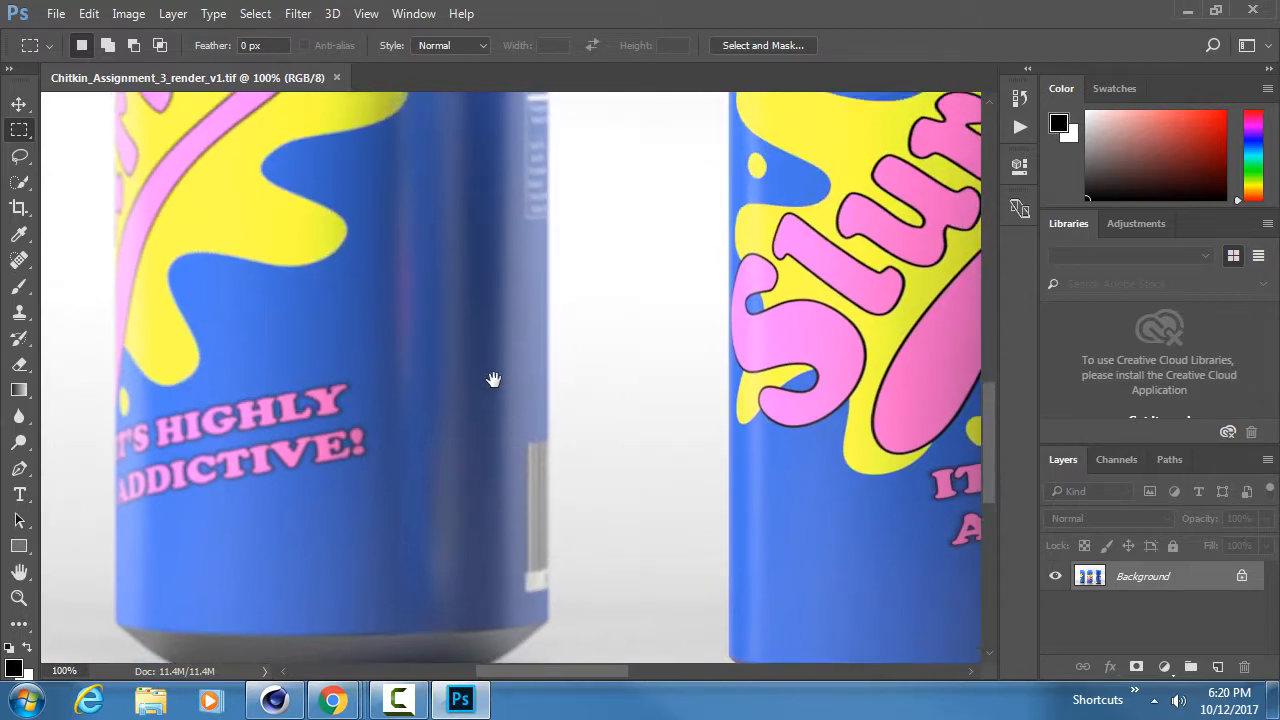
{"action": "left_click_drag", "start_coordinate": [451, 340], "coordinate": [543, 494]}
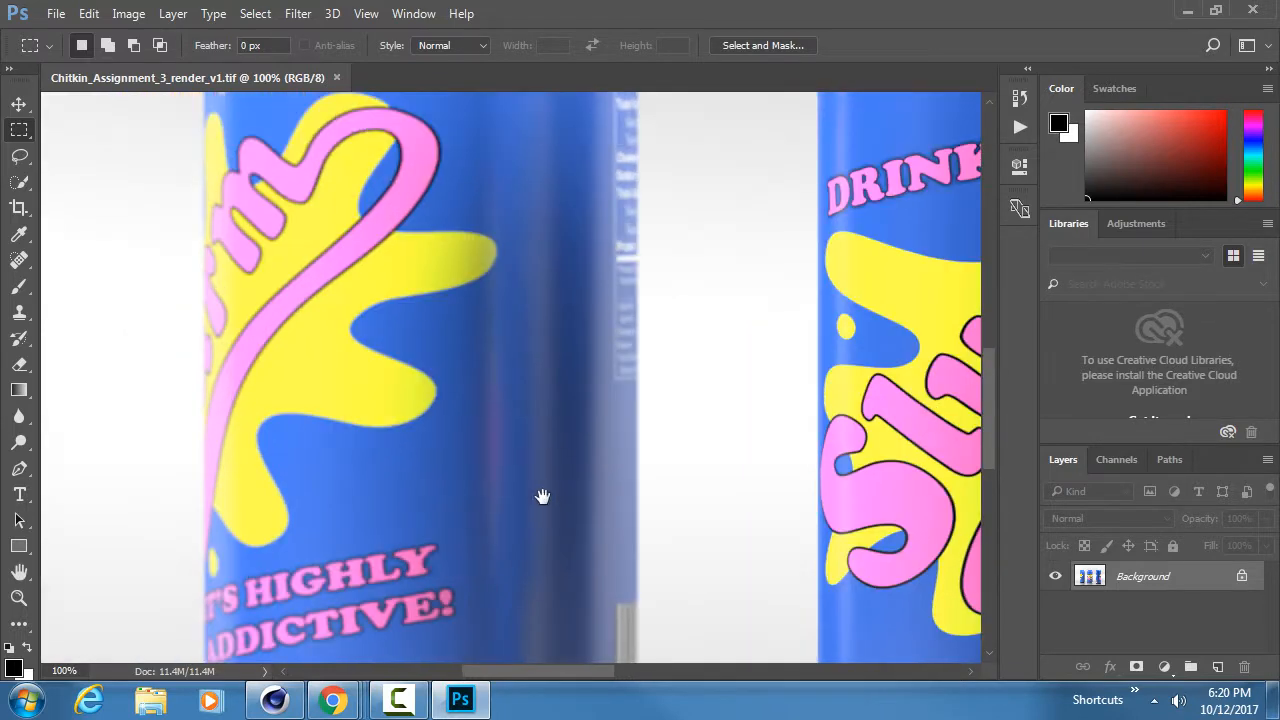
{"action": "left_click_drag", "start_coordinate": [543, 320], "coordinate": [480, 444]}
{"action": "left_click_drag", "start_coordinate": [508, 228], "coordinate": [466, 371]}
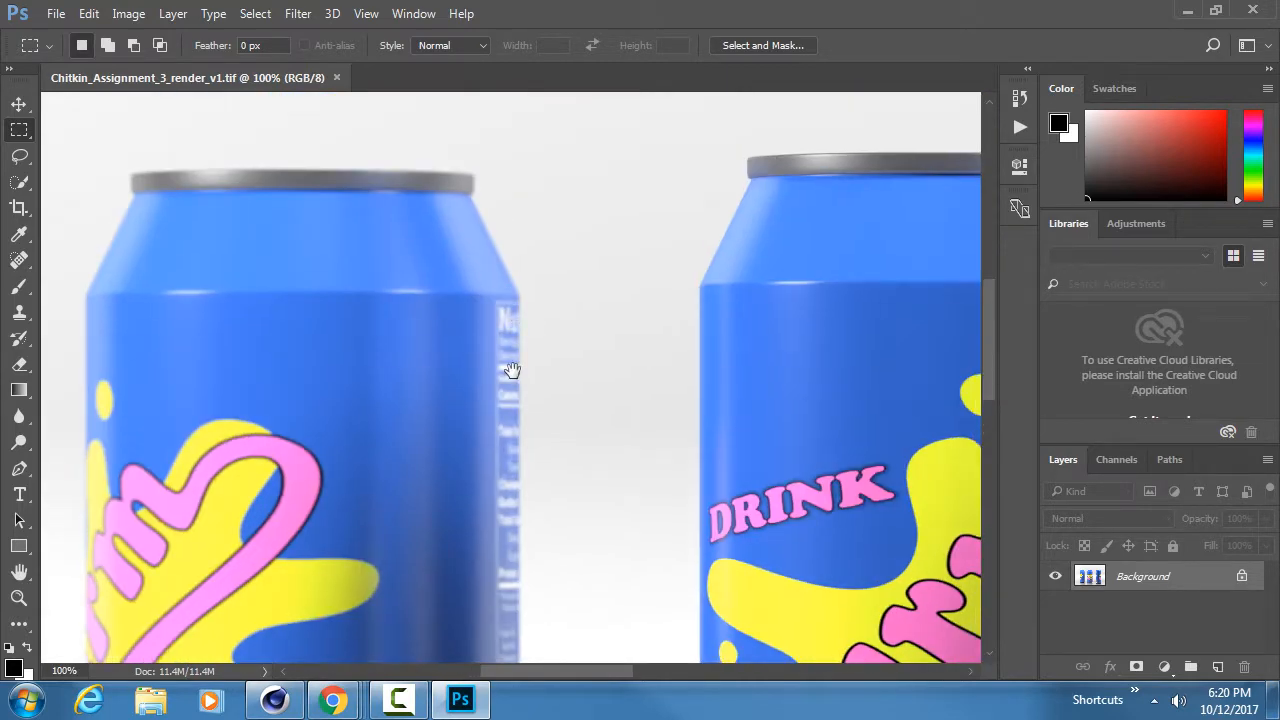
{"action": "left_click_drag", "start_coordinate": [423, 314], "coordinate": [460, 317]}
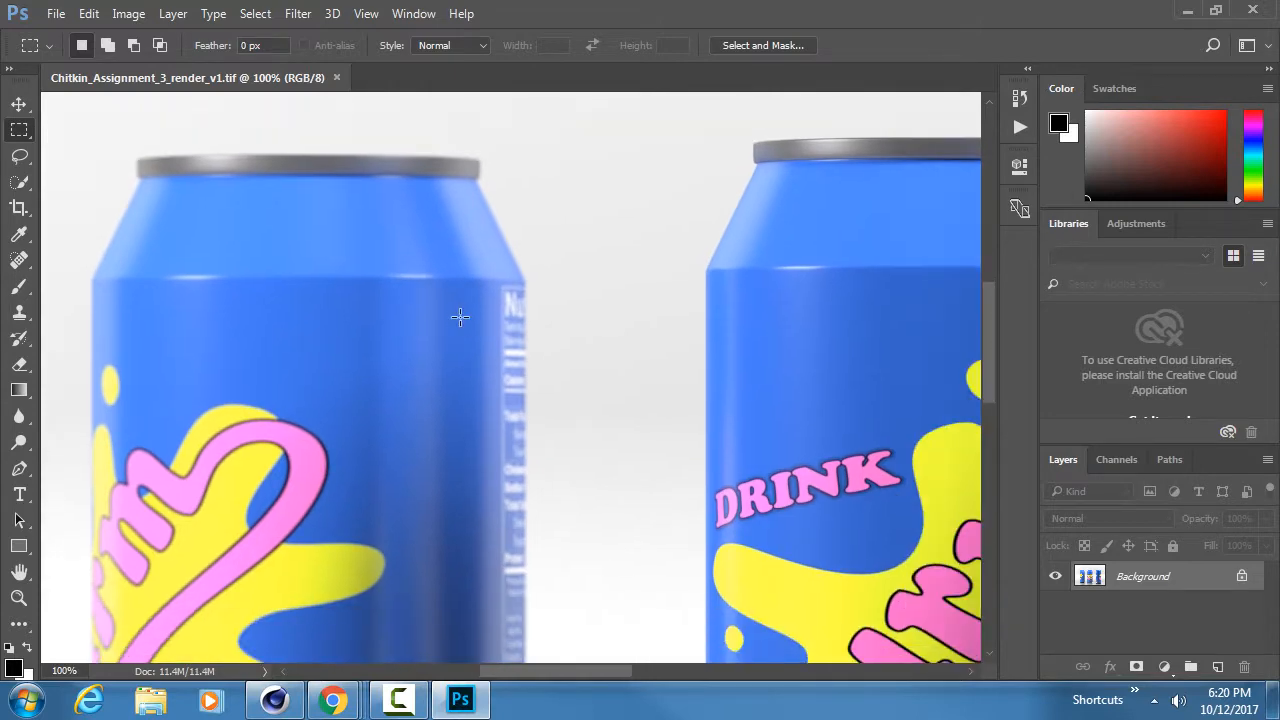
{"action": "scroll", "coordinate": [469, 314], "scroll_direction": "down", "scroll_amount": 5, "text": "alt"}
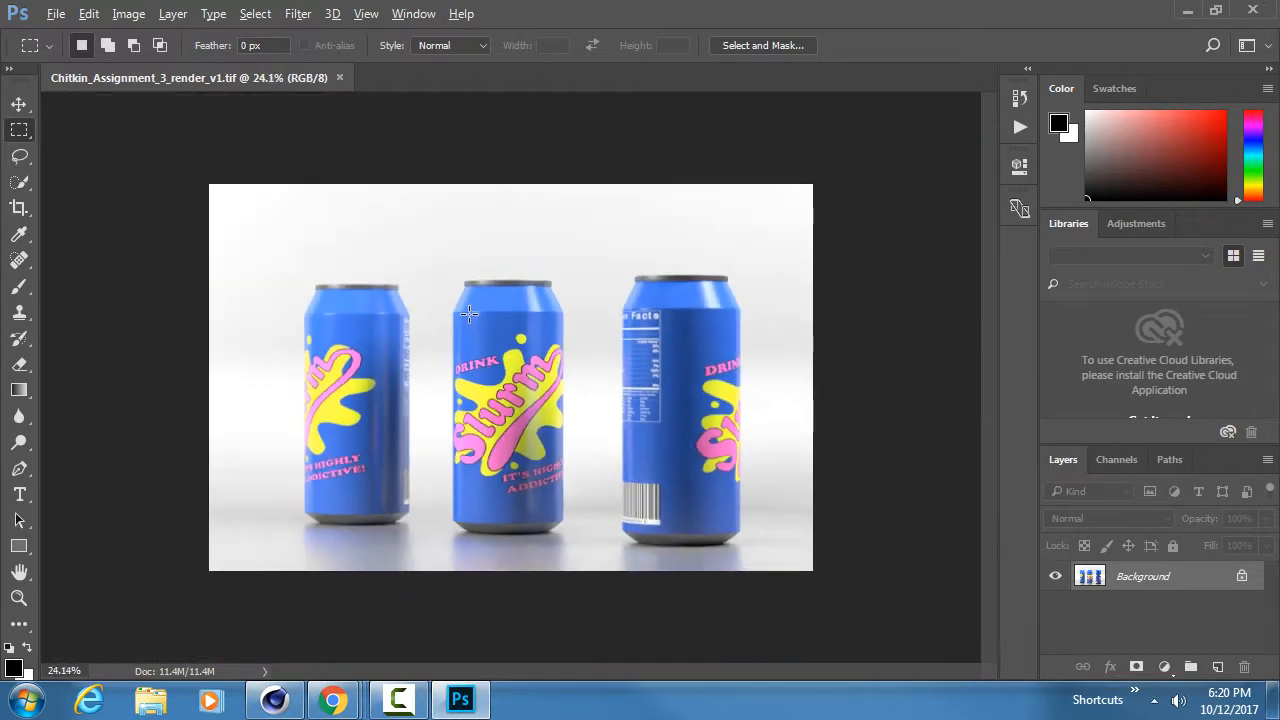
{"action": "scroll", "coordinate": [469, 314], "scroll_direction": "down", "scroll_amount": 1, "text": "alt"}
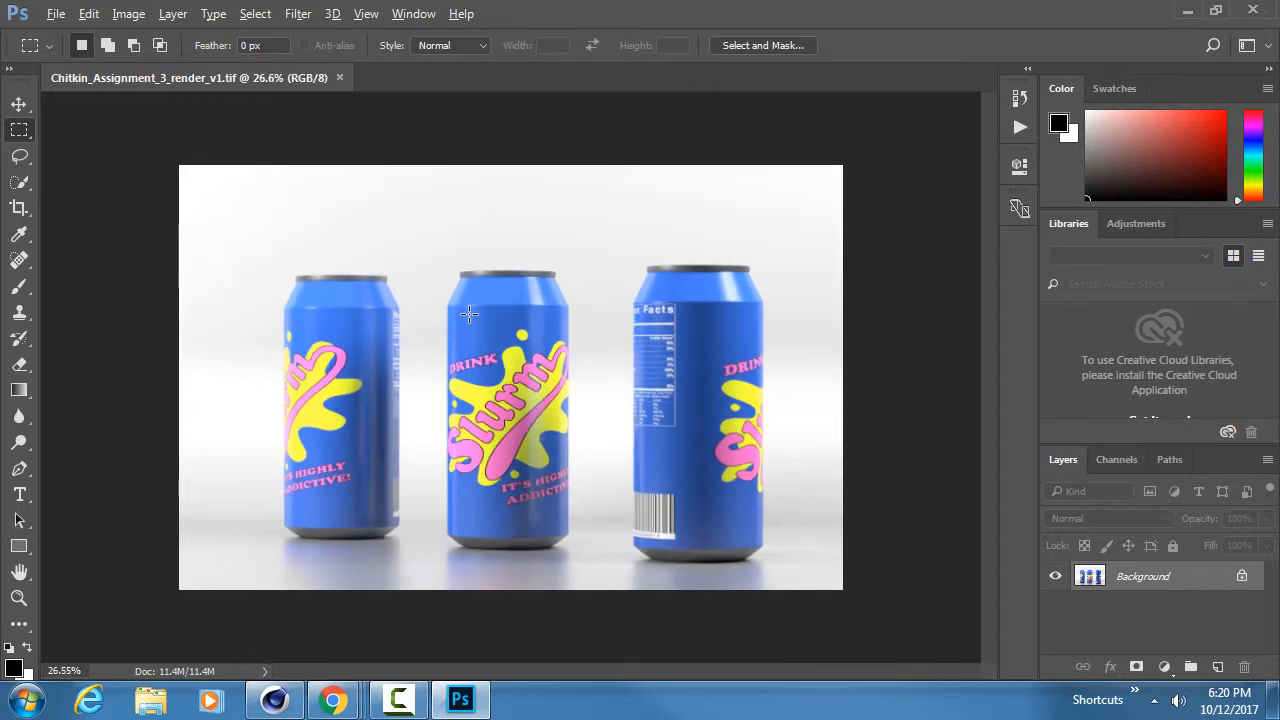
{"action": "key", "text": "ctrl+0"}
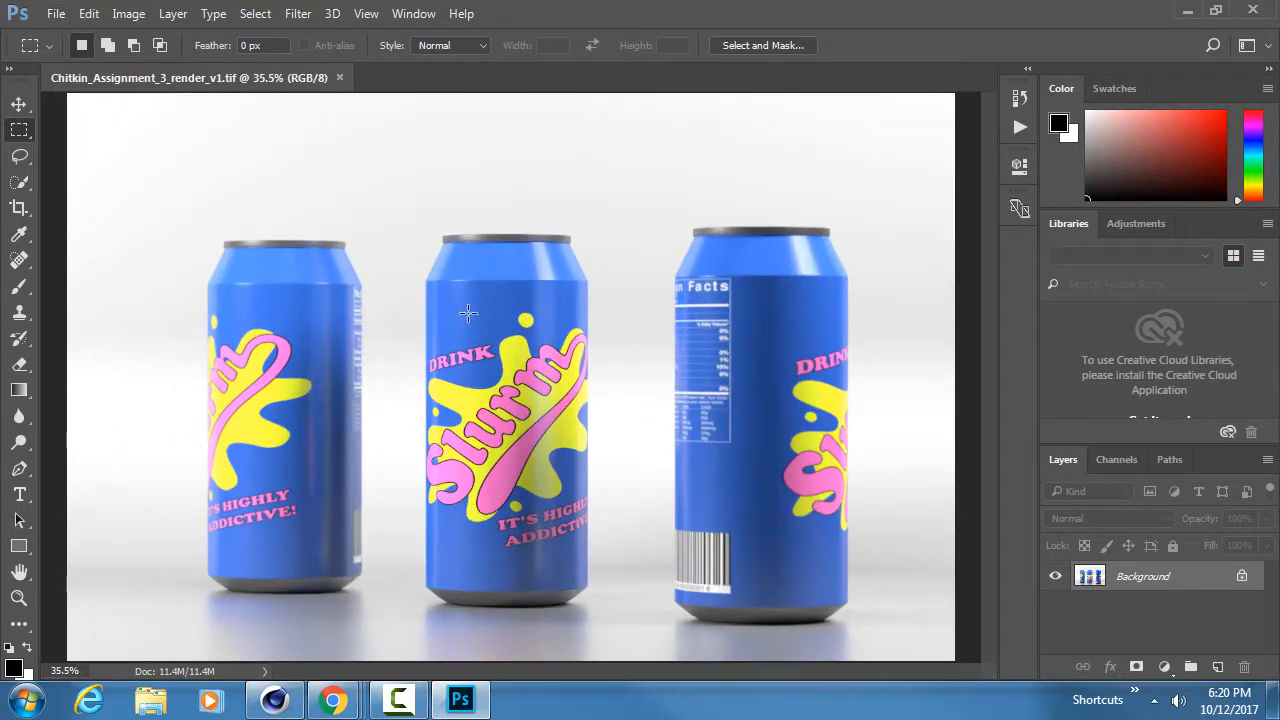
Close the Libraries panel and the Adjustments tab group to make more room for the layer list.
{"action": "left_click_drag", "start_coordinate": [1199, 443], "coordinate": [1199, 404]}
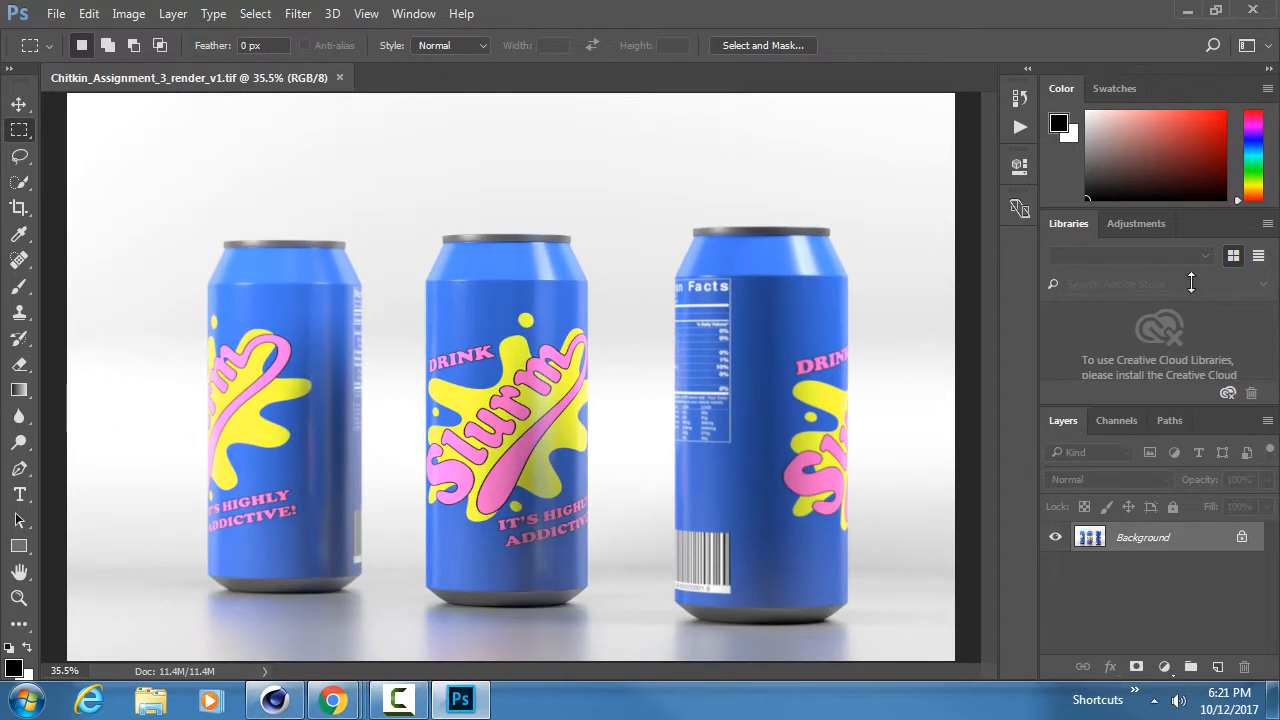
{"action": "left_click", "coordinate": [1267, 223]}
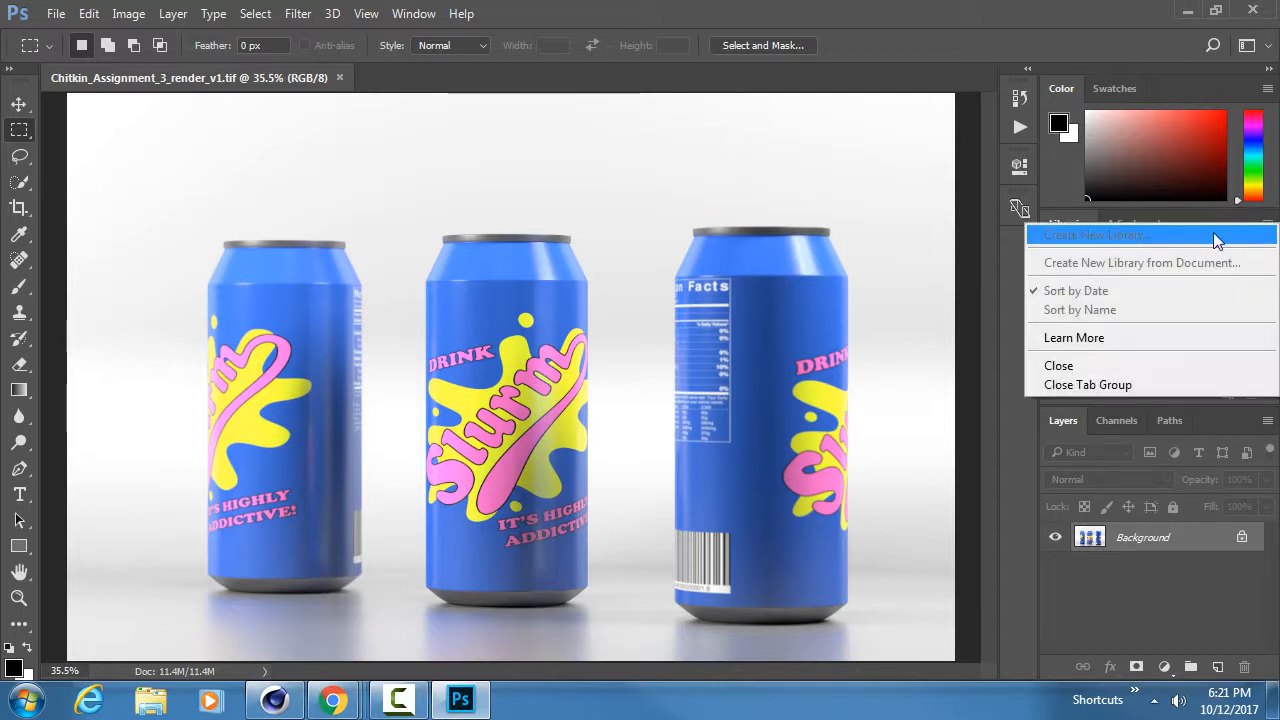
{"action": "left_click", "coordinate": [1094, 371]}
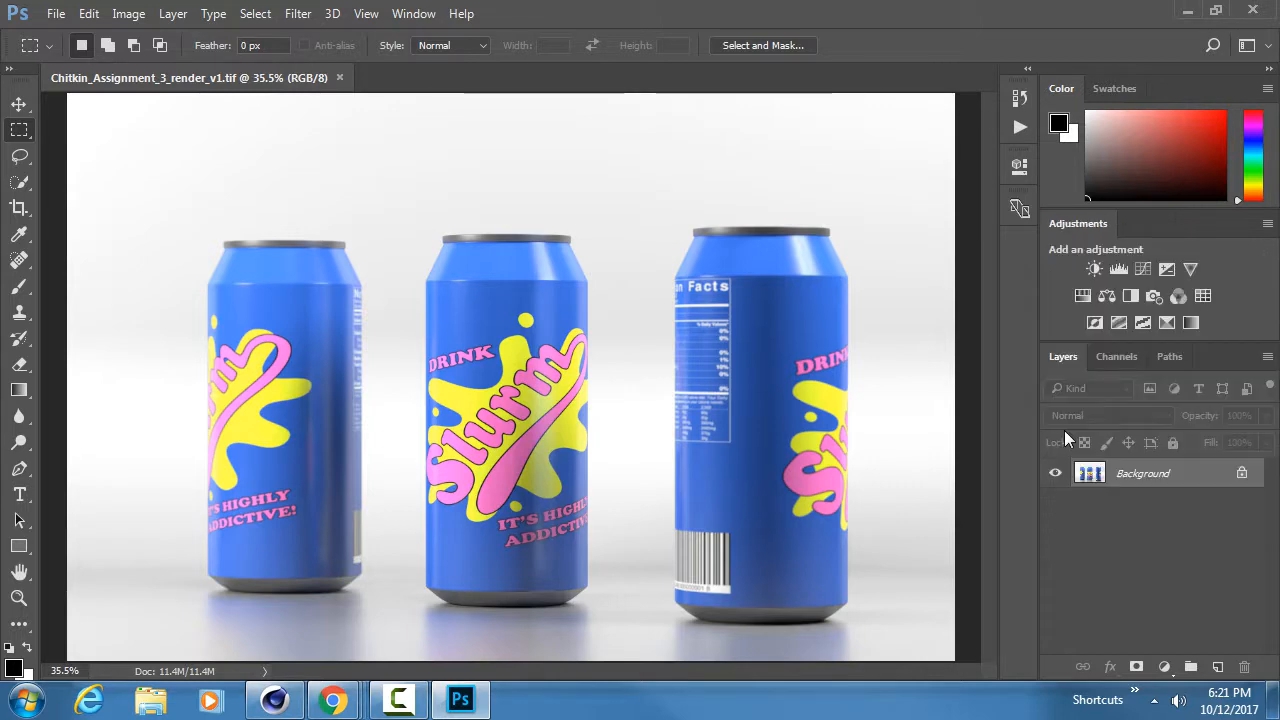
{"action": "left_click", "coordinate": [1264, 228]}
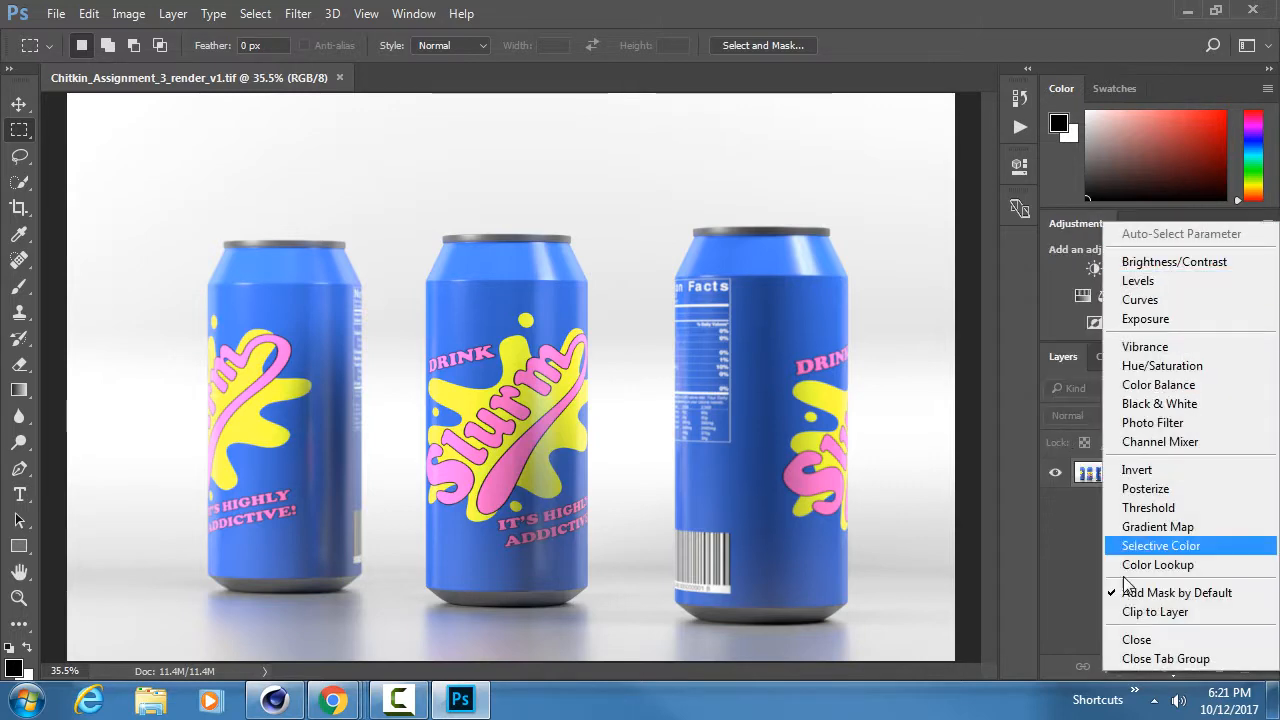
{"action": "left_click", "coordinate": [1134, 659]}
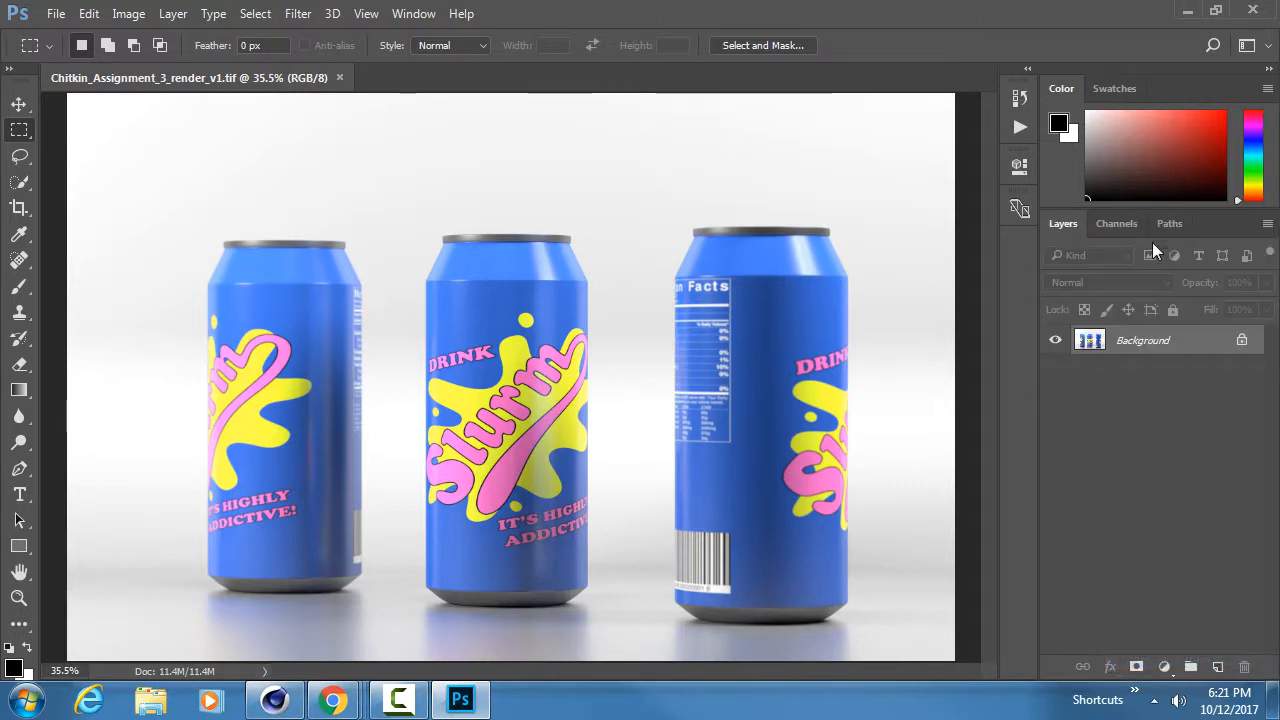
Convert the locked Background into a regular layer and rename it Can Render.
{"action": "double_click", "coordinate": [1178, 345]}
{"action": "left_click", "coordinate": [815, 220]}
{"action": "double_click", "coordinate": [1117, 342]}
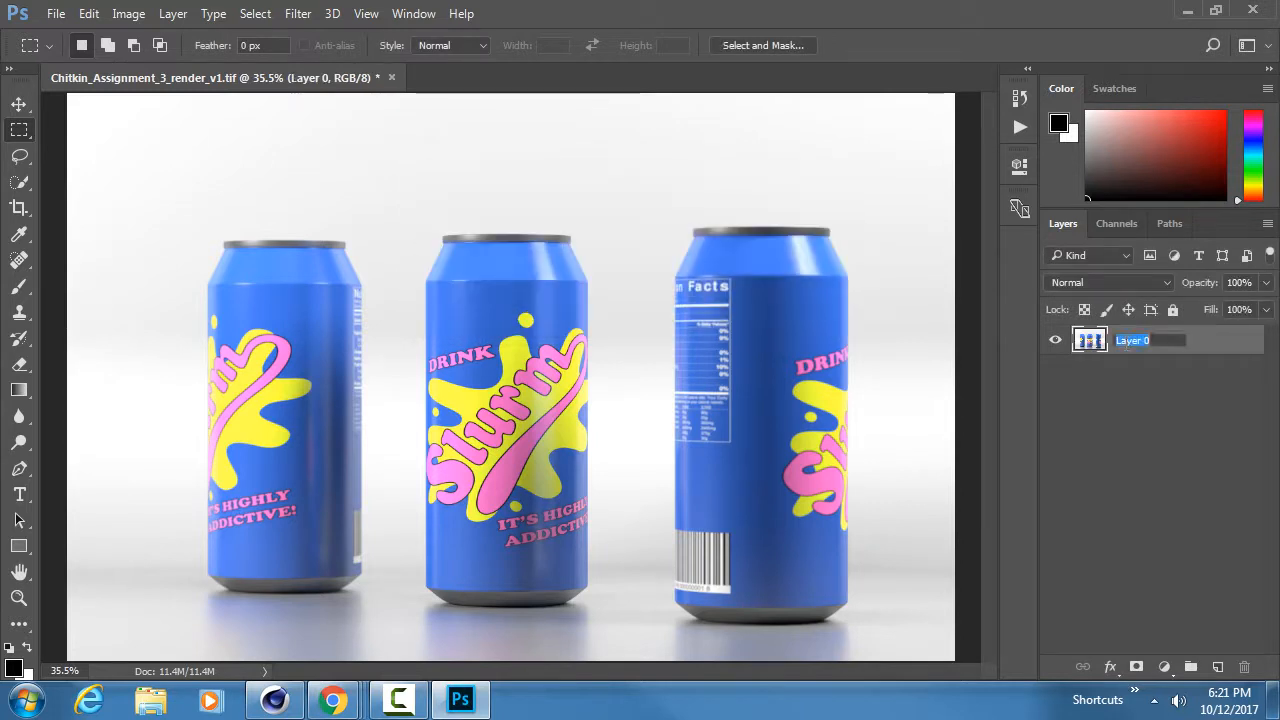
{"action": "type", "text": "Can Render"}
{"action": "key", "text": "Return"}
{"action": "left_click", "coordinate": [1144, 446]}
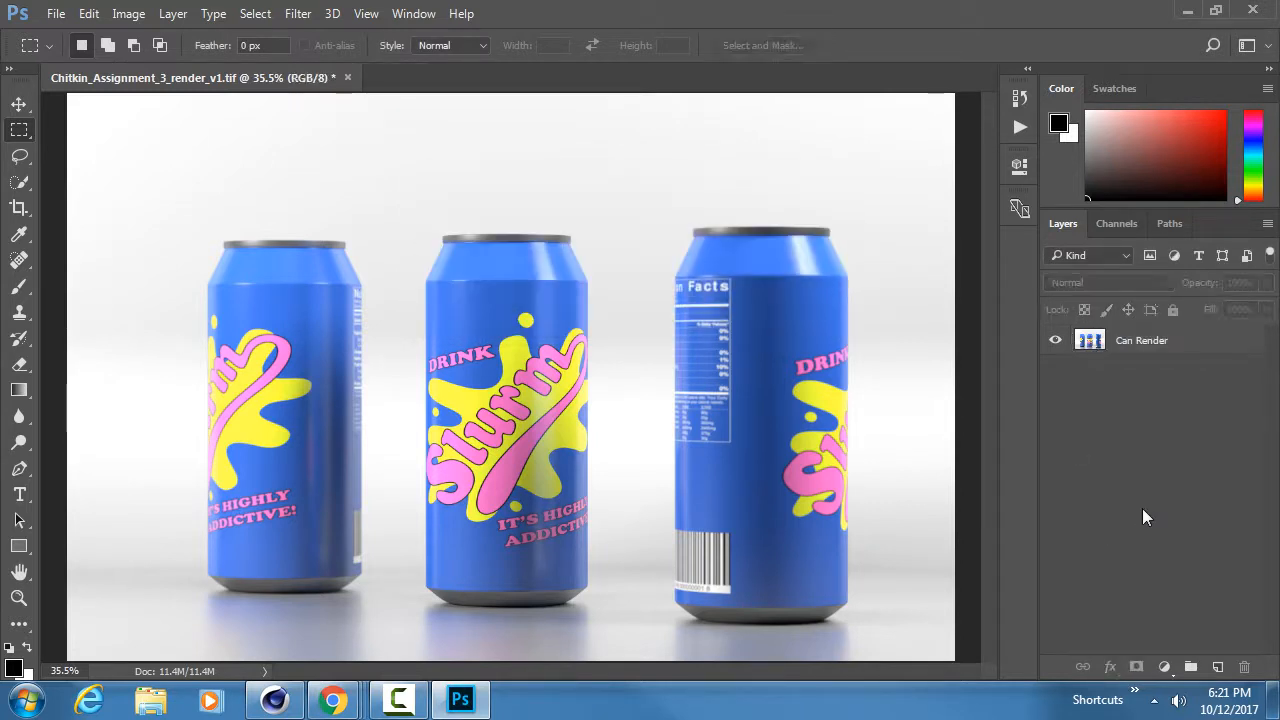
Add a Curves adjustment layer above the Can Render layer.
{"action": "left_click", "coordinate": [1206, 340]}
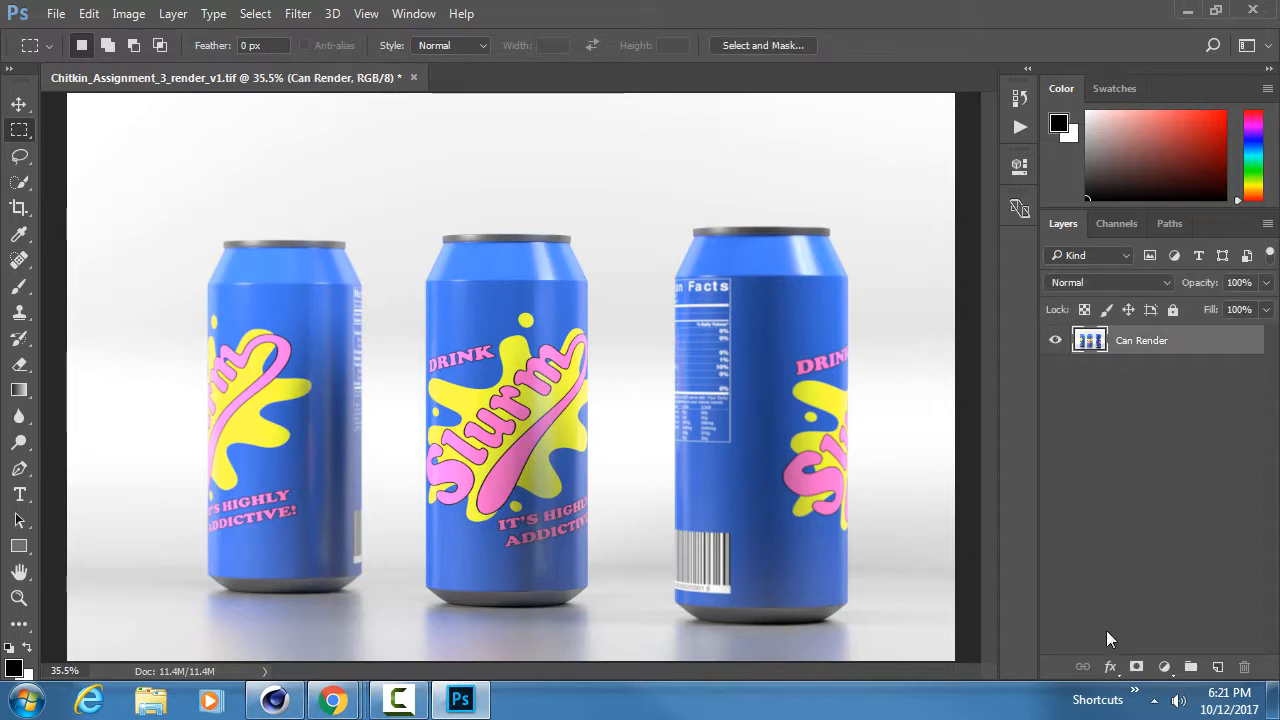
{"action": "left_click", "coordinate": [1109, 666]}
{"action": "left_click", "coordinate": [1074, 628]}
{"action": "left_click", "coordinate": [1164, 667]}
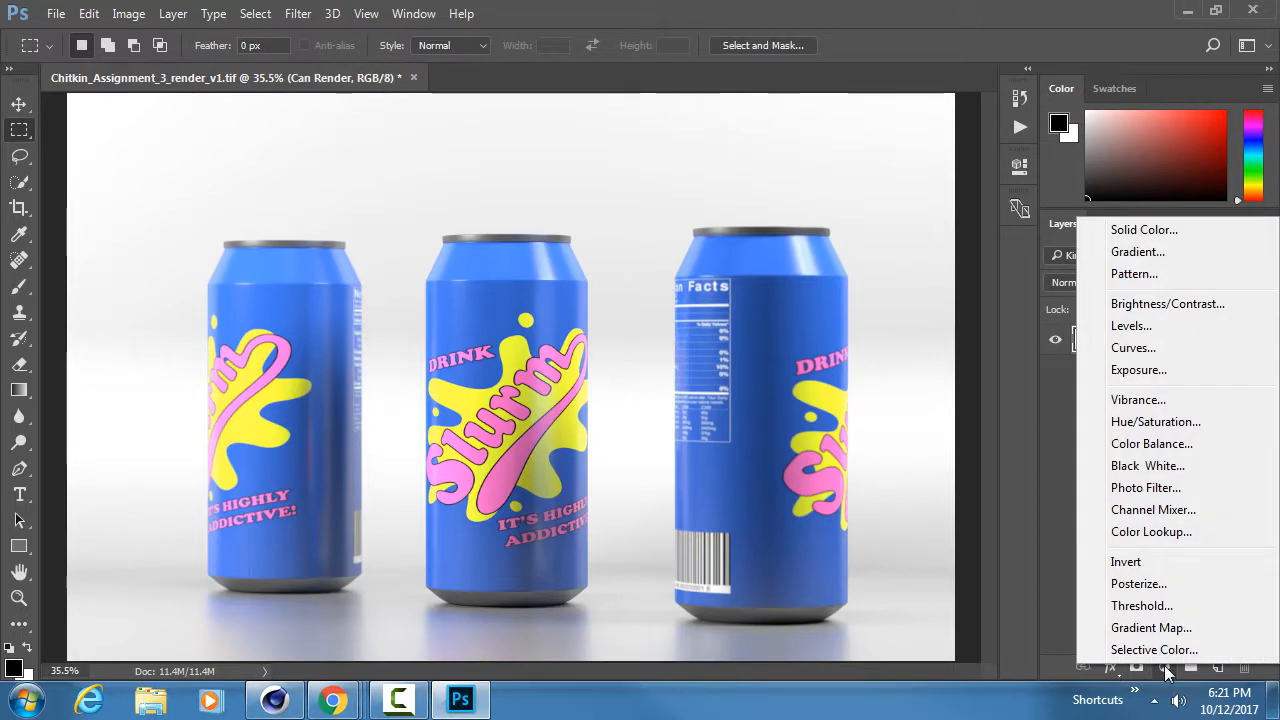
{"action": "left_click", "coordinate": [1162, 347]}
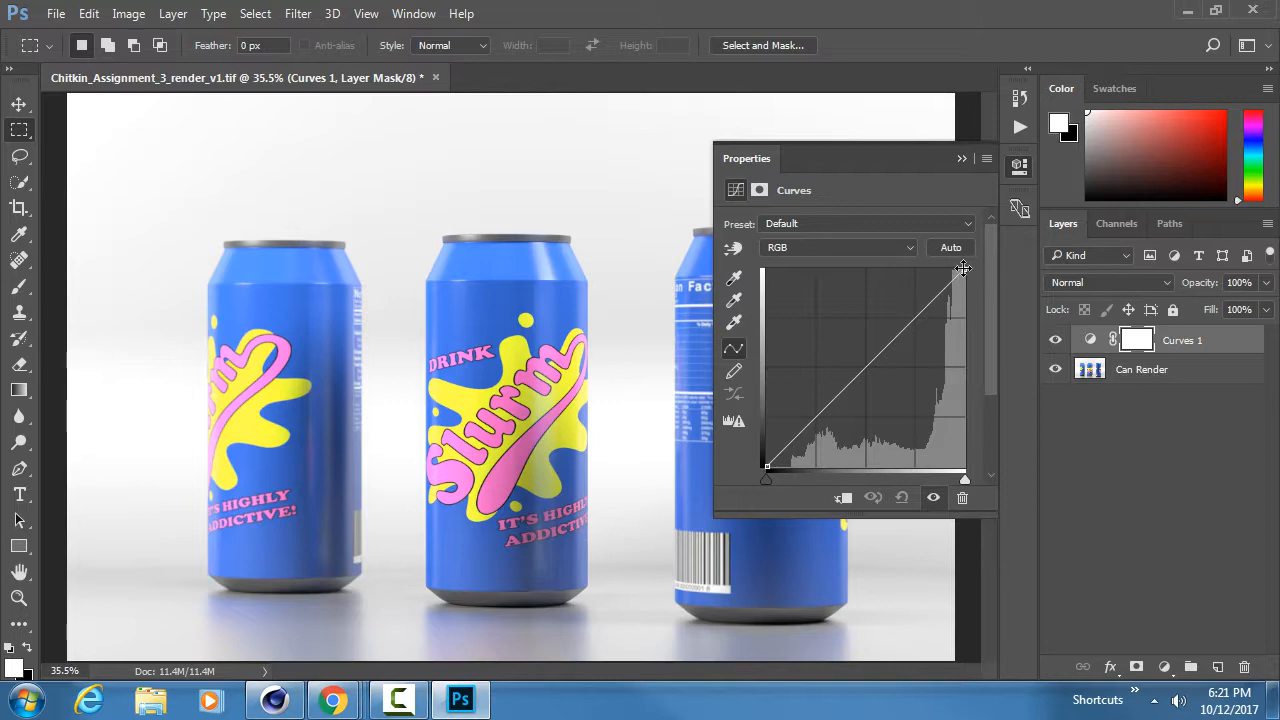
Shape the RGB curve into a gentle S by anchoring the midpoint, lowering the shadows slightly and raising the highlights slightly.
{"action": "mouse_move", "coordinate": [962, 268]}
{"action": "left_mouse_down"}
{"action": "mouse_move", "coordinate": [962, 467]}
{"action": "mouse_move", "coordinate": [962, 269]}
{"action": "left_mouse_up"}
{"action": "left_click_drag", "start_coordinate": [766, 463], "coordinate": [737, 467]}
{"action": "left_click", "coordinate": [867, 368]}
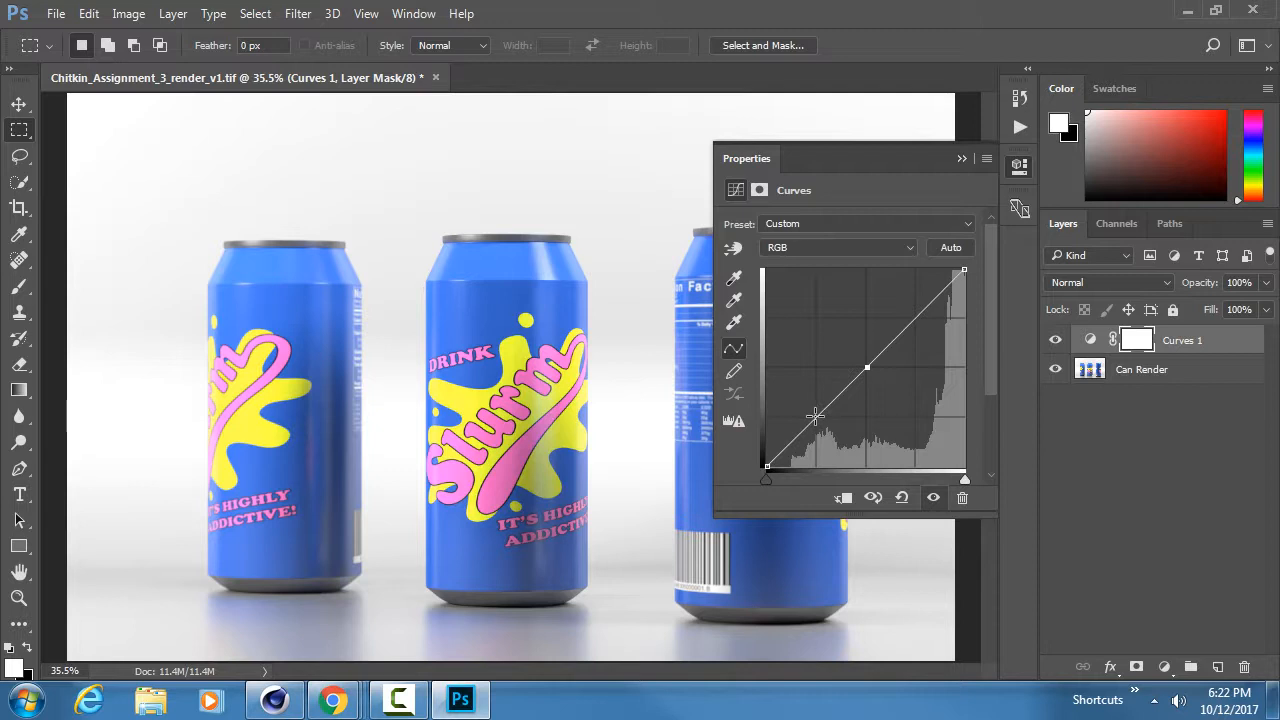
{"action": "left_click_drag", "start_coordinate": [815, 416], "coordinate": [816, 426]}
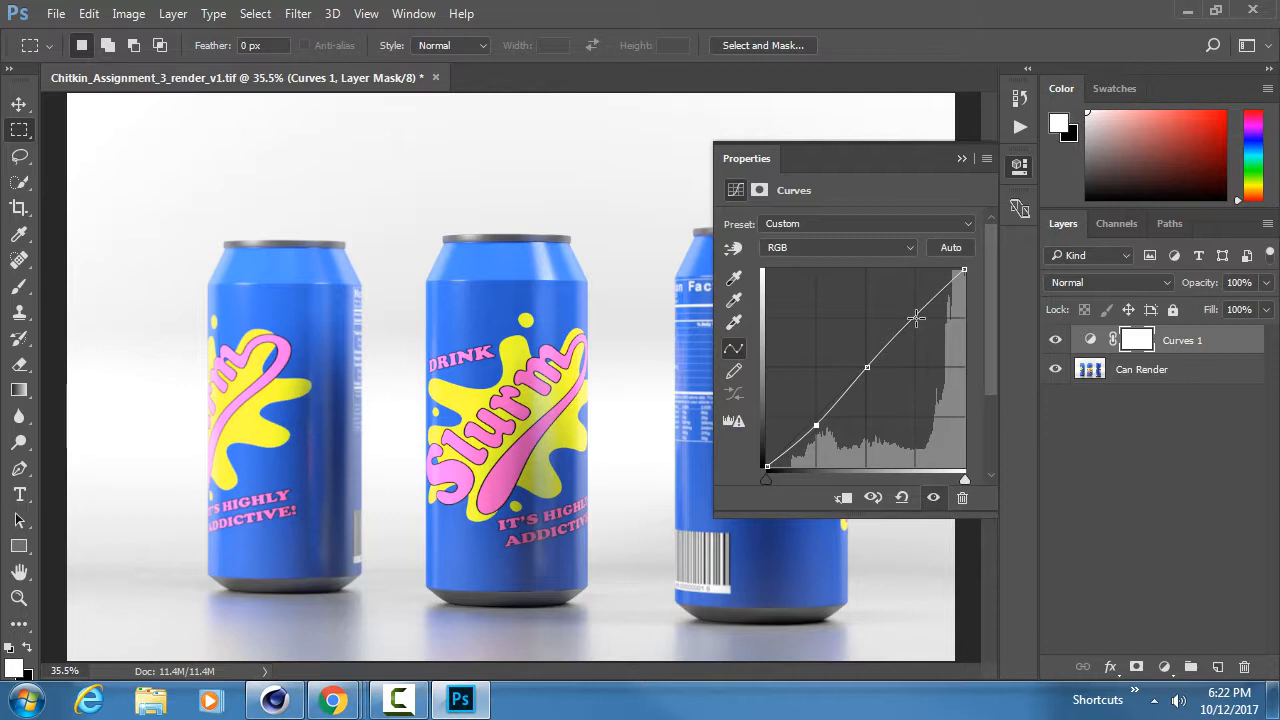
{"action": "left_click_drag", "start_coordinate": [916, 318], "coordinate": [915, 311]}
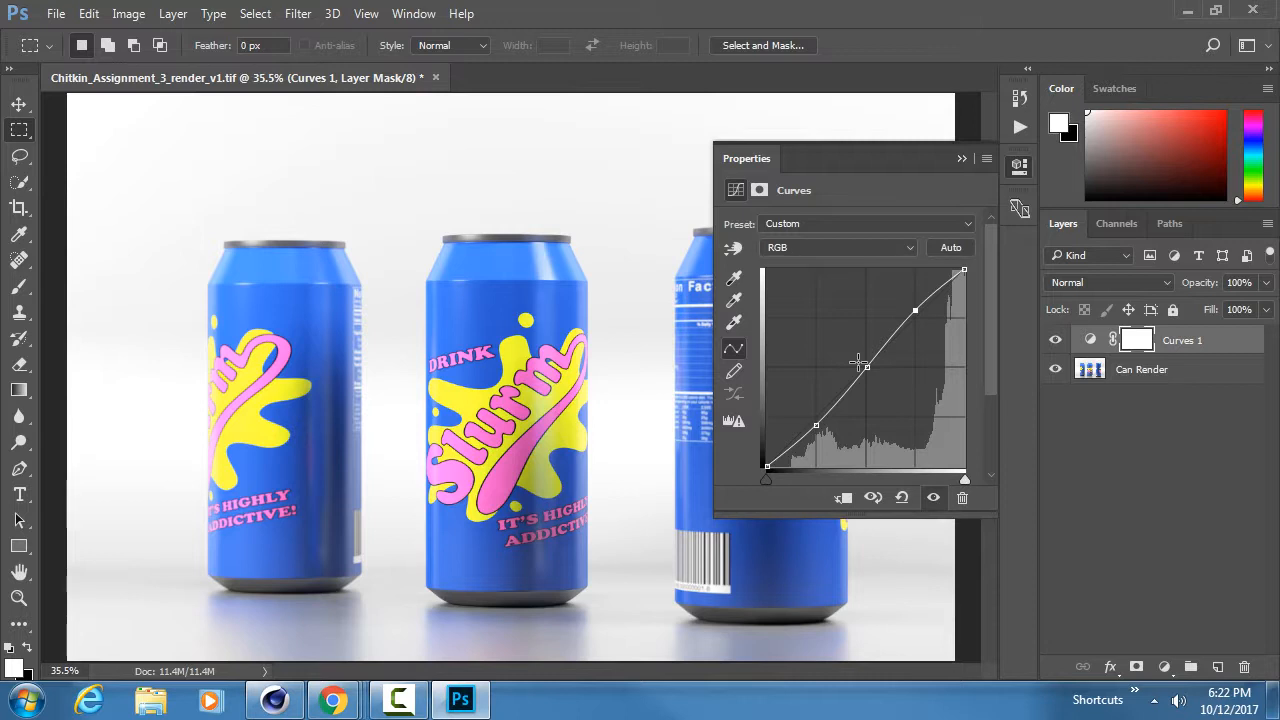
Toggle the Curves adjustment layer's visibility off and on to compare the image with and without the added contrast.
{"action": "left_click", "coordinate": [1055, 340]}
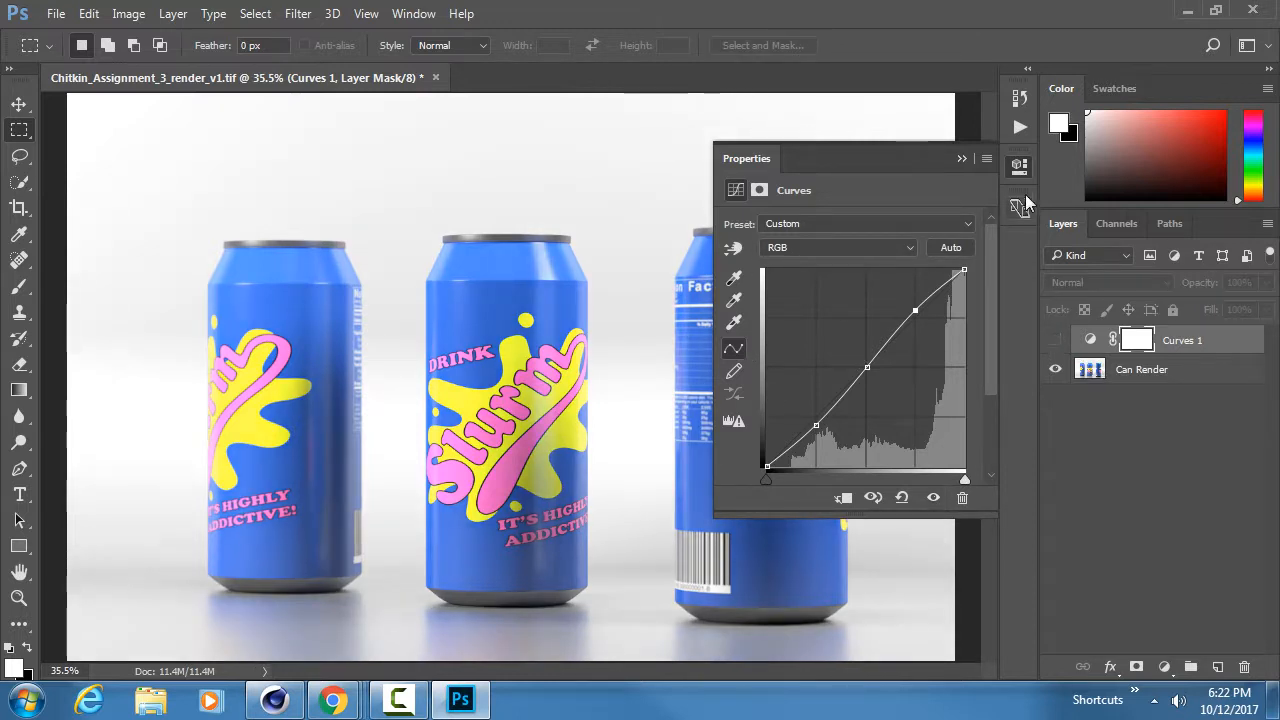
{"action": "left_click", "coordinate": [1057, 341]}
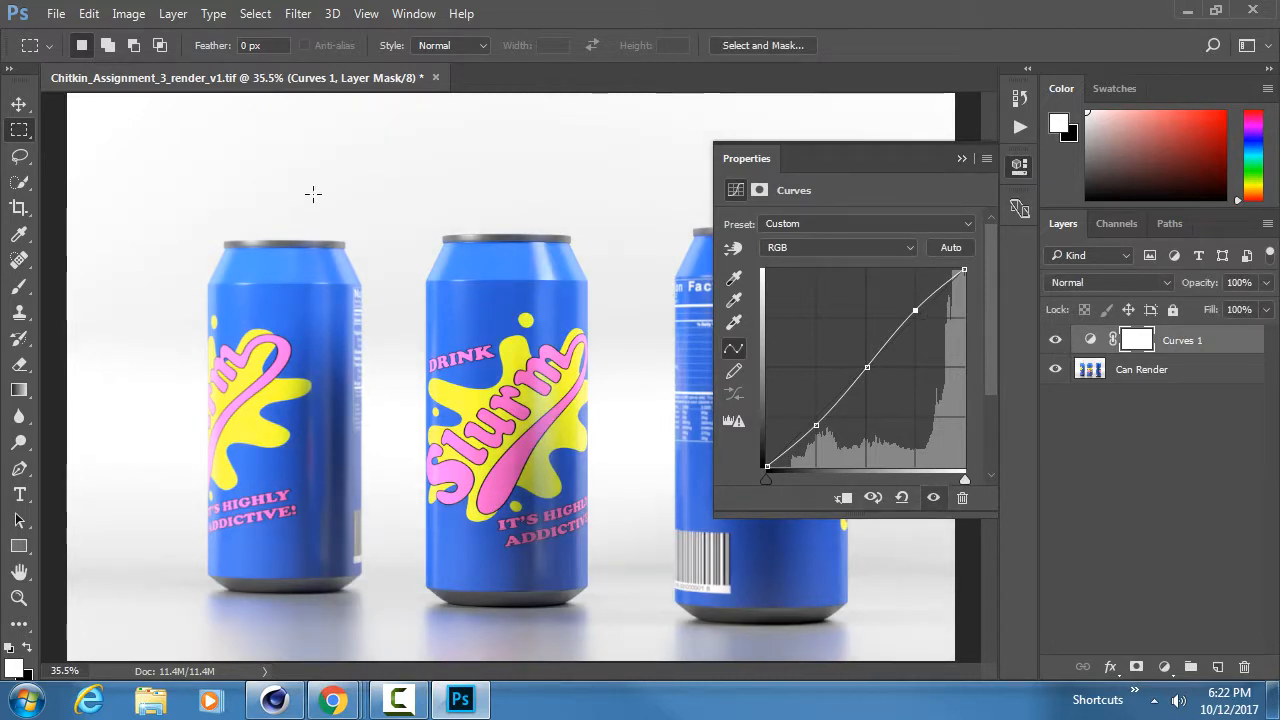
{"action": "left_click", "coordinate": [1057, 341]}
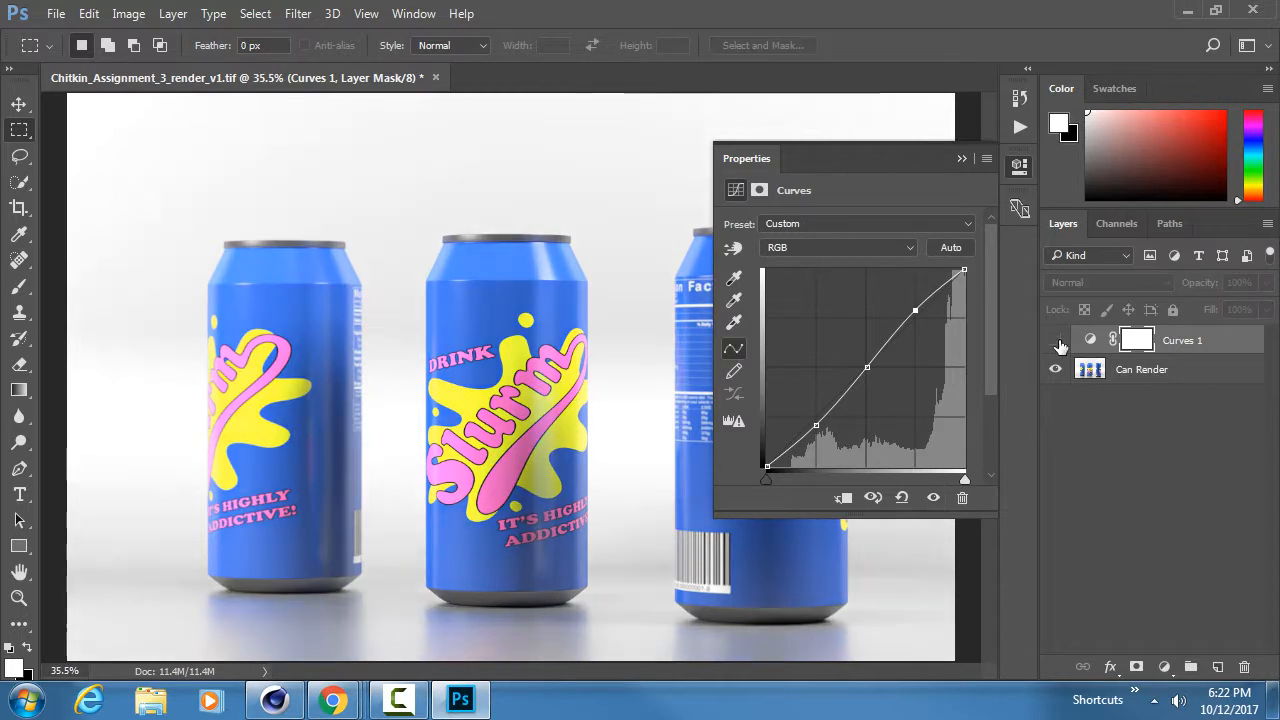
{"action": "left_click", "coordinate": [1057, 341]}
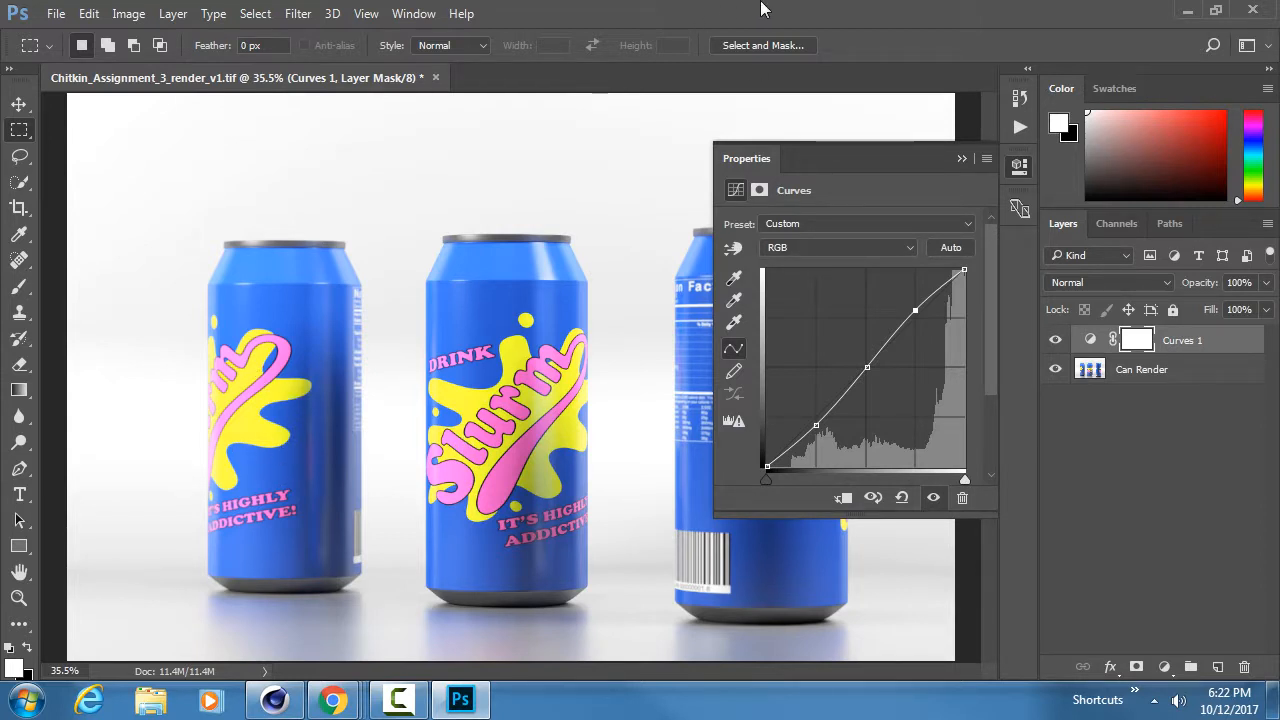
Convert the Can Render layer to a Smart Object and open the Camera Raw Filter on it.
{"action": "left_click", "coordinate": [299, 13]}
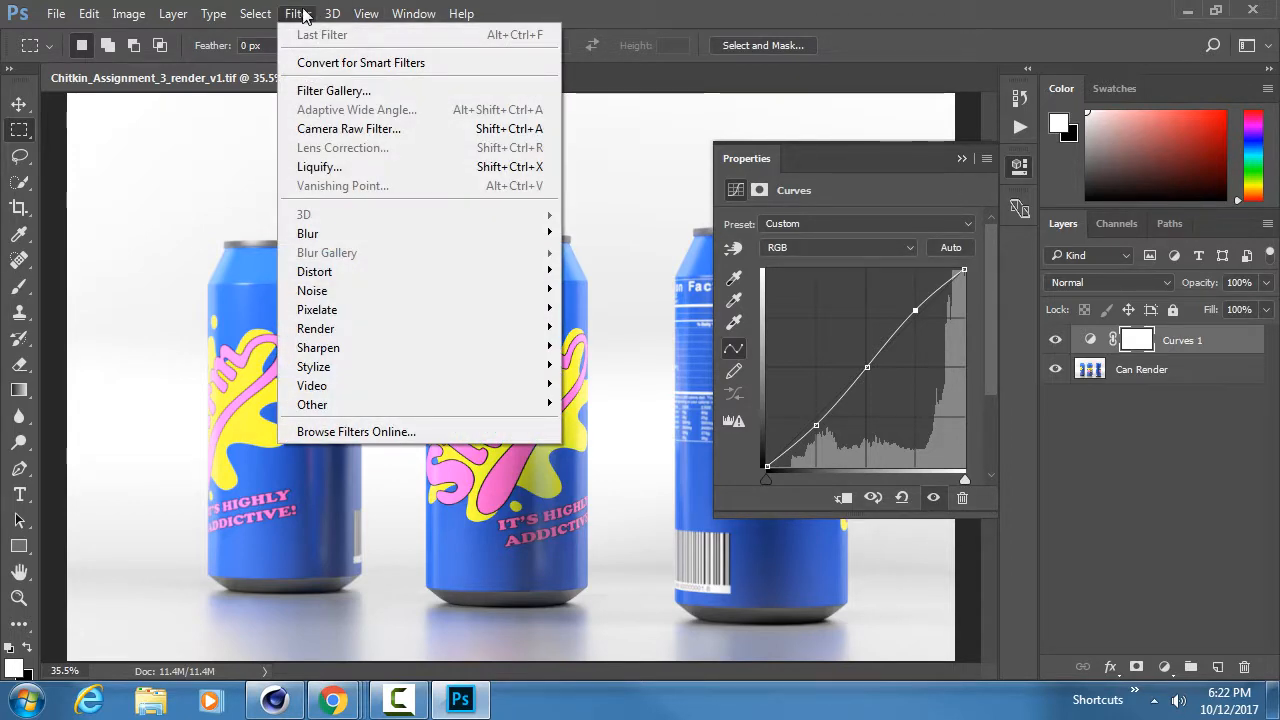
{"action": "left_click", "coordinate": [1186, 434]}
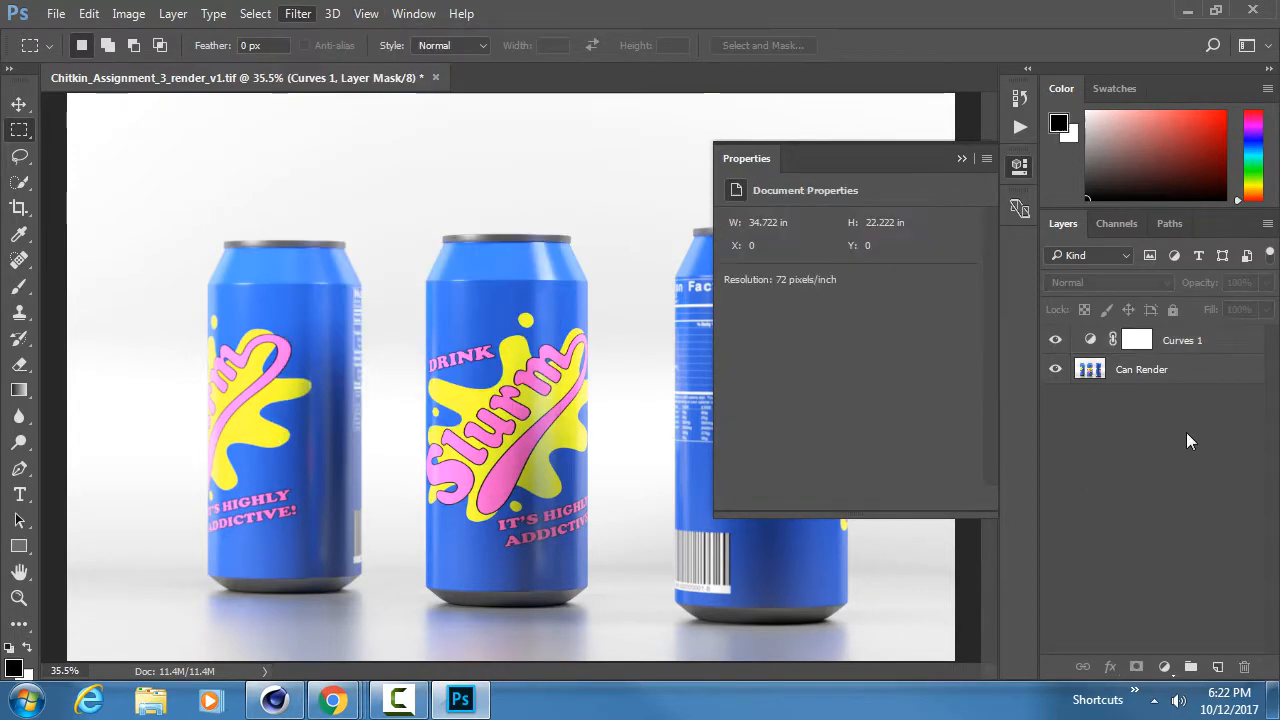
{"action": "right_click", "coordinate": [1187, 369]}
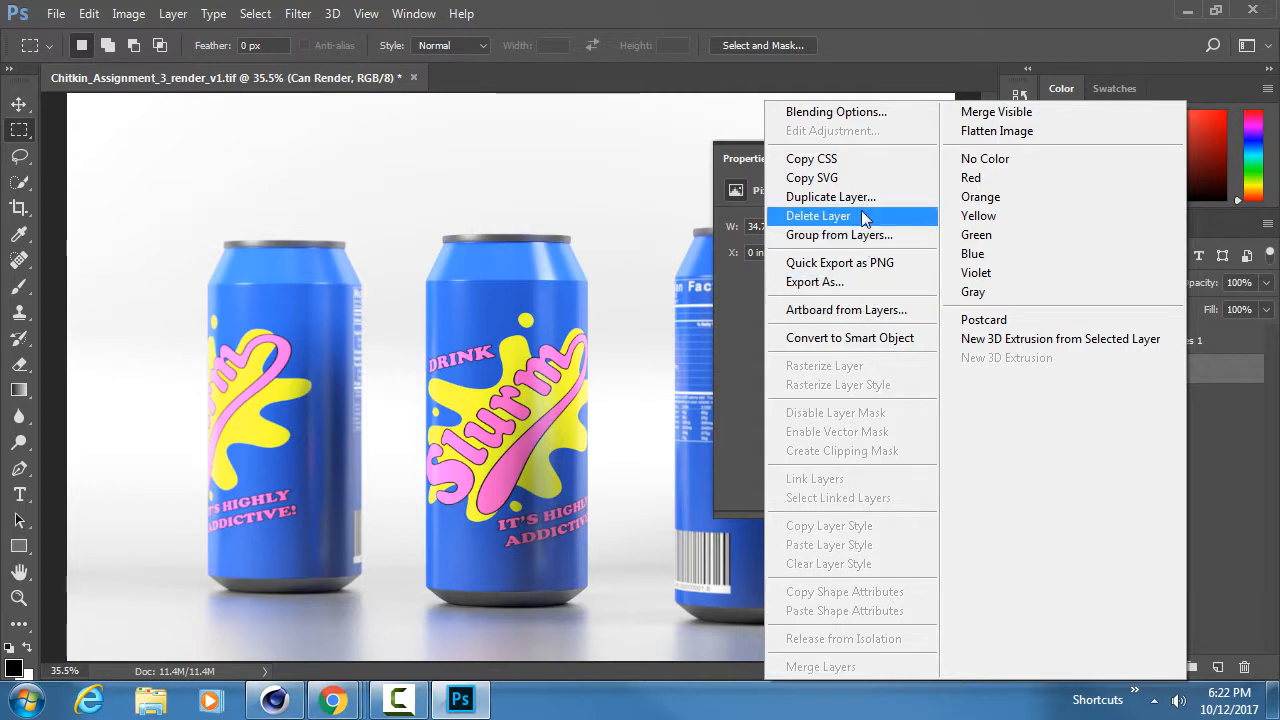
{"action": "left_click", "coordinate": [832, 339]}
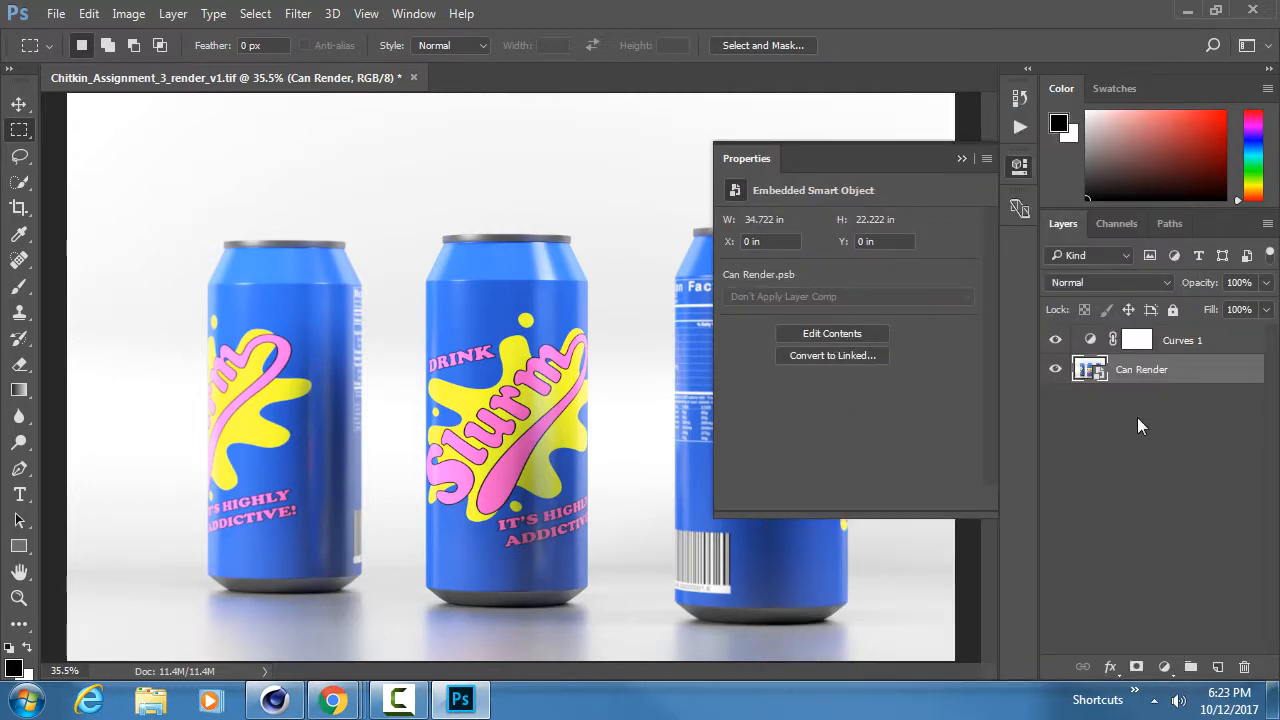
{"action": "left_click", "coordinate": [298, 13]}
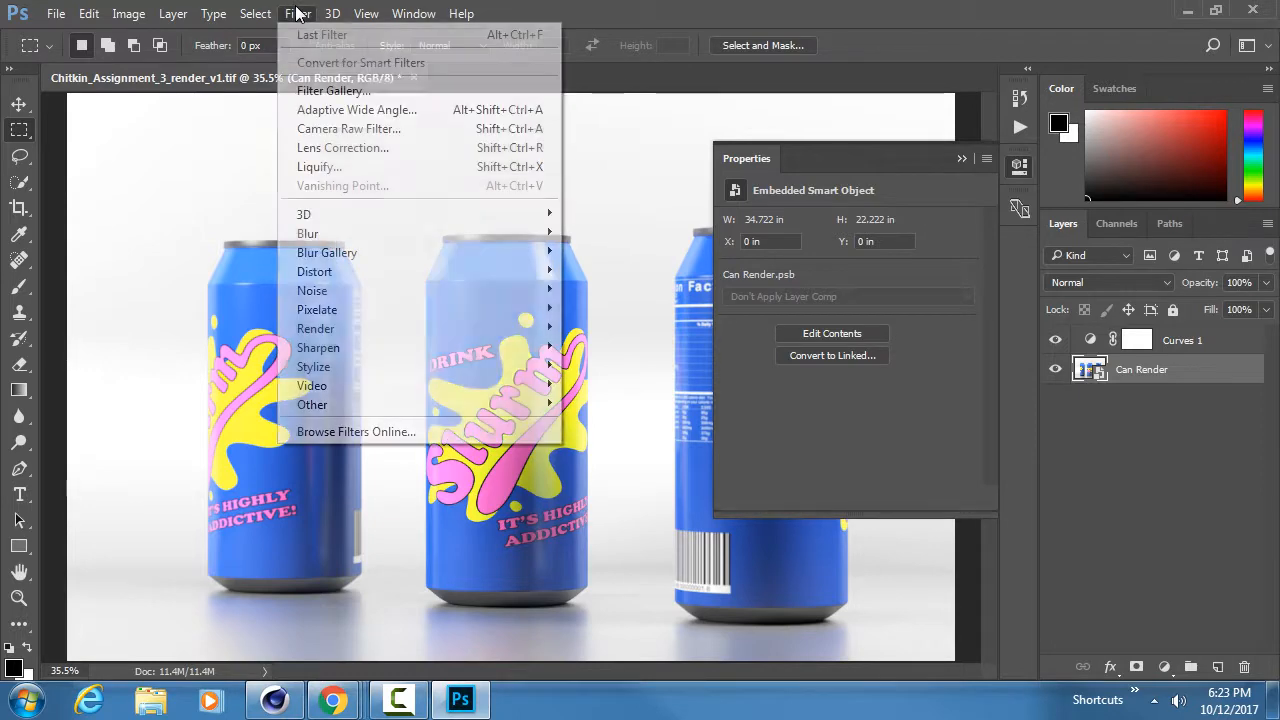
{"action": "left_click", "coordinate": [340, 134]}
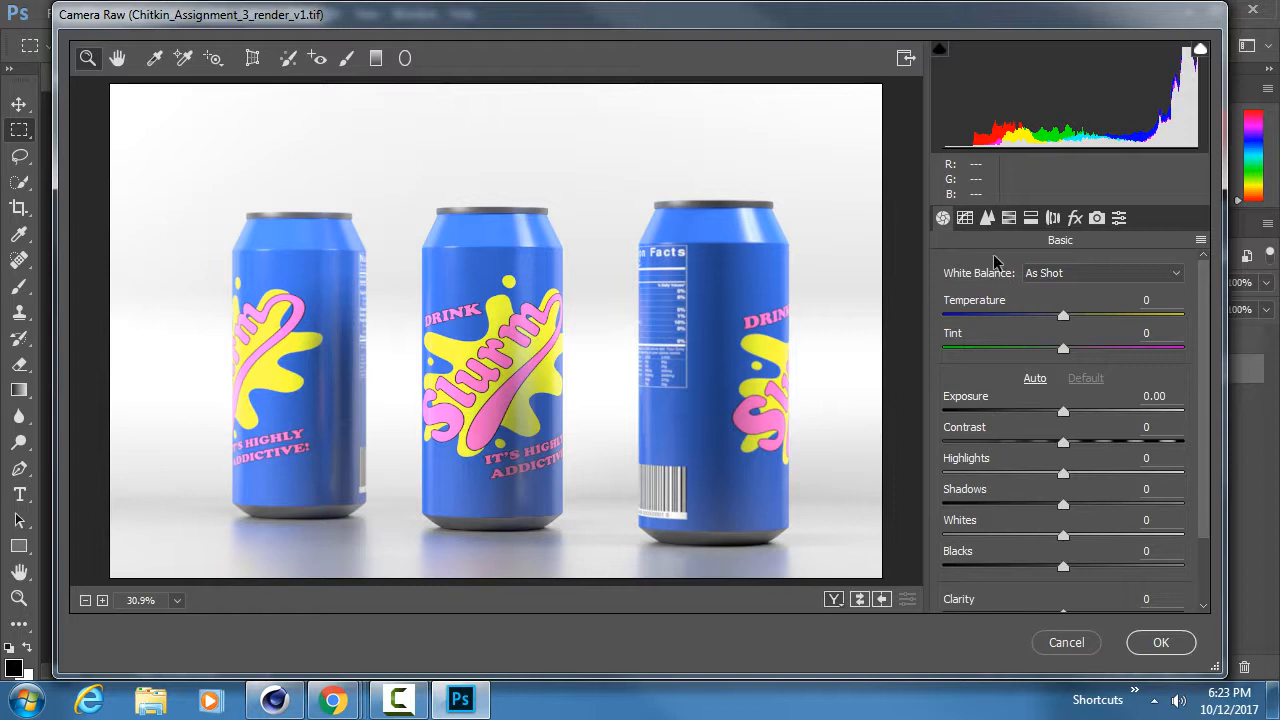
Look through the Camera Raw adjustment categories, from Tone Curve, Detail and Split Toning to Lens Corrections, Effects, Camera Calibration and Presets.
{"action": "left_click", "coordinate": [965, 218]}
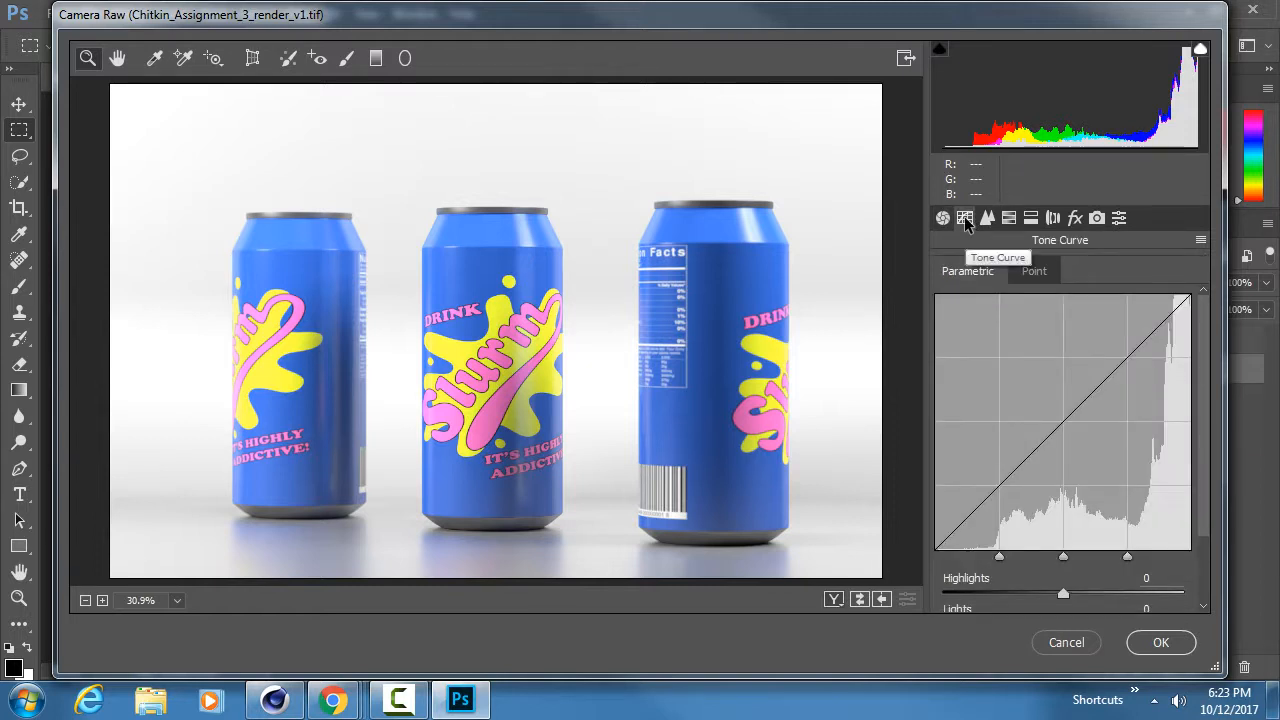
{"action": "left_click", "coordinate": [987, 218]}
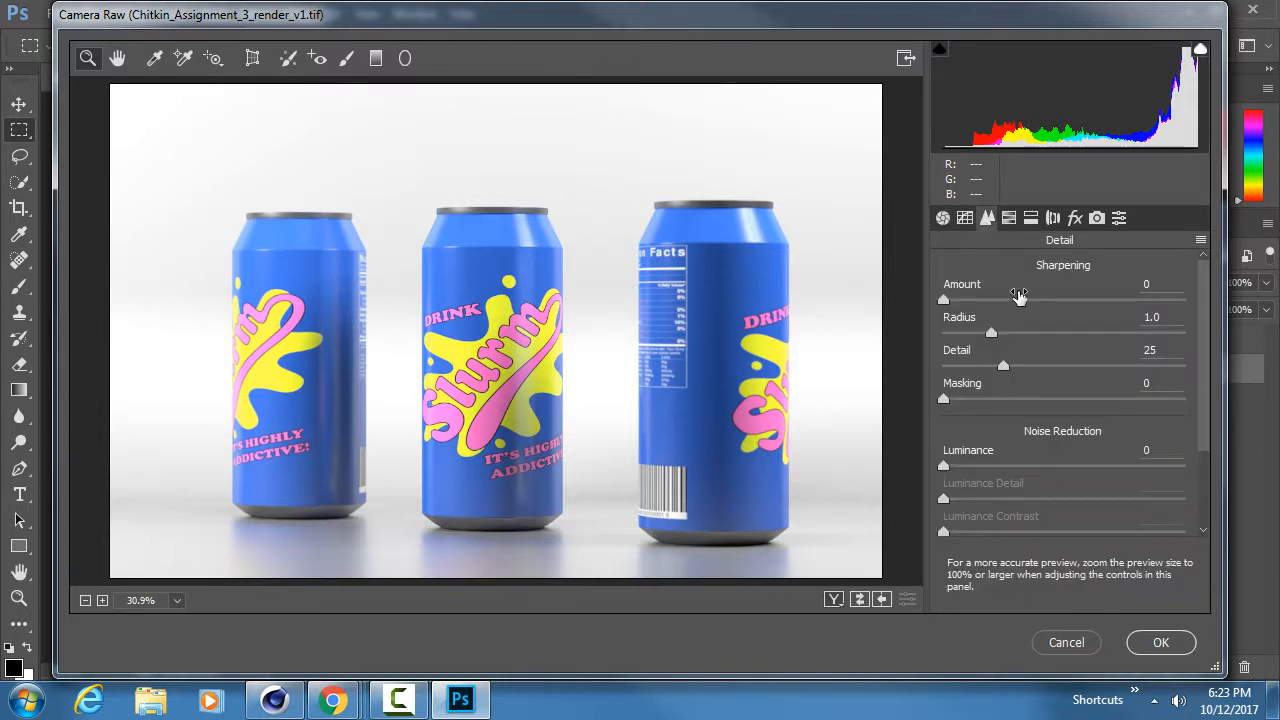
{"action": "left_click", "coordinate": [1016, 217]}
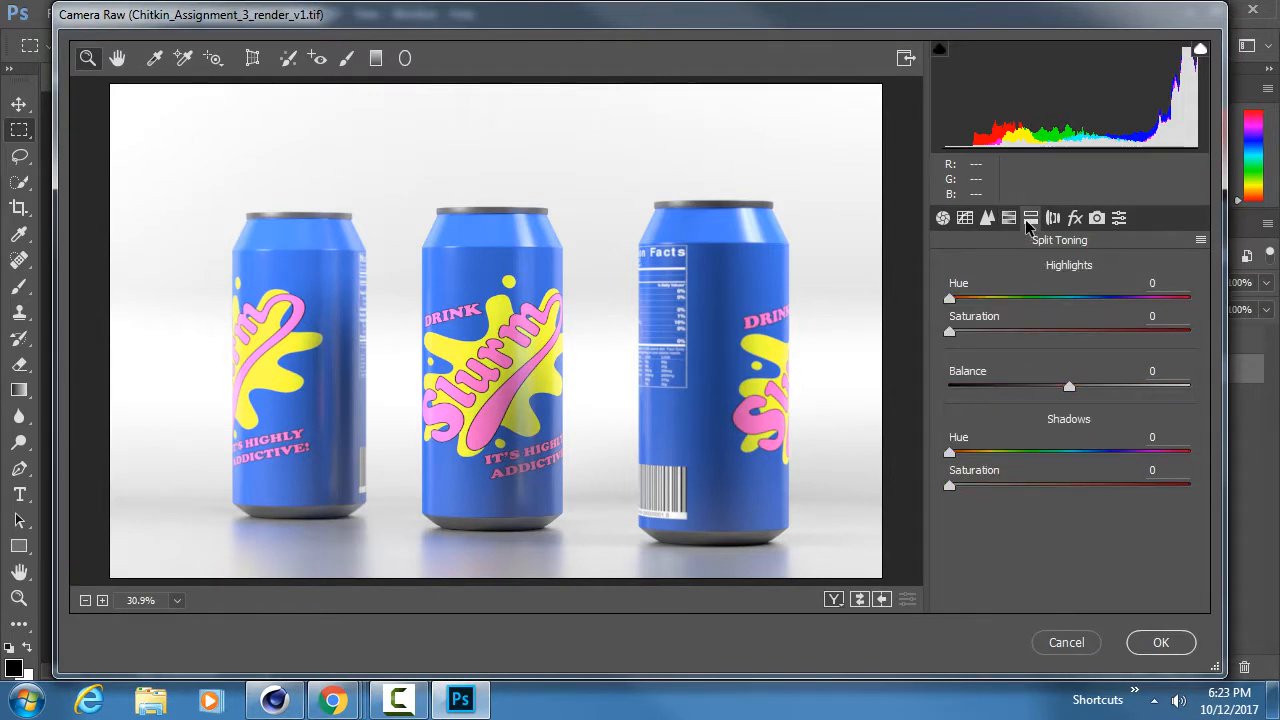
{"action": "left_click", "coordinate": [1031, 220]}
{"action": "left_click", "coordinate": [1053, 218]}
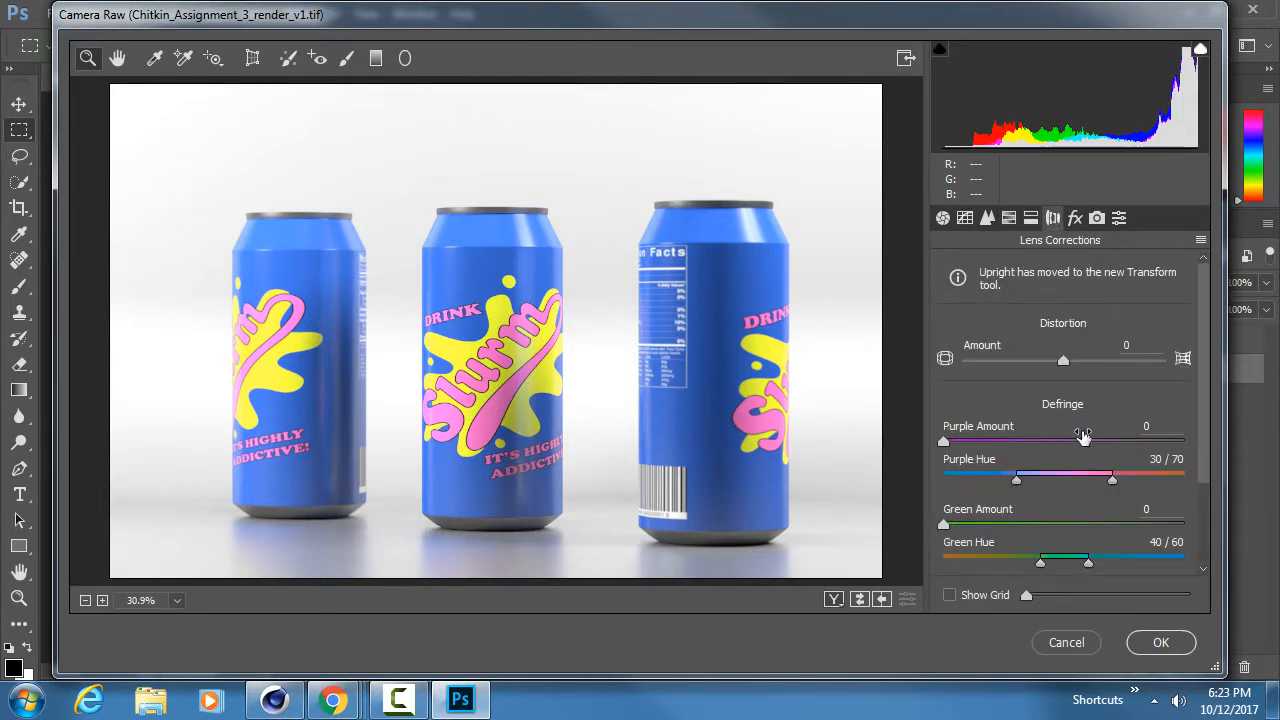
{"action": "left_click", "coordinate": [1075, 219]}
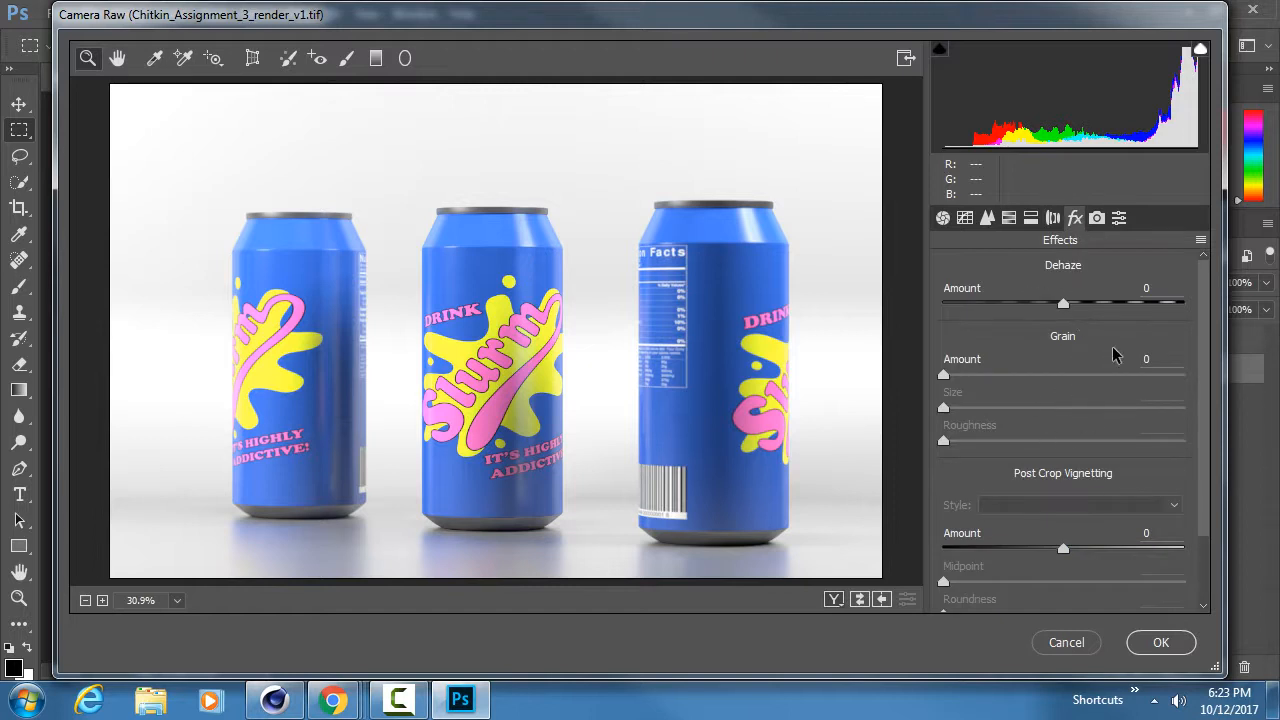
{"action": "left_click", "coordinate": [1097, 219]}
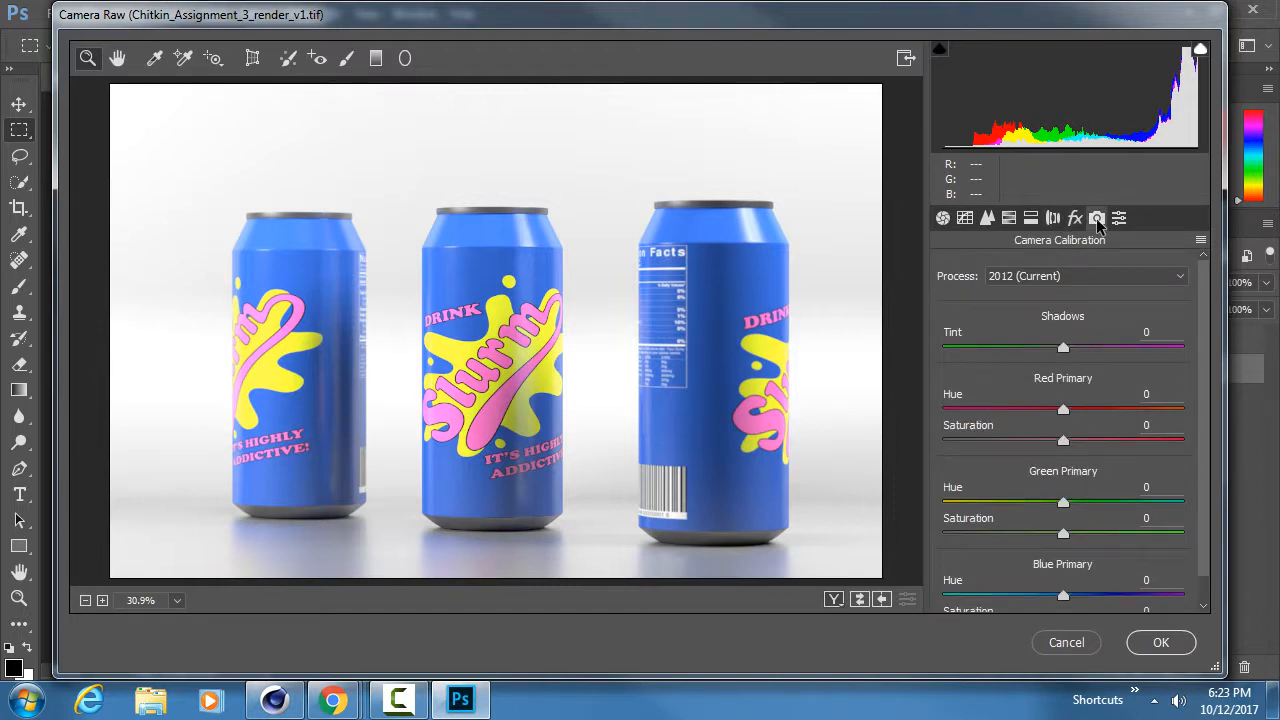
{"action": "scroll", "coordinate": [1204, 290], "scroll_direction": "down", "scroll_amount": 1}
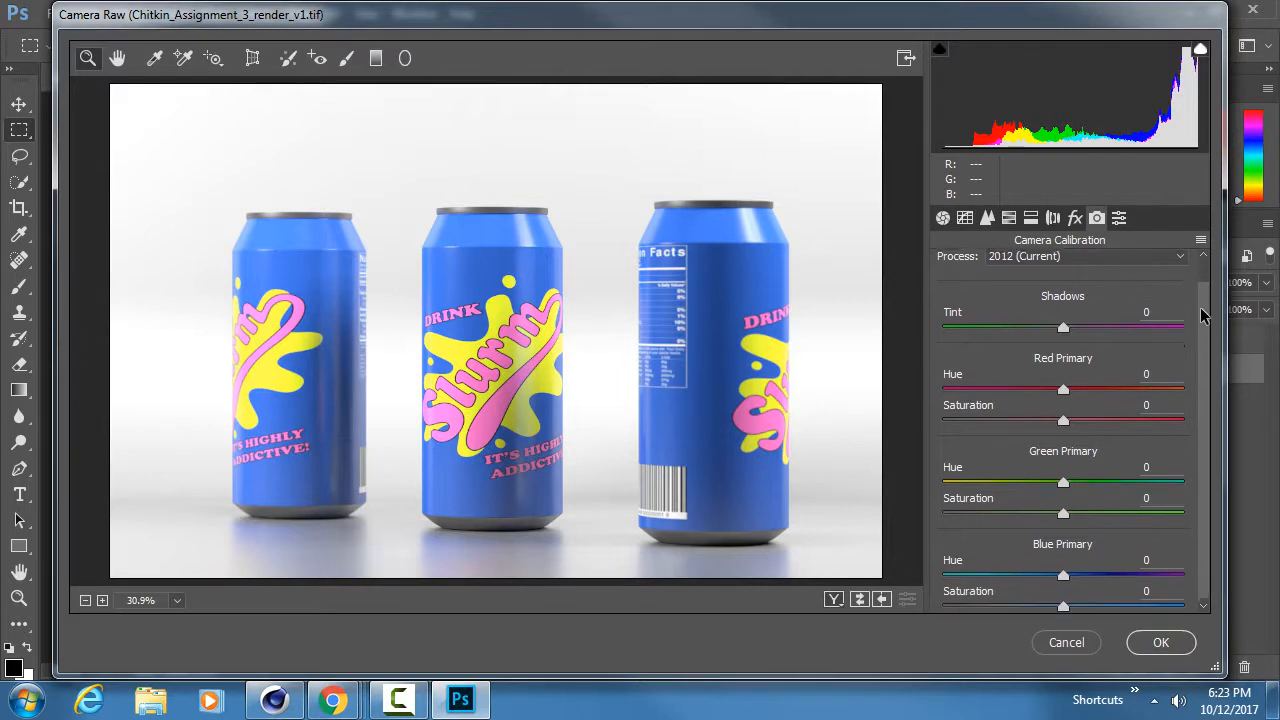
{"action": "scroll", "coordinate": [1212, 282], "scroll_direction": "up", "scroll_amount": 1}
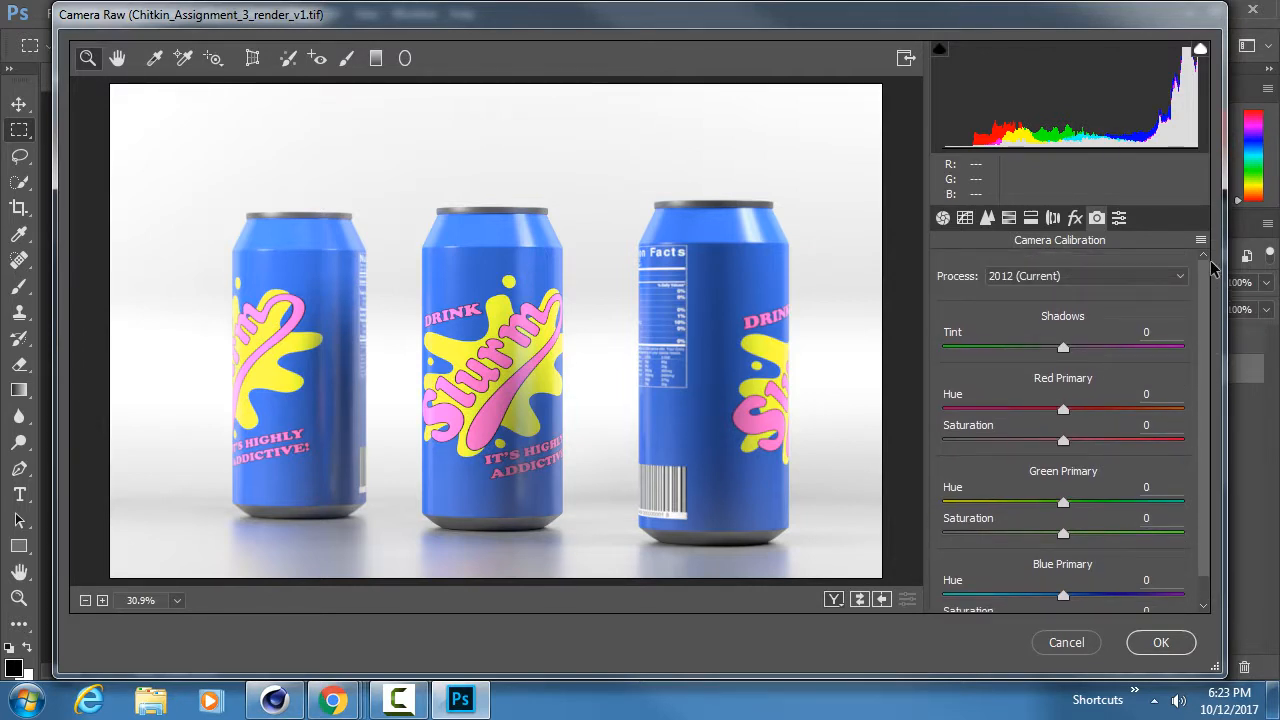
{"action": "left_click", "coordinate": [1119, 219]}
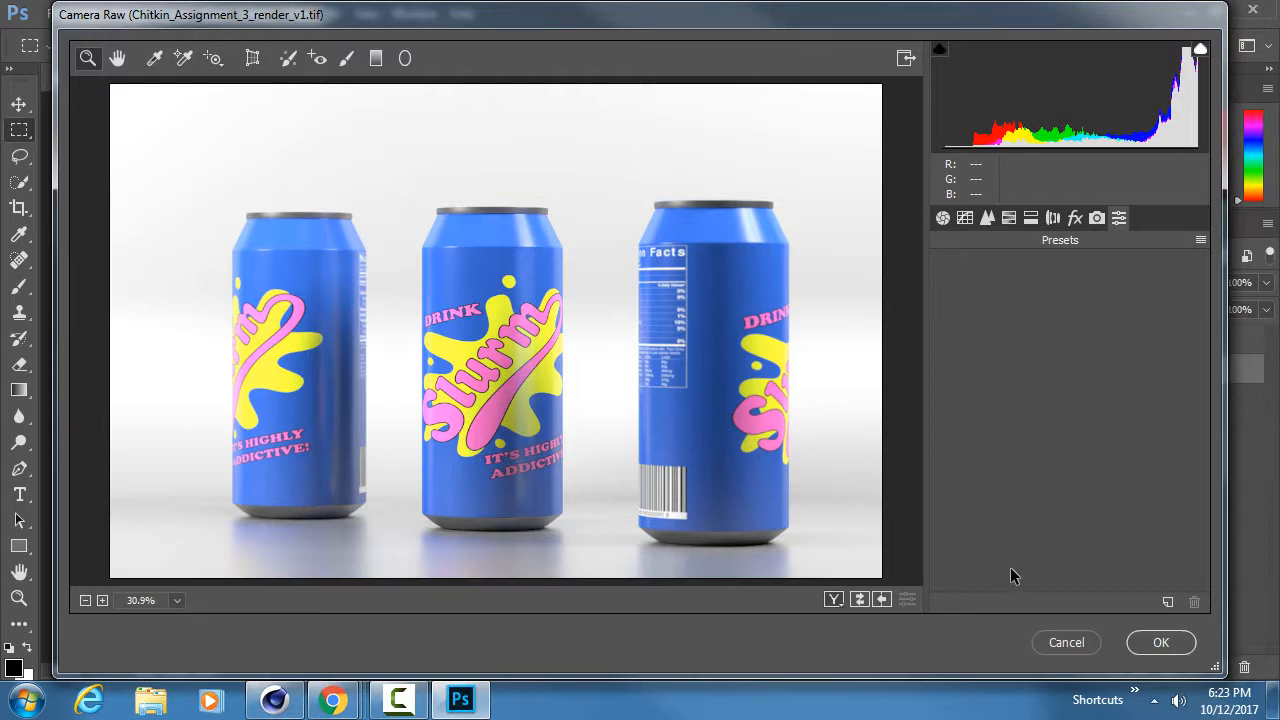
Apply the automatic tone correction in the Basic adjustments and compare the image before and after it.
{"action": "left_click", "coordinate": [943, 218]}
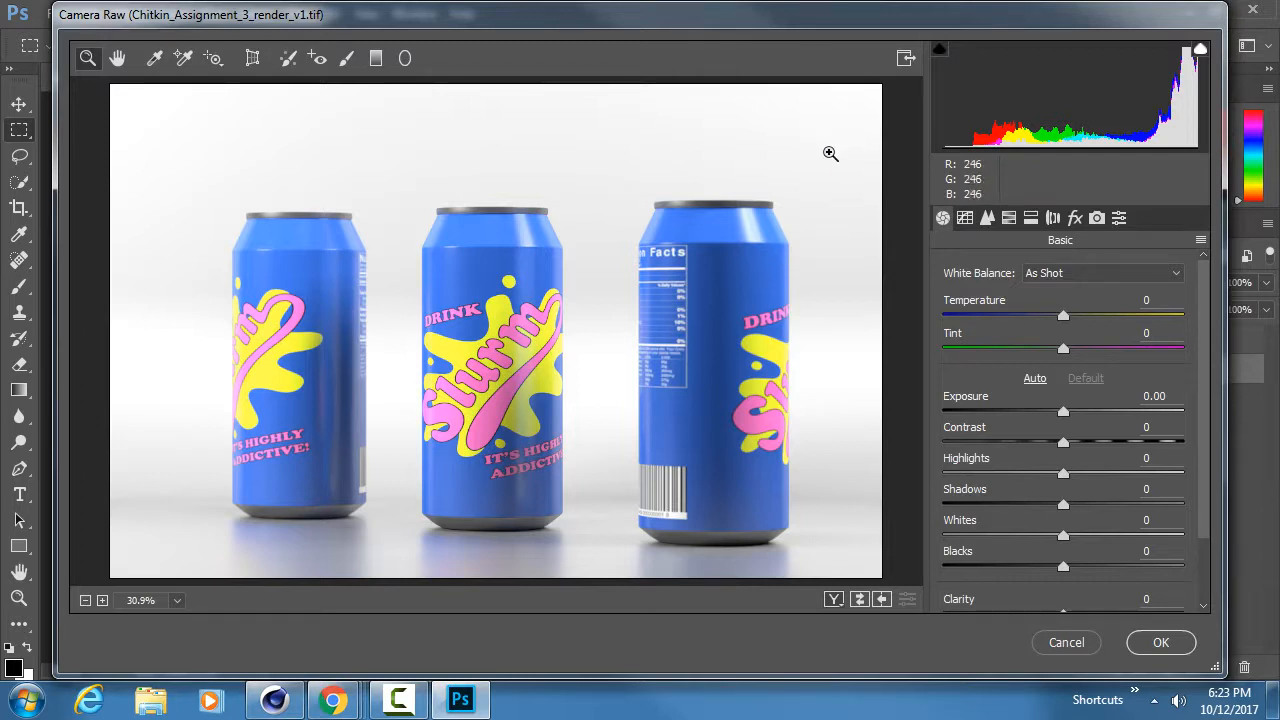
{"action": "left_click", "coordinate": [1033, 380]}
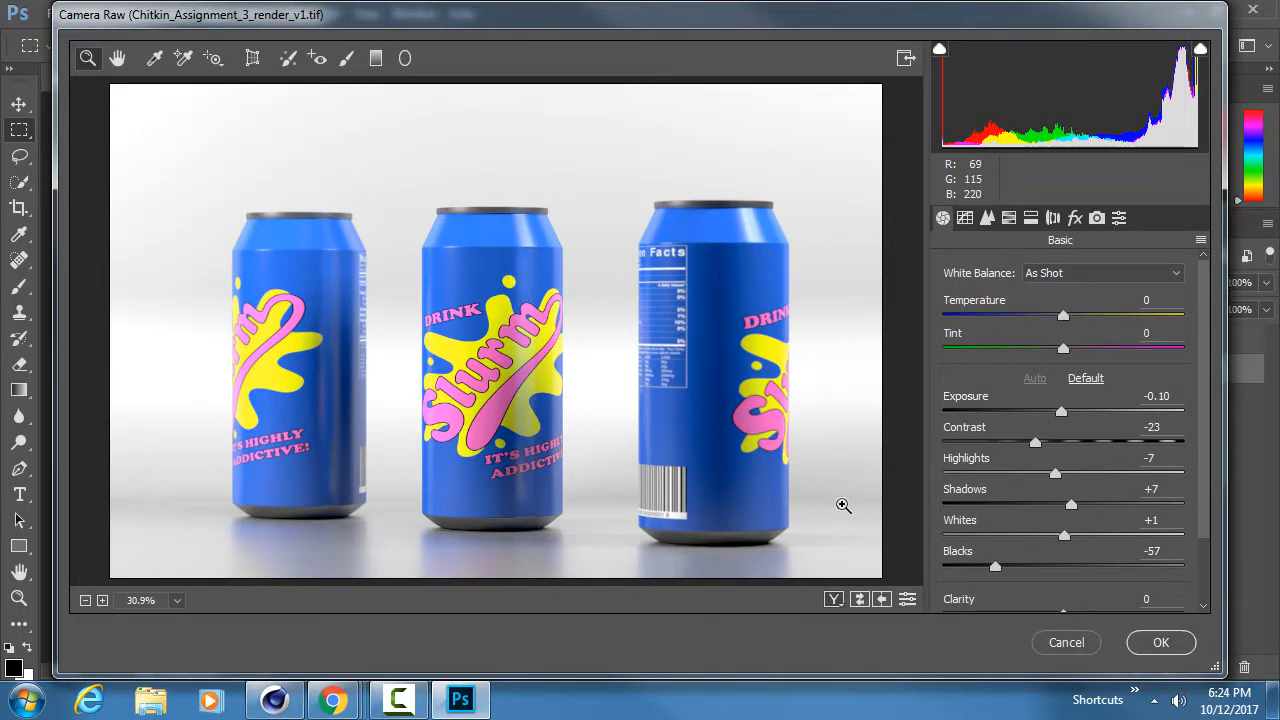
{"action": "left_click", "coordinate": [860, 599]}
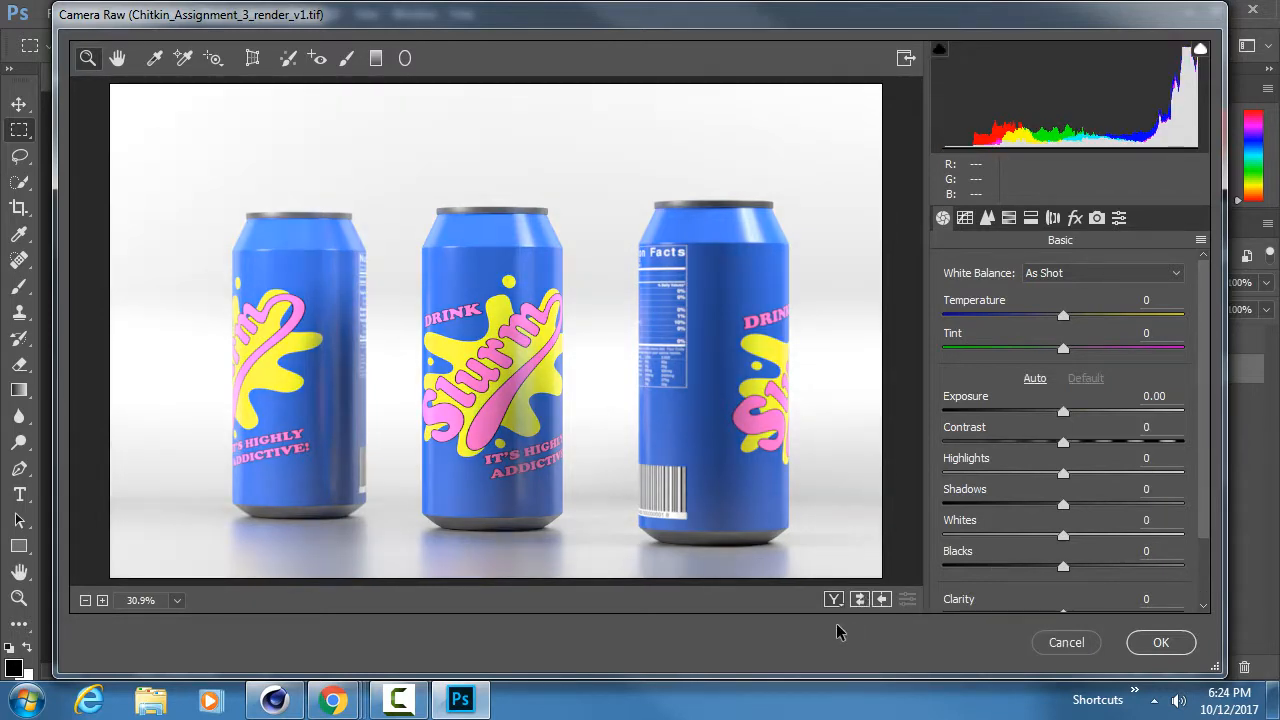
{"action": "key", "text": "p"}
{"action": "key", "text": "p"}
{"action": "key", "text": "p"}
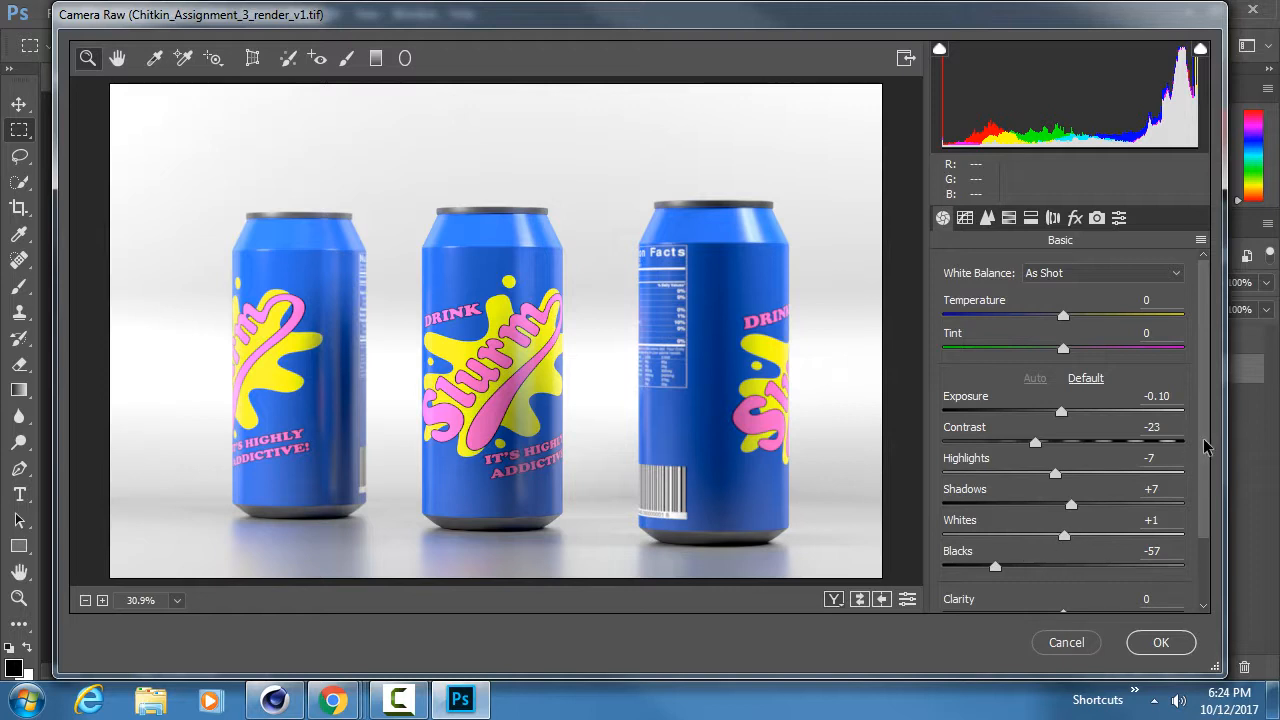
Set Clarity to +8, Vibrance to +17 and Saturation to +4 in the Basic adjustments.
{"action": "scroll", "coordinate": [1207, 448], "scroll_direction": "down", "scroll_amount": 2}
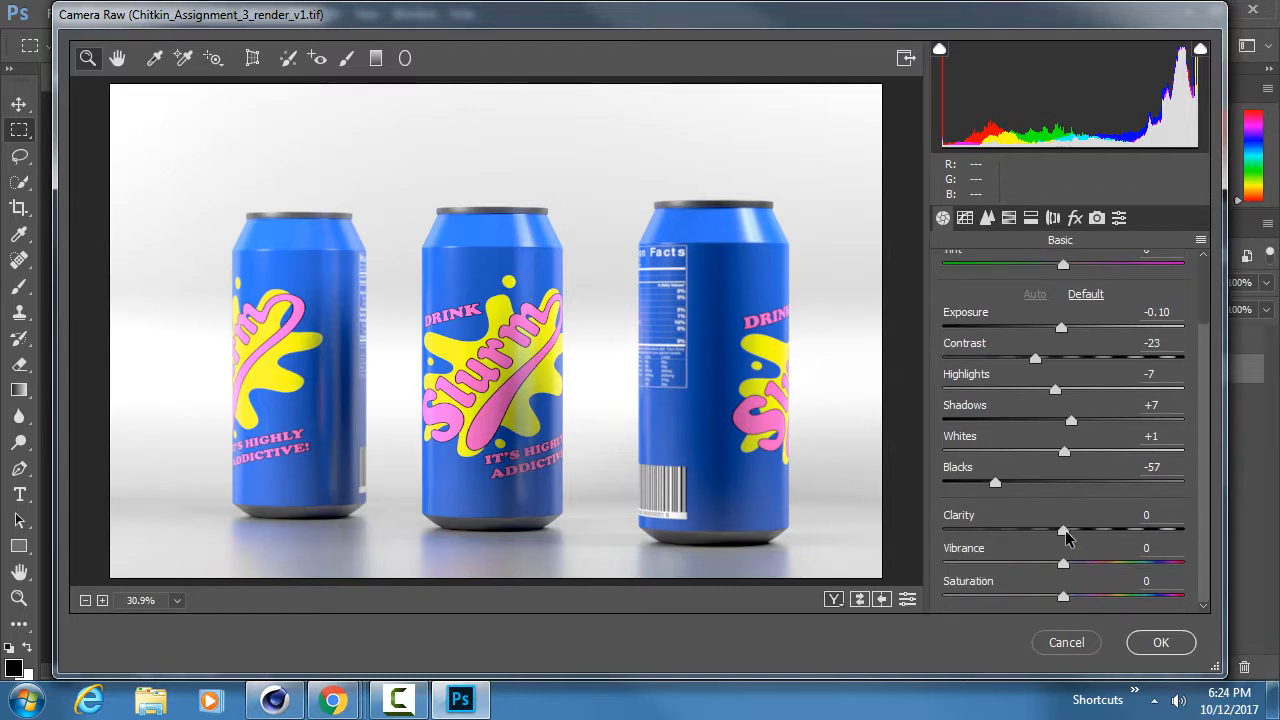
{"action": "left_click_drag", "start_coordinate": [1064, 531], "coordinate": [1070, 597]}
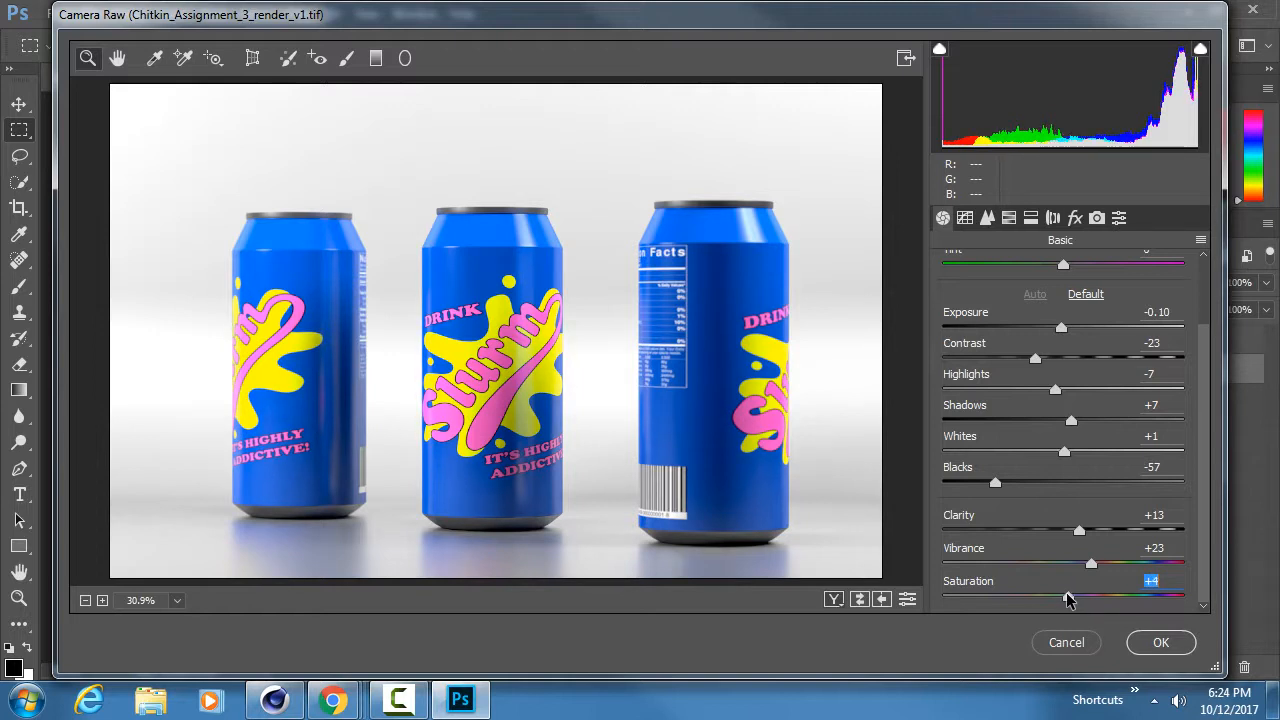
{"action": "left_click_drag", "start_coordinate": [1079, 530], "coordinate": [1072, 530]}
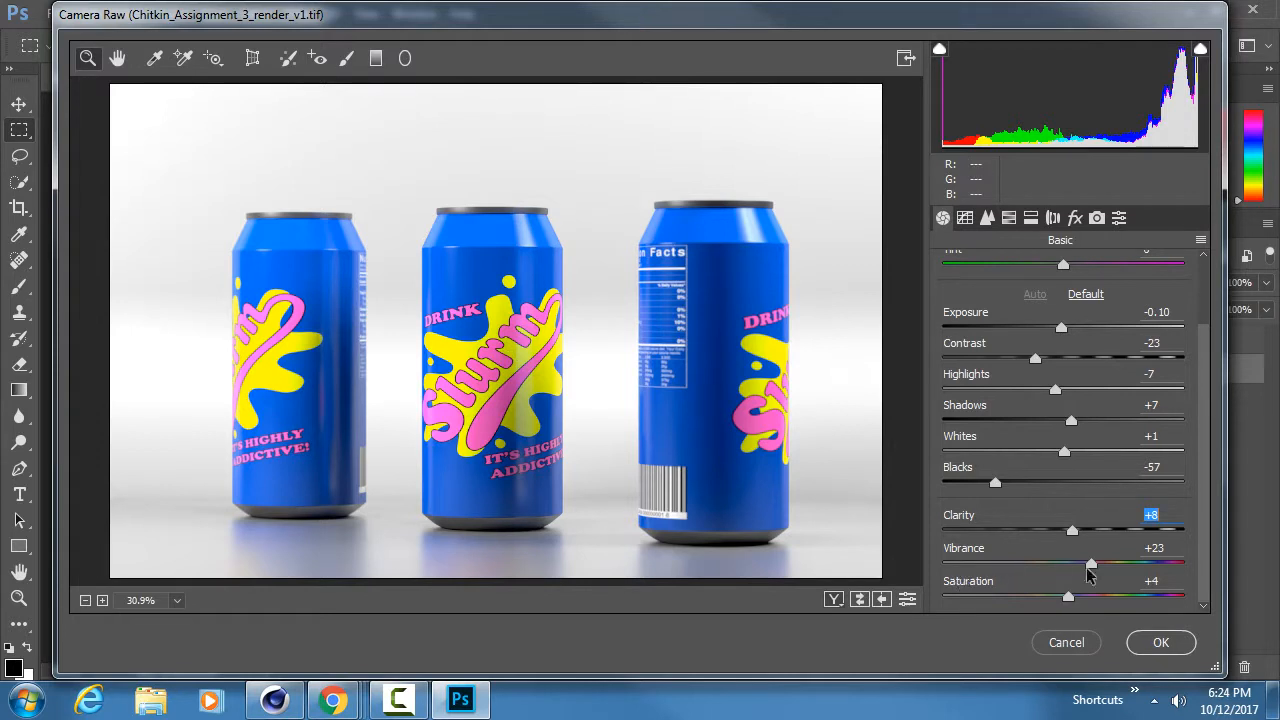
{"action": "left_click_drag", "start_coordinate": [1092, 563], "coordinate": [1083, 563]}
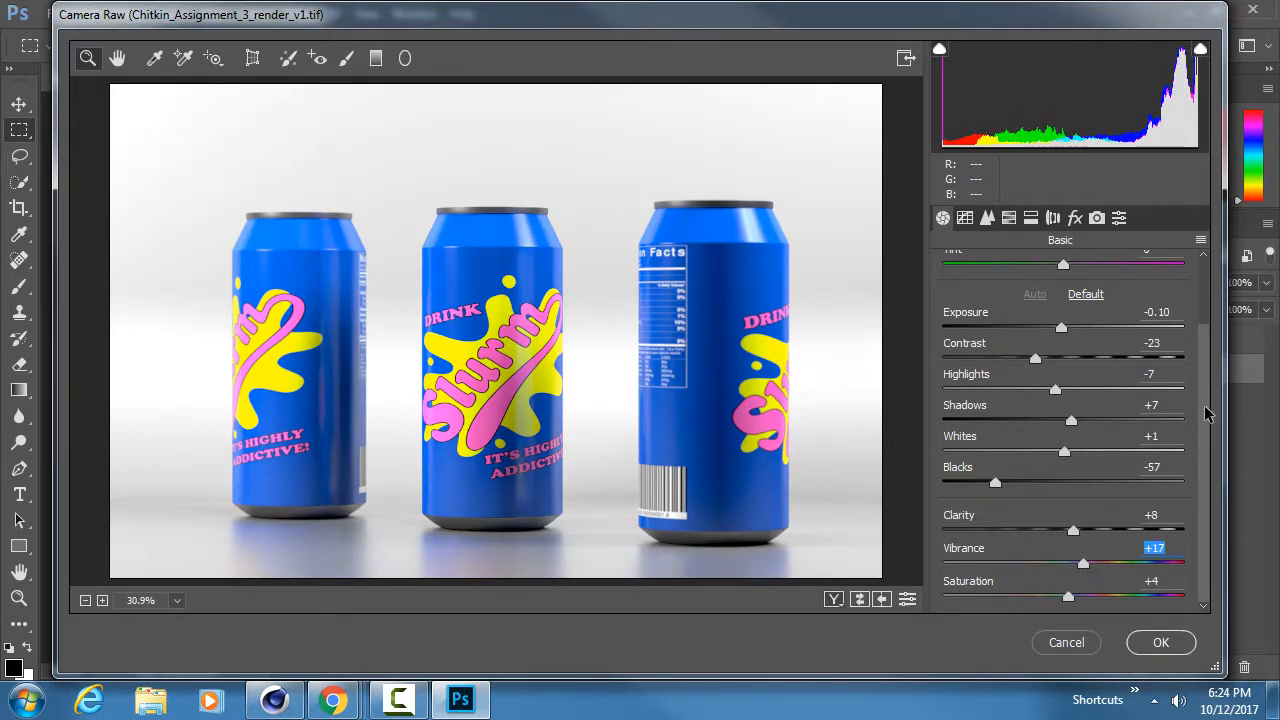
Set Luminance noise reduction to 42 in the Detail adjustments, judging it on the leftmost can's base and reflection at 100%.
{"action": "scroll", "coordinate": [1195, 320], "scroll_direction": "up", "scroll_amount": 3}
{"action": "left_click", "coordinate": [965, 218]}
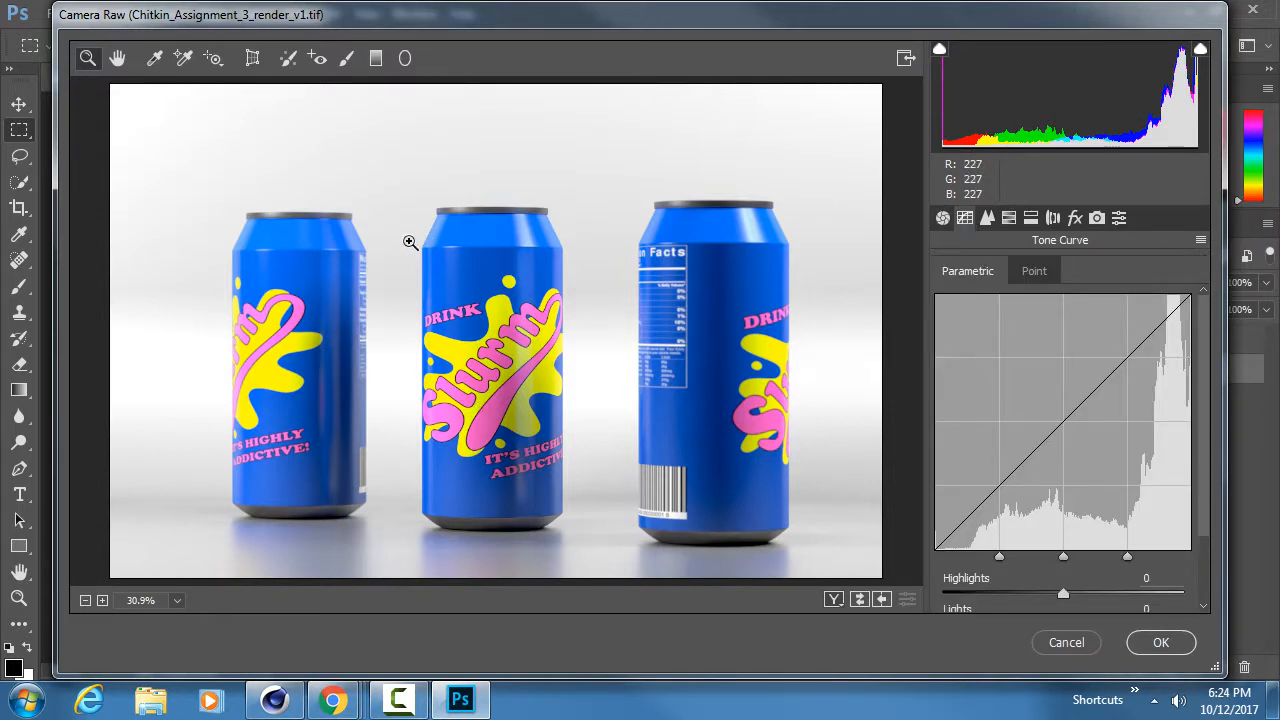
{"action": "left_click", "coordinate": [987, 218]}
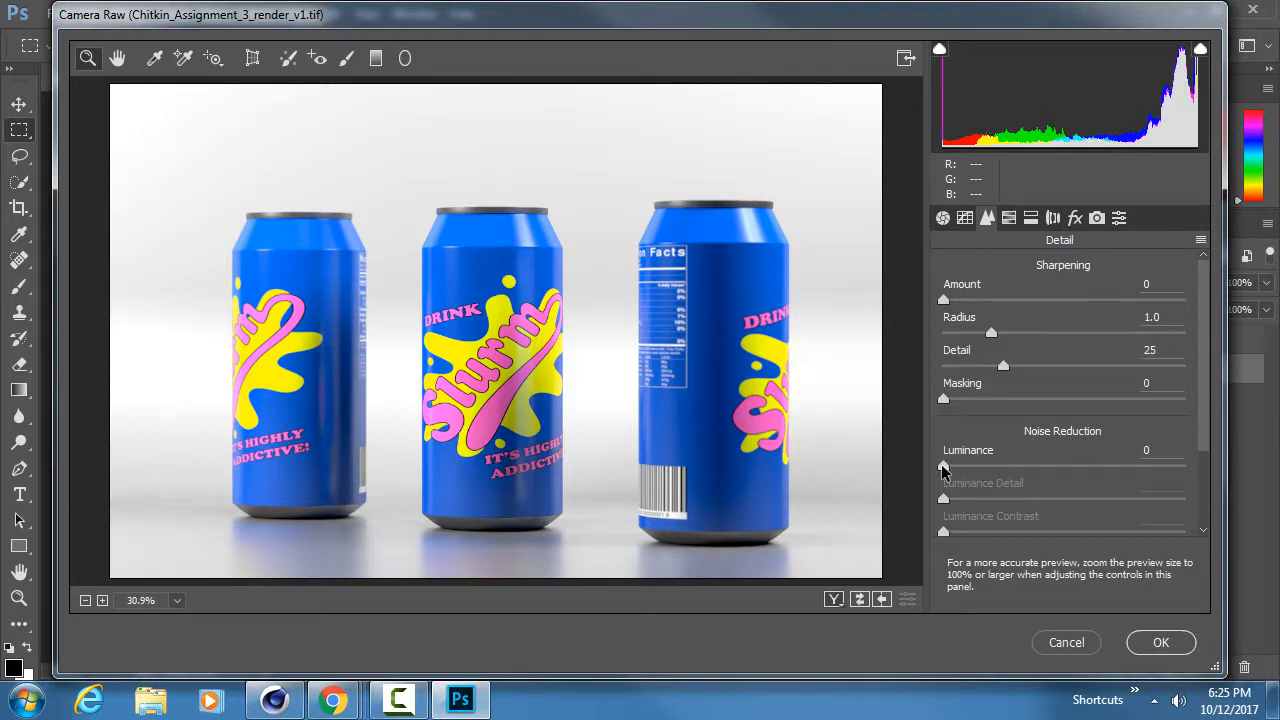
{"action": "left_click_drag", "start_coordinate": [943, 470], "coordinate": [967, 470]}
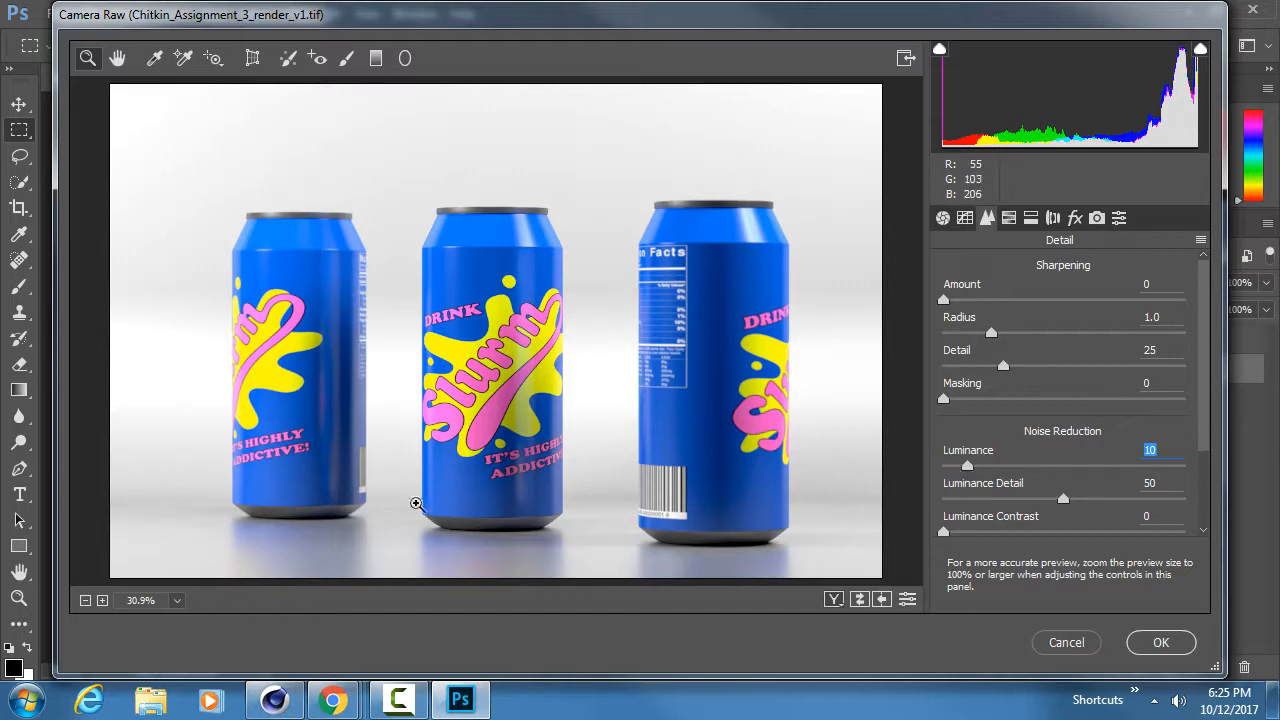
{"action": "left_click", "coordinate": [300, 542]}
{"action": "left_click", "coordinate": [264, 545]}
{"action": "left_click", "coordinate": [383, 506]}
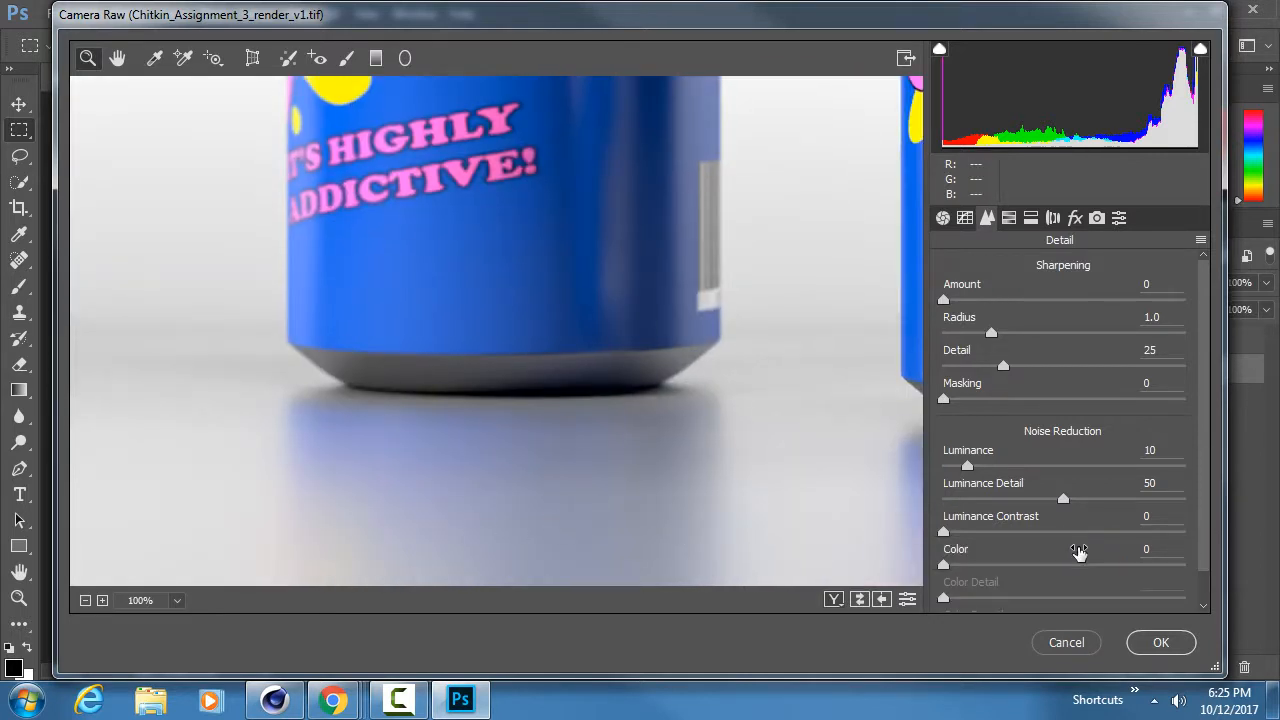
{"action": "left_click_drag", "start_coordinate": [969, 470], "coordinate": [1046, 466]}
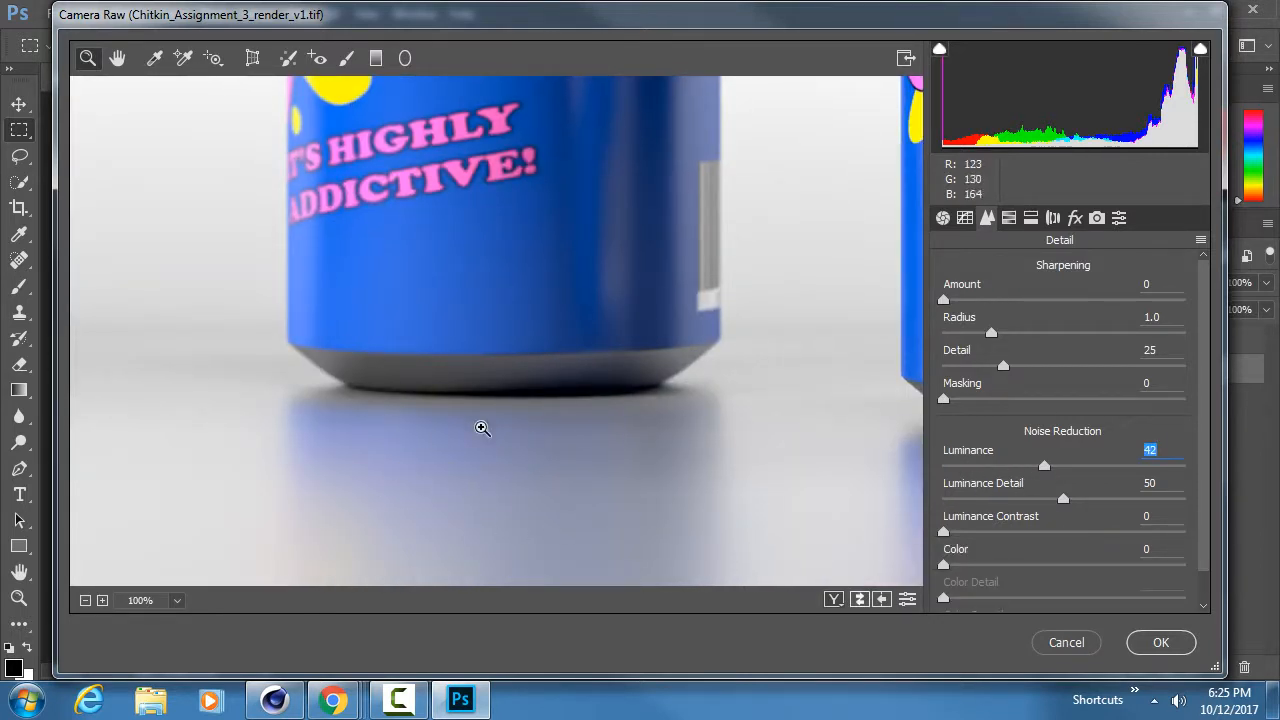
Set Luminance noise reduction to 0 to compare the noise around the can's base, and undo that change.
{"action": "type", "text": "0"}
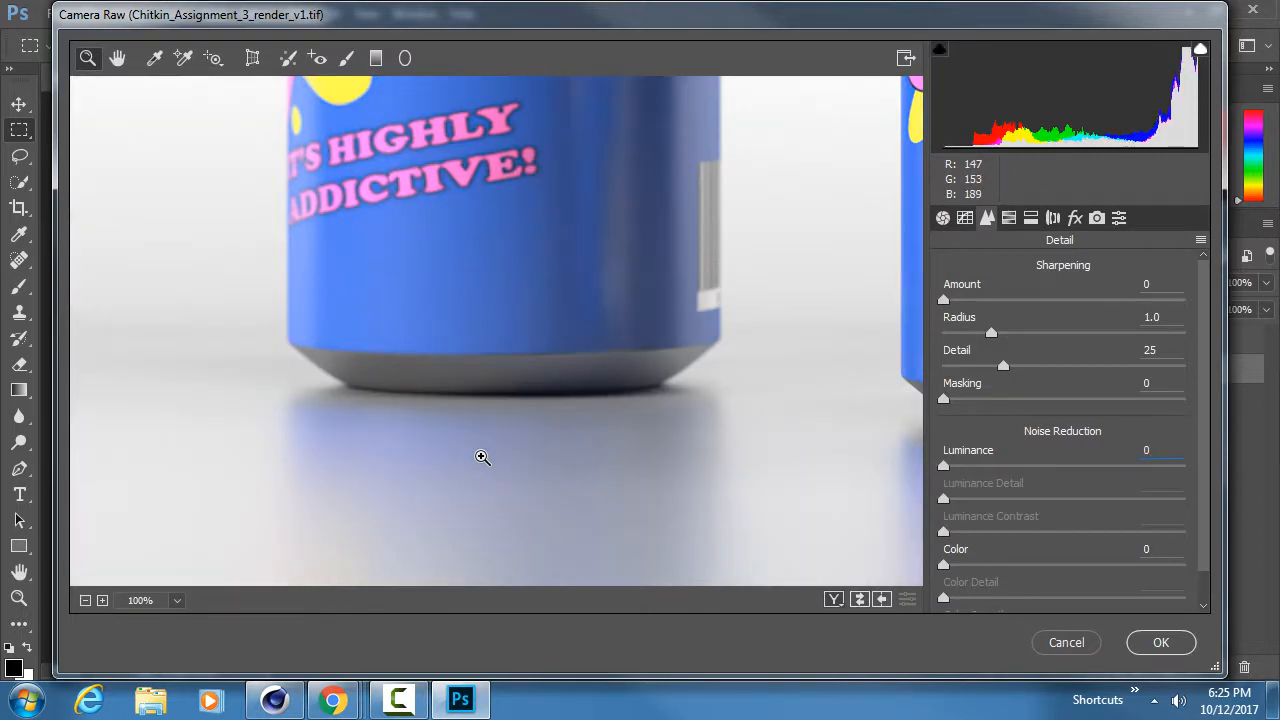
{"action": "key", "text": "ctrl+z"}
{"action": "key", "text": "ctrl+z"}
{"action": "key", "text": "ctrl+z"}
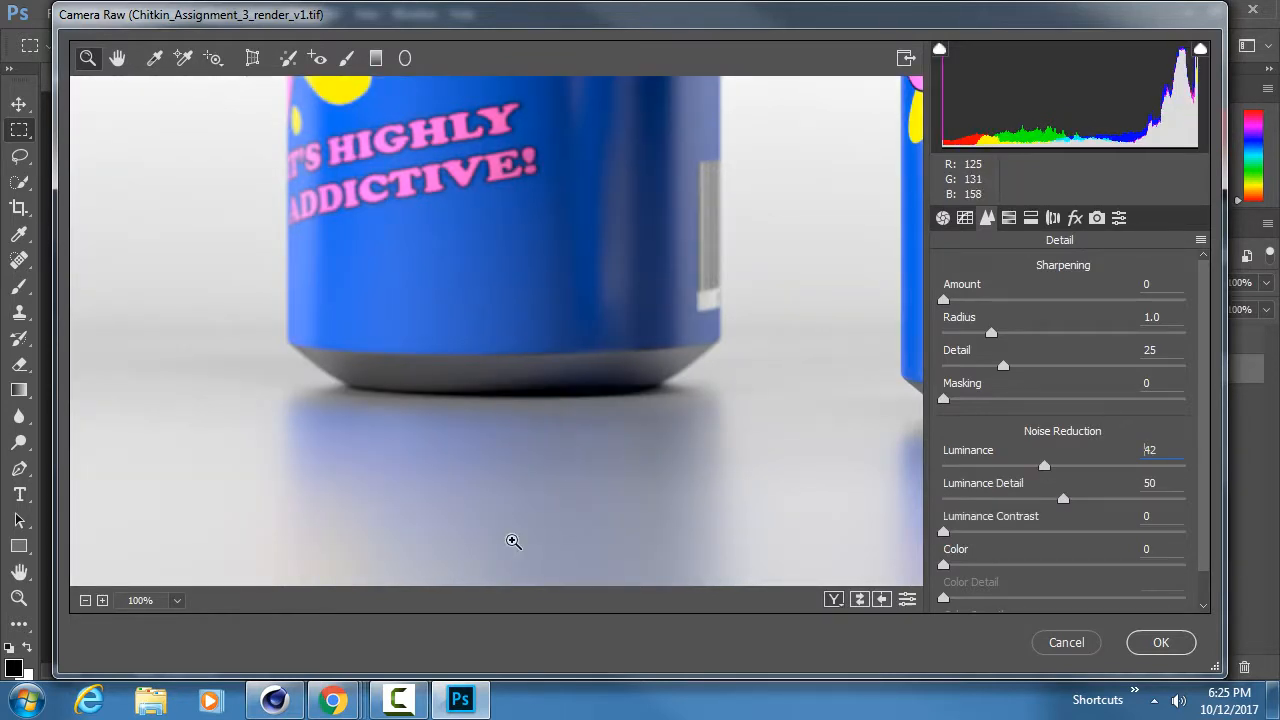
{"action": "left_click", "coordinate": [85, 600]}
{"action": "left_click", "coordinate": [85, 600]}
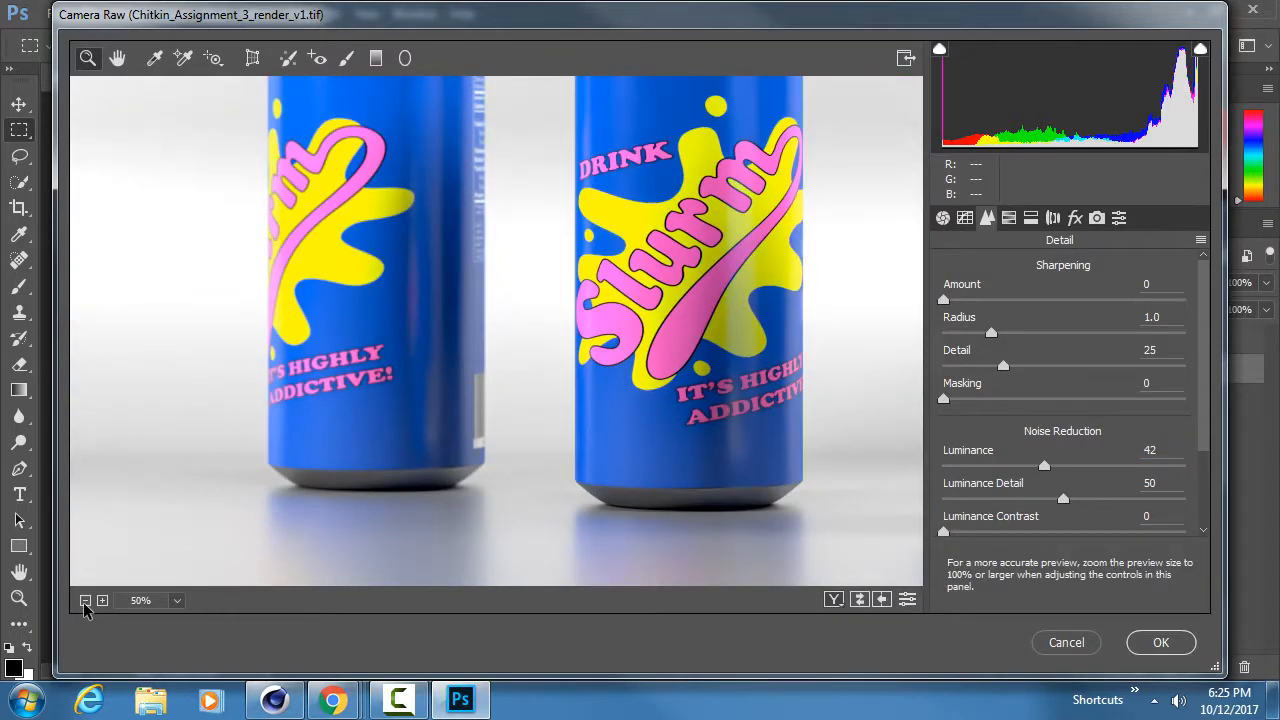
{"action": "left_click", "coordinate": [85, 600]}
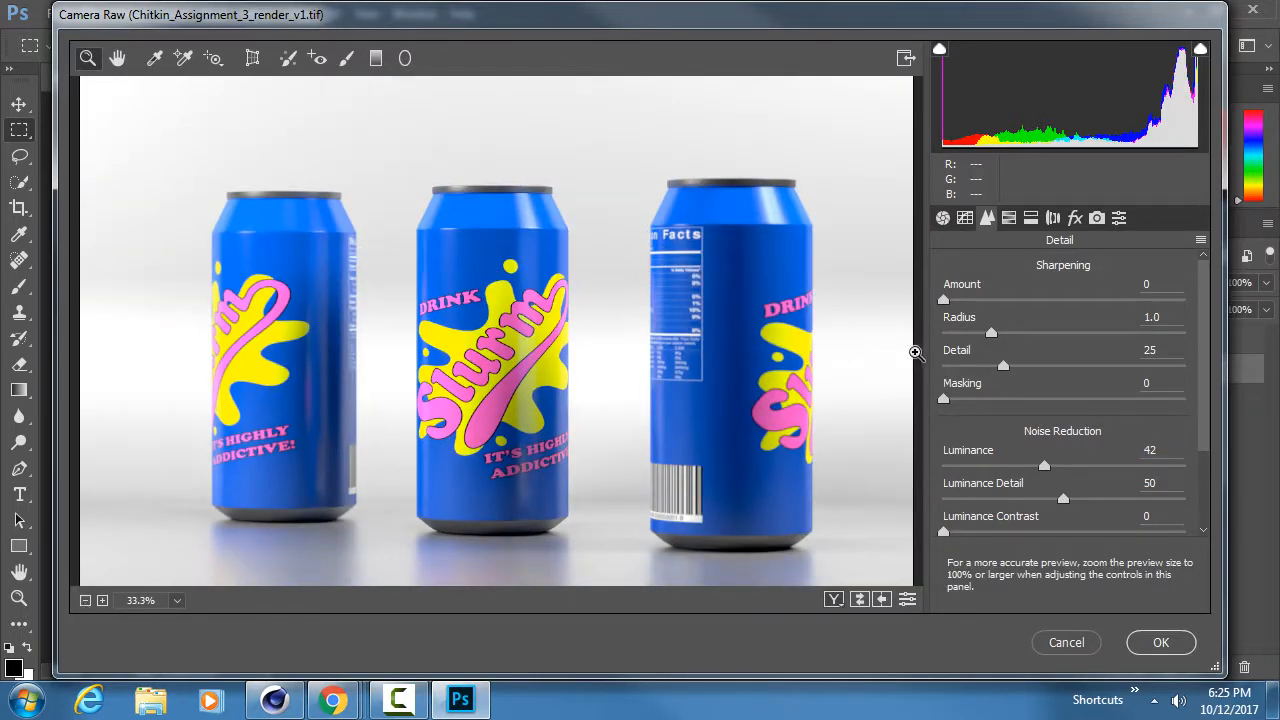
Set the HSL saturation of Yellows to -11, Greens to -25, Blues to -13, Purples to -8 and Magentas to +1.
{"action": "left_click", "coordinate": [1009, 218]}
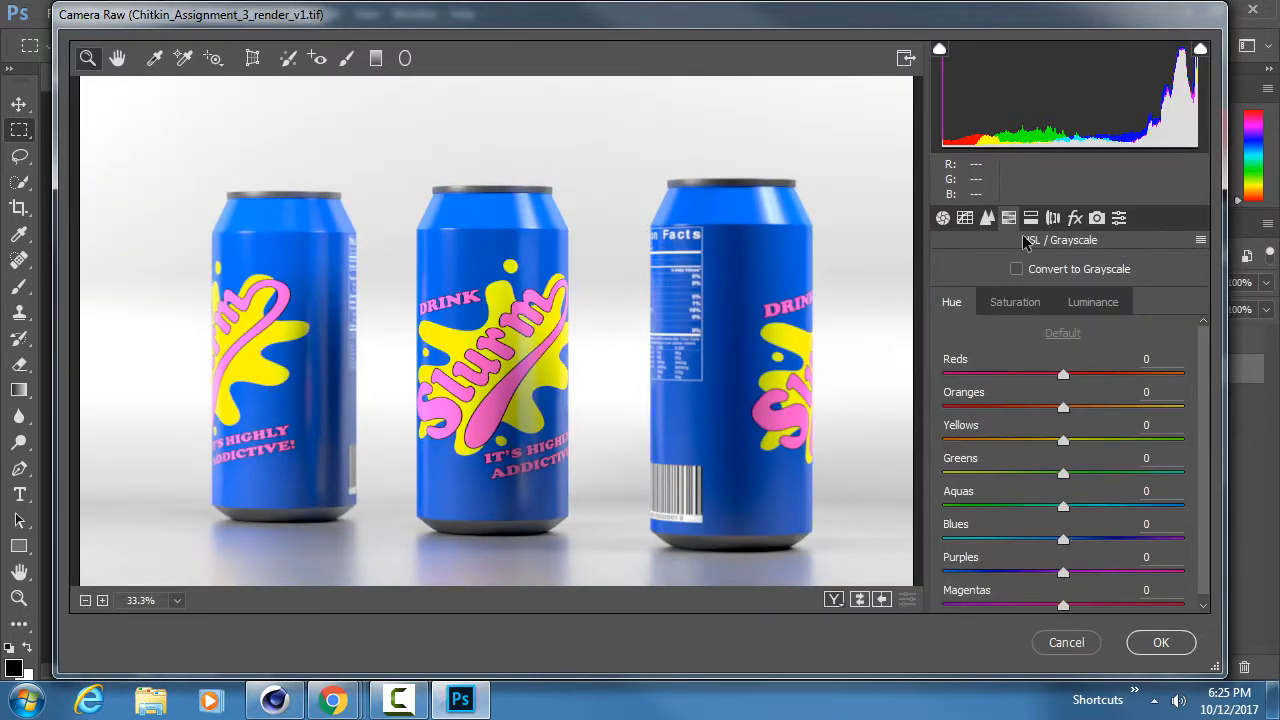
{"action": "left_click", "coordinate": [1014, 304]}
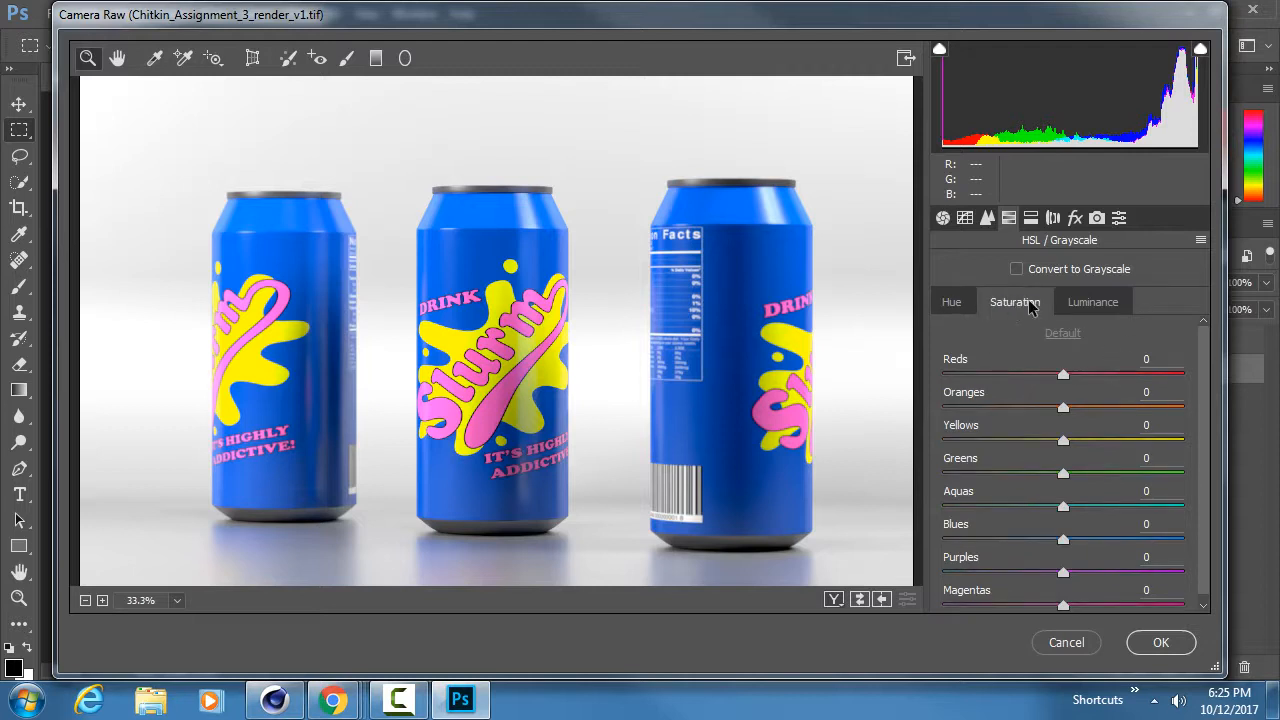
{"action": "scroll", "coordinate": [1209, 372], "scroll_direction": "down", "scroll_amount": 1}
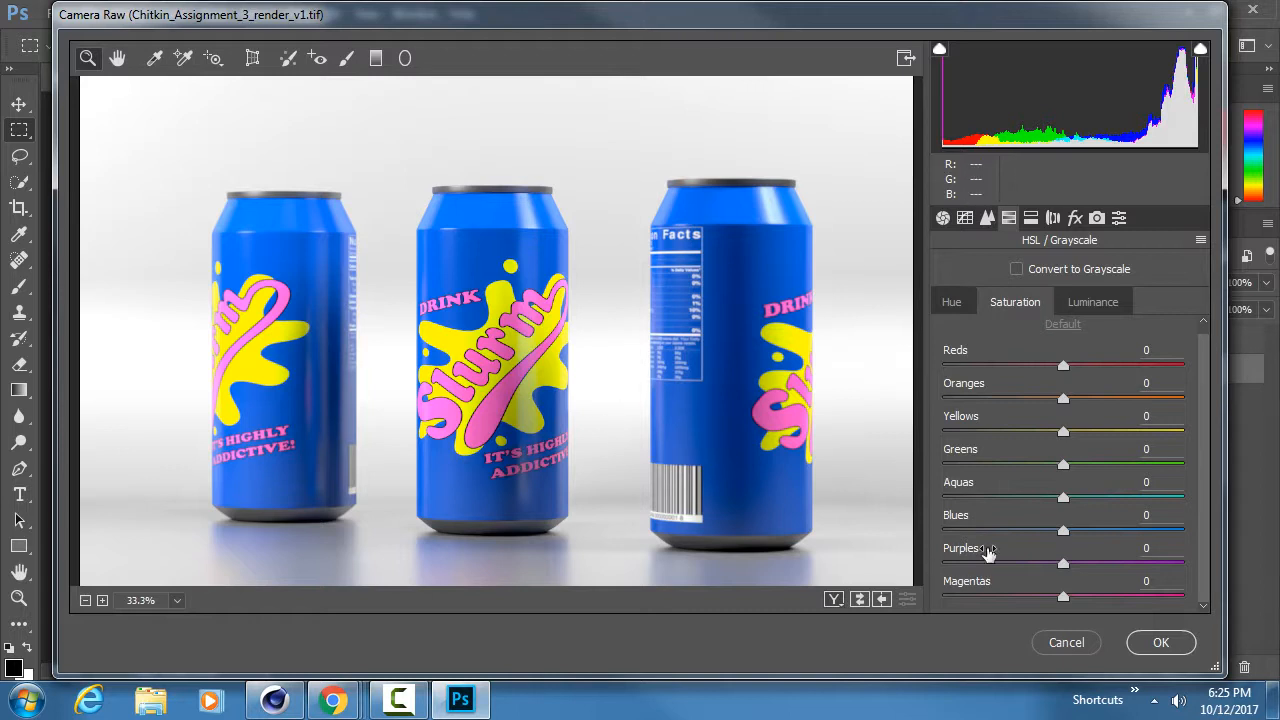
{"action": "left_click", "coordinate": [1063, 530]}
{"action": "left_click_drag", "start_coordinate": [1063, 533], "coordinate": [1049, 534]}
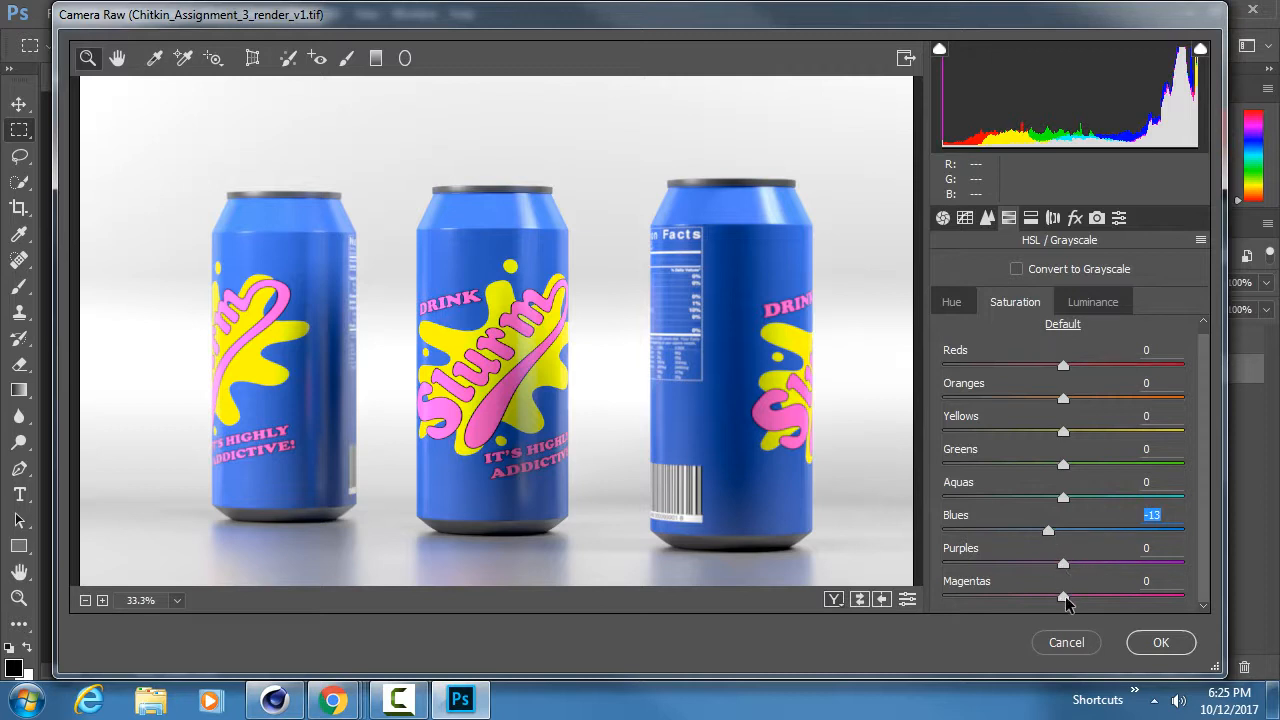
{"action": "left_click_drag", "start_coordinate": [1064, 596], "coordinate": [1039, 564]}
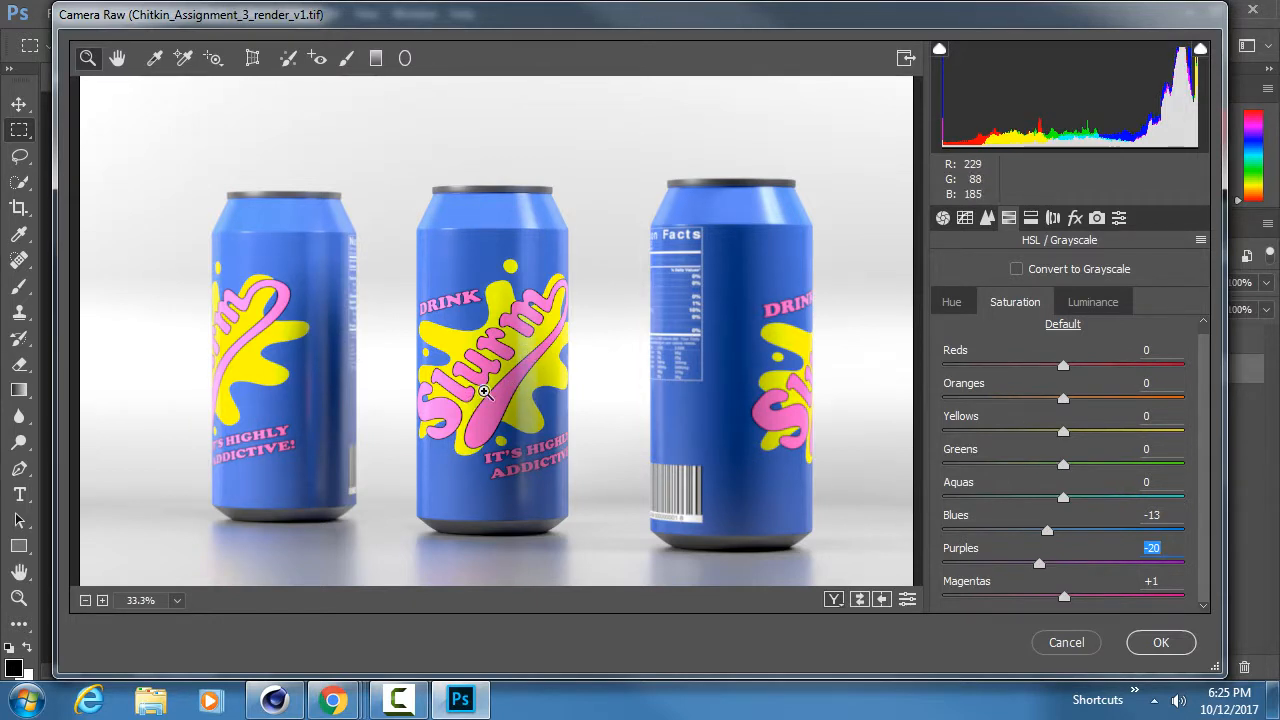
{"action": "left_click_drag", "start_coordinate": [1040, 565], "coordinate": [1055, 566]}
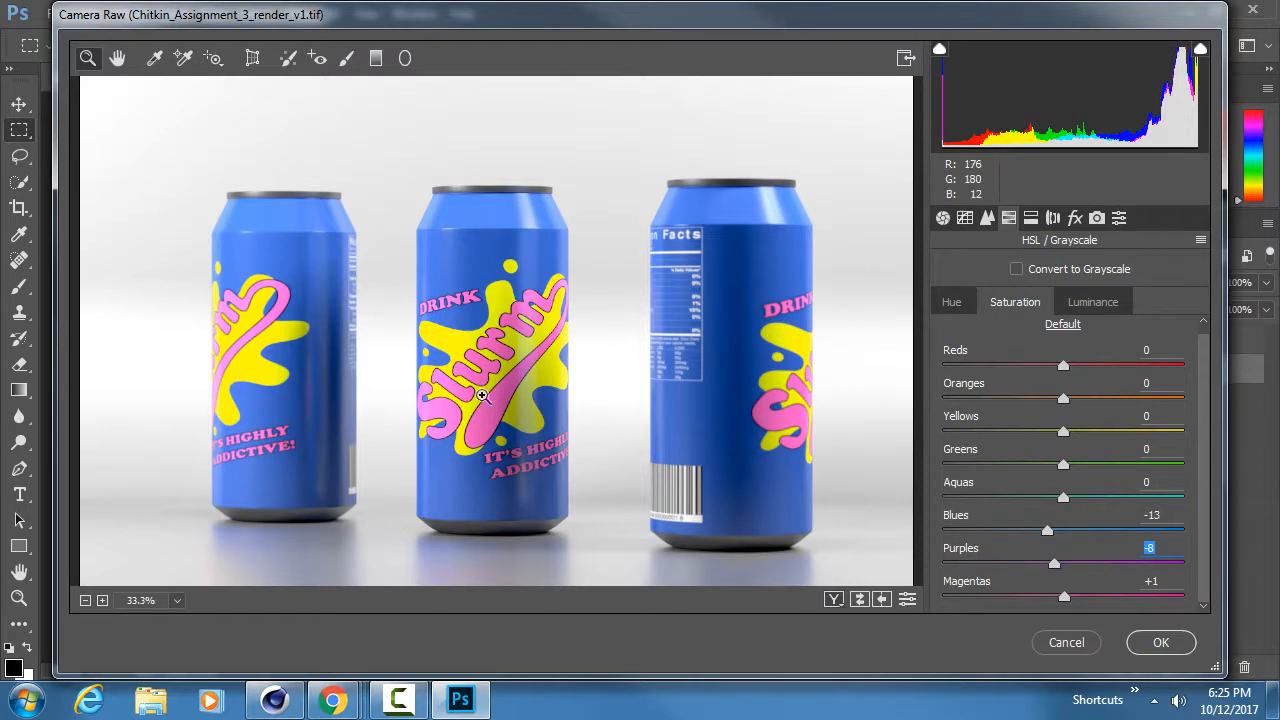
{"action": "left_click_drag", "start_coordinate": [1063, 431], "coordinate": [1032, 465]}
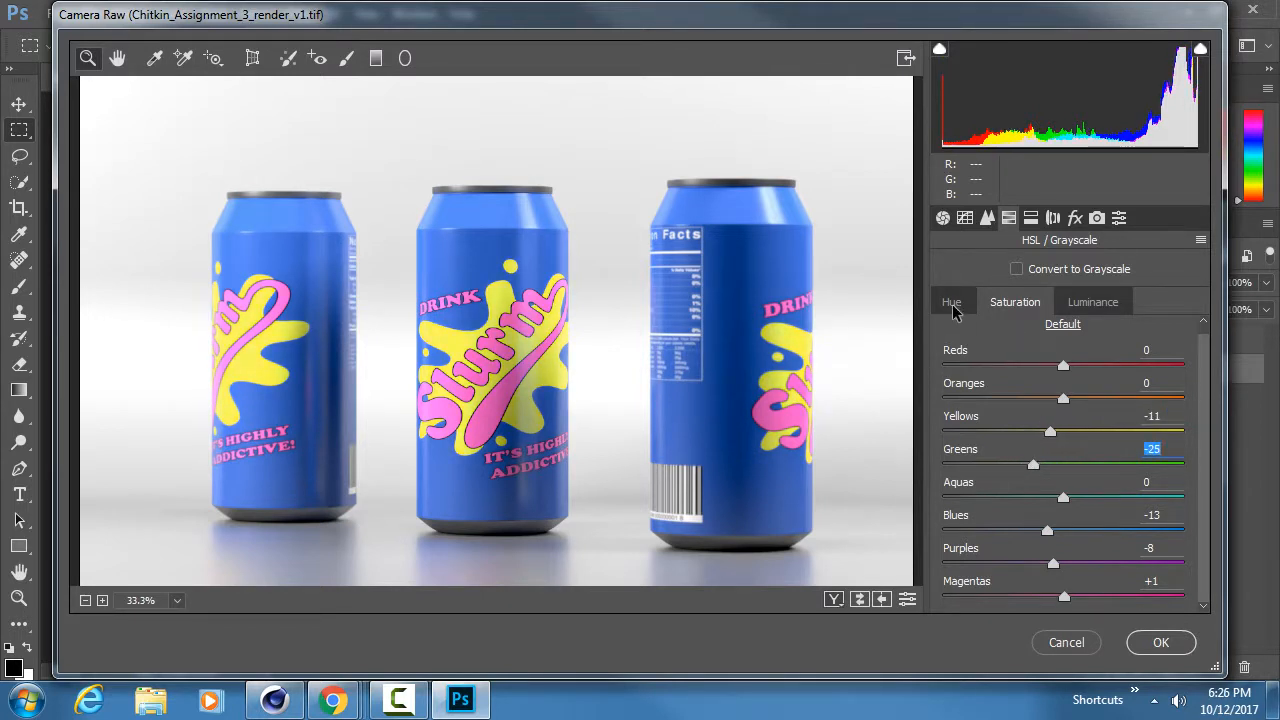
Try shifting the Magentas hue towards red in the HSL adjustments, and undo the change.
{"action": "left_click", "coordinate": [953, 304]}
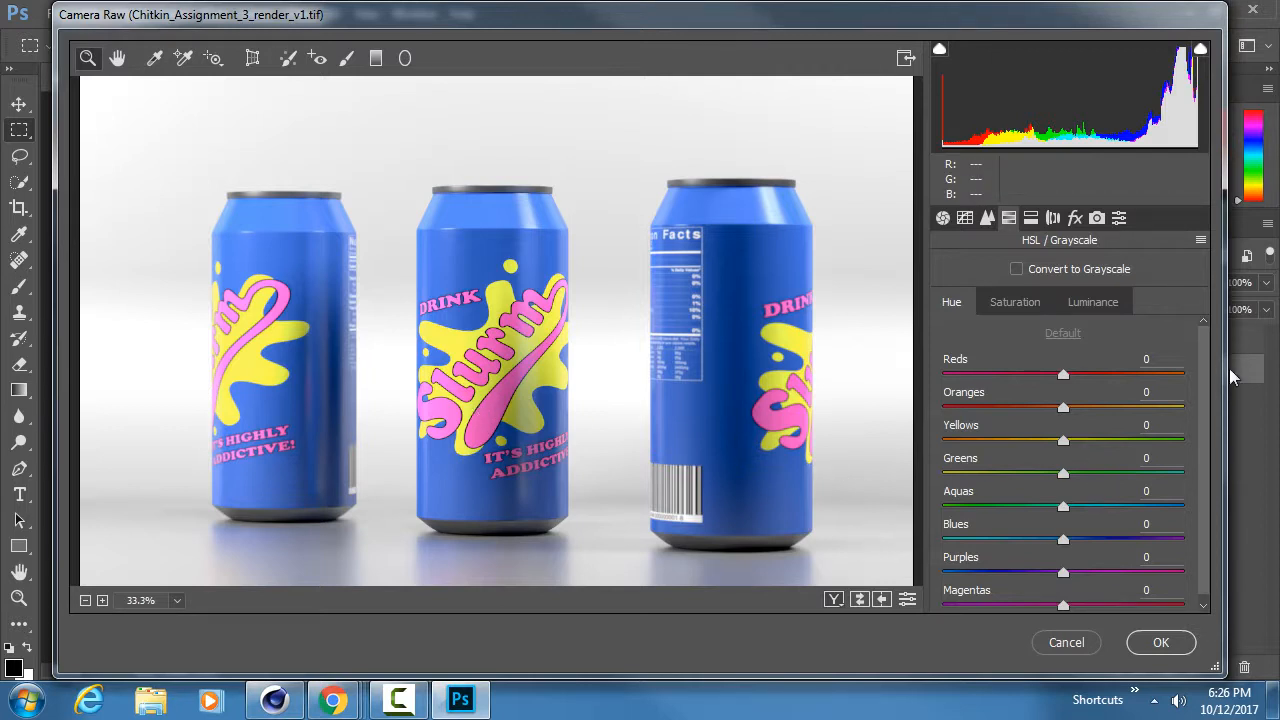
{"action": "left_click_drag", "start_coordinate": [1207, 363], "coordinate": [1210, 413]}
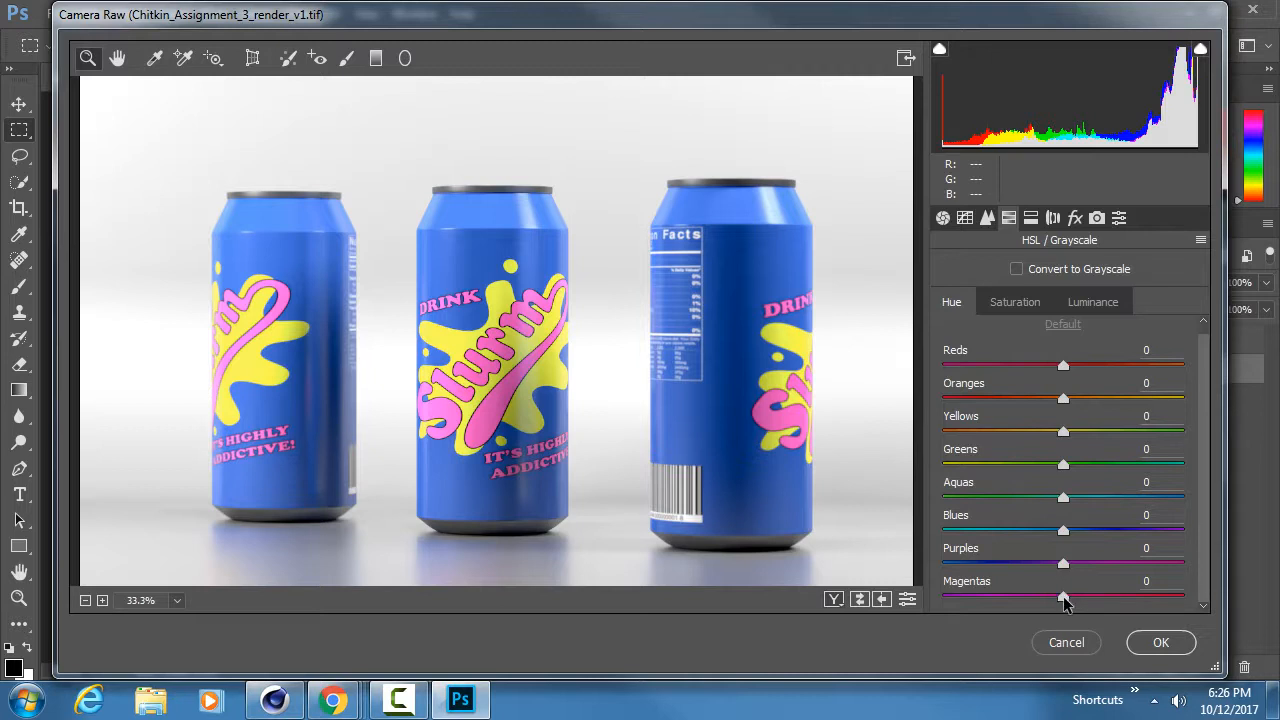
{"action": "left_click_drag", "start_coordinate": [1064, 598], "coordinate": [1122, 600]}
{"action": "key", "text": "Down"}
{"action": "key", "text": "Down"}
{"action": "key", "text": "Down"}
{"action": "key", "text": "Down"}
{"action": "key", "text": "ctrl+z"}
{"action": "key", "text": "ctrl+z"}
Apply Split Toning with Highlights at Hue 69 and Saturation 24, and Shadows at Hue 224 and Saturation 32.
{"action": "left_click", "coordinate": [1033, 220]}
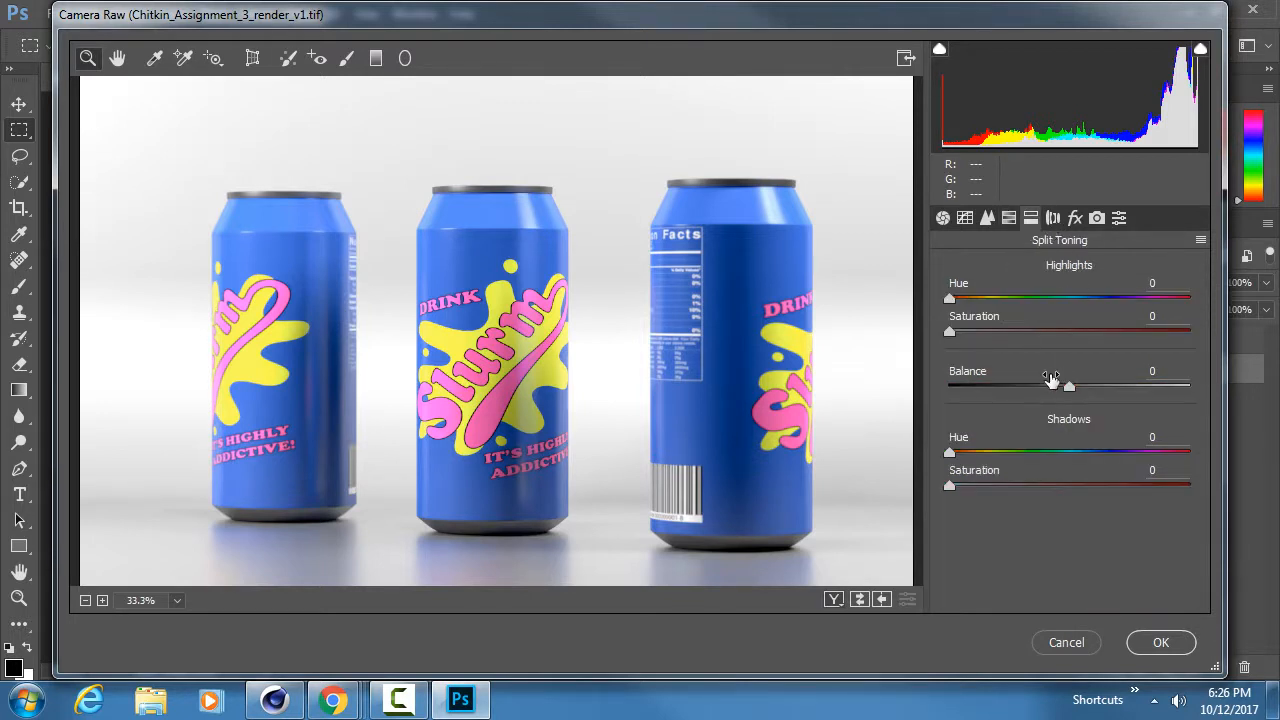
{"action": "left_click_drag", "start_coordinate": [950, 299], "coordinate": [1007, 334]}
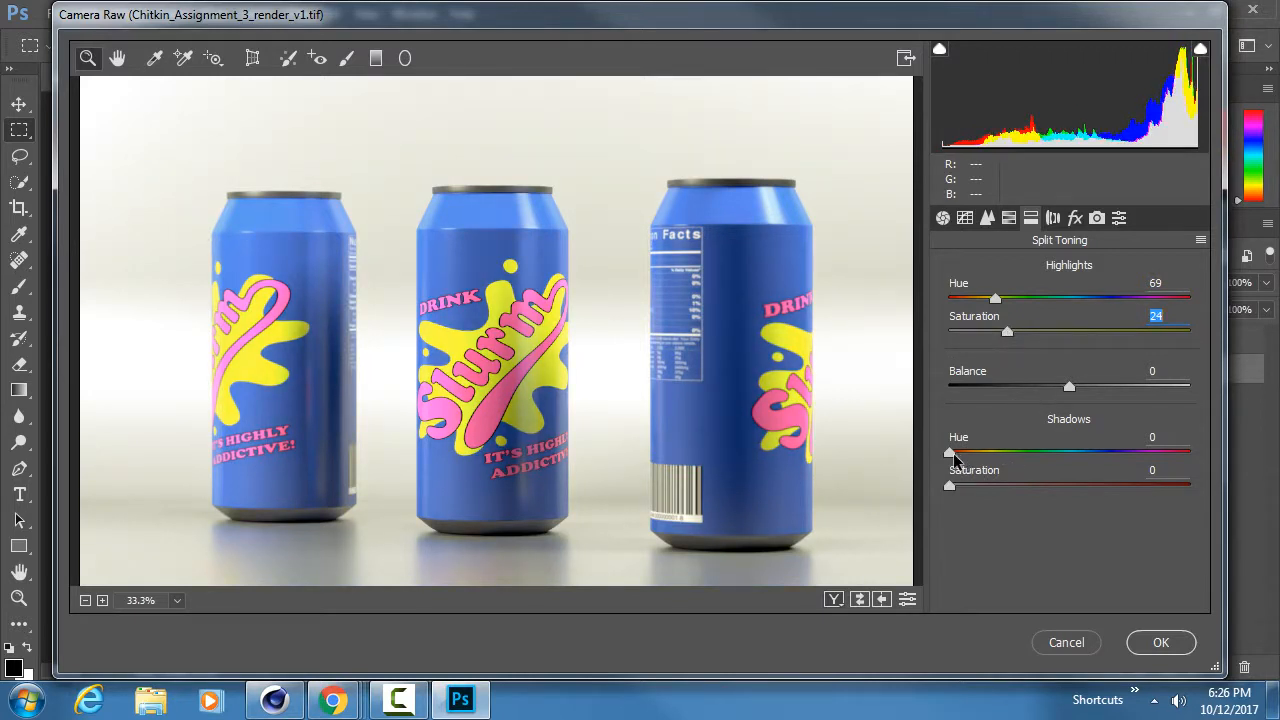
{"action": "left_click_drag", "start_coordinate": [949, 455], "coordinate": [1099, 456]}
{"action": "left_click_drag", "start_coordinate": [958, 485], "coordinate": [1016, 487]}
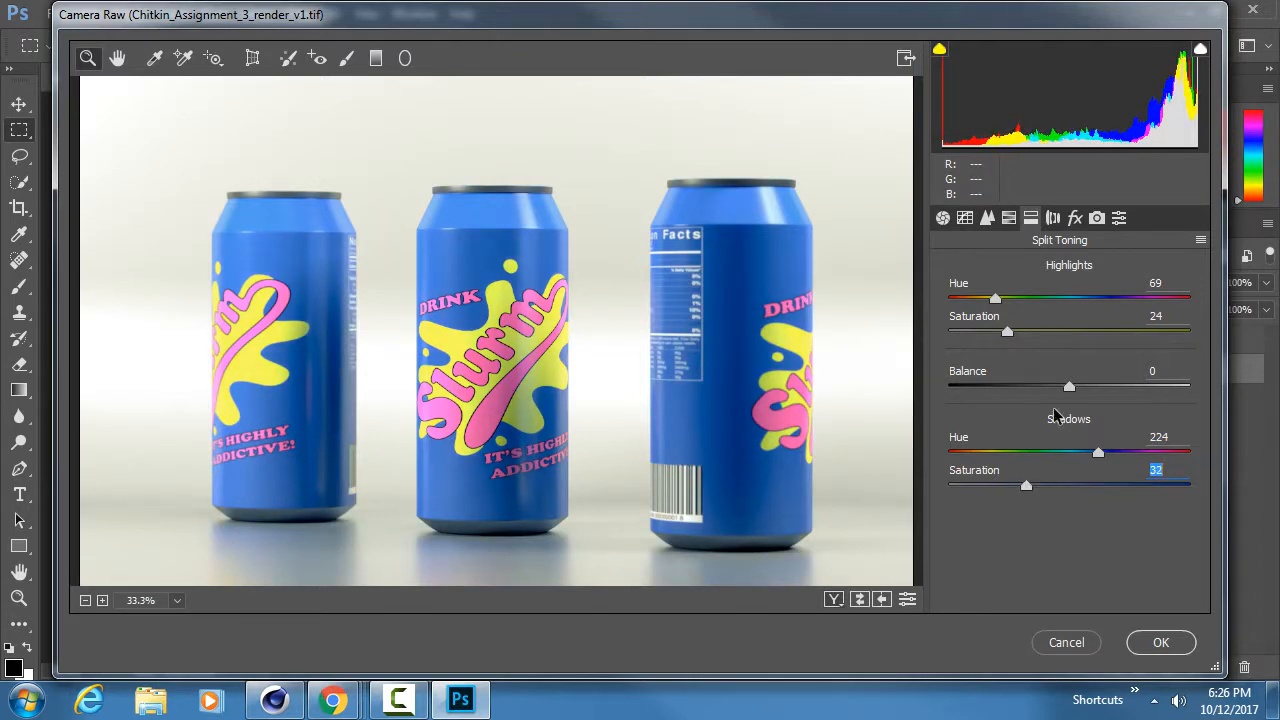
{"action": "key", "text": "Return"}
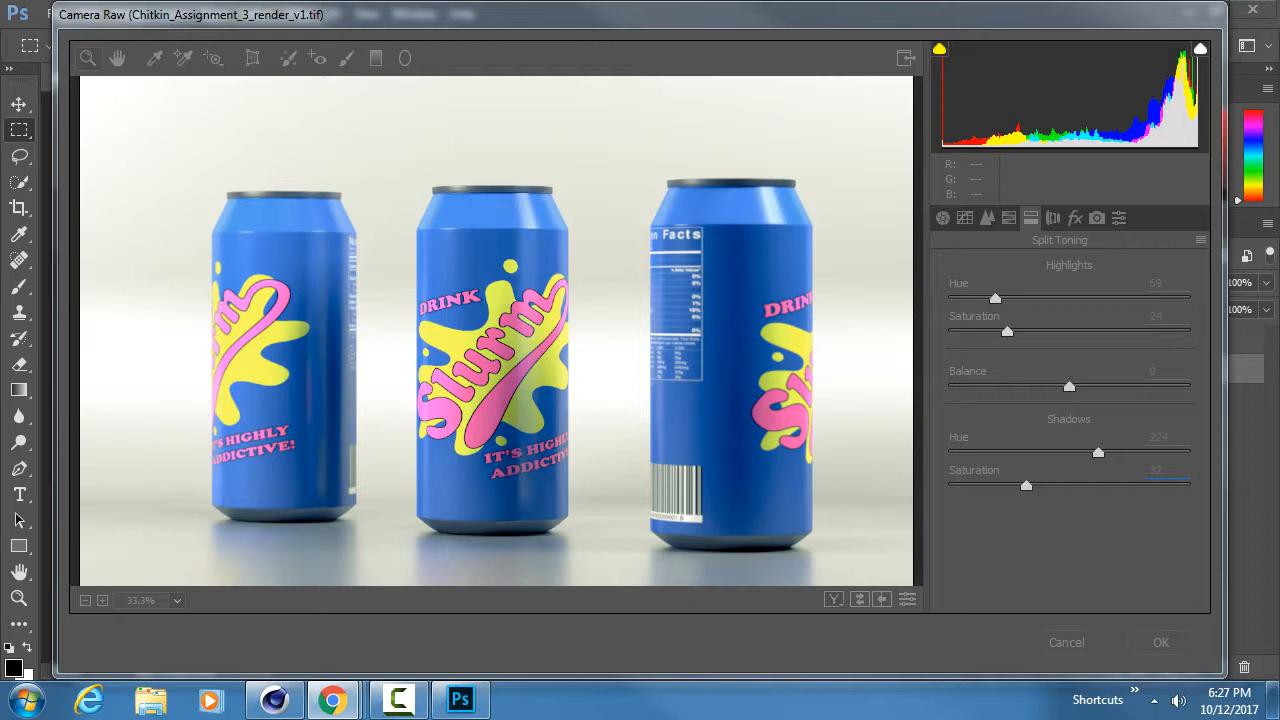
Switch to Chrome, look through the image results for "cyan and orange movie poster" and preview the Transformers poster's colors.
{"action": "left_click_drag", "start_coordinate": [1279, 350], "coordinate": [860, 55]}
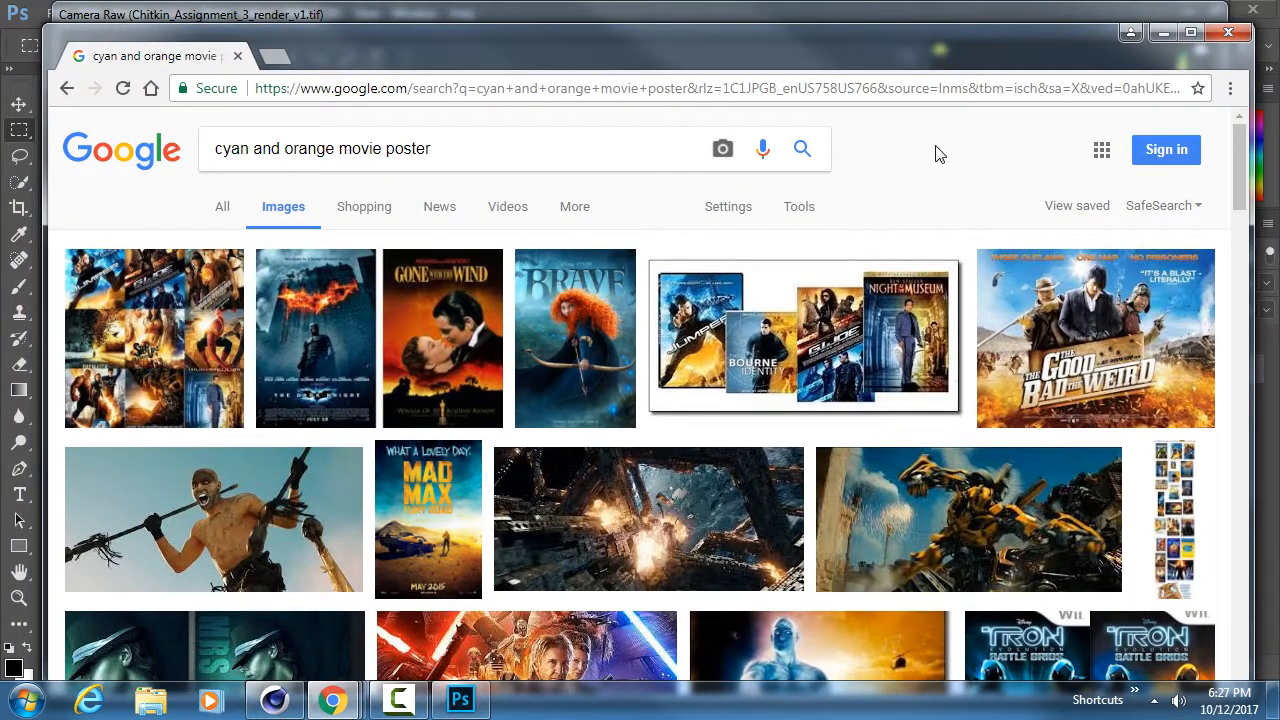
{"action": "scroll", "coordinate": [935, 148], "scroll_direction": "down", "scroll_amount": 1}
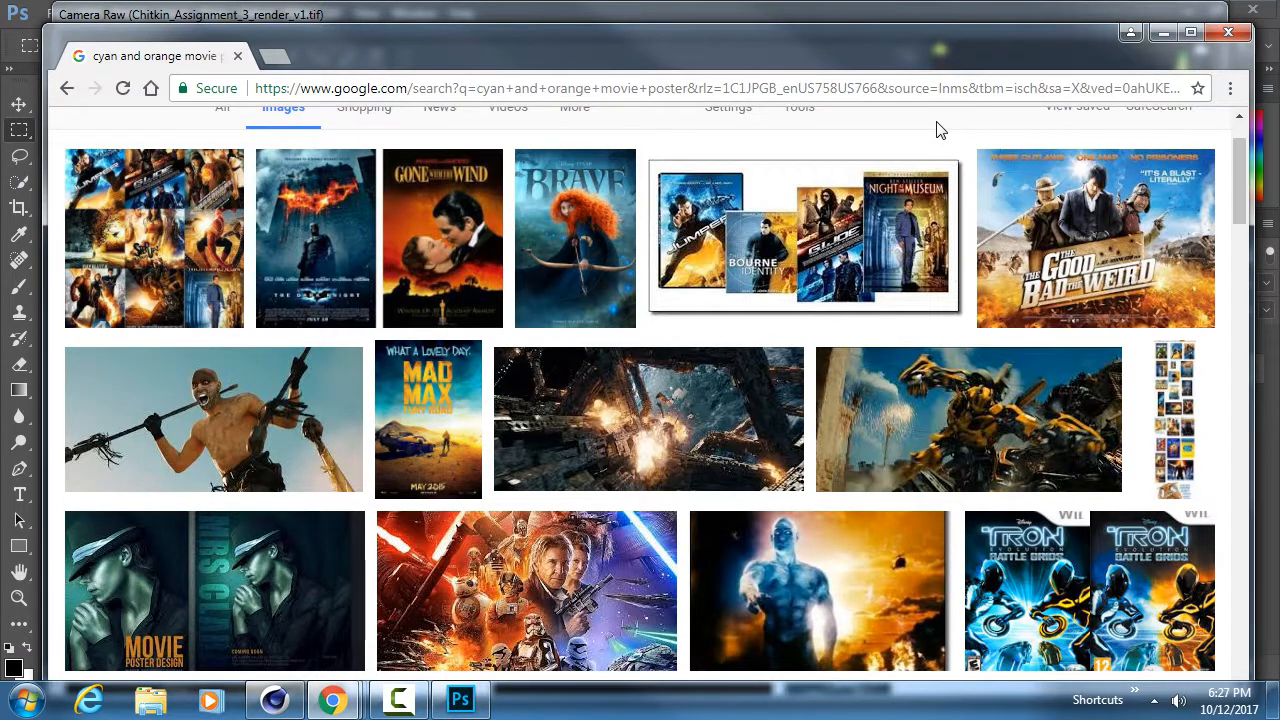
{"action": "scroll", "coordinate": [975, 125], "scroll_direction": "down", "scroll_amount": 5}
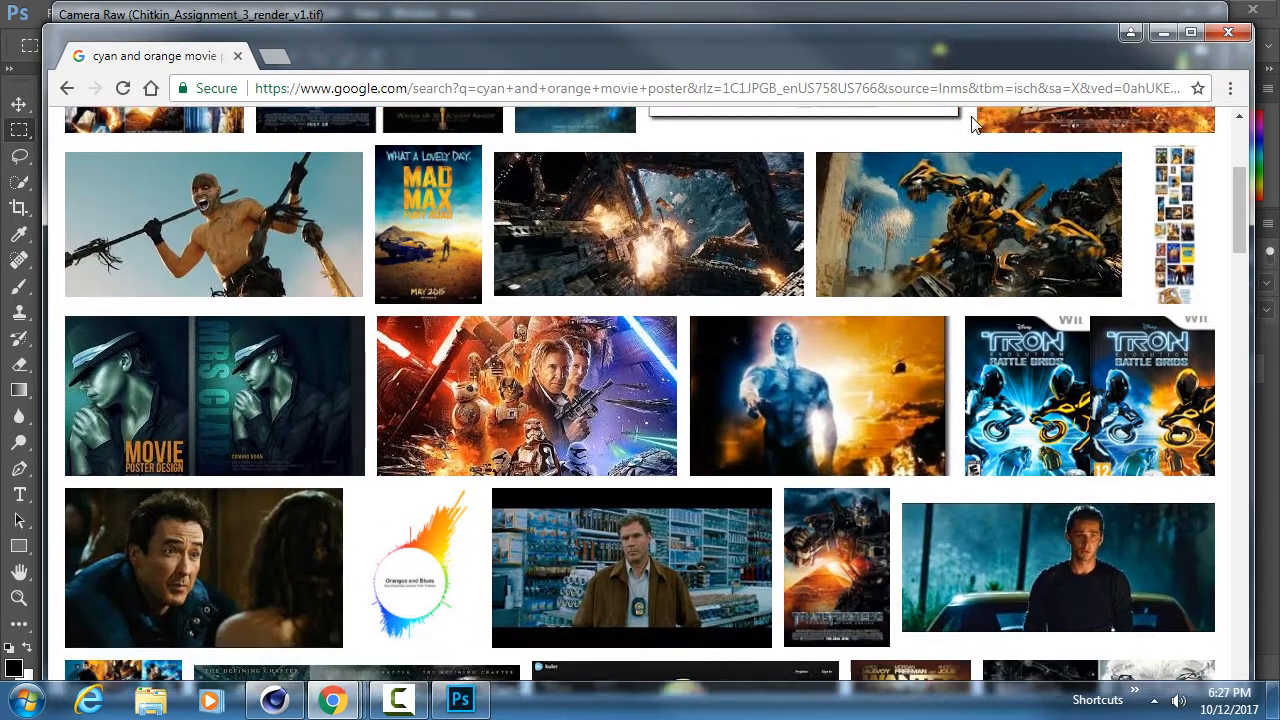
{"action": "scroll", "coordinate": [975, 125], "scroll_direction": "down", "scroll_amount": 10}
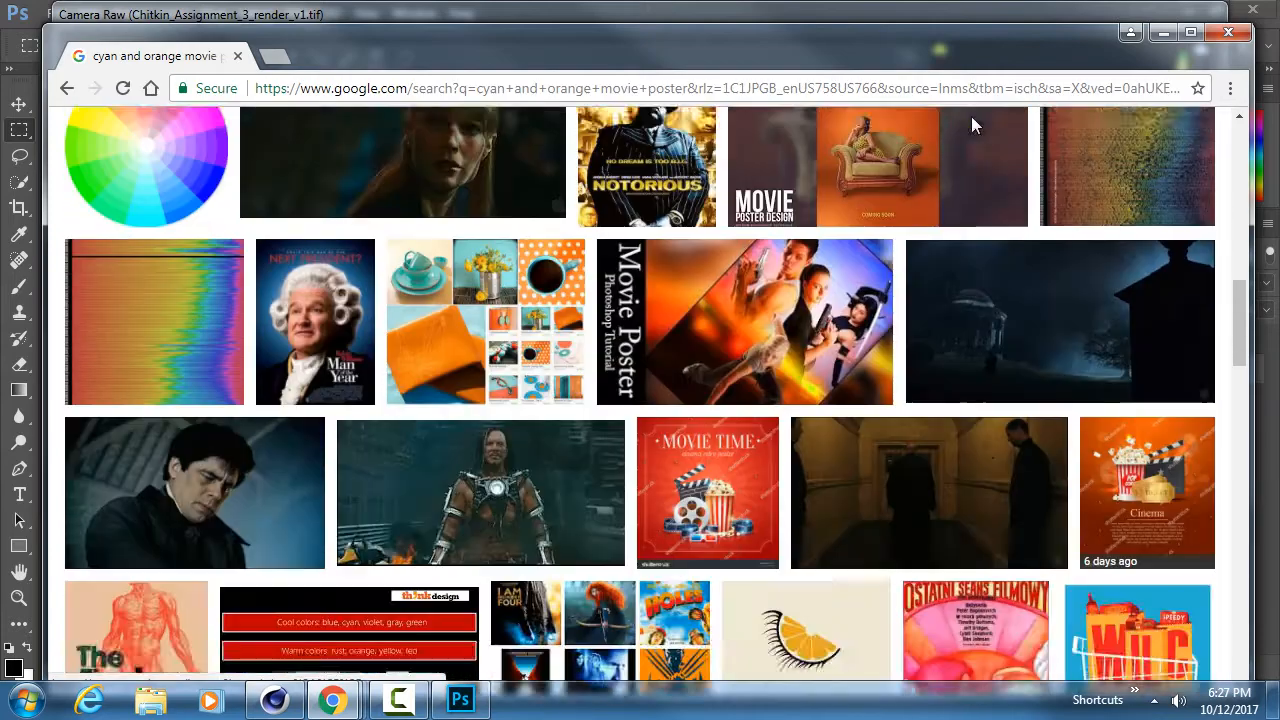
{"action": "scroll", "coordinate": [975, 122], "scroll_direction": "down", "scroll_amount": 8}
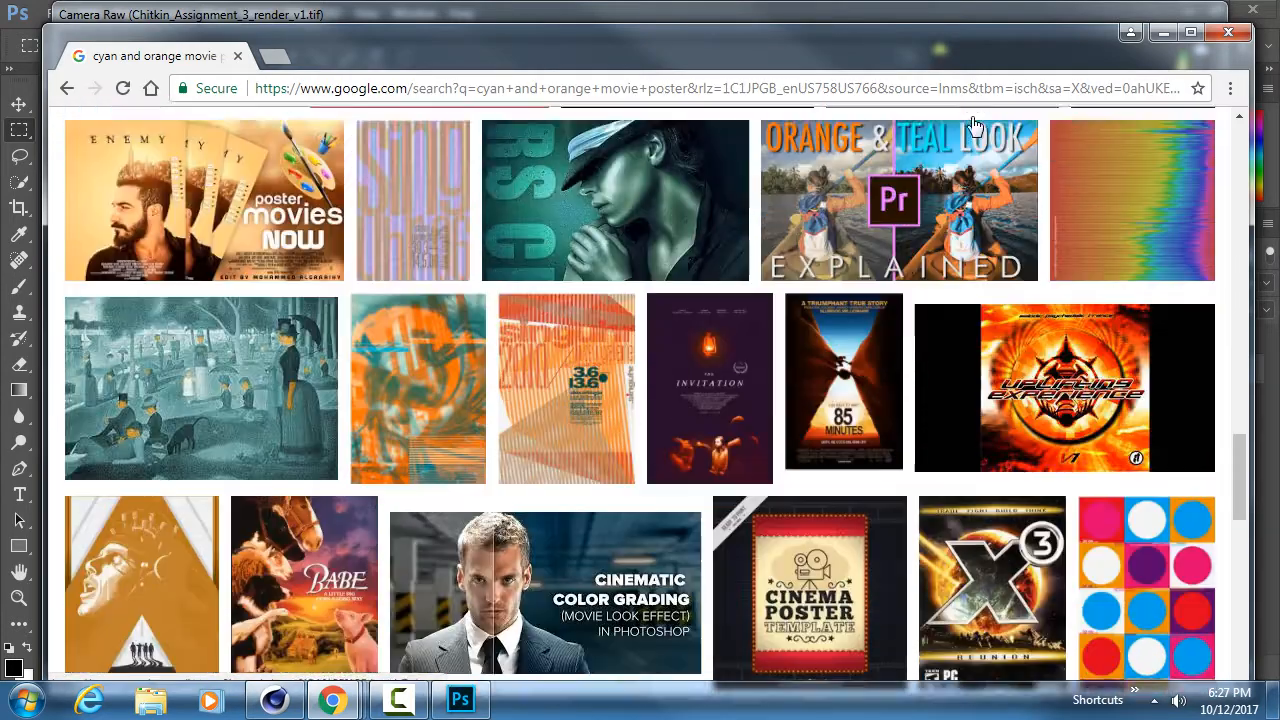
{"action": "scroll", "coordinate": [975, 125], "scroll_direction": "down", "scroll_amount": 5}
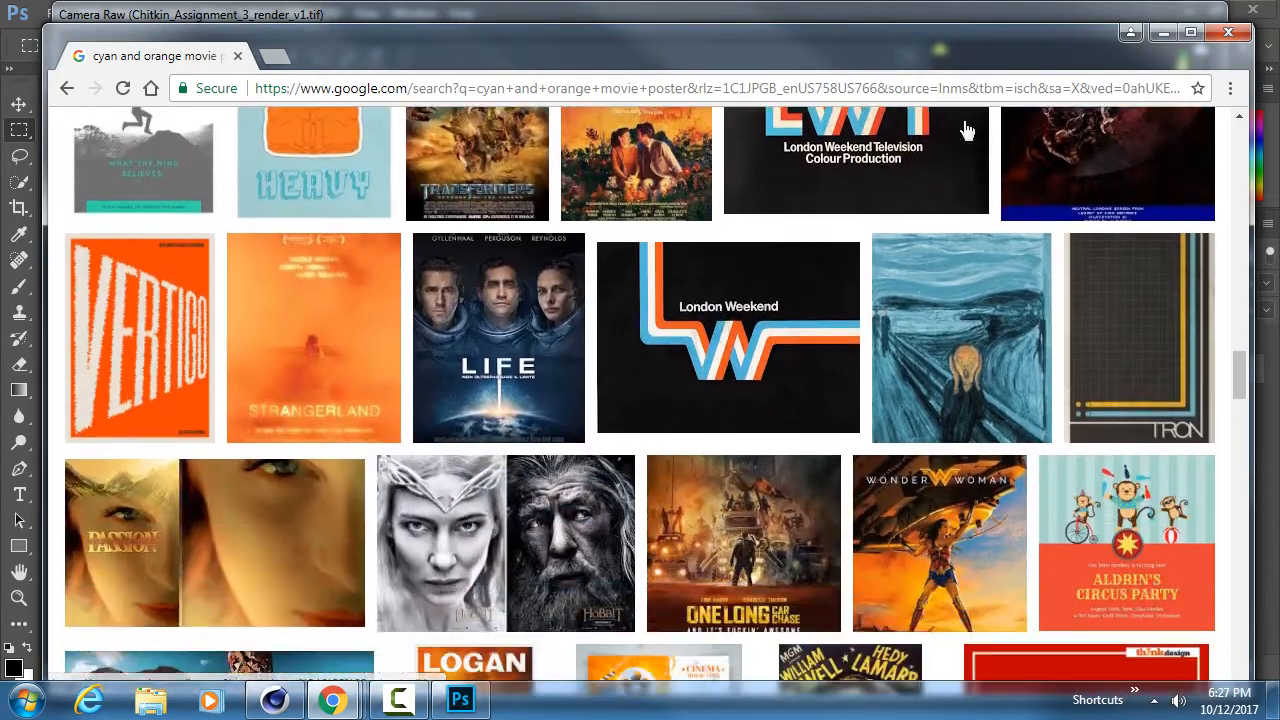
{"action": "scroll", "coordinate": [545, 288], "scroll_direction": "up", "scroll_amount": 1}
{"action": "left_click", "coordinate": [510, 172]}
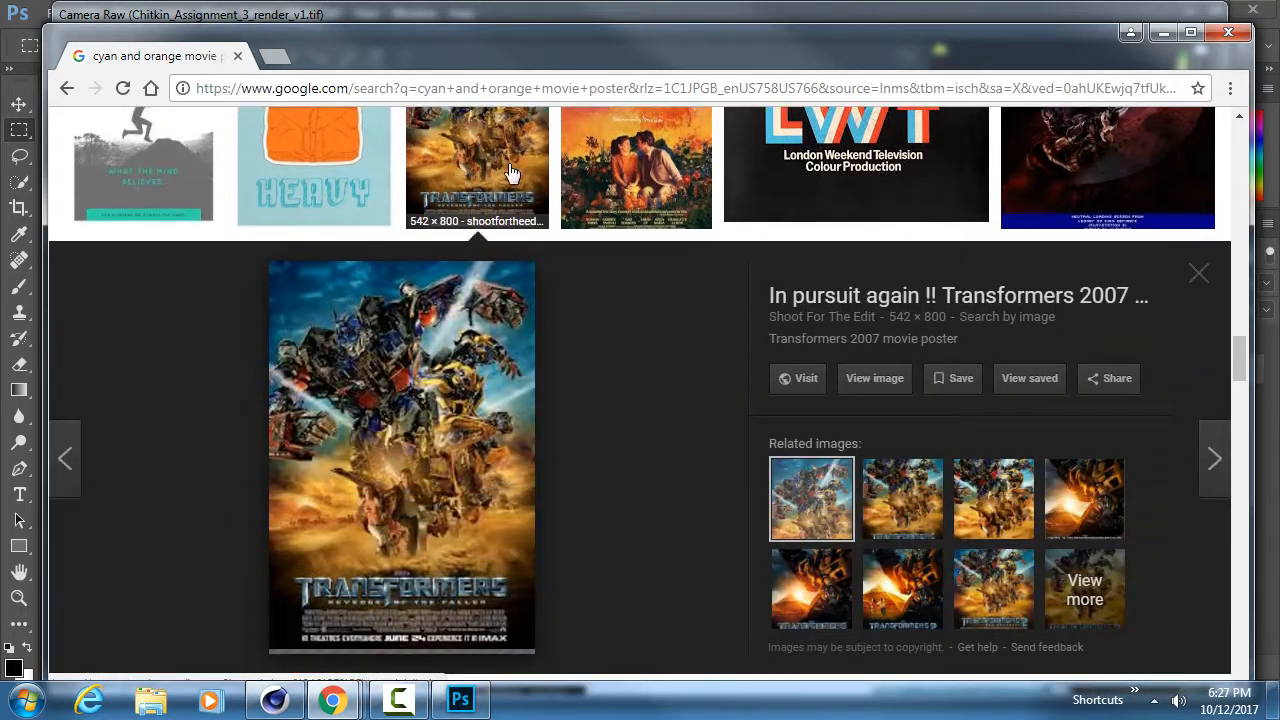
{"action": "scroll", "coordinate": [503, 398], "scroll_direction": "up", "scroll_amount": 2}
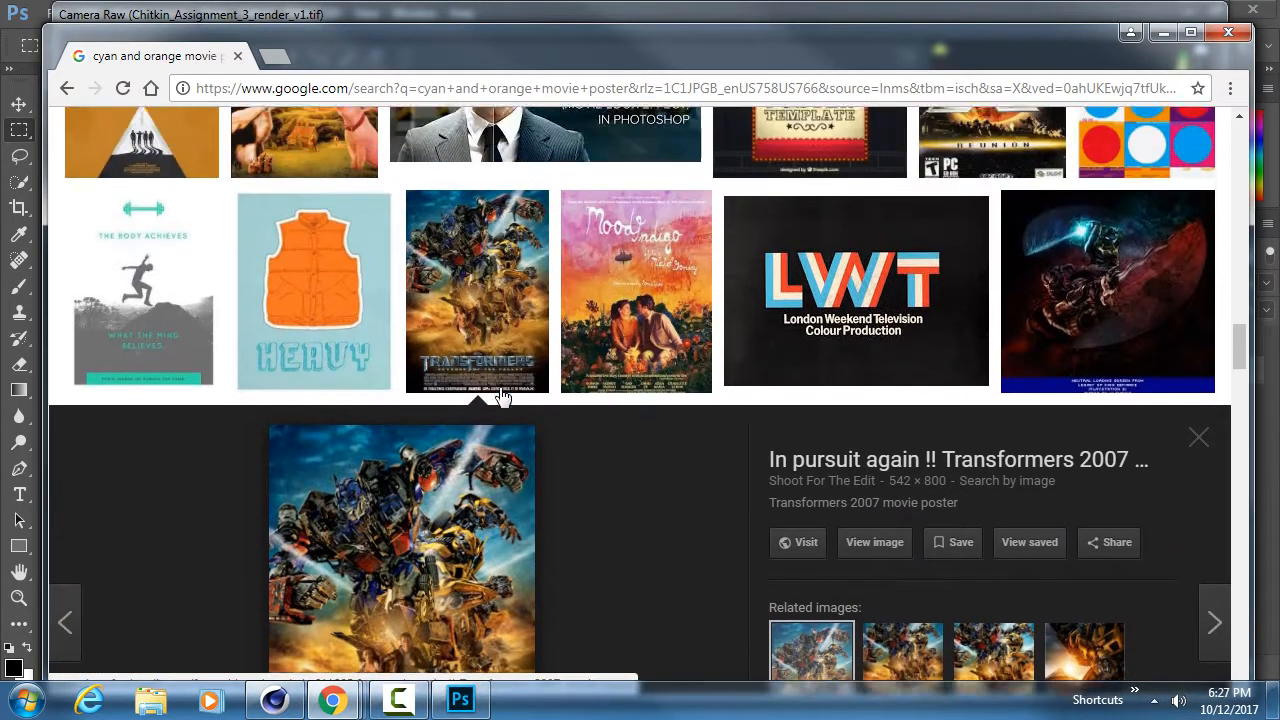
{"action": "scroll", "coordinate": [485, 280], "scroll_direction": "down", "scroll_amount": 1}
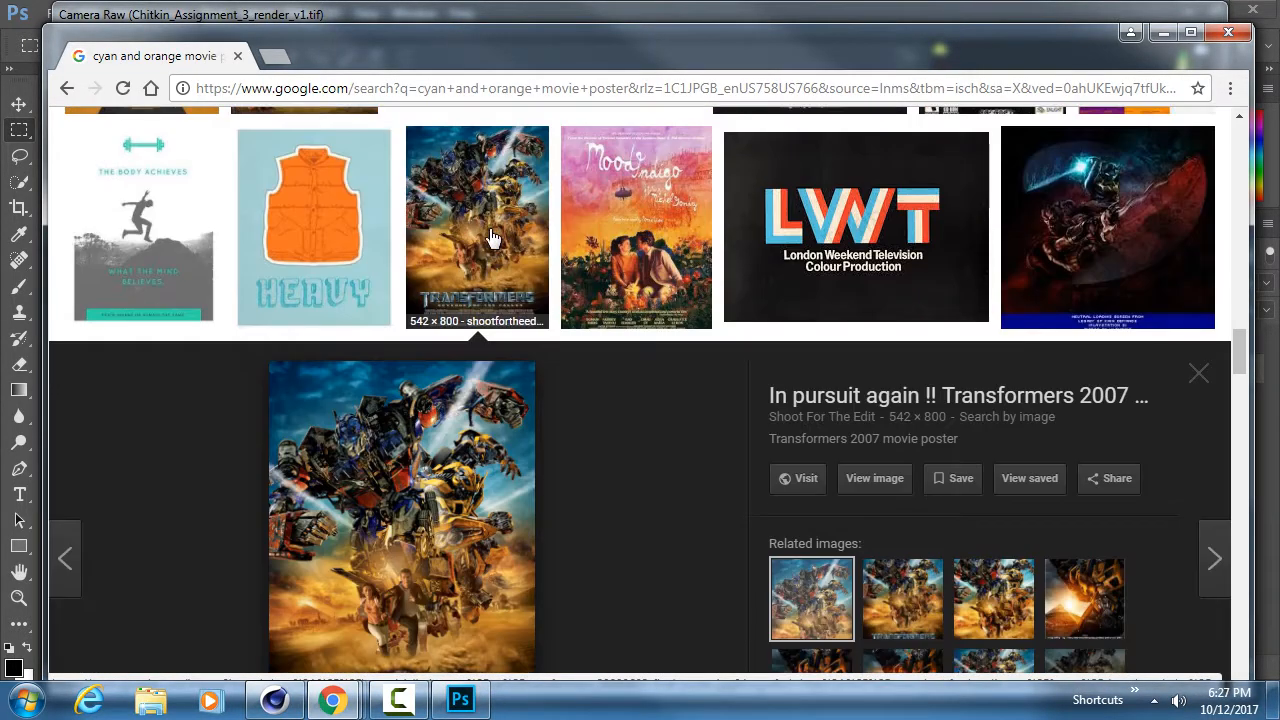
{"action": "left_click", "coordinate": [490, 232]}
{"action": "scroll", "coordinate": [478, 215], "scroll_direction": "down", "scroll_amount": 3}
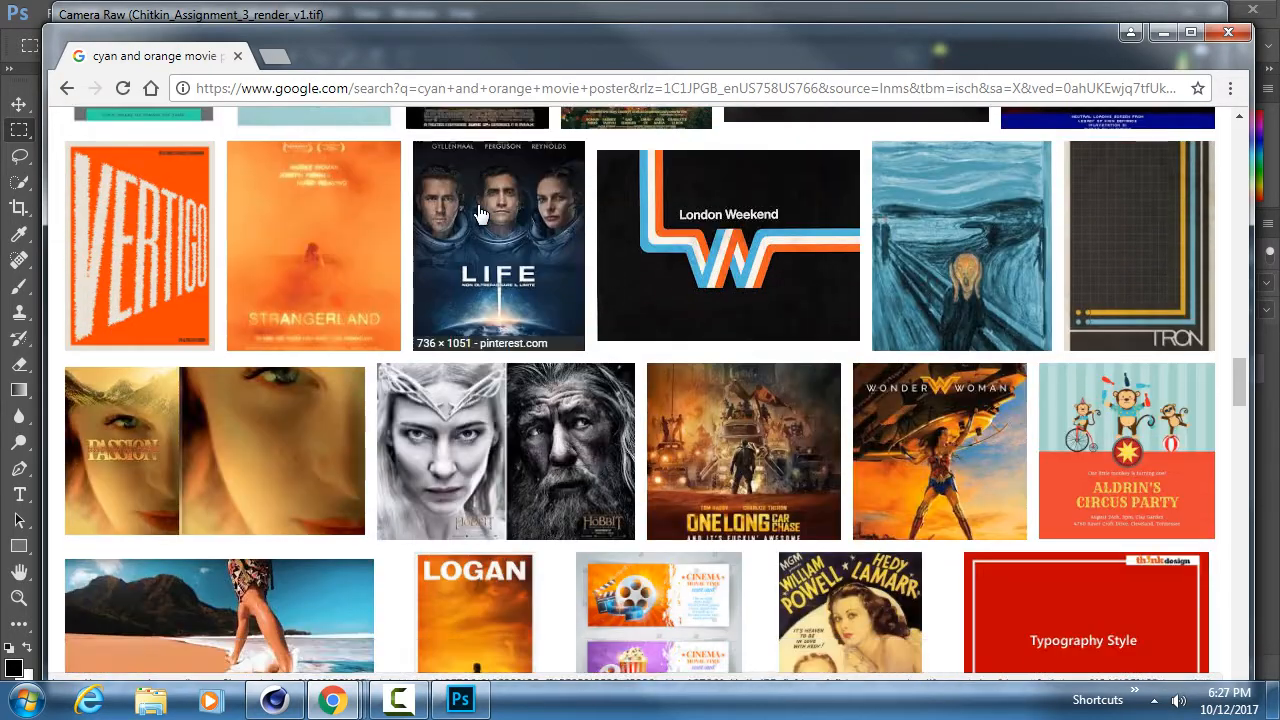
Preview the Wonder Woman poster as an orange and blue color reference, and look through further poster results.
{"action": "scroll", "coordinate": [480, 214], "scroll_direction": "up", "scroll_amount": 6}
{"action": "scroll", "coordinate": [480, 214], "scroll_direction": "down", "scroll_amount": 3}
{"action": "scroll", "coordinate": [480, 214], "scroll_direction": "down", "scroll_amount": 4}
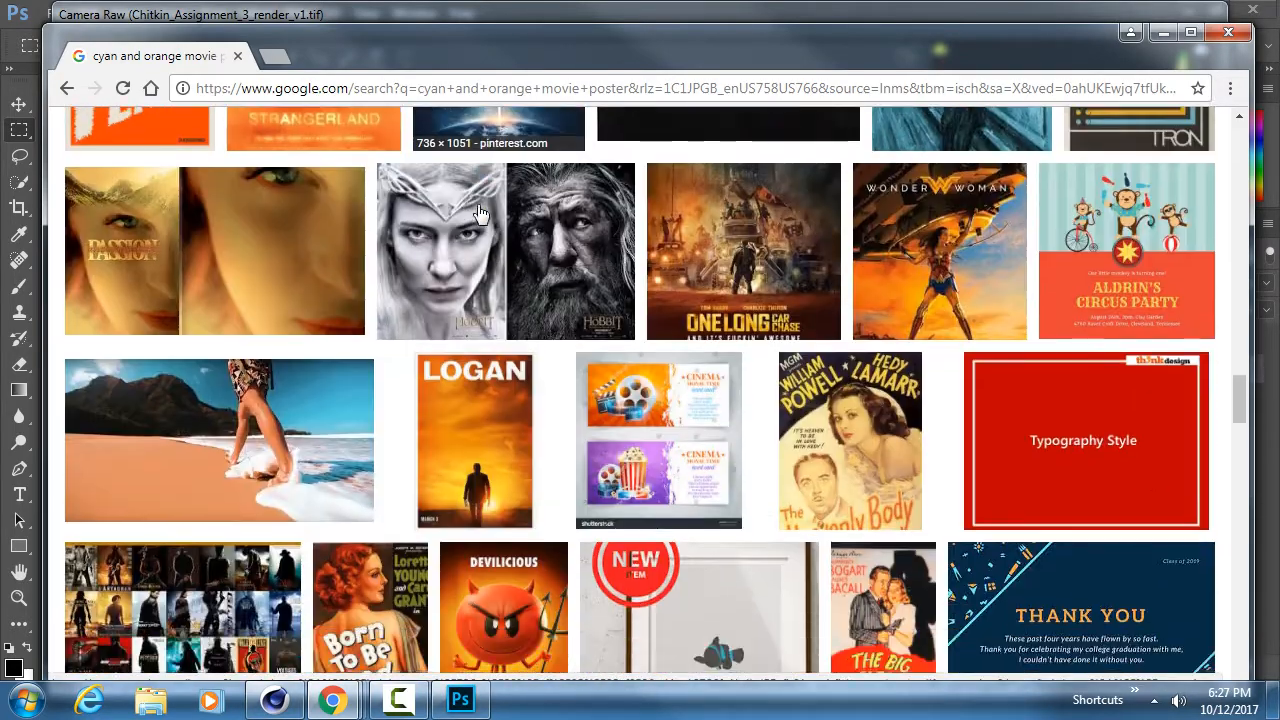
{"action": "left_click", "coordinate": [945, 255]}
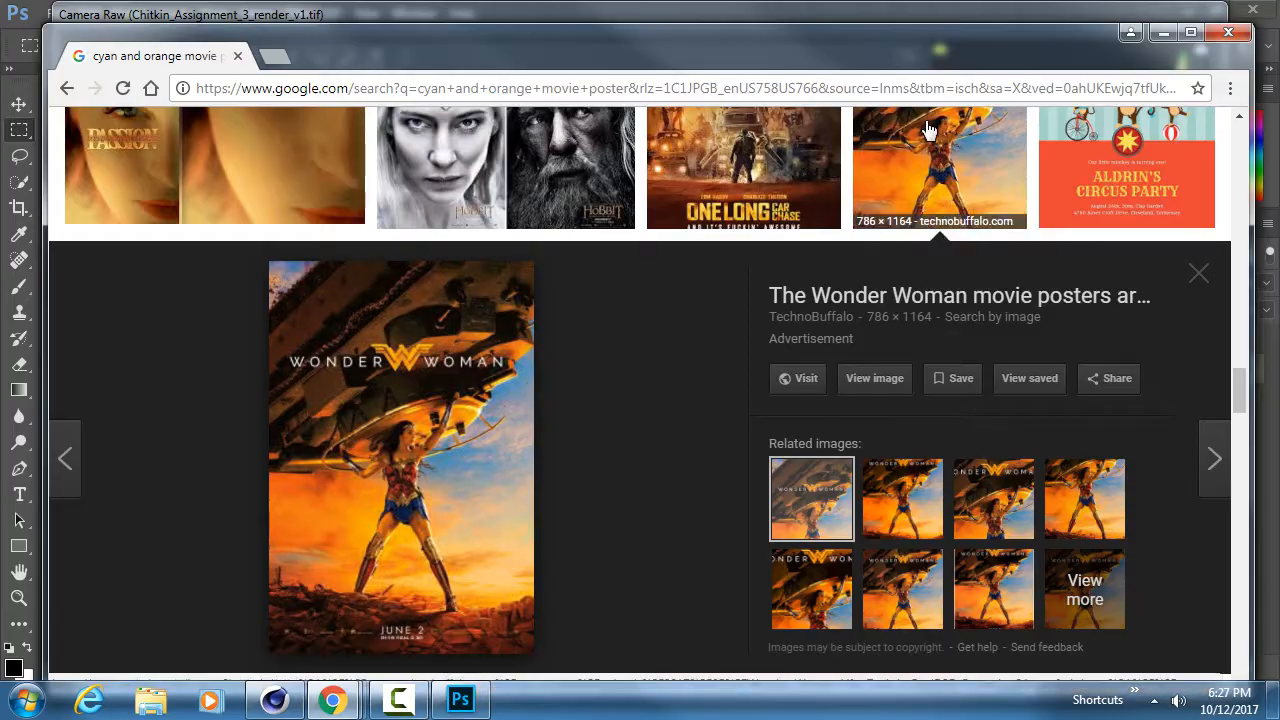
{"action": "left_click", "coordinate": [945, 225]}
{"action": "scroll", "coordinate": [566, 355], "scroll_direction": "down", "scroll_amount": 2}
{"action": "scroll", "coordinate": [564, 339], "scroll_direction": "down", "scroll_amount": 1}
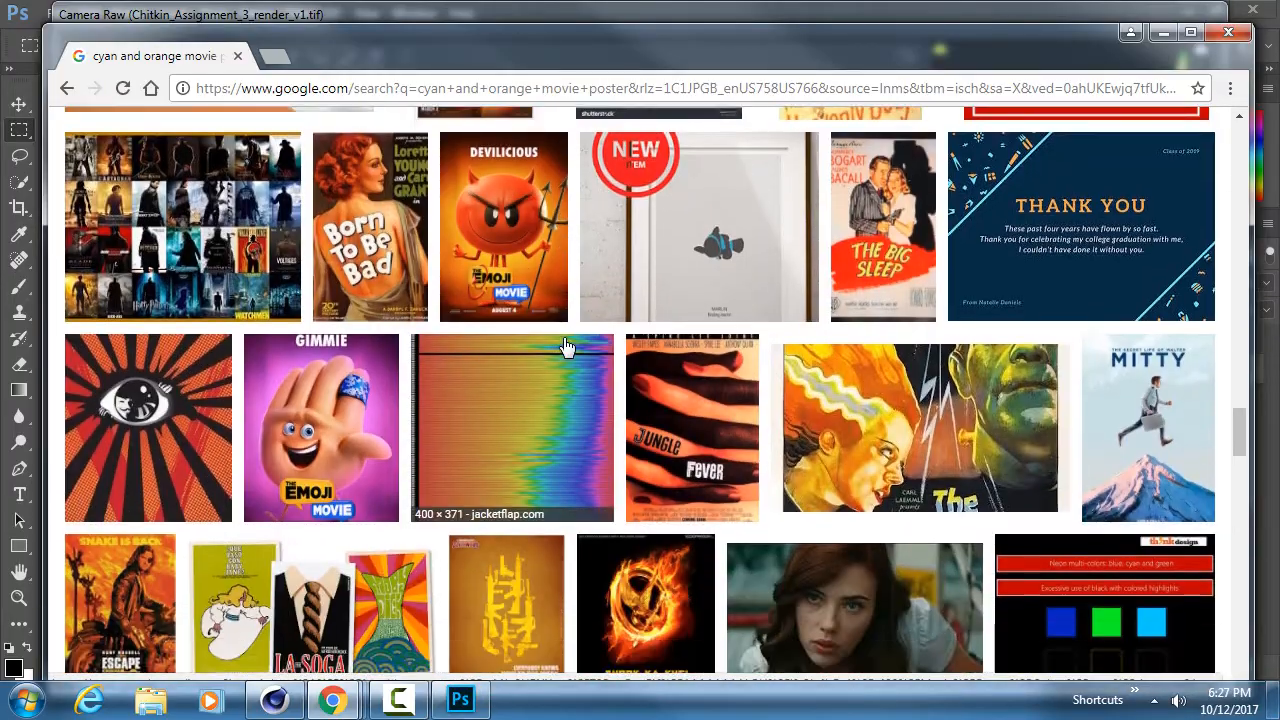
Switch back to Photoshop from the poster results and set Split Toning to Highlights Hue 45, Shadows Saturation 24 and Balance +3.
{"action": "scroll", "coordinate": [564, 339], "scroll_direction": "up", "scroll_amount": 20}
{"action": "scroll", "coordinate": [565, 345], "scroll_direction": "up", "scroll_amount": 1}
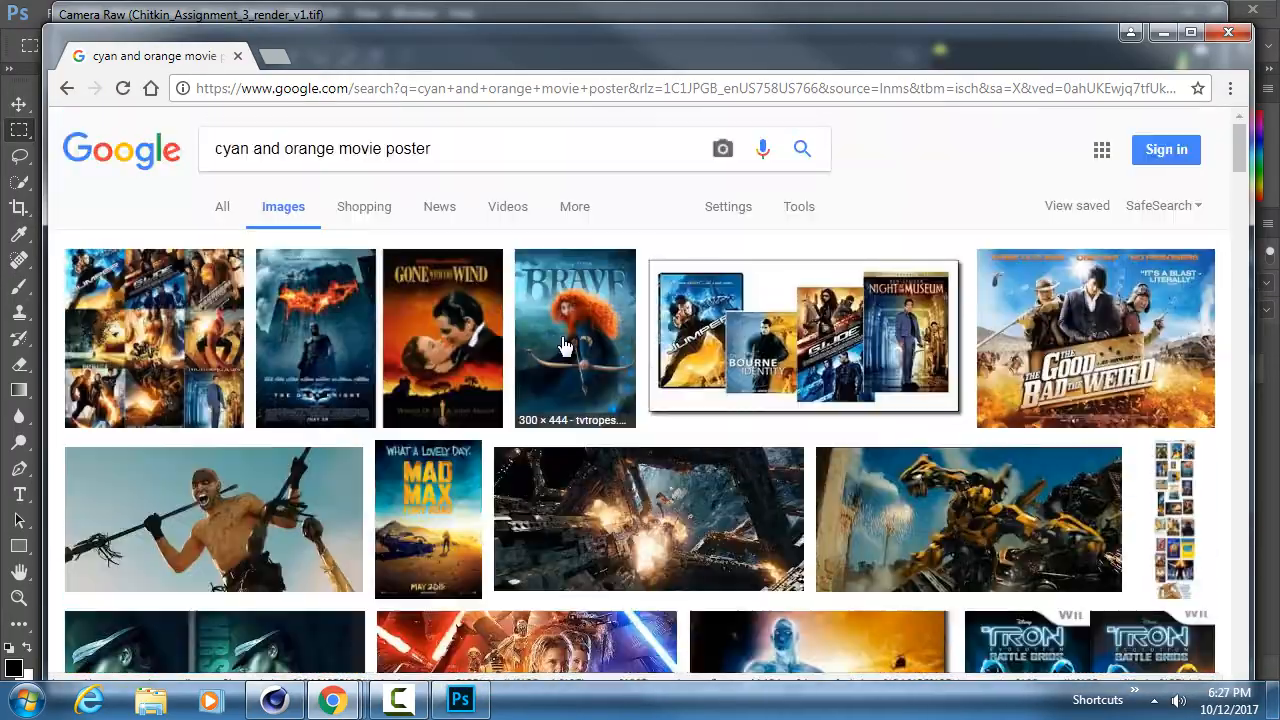
{"action": "left_click_drag", "start_coordinate": [725, 66], "coordinate": [1279, 74]}
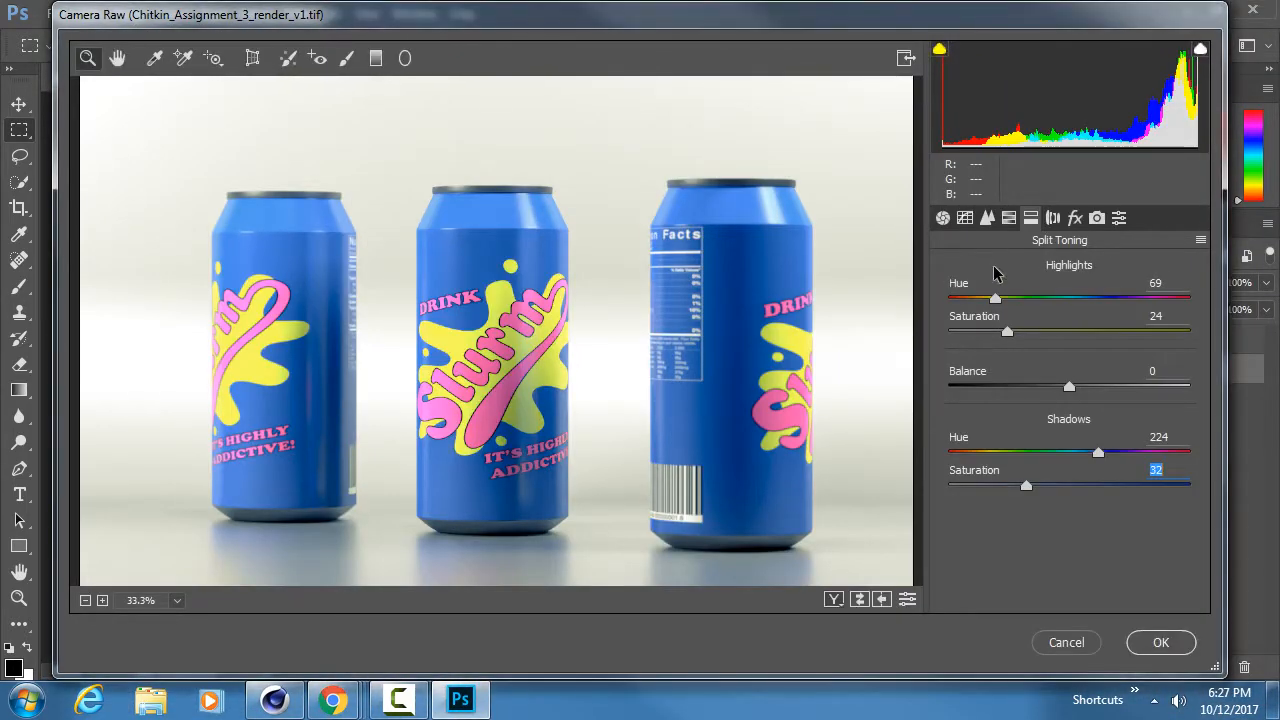
{"action": "left_click_drag", "start_coordinate": [995, 298], "coordinate": [1007, 334]}
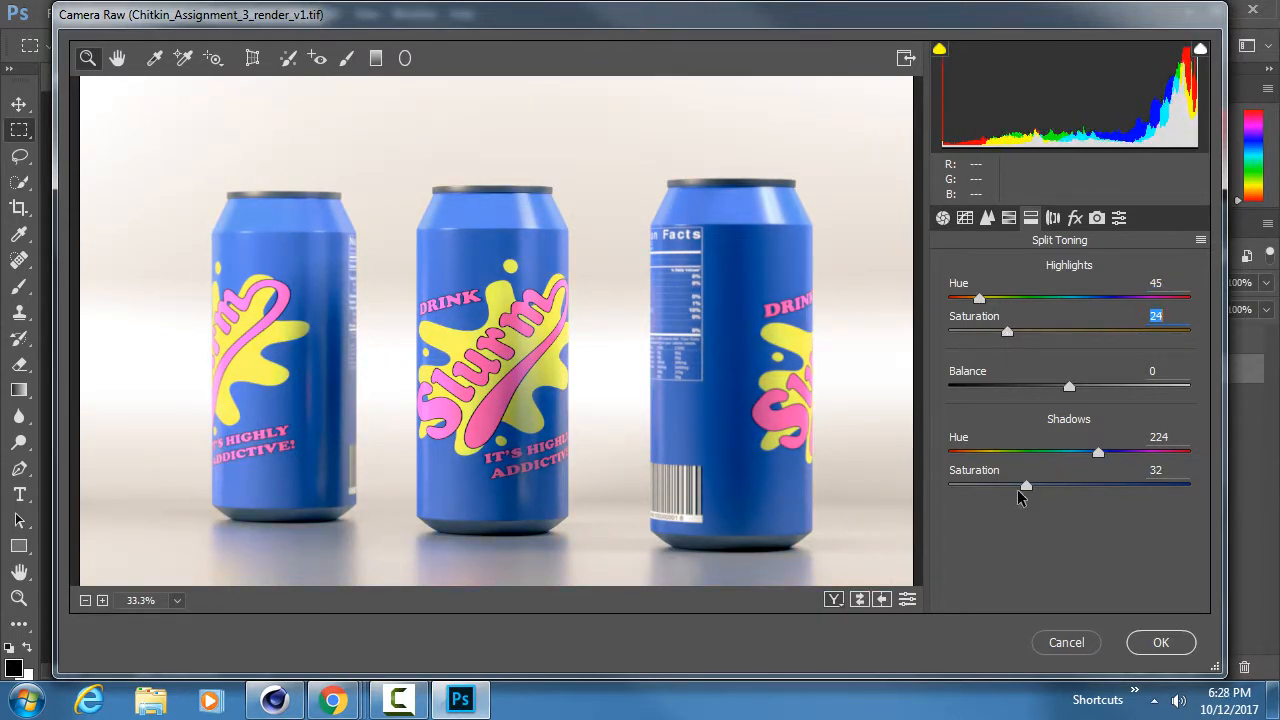
{"action": "mouse_move", "coordinate": [1029, 484]}
{"action": "left_mouse_down"}
{"action": "mouse_move", "coordinate": [1077, 486]}
{"action": "mouse_move", "coordinate": [1014, 490]}
{"action": "left_mouse_up"}
{"action": "mouse_move", "coordinate": [1069, 386]}
{"action": "left_mouse_down"}
{"action": "mouse_move", "coordinate": [1024, 388]}
{"action": "mouse_move", "coordinate": [1118, 388]}
{"action": "mouse_move", "coordinate": [1073, 395]}
{"action": "left_mouse_up"}
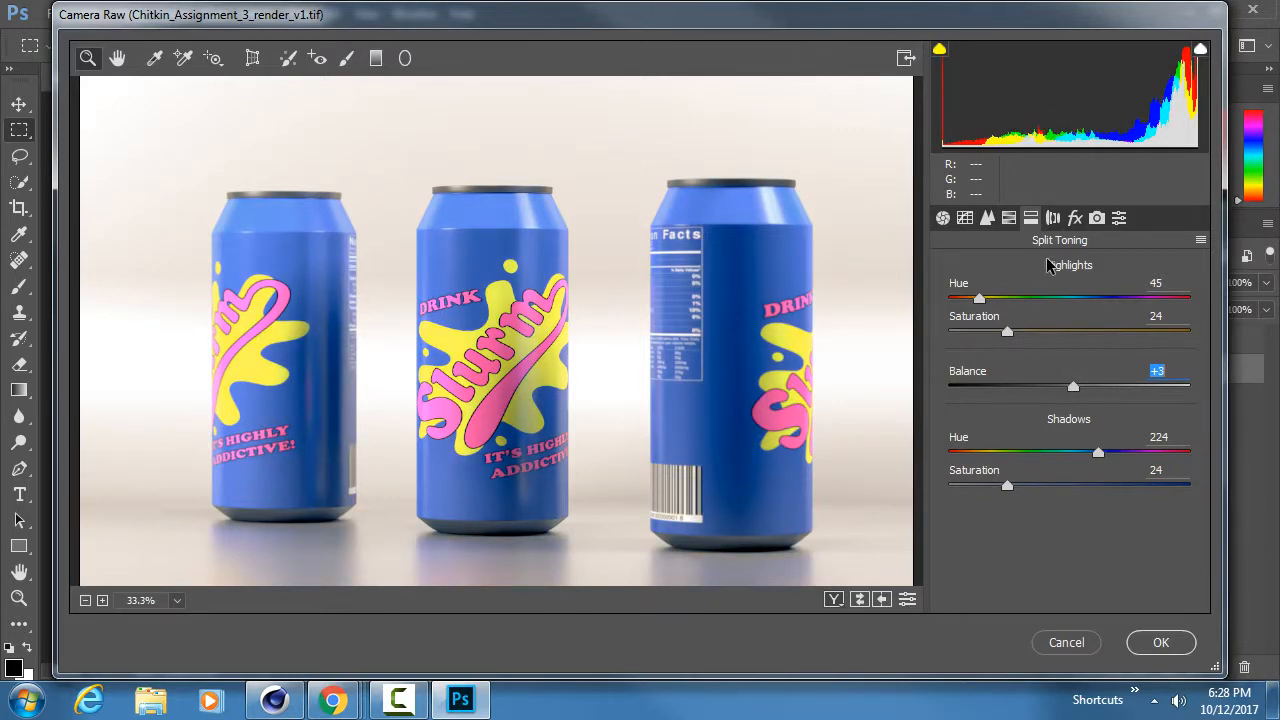
Set the Dehaze Amount to +10 in the Camera Raw effects.
{"action": "left_click", "coordinate": [1053, 218]}
{"action": "left_click", "coordinate": [1072, 218]}
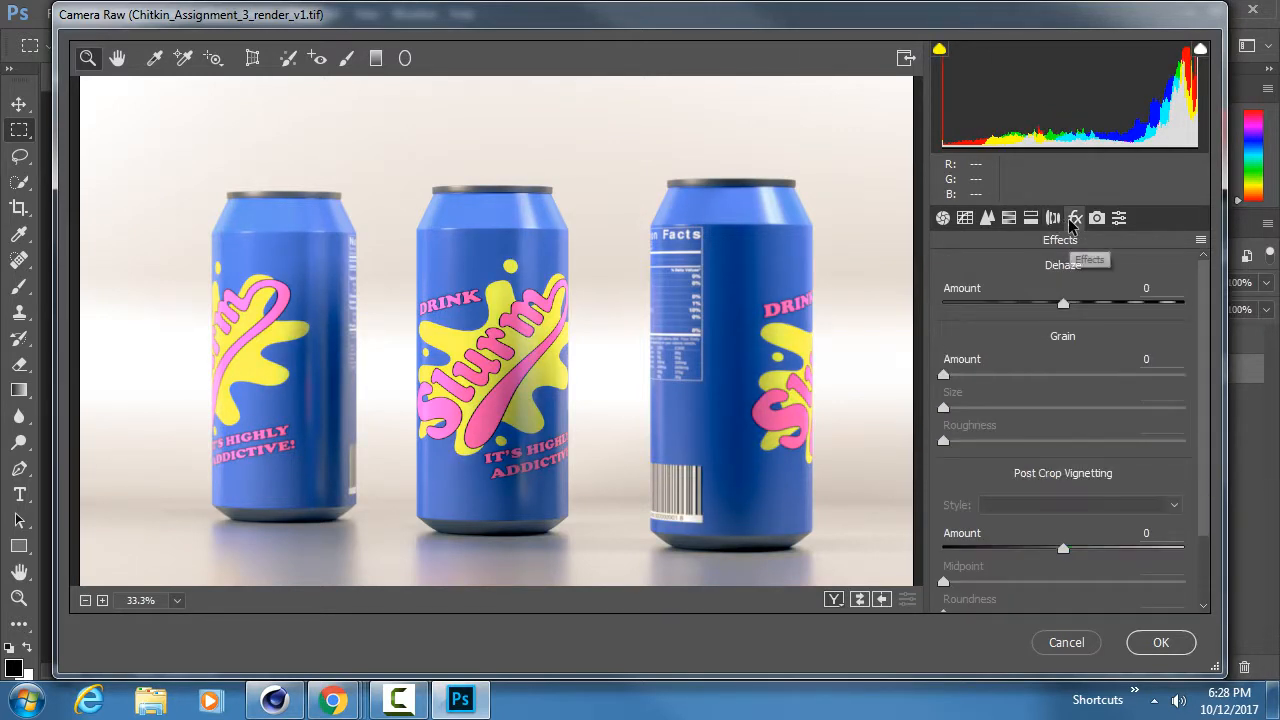
{"action": "mouse_move", "coordinate": [1064, 304]}
{"action": "left_mouse_down"}
{"action": "mouse_move", "coordinate": [1094, 305]}
{"action": "mouse_move", "coordinate": [1050, 307]}
{"action": "mouse_move", "coordinate": [1076, 306]}
{"action": "left_mouse_up"}
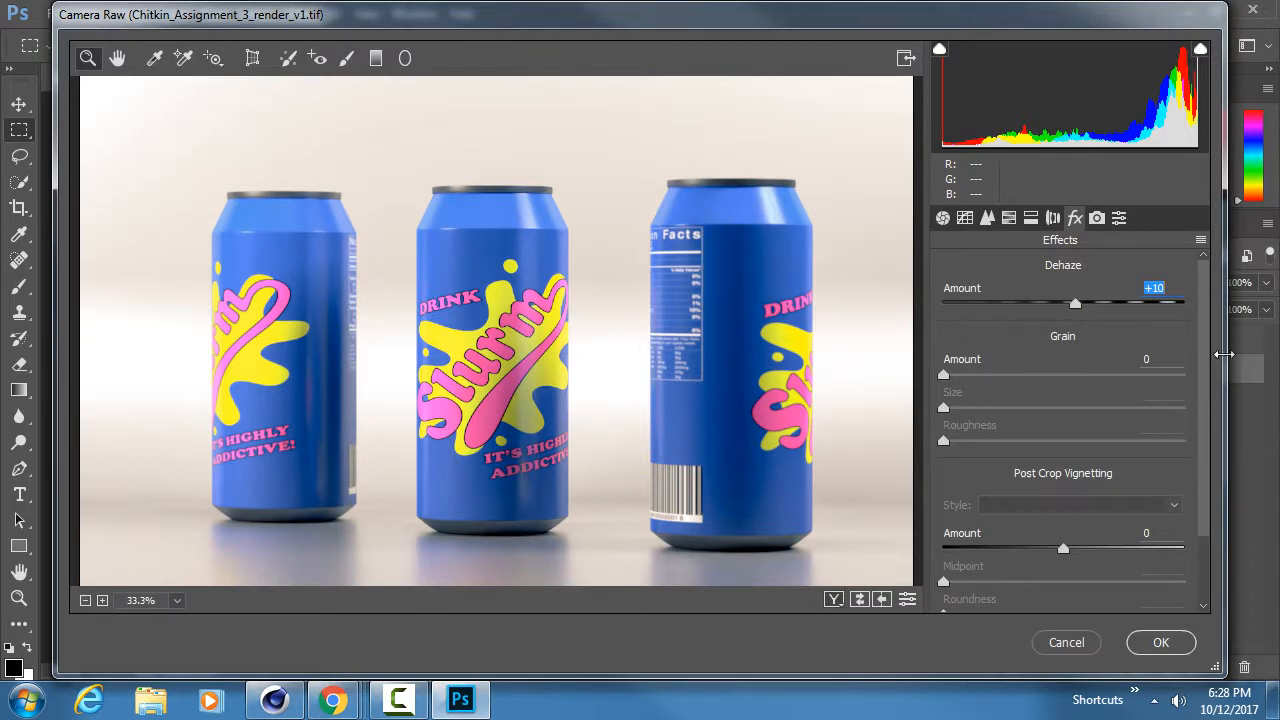
Try Post Crop Vignetting Amounts of -73, -18, -20 and -61 on the can render.
{"action": "left_click_drag", "start_coordinate": [1203, 327], "coordinate": [1199, 421]}
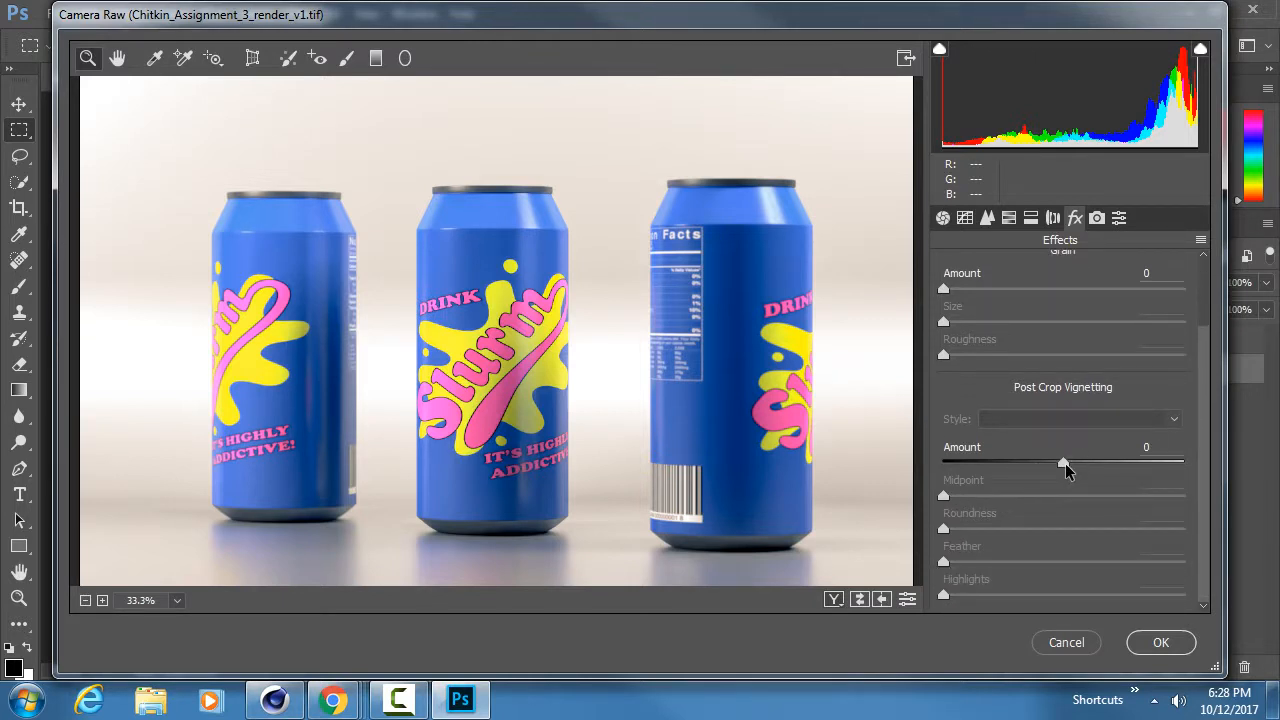
{"action": "left_click_drag", "start_coordinate": [1063, 463], "coordinate": [976, 463]}
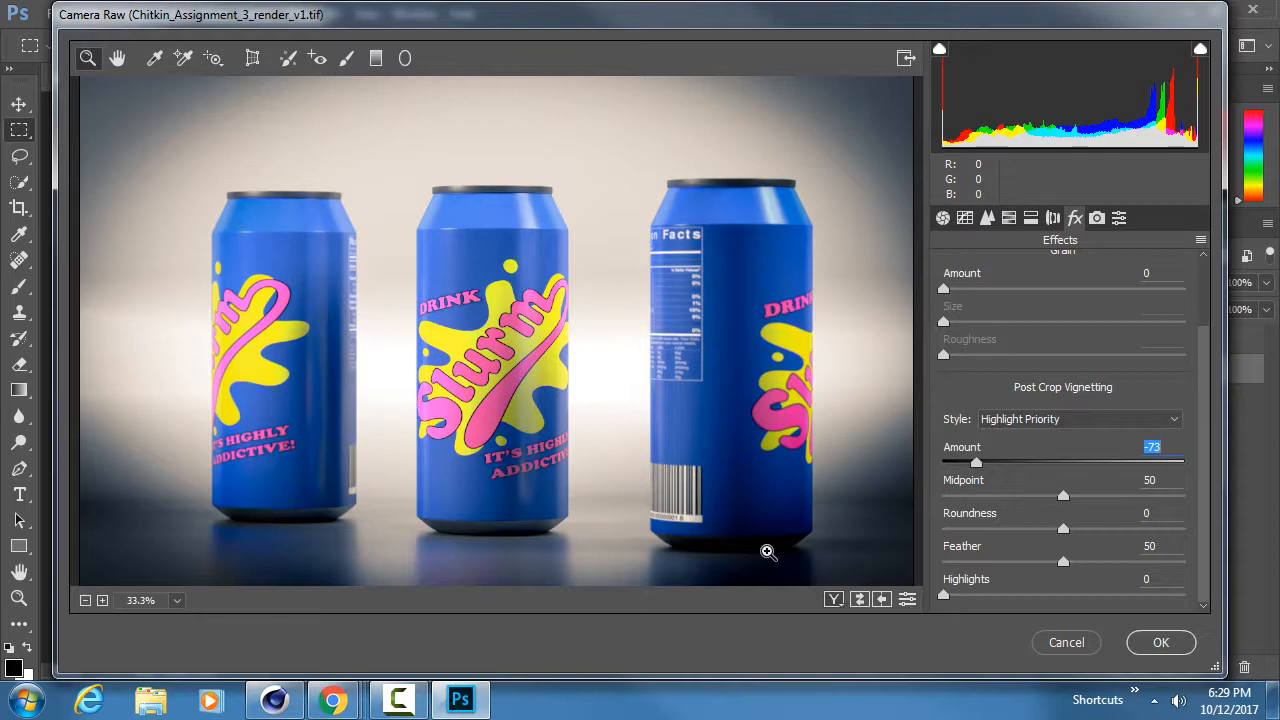
{"action": "left_click_drag", "start_coordinate": [977, 463], "coordinate": [1042, 460]}
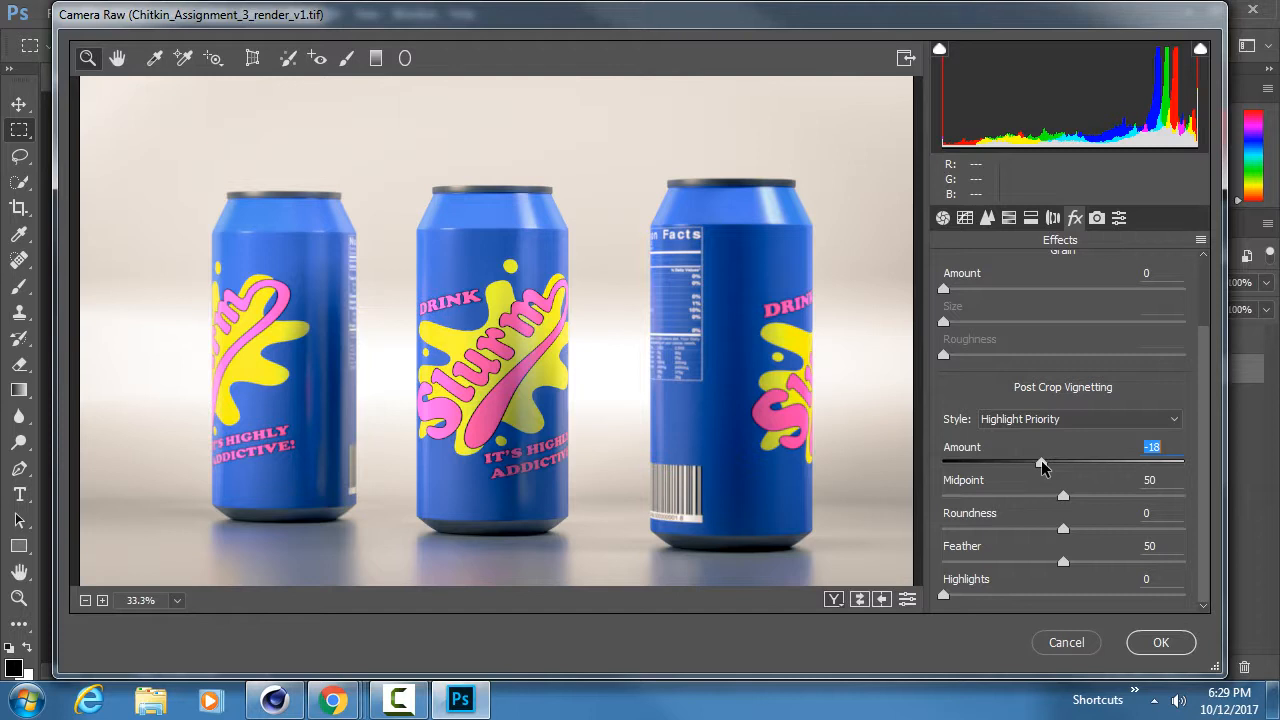
{"action": "left_click_drag", "start_coordinate": [1042, 466], "coordinate": [1038, 463]}
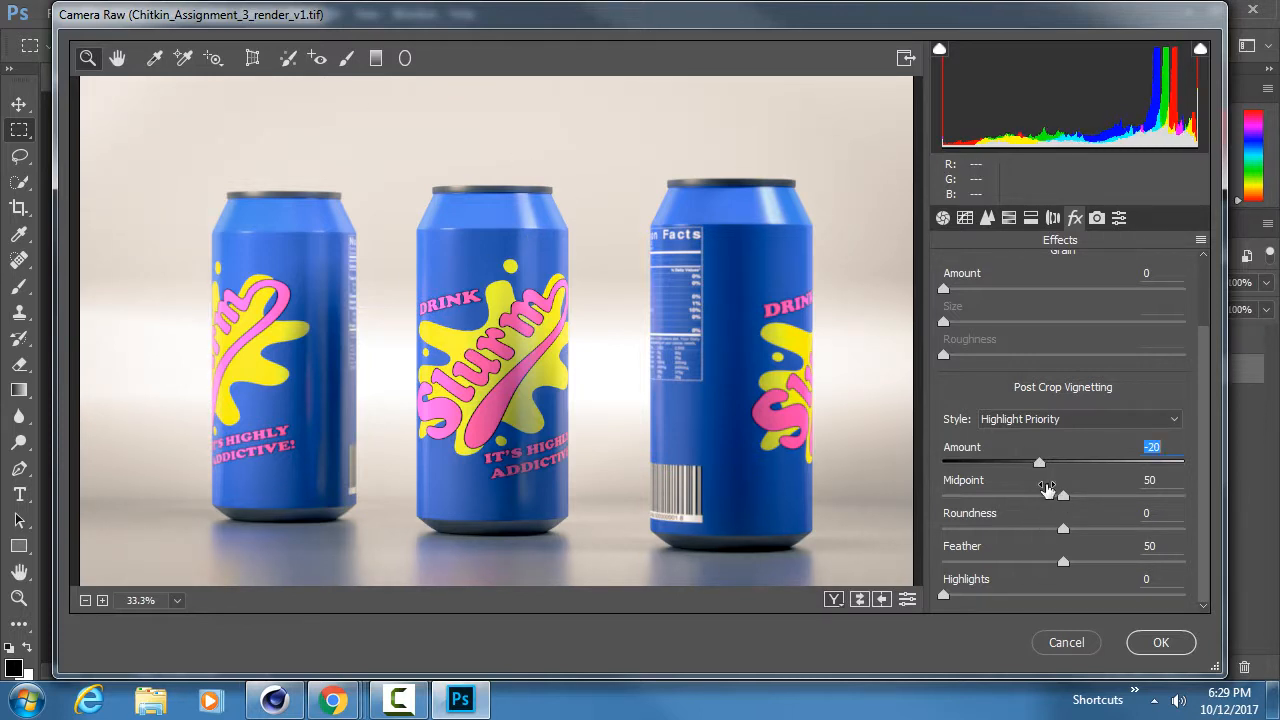
{"action": "left_click_drag", "start_coordinate": [1039, 464], "coordinate": [990, 463]}
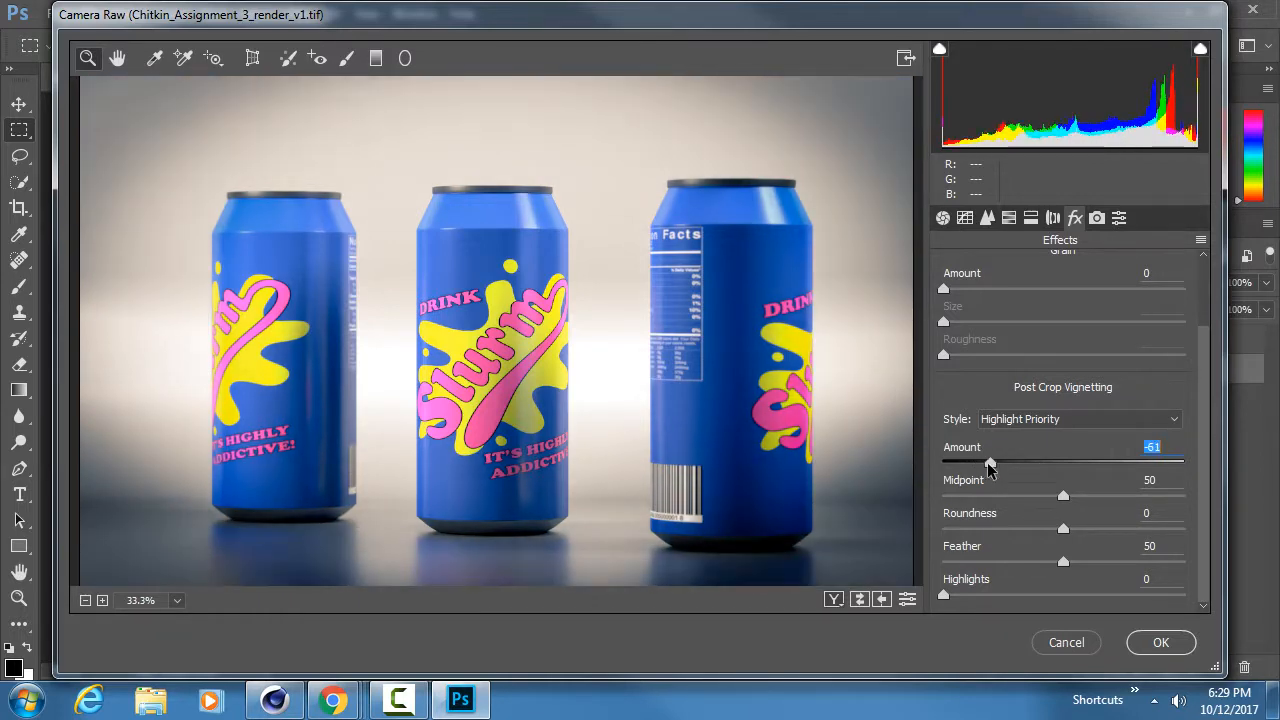
Set Post Crop Vignetting to Amount -38, Midpoint 42, Roundness +93 and Feather 54, and compare the result with the original image.
{"action": "left_click_drag", "start_coordinate": [1064, 497], "coordinate": [1009, 537]}
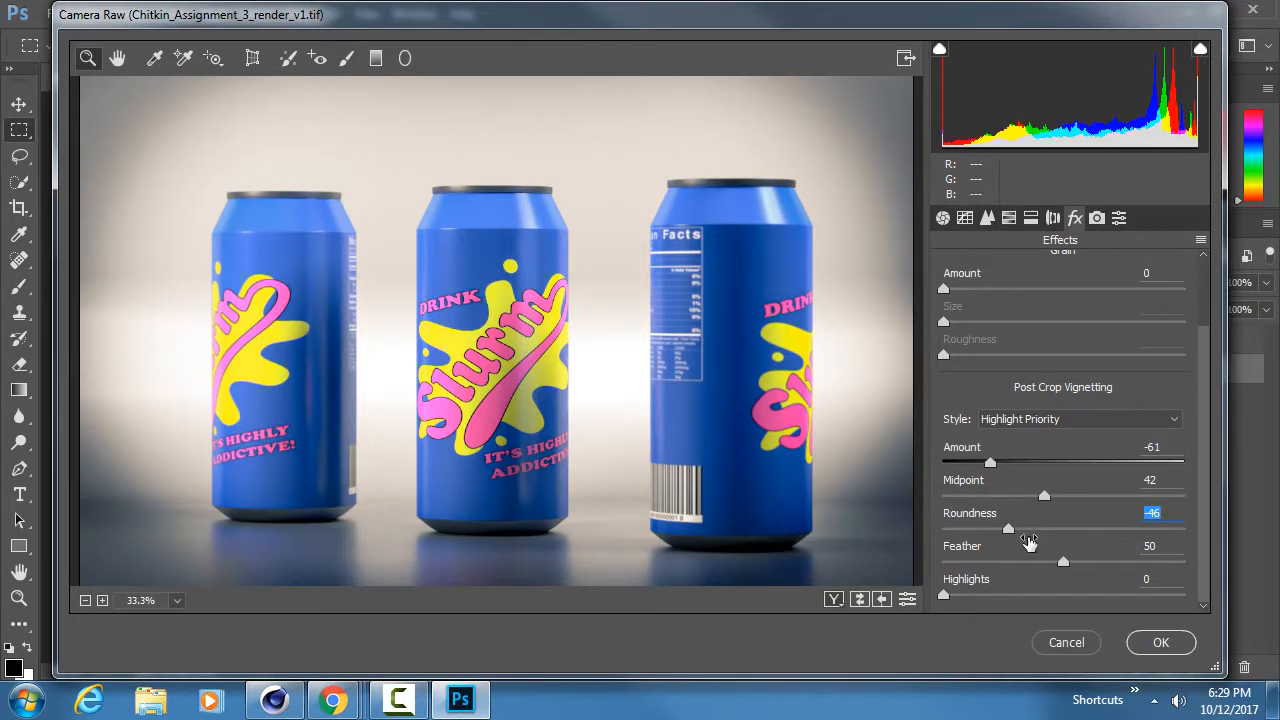
{"action": "left_click_drag", "start_coordinate": [1009, 530], "coordinate": [1166, 529]}
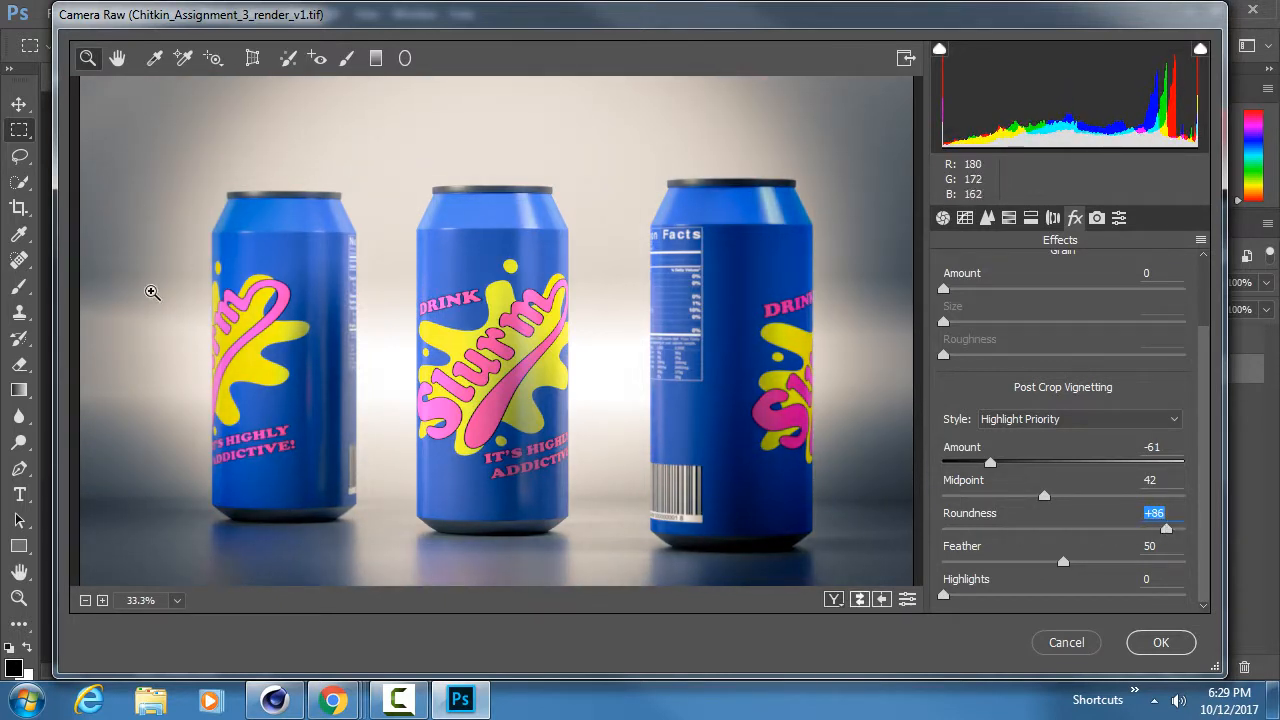
{"action": "left_click_drag", "start_coordinate": [990, 463], "coordinate": [1012, 466]}
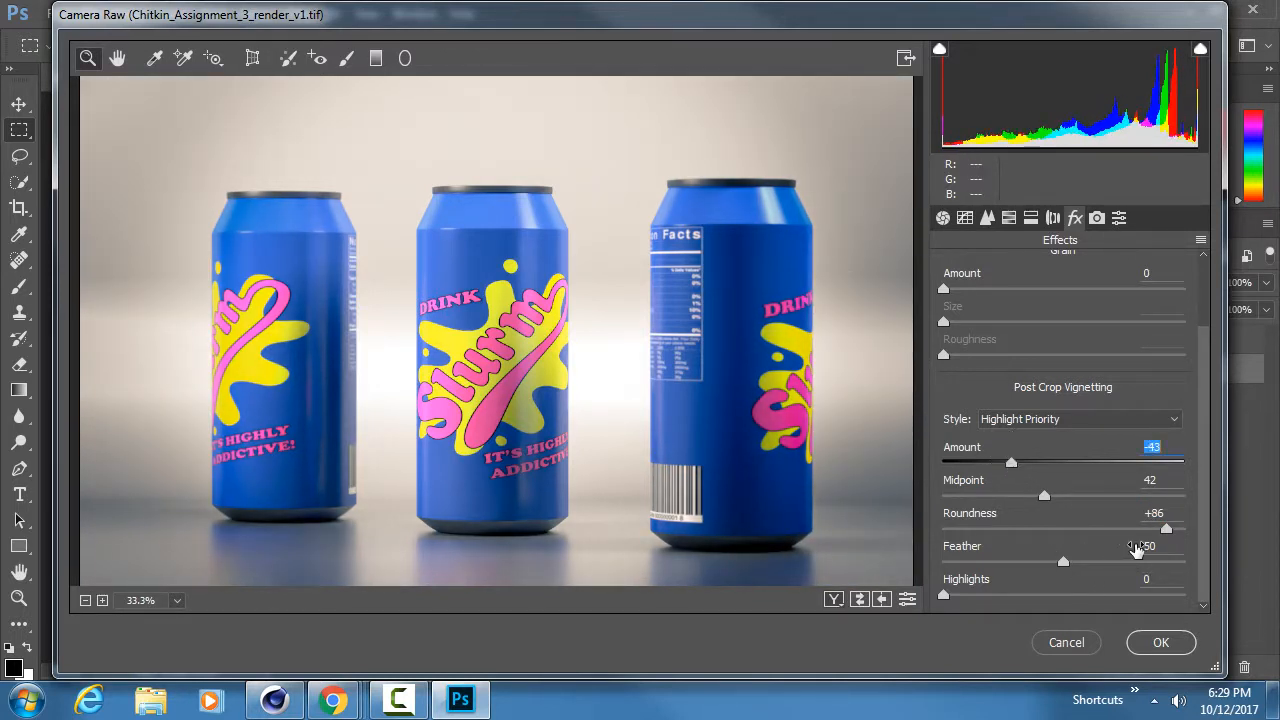
{"action": "left_click_drag", "start_coordinate": [1172, 532], "coordinate": [1177, 532]}
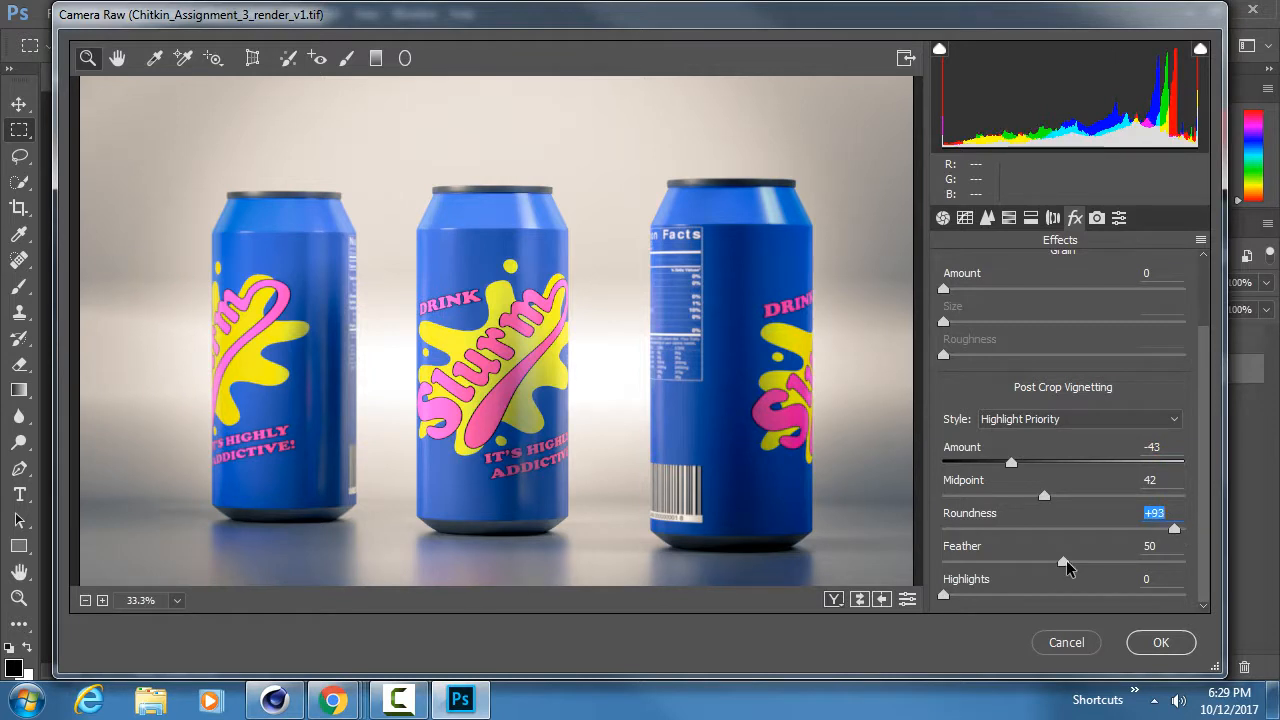
{"action": "mouse_move", "coordinate": [1066, 560]}
{"action": "left_mouse_down"}
{"action": "mouse_move", "coordinate": [1098, 553]}
{"action": "mouse_move", "coordinate": [1064, 557]}
{"action": "mouse_move", "coordinate": [1078, 553]}
{"action": "left_mouse_up"}
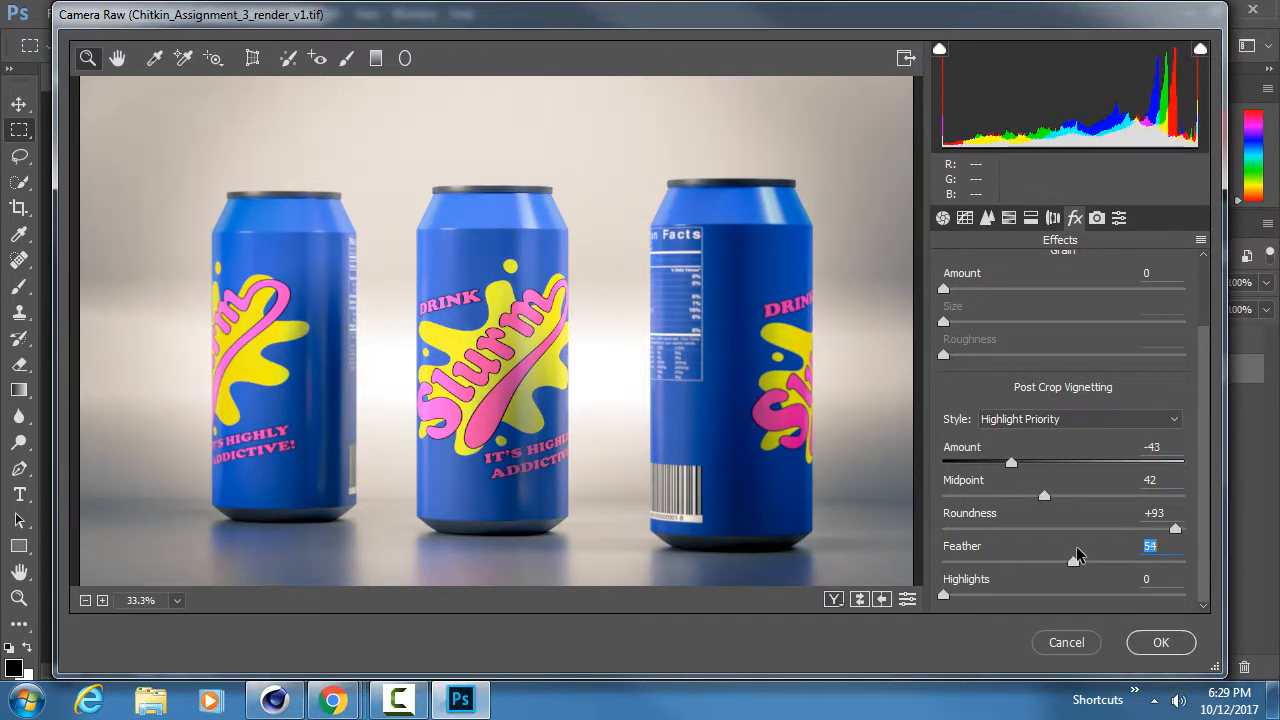
{"action": "left_click_drag", "start_coordinate": [1013, 464], "coordinate": [1018, 464]}
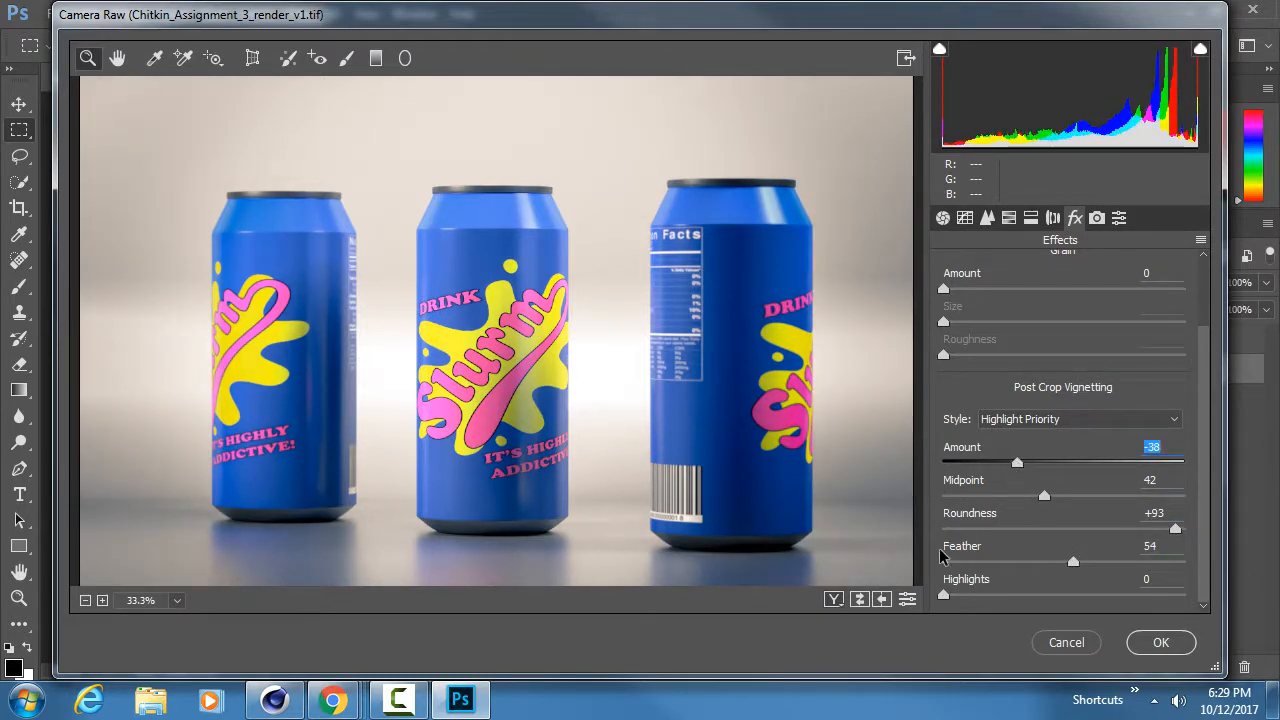
{"action": "left_click", "coordinate": [859, 600]}
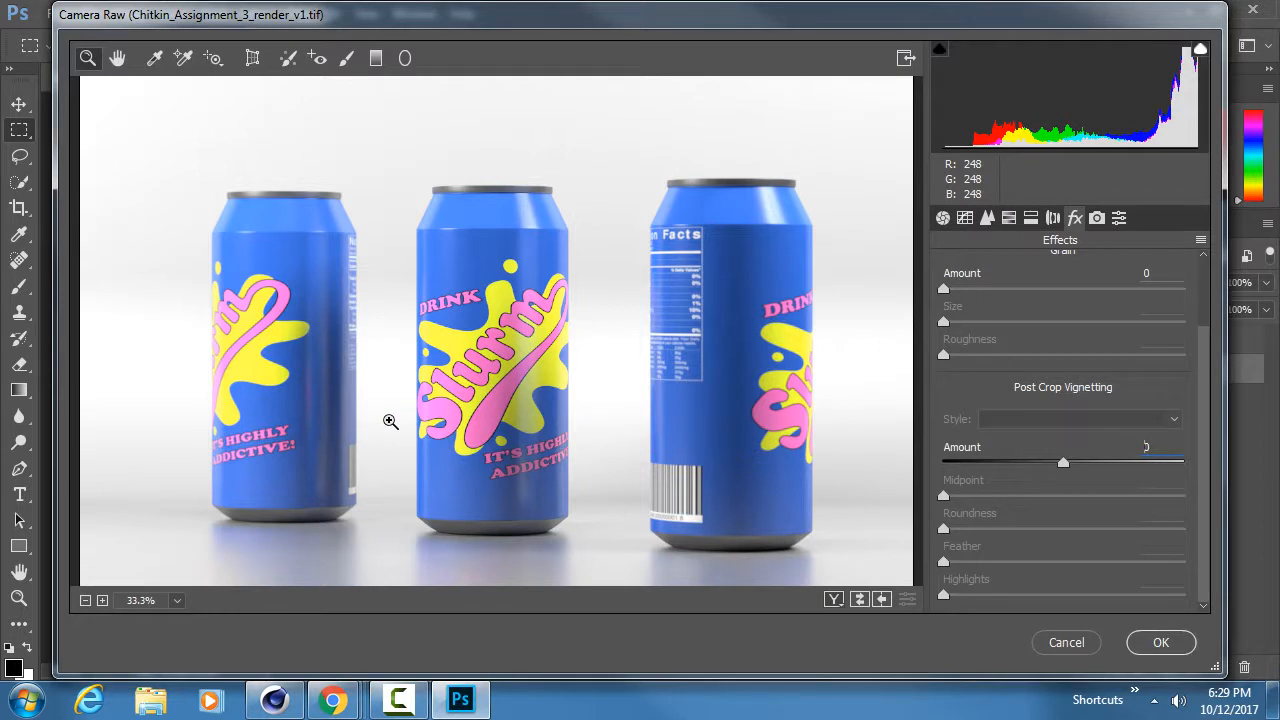
{"action": "key", "text": "p"}
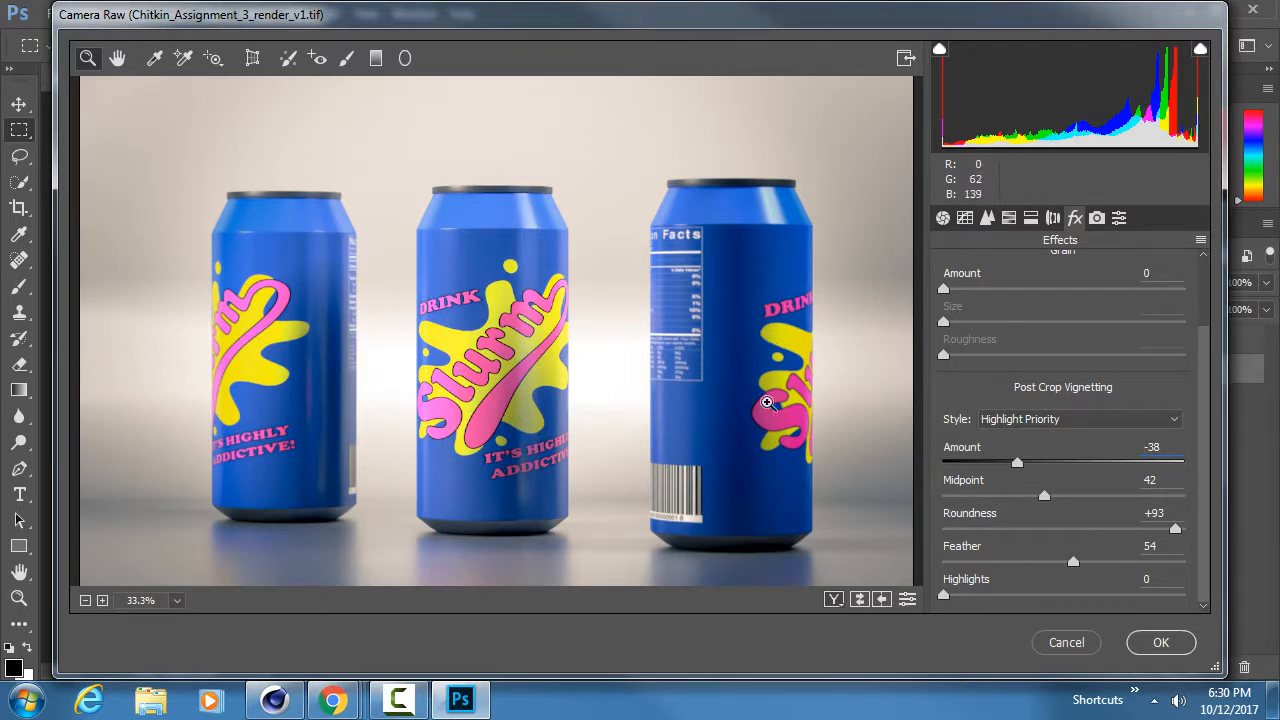
Set the Blues to Saturation -30 and Luminance -25 in the HSL adjustments.
{"action": "left_click", "coordinate": [1009, 218]}
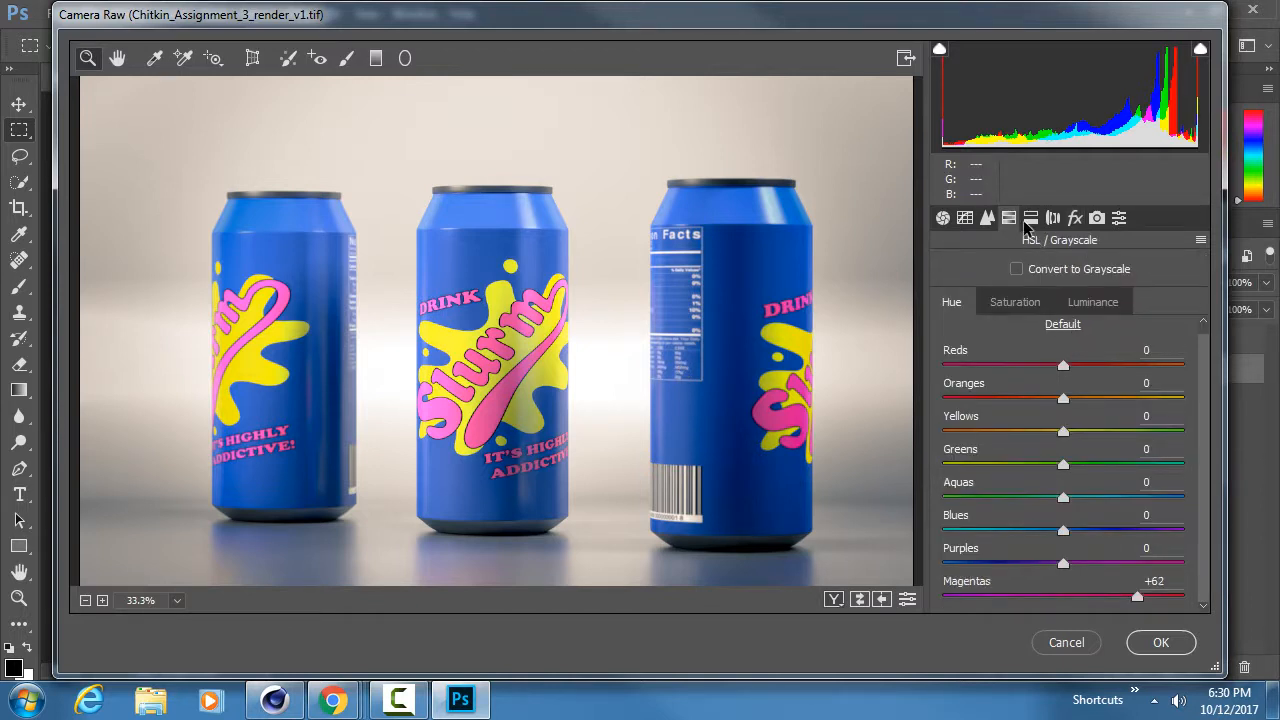
{"action": "left_click", "coordinate": [1015, 301]}
{"action": "left_click_drag", "start_coordinate": [1063, 530], "coordinate": [1015, 532]}
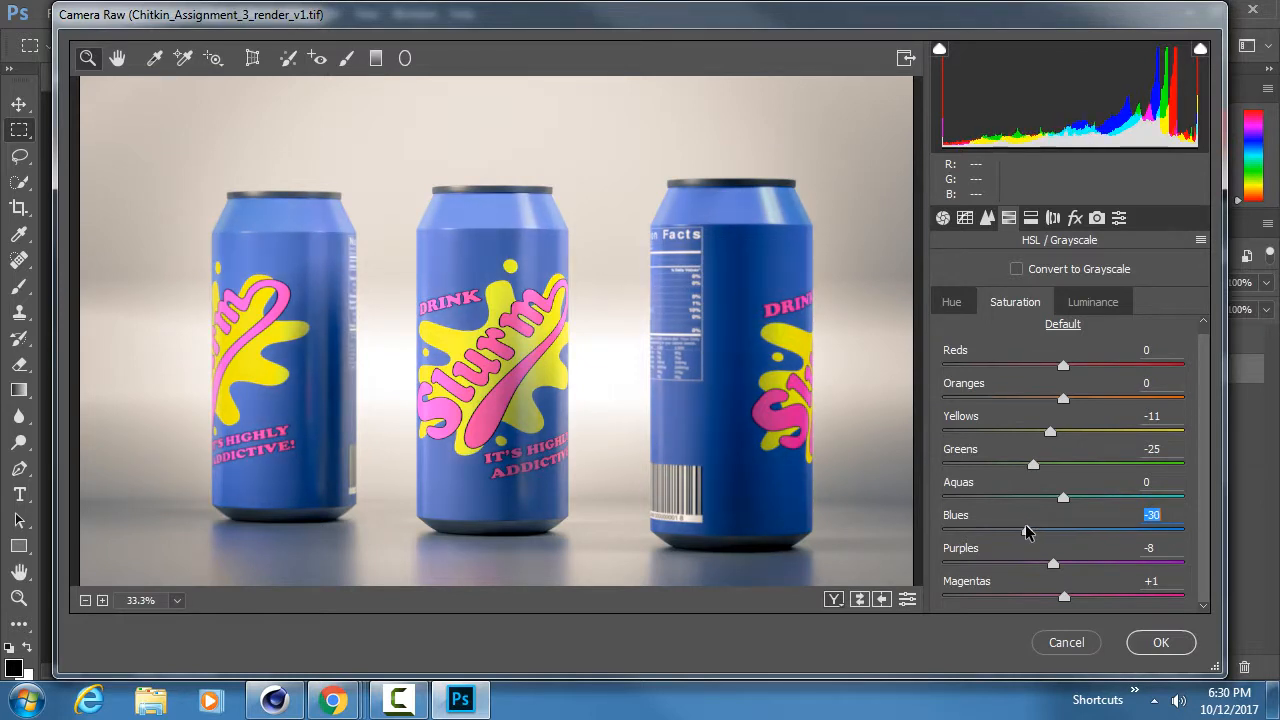
{"action": "left_click", "coordinate": [1093, 301]}
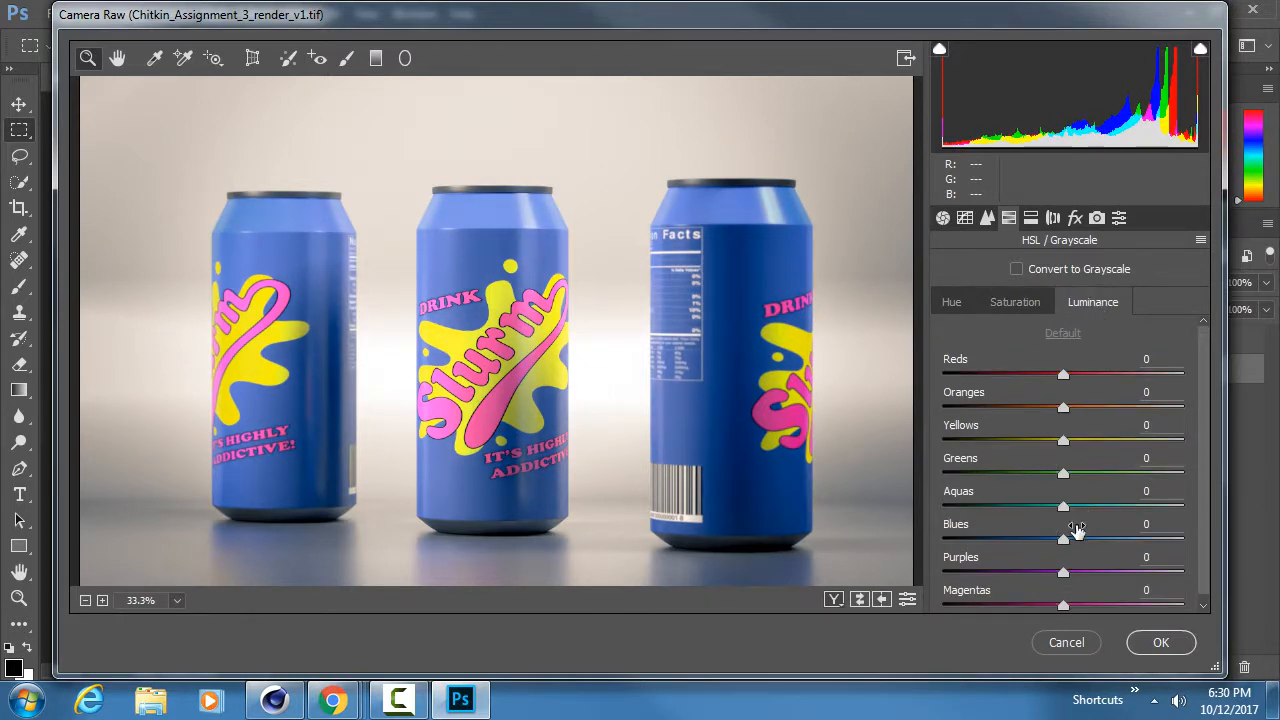
{"action": "left_click_drag", "start_coordinate": [1063, 540], "coordinate": [1032, 545]}
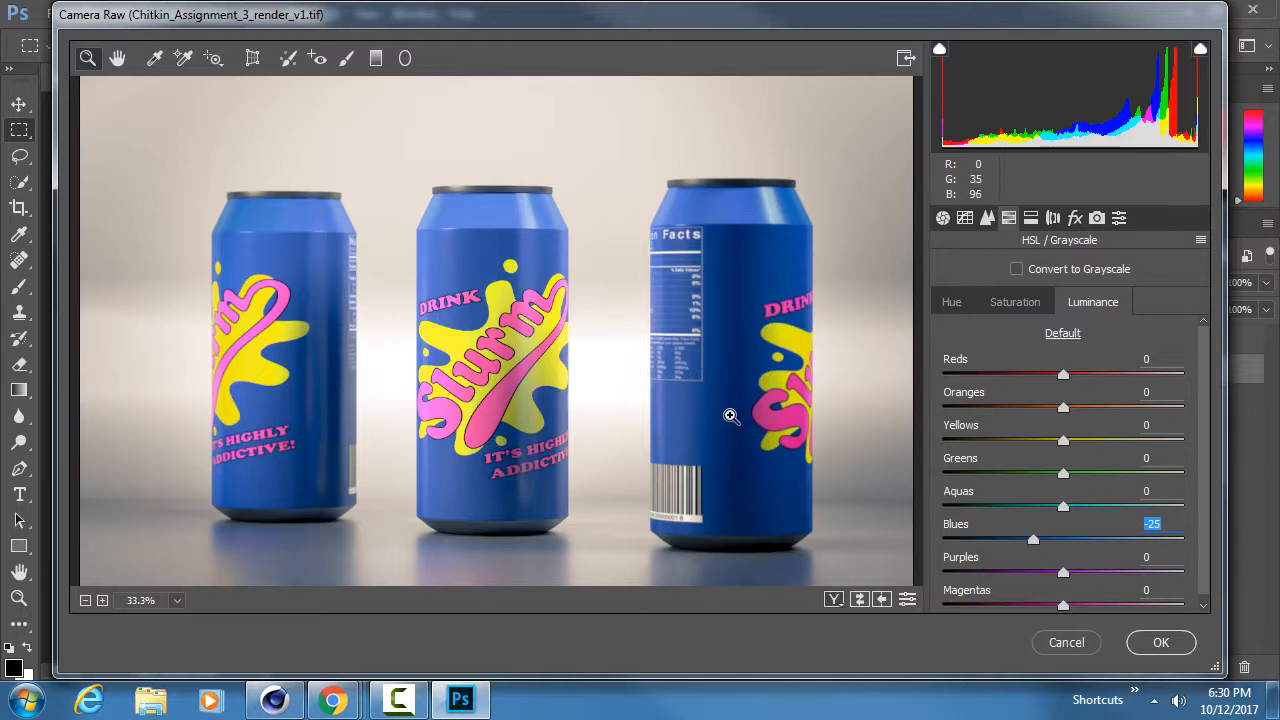
Check the Camera Calibration settings, apply the Camera Raw filter to the Can Render layer and collapse the layer's properties.
{"action": "left_click", "coordinate": [1097, 218]}
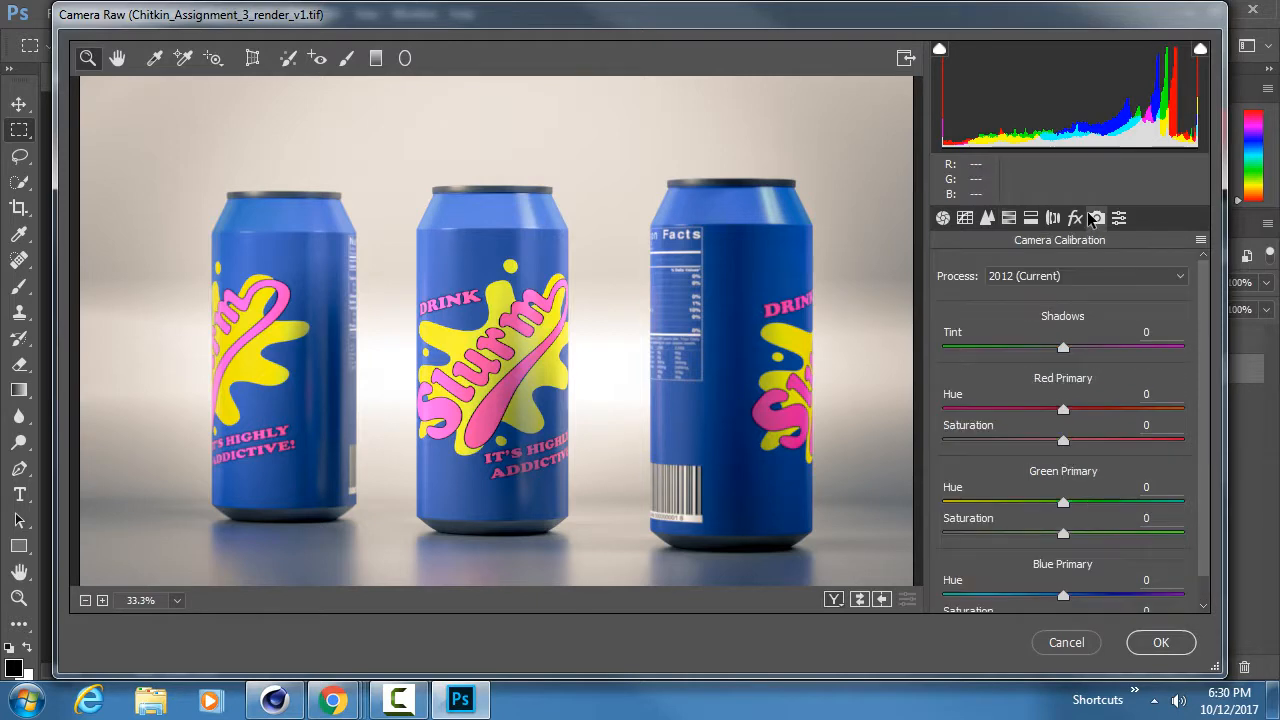
{"action": "left_click", "coordinate": [1077, 219]}
{"action": "left_click", "coordinate": [1160, 642]}
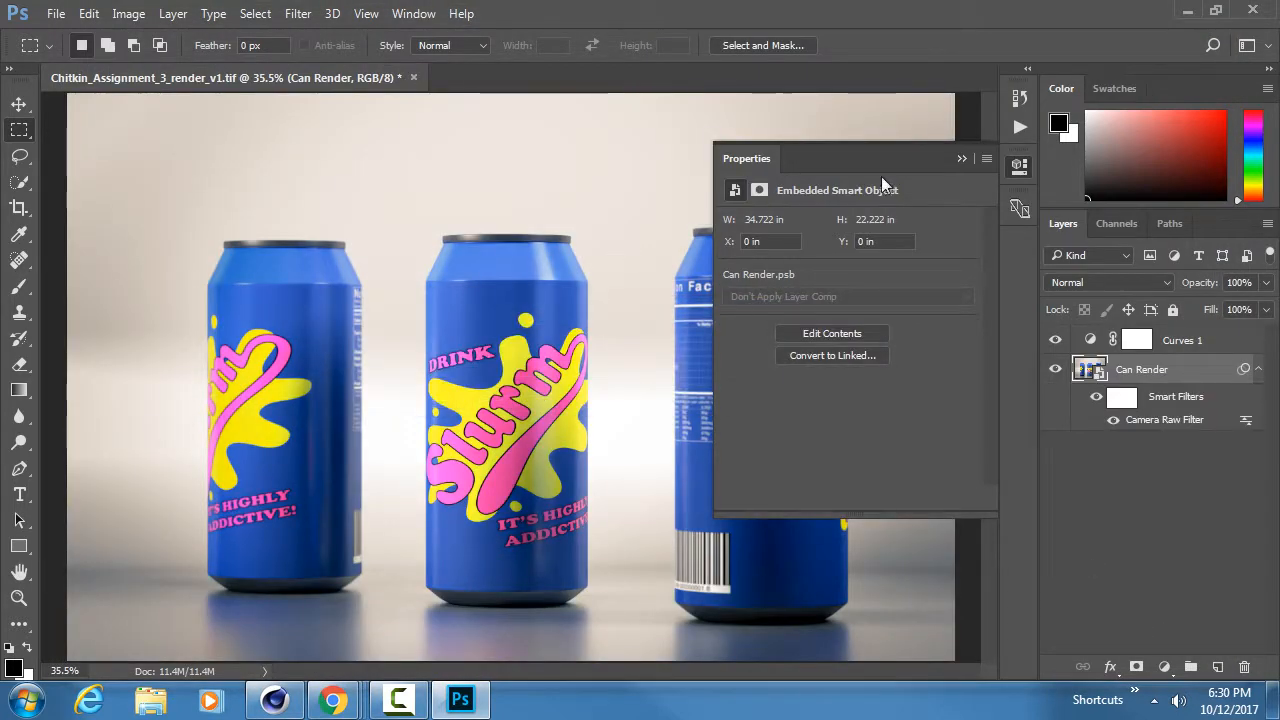
{"action": "left_click", "coordinate": [1016, 168]}
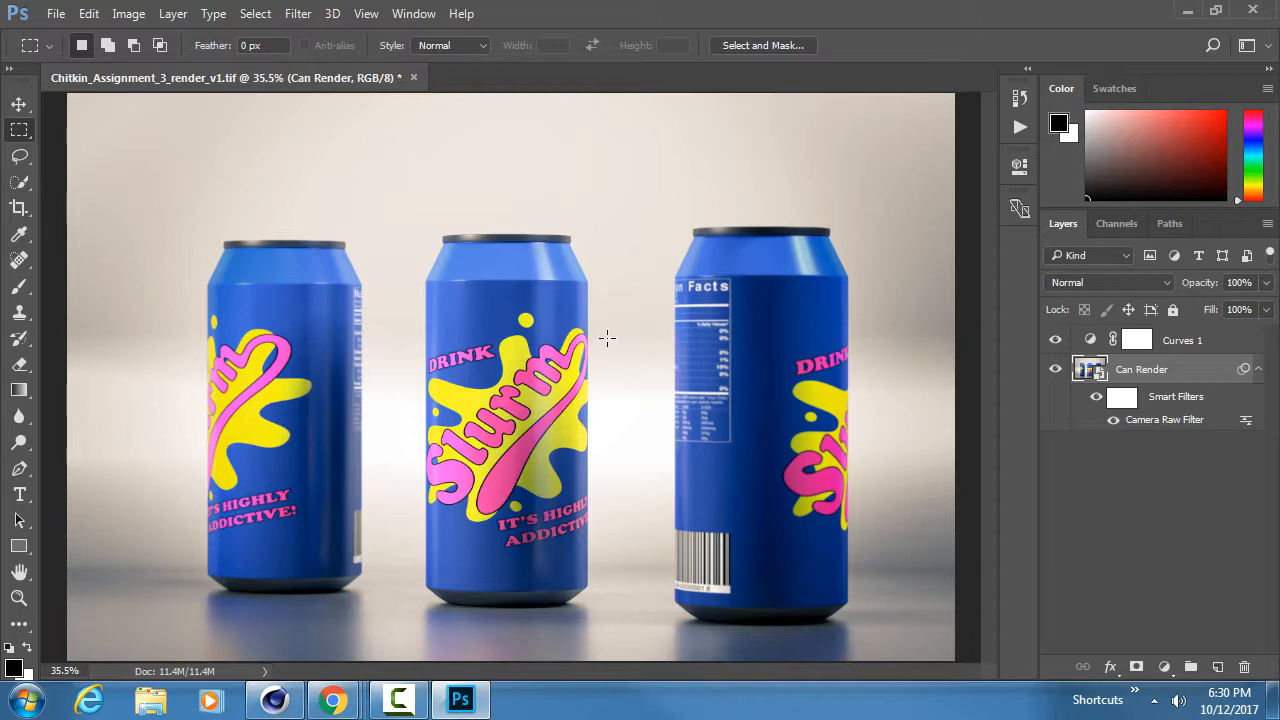
Find and launch Adobe After Effects CC 2017.
{"action": "key", "text": "super"}
{"action": "type", "text": "after"}
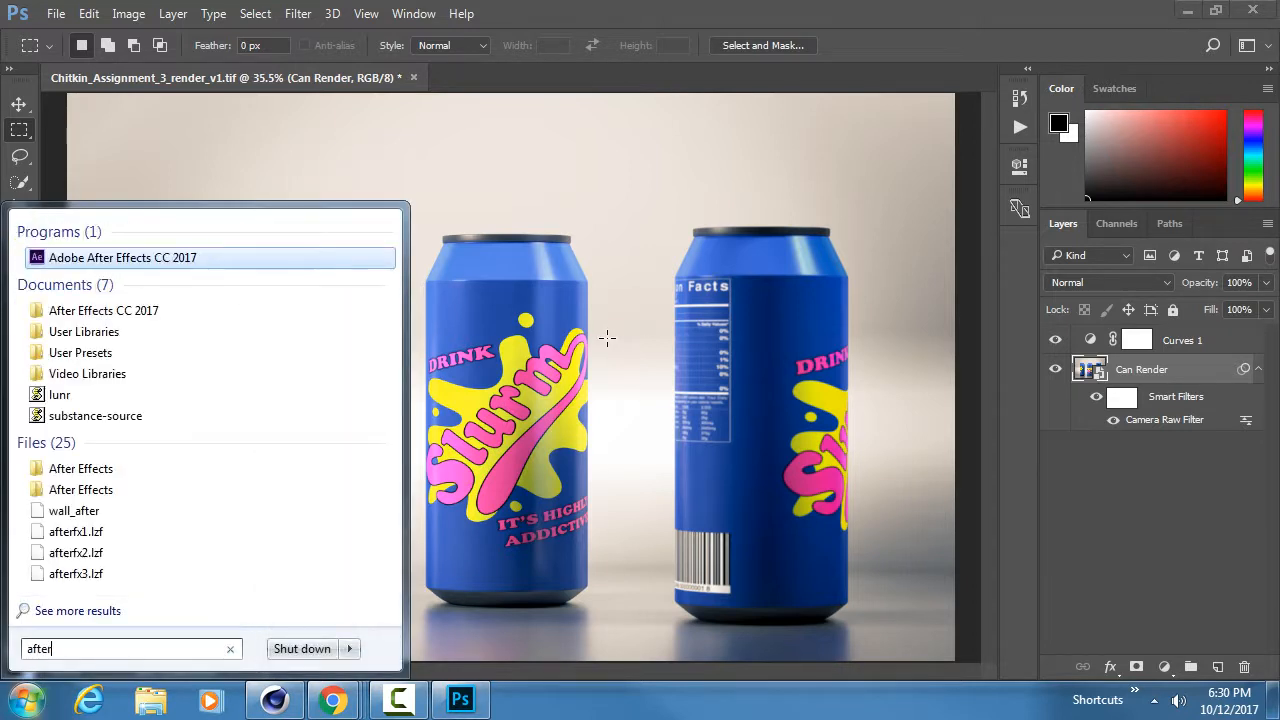
{"action": "key", "text": "Return"}
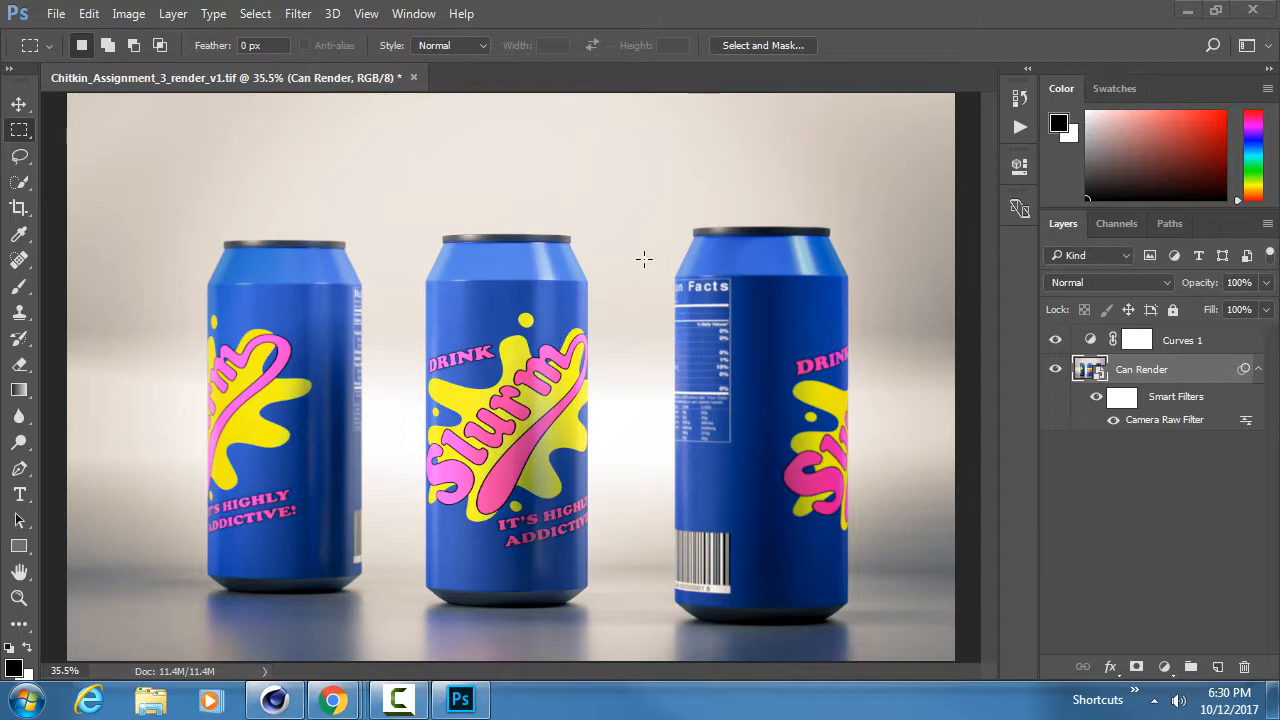
Save the document as a Photoshop PSD with "_render_v1" removed from the file name and Maximize Compatibility on.
{"action": "left_click", "coordinate": [56, 13]}
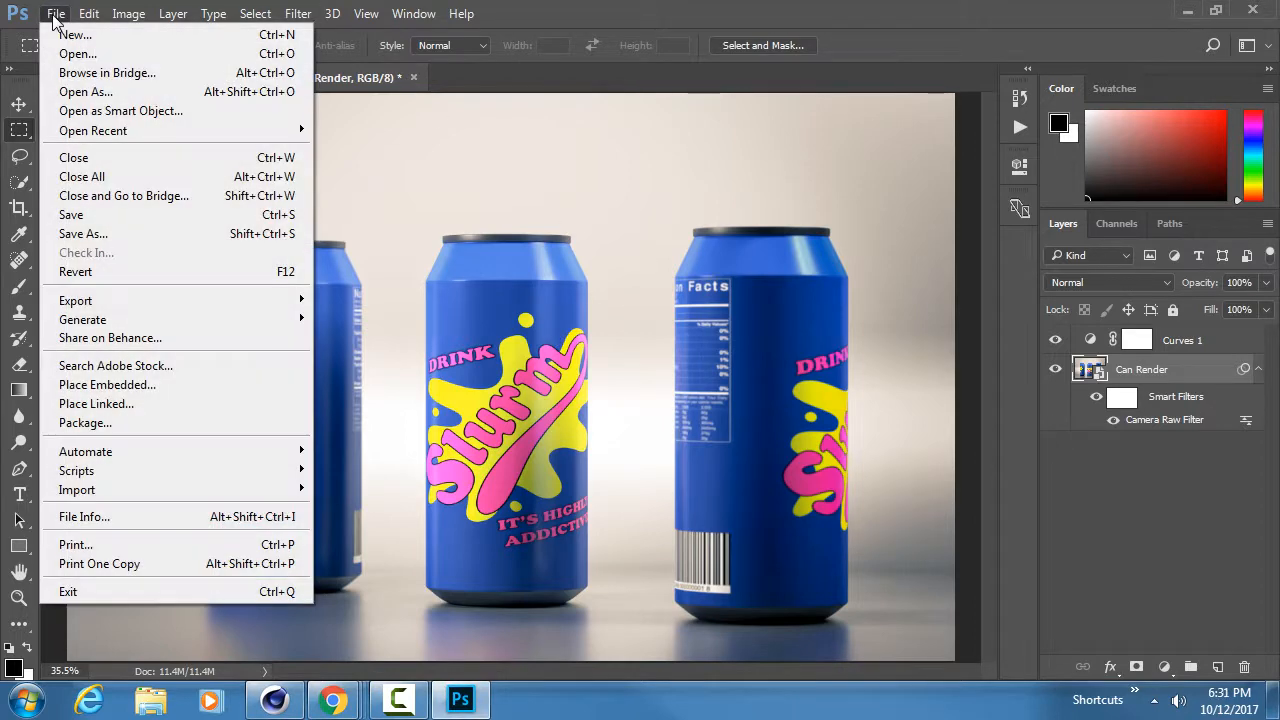
{"action": "left_click", "coordinate": [104, 234]}
{"action": "left_click", "coordinate": [251, 400]}
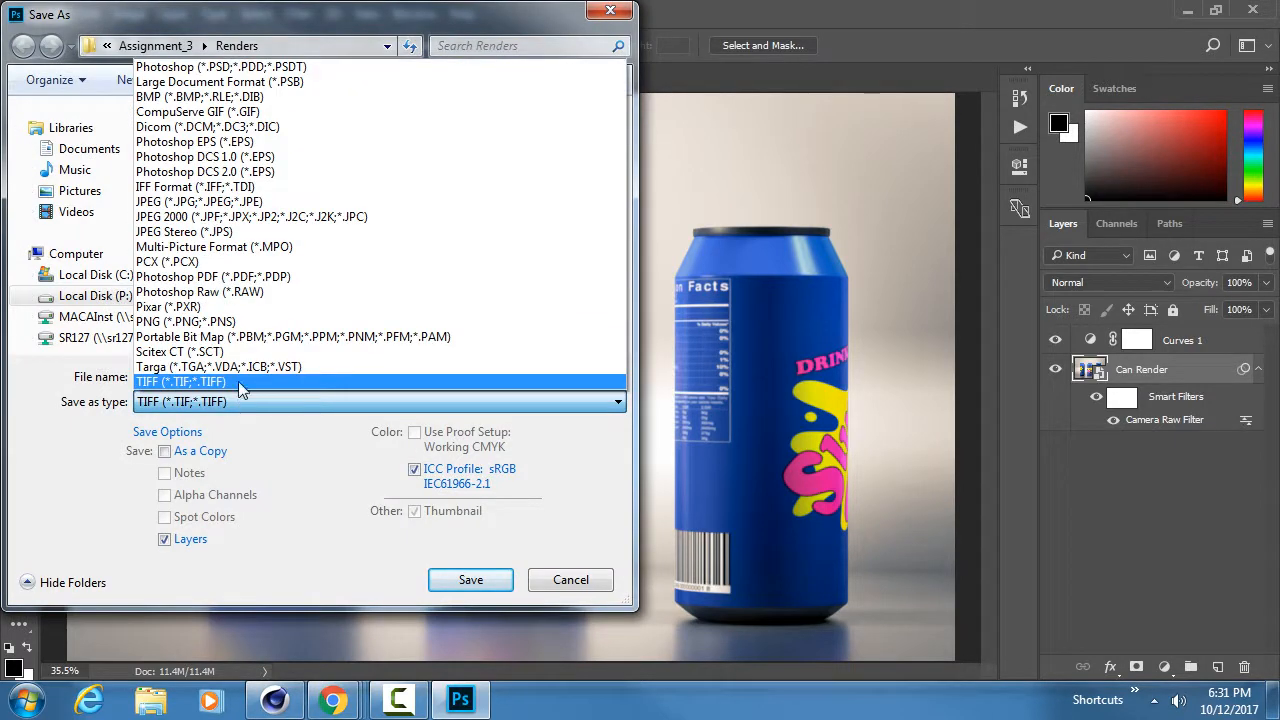
{"action": "left_click", "coordinate": [230, 68]}
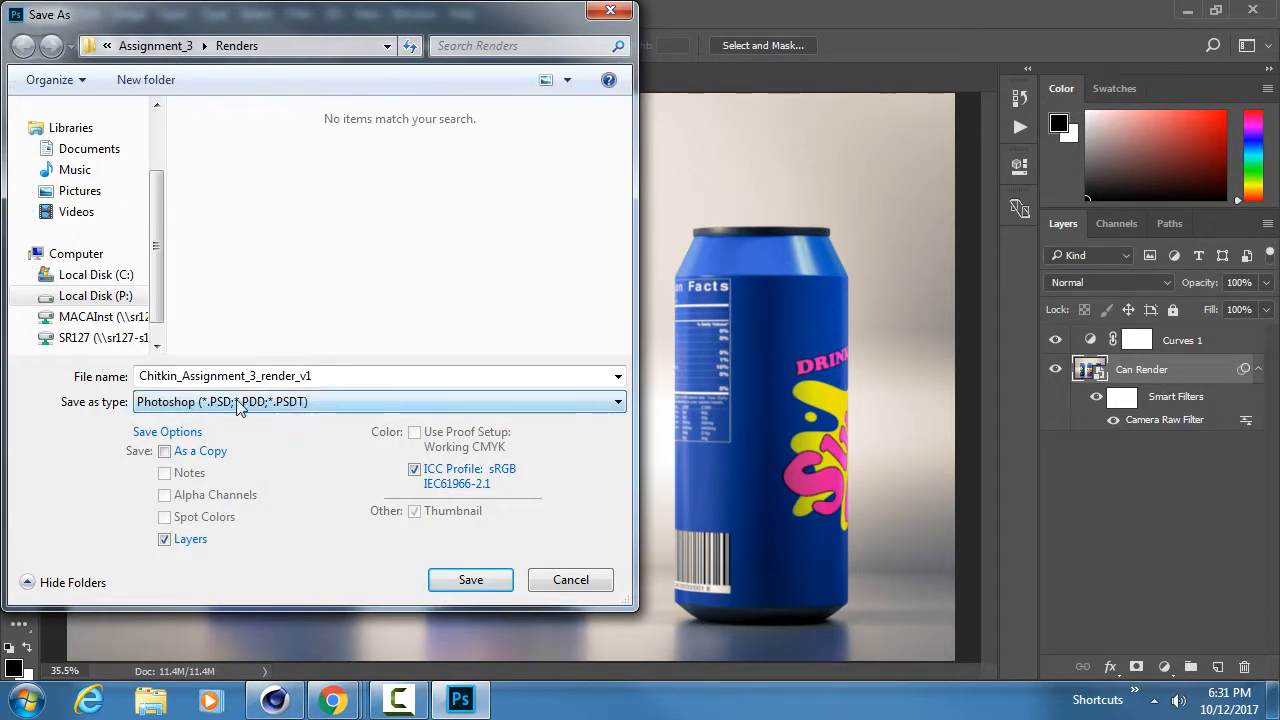
{"action": "double_click", "coordinate": [340, 377]}
{"action": "left_click", "coordinate": [322, 377]}
{"action": "left_click_drag", "start_coordinate": [316, 377], "coordinate": [260, 377]}
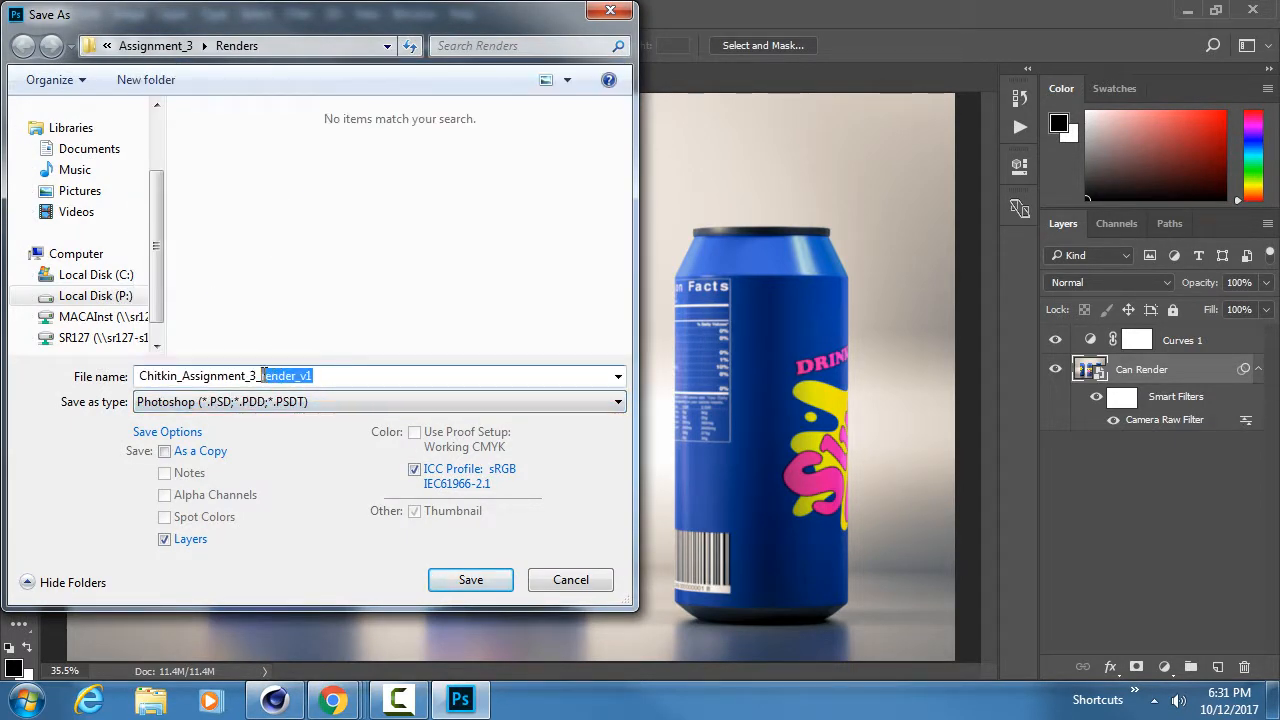
{"action": "key", "text": "BackSpace"}
{"action": "key", "text": "BackSpace"}
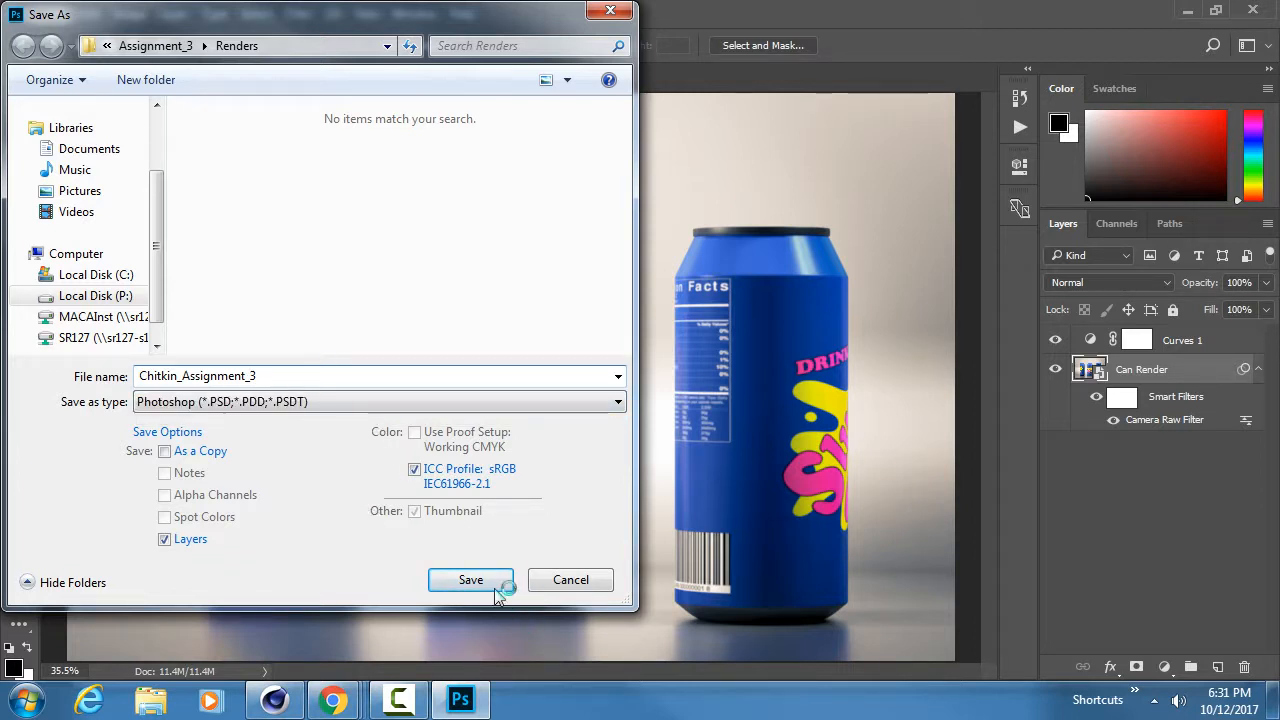
{"action": "left_click", "coordinate": [451, 580]}
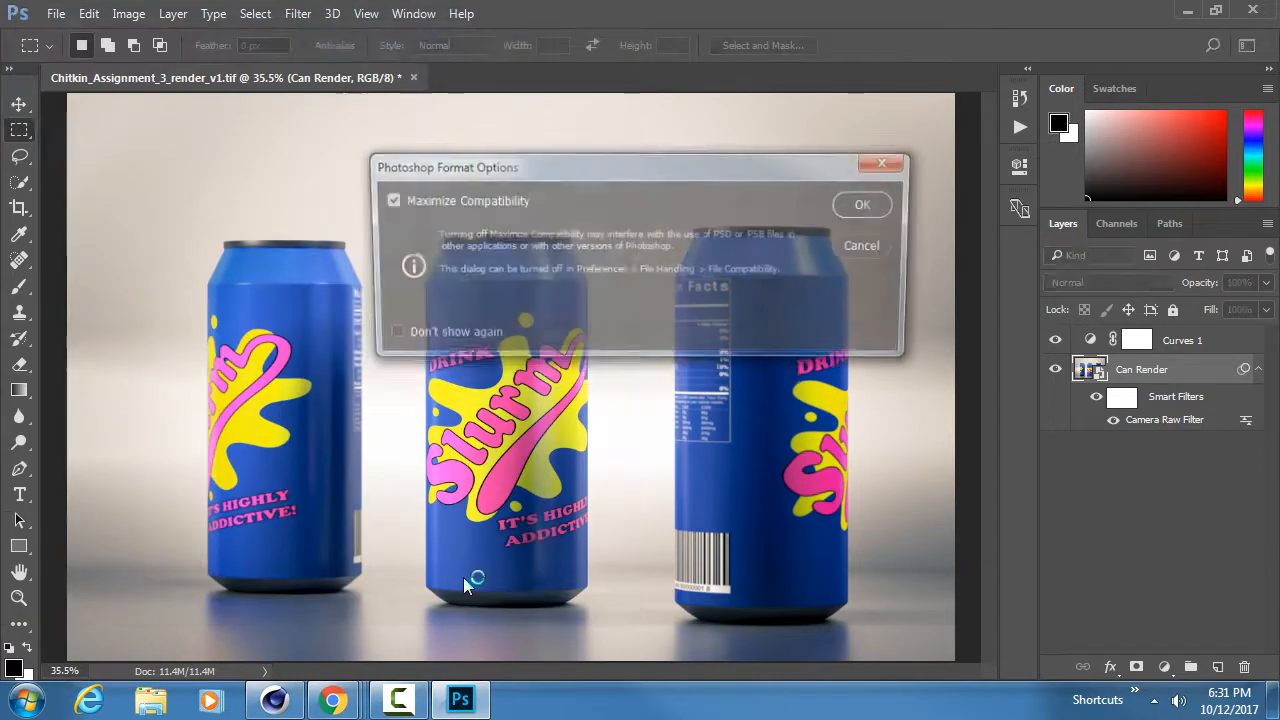
{"action": "left_click", "coordinate": [869, 204]}
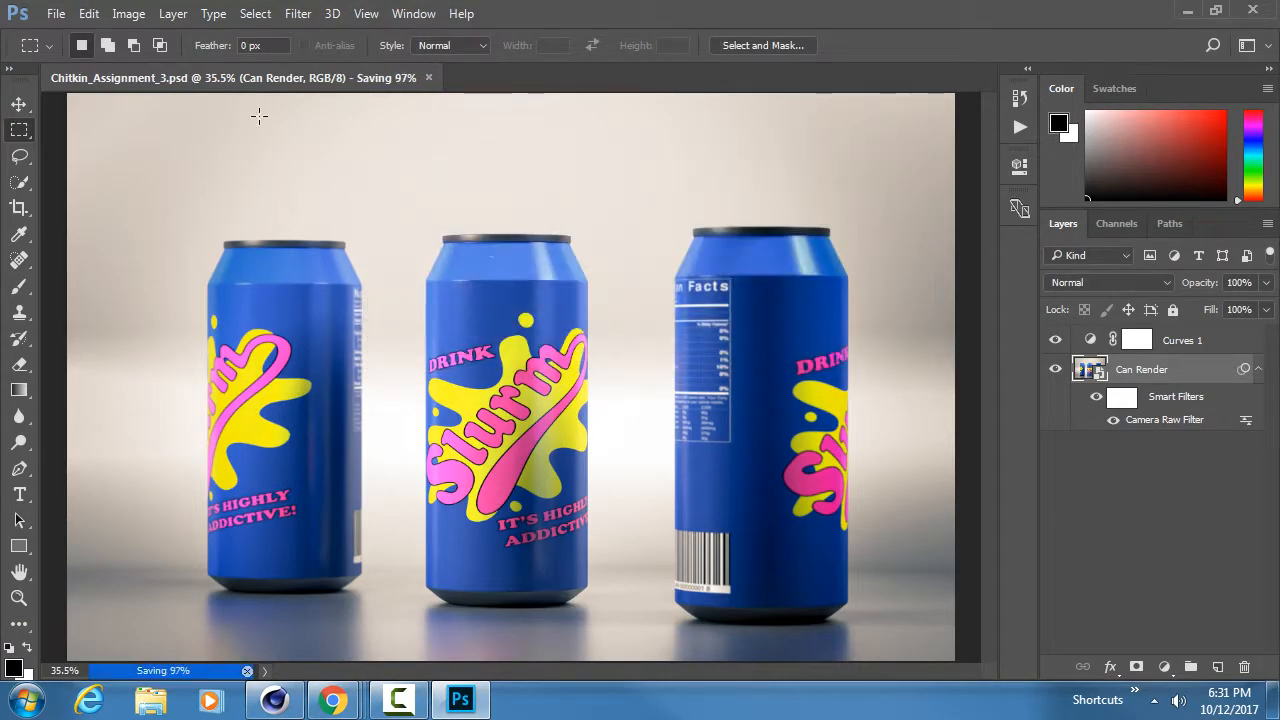
Save a PNG copy of the graded image in the Renders folder with "_Product" appended to the file name, using Smallest / Slow compression.
{"action": "left_click", "coordinate": [56, 14]}
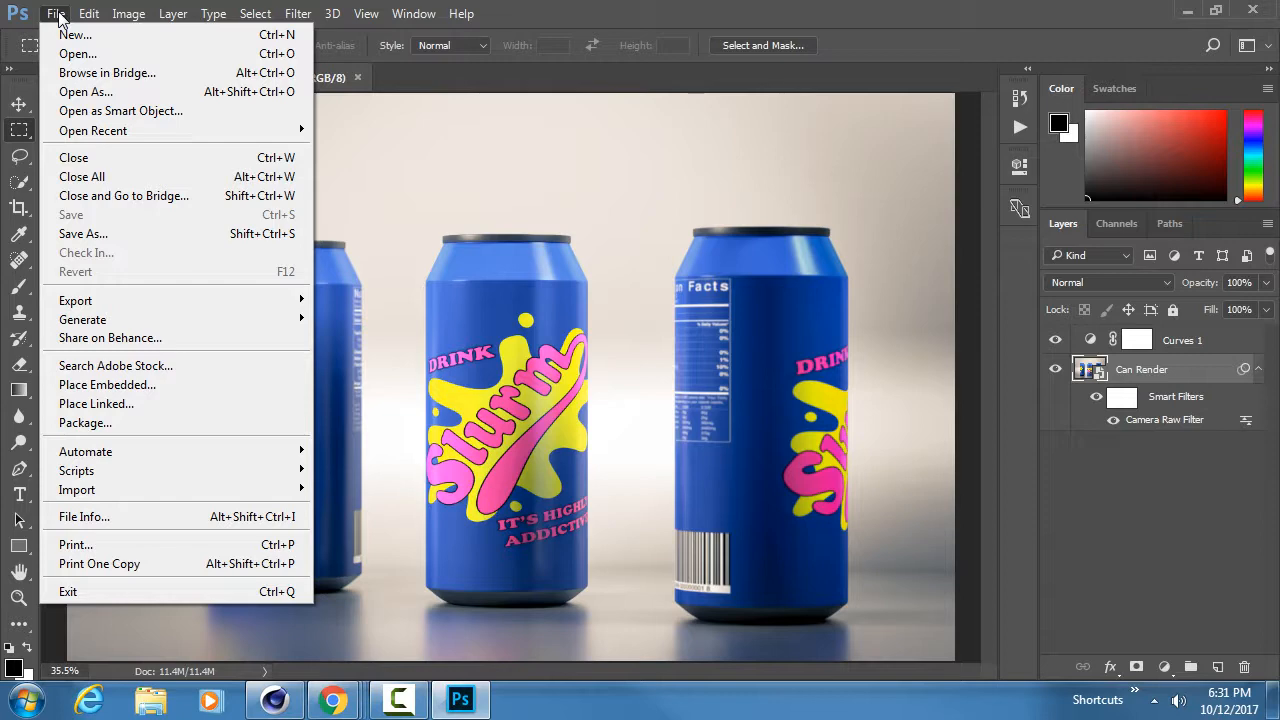
{"action": "left_click", "coordinate": [115, 234]}
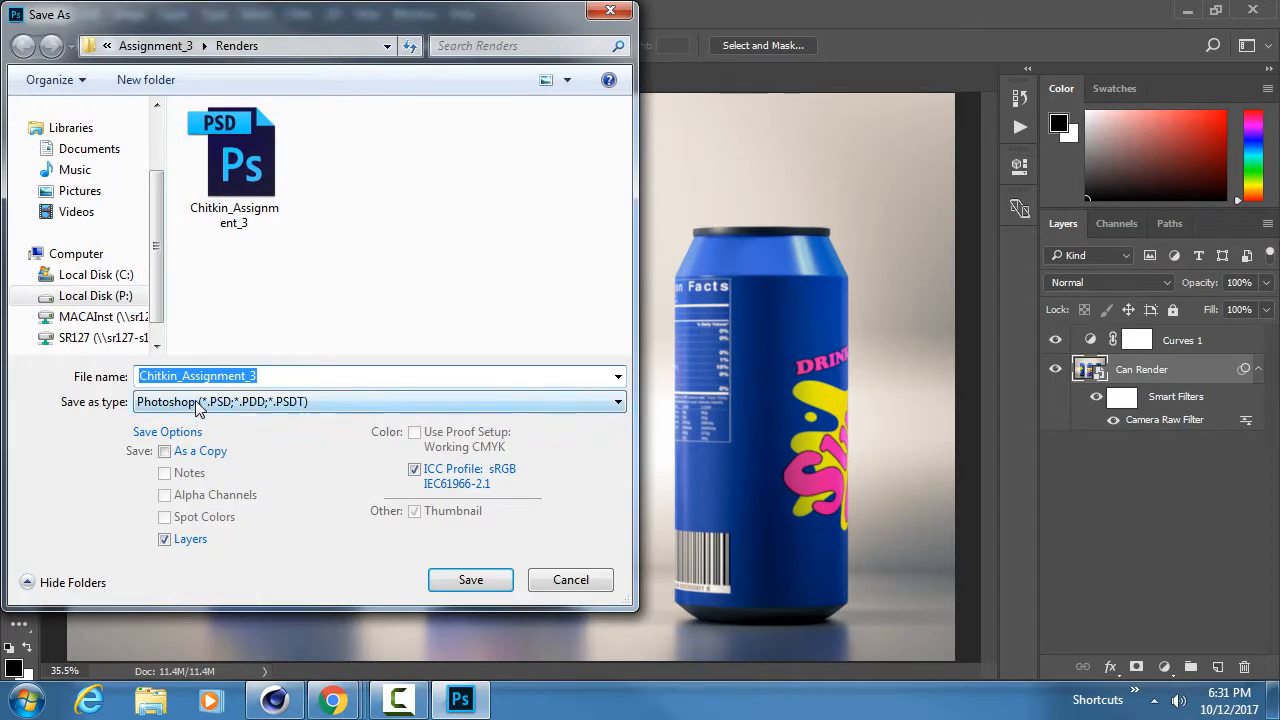
{"action": "left_click", "coordinate": [197, 405]}
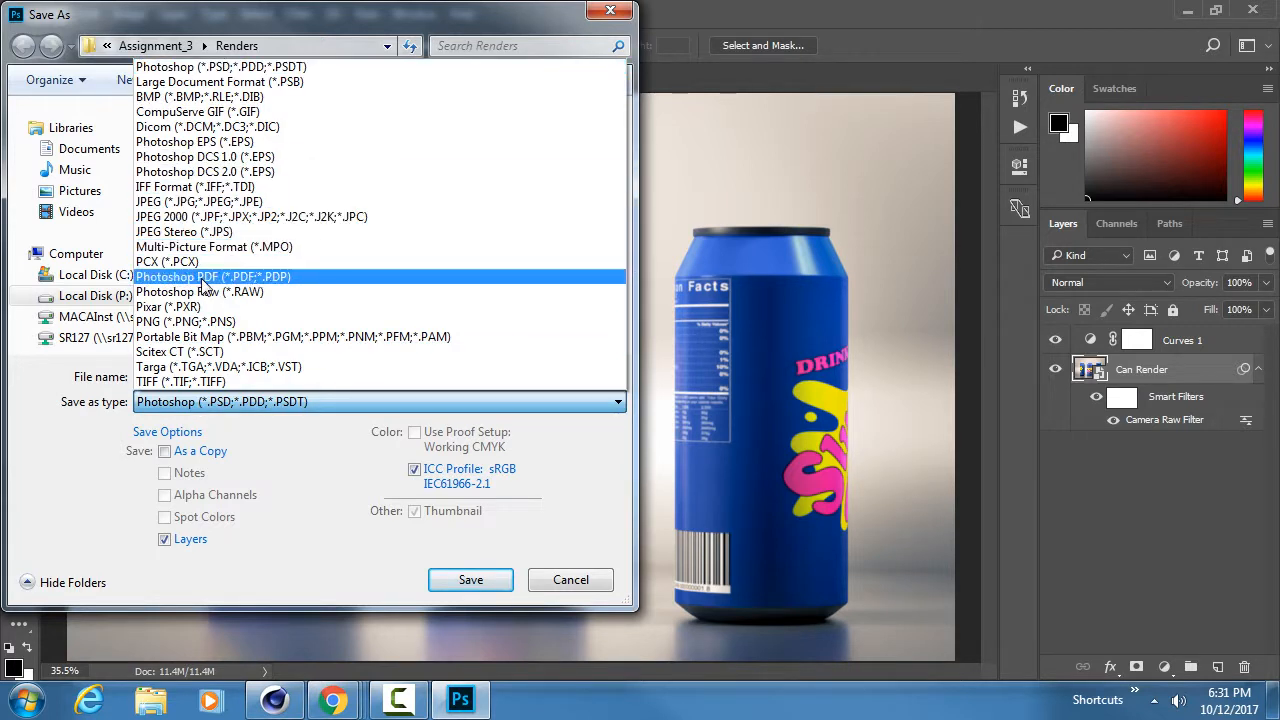
{"action": "left_click", "coordinate": [186, 321]}
{"action": "left_click", "coordinate": [273, 375]}
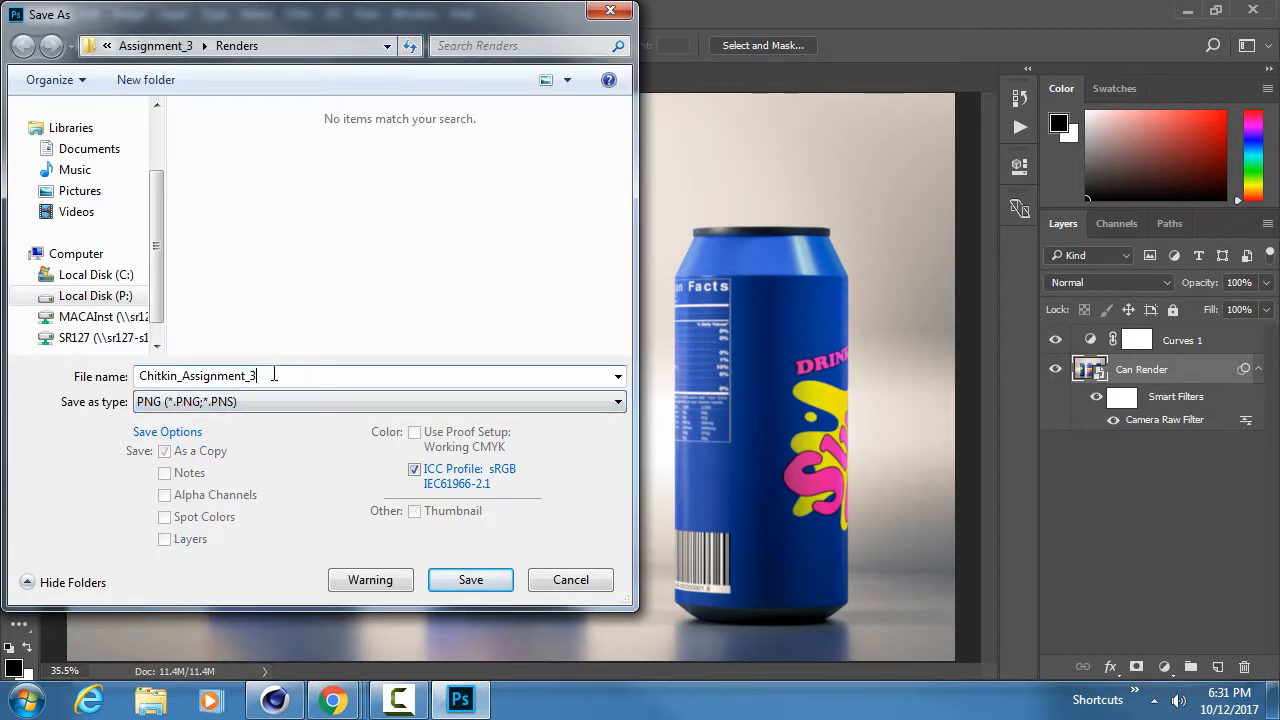
{"action": "type", "text": "_Product"}
{"action": "key", "text": "Return"}
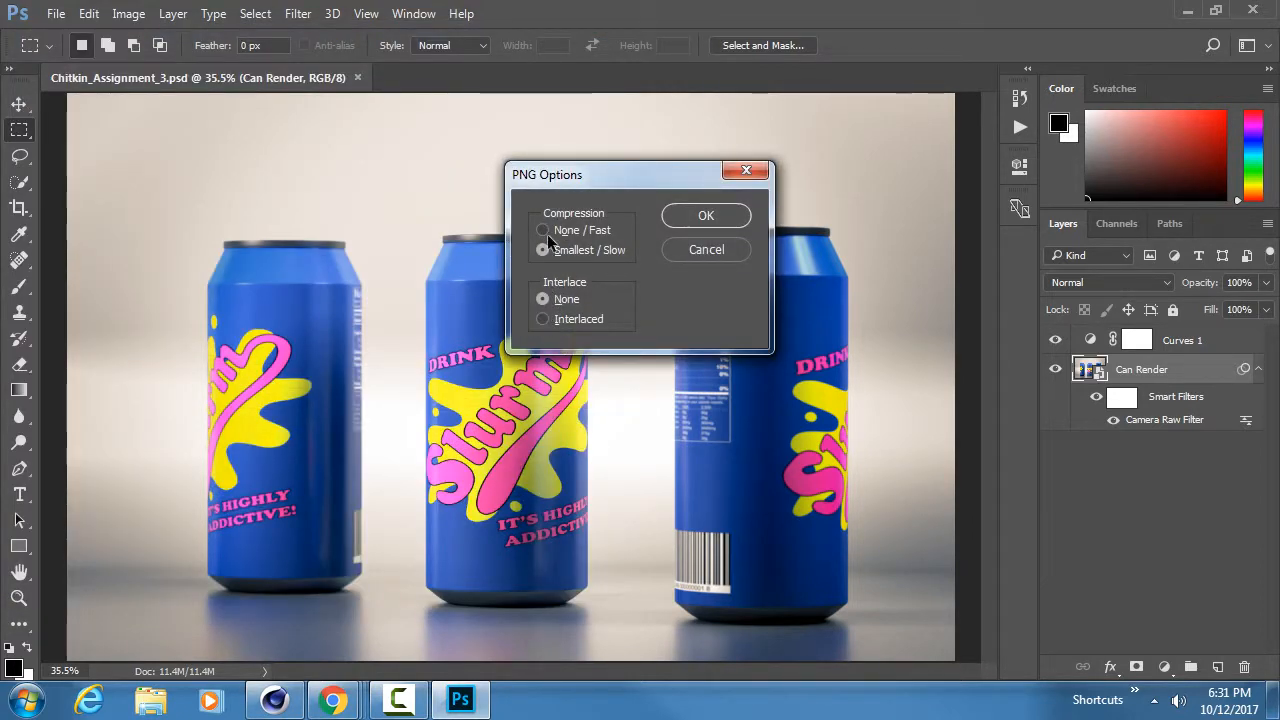
{"action": "left_click", "coordinate": [714, 215]}
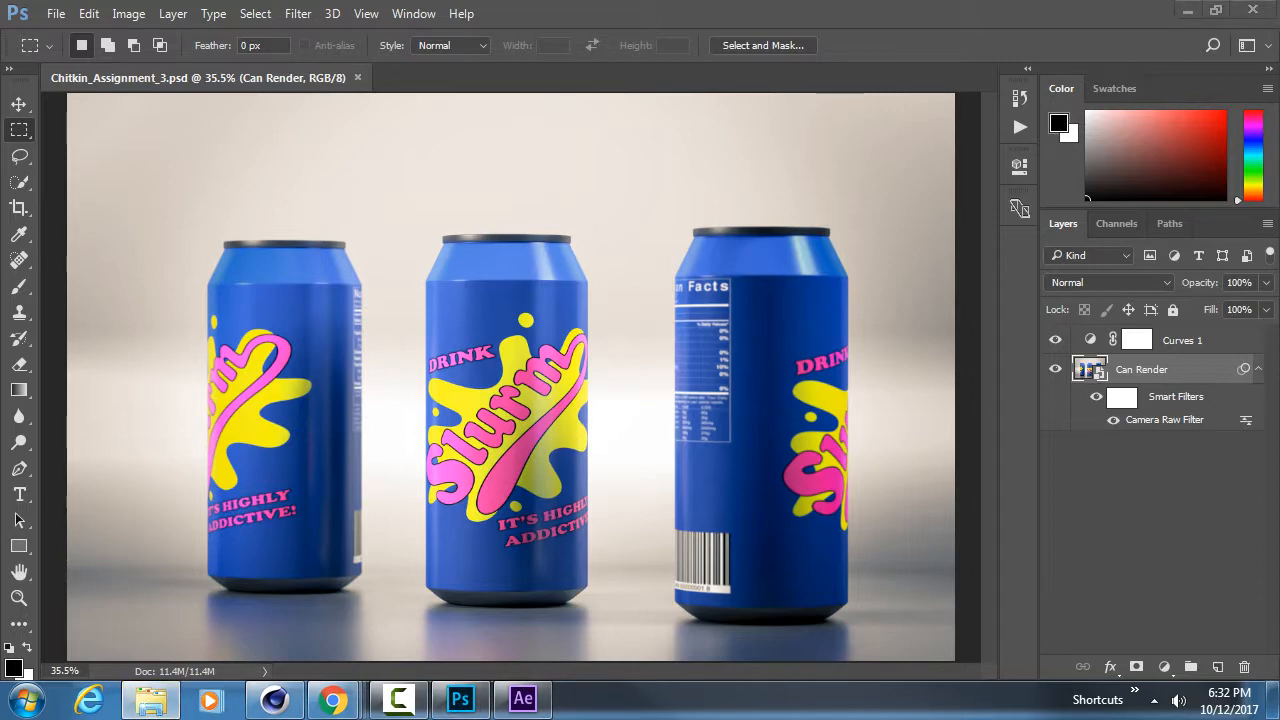
Switch to Windows Explorer and copy the "_Product" image from the Assignment_3 Renders folder on Local Disk (P:).
{"action": "left_click", "coordinate": [151, 699]}
{"action": "left_click_drag", "start_coordinate": [800, 105], "coordinate": [733, 92]}
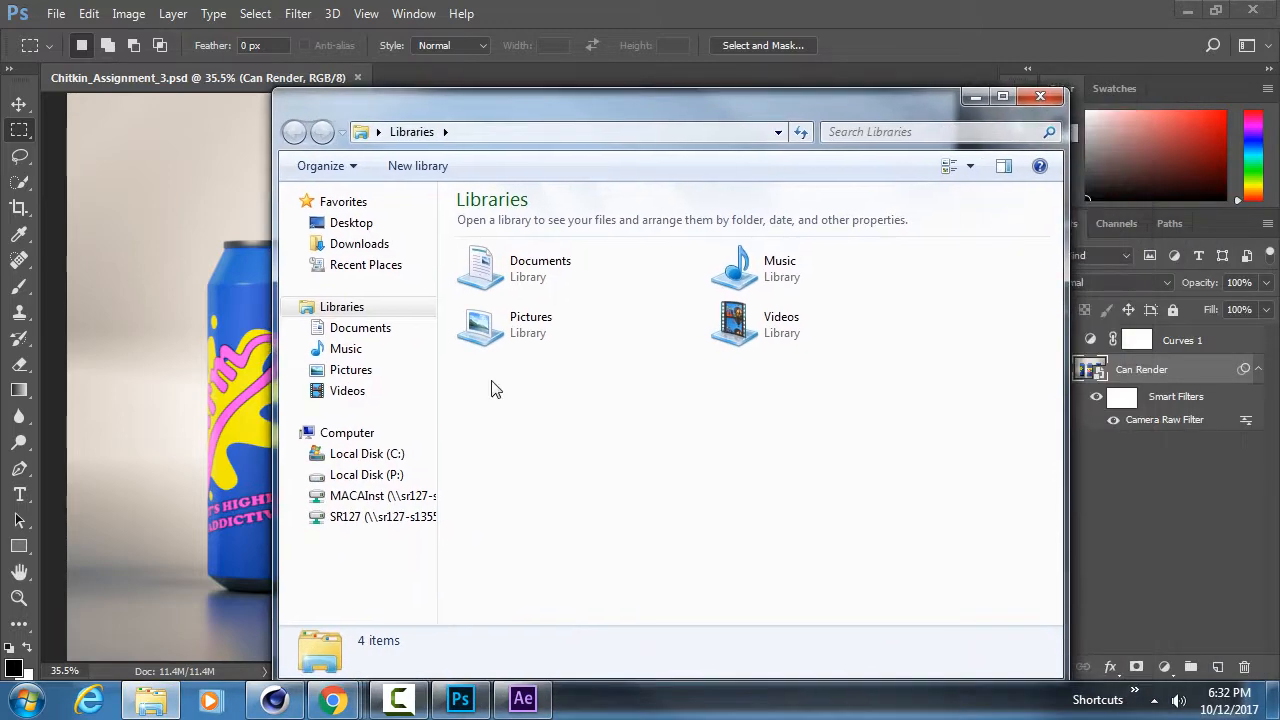
{"action": "left_click", "coordinate": [360, 476]}
{"action": "double_click", "coordinate": [551, 221]}
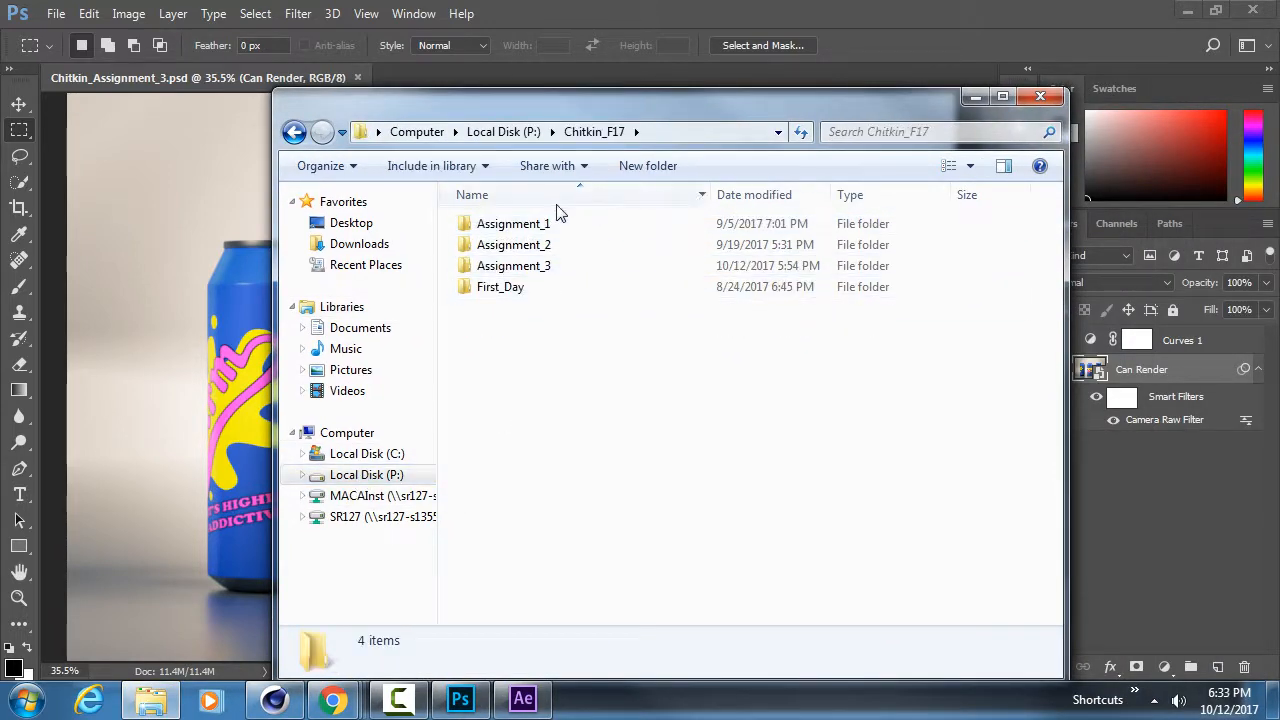
{"action": "left_click", "coordinate": [548, 268]}
{"action": "double_click", "coordinate": [548, 268]}
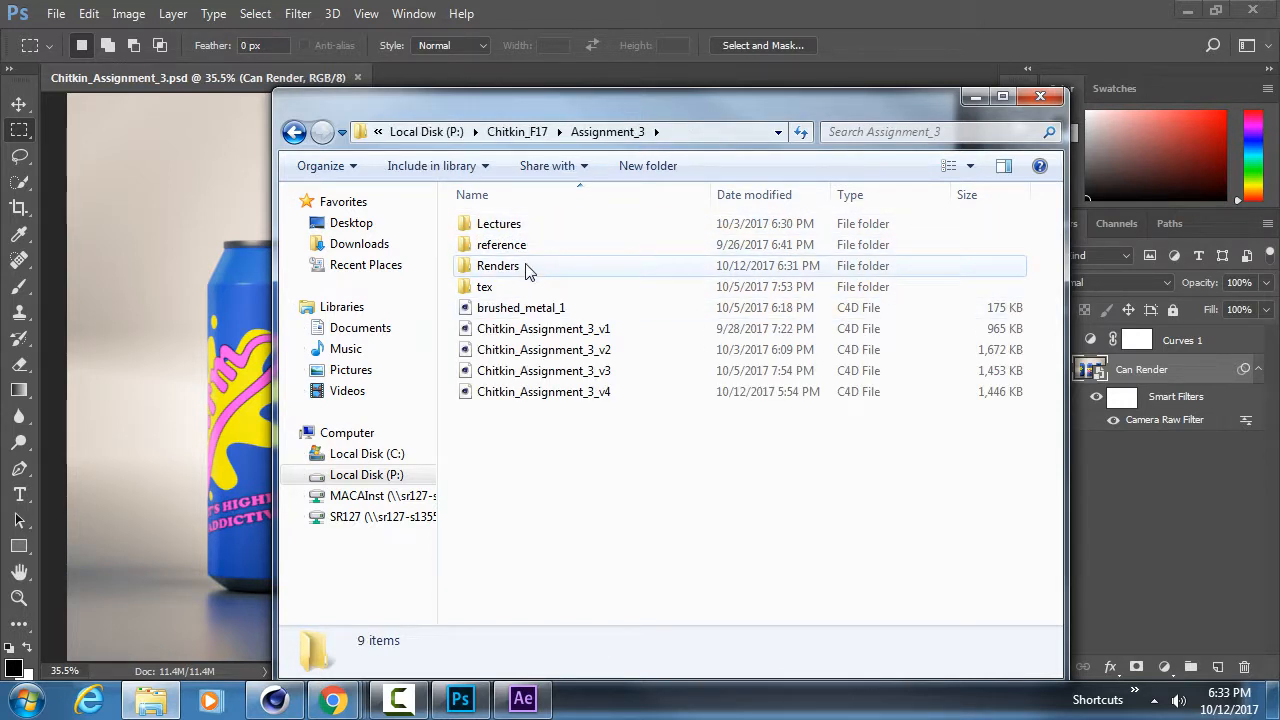
{"action": "double_click", "coordinate": [525, 275]}
{"action": "left_click", "coordinate": [657, 258]}
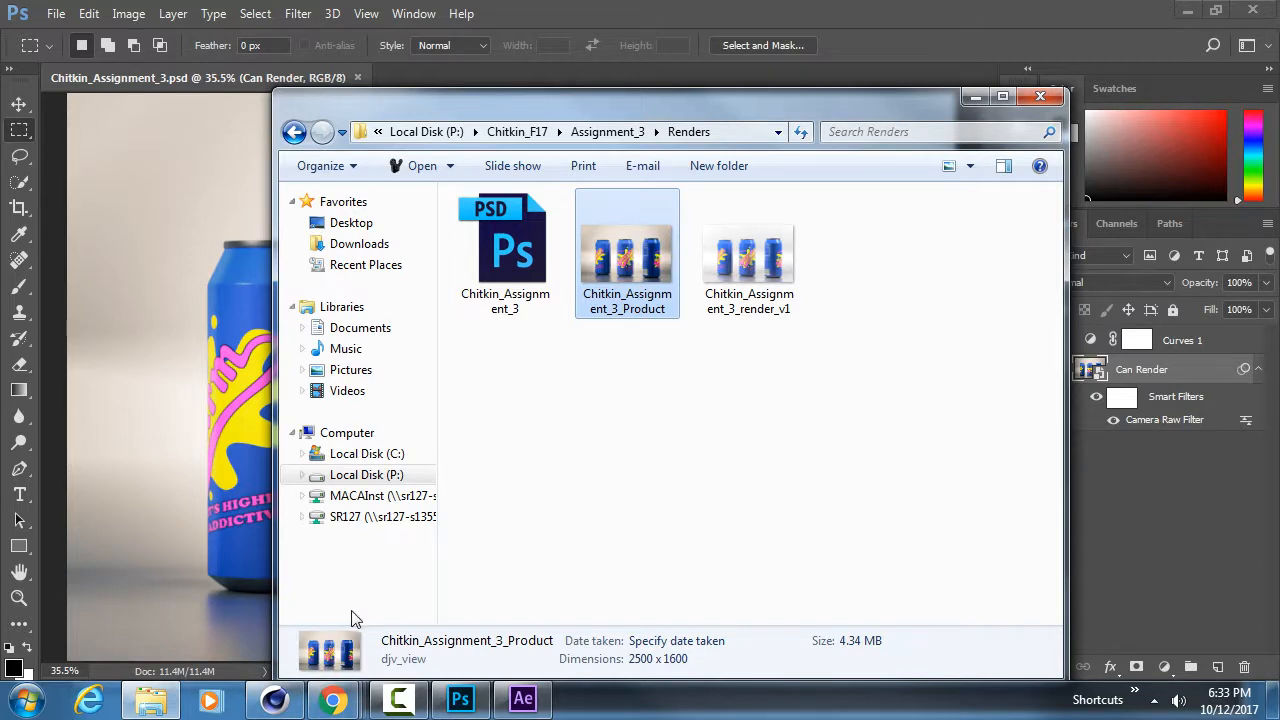
Paste the "_Product" image into the class's Assignment_3_TURN_IN folder under 2510 on the SR127 network drive.
{"action": "left_click", "coordinate": [371, 517]}
{"action": "double_click", "coordinate": [534, 246]}
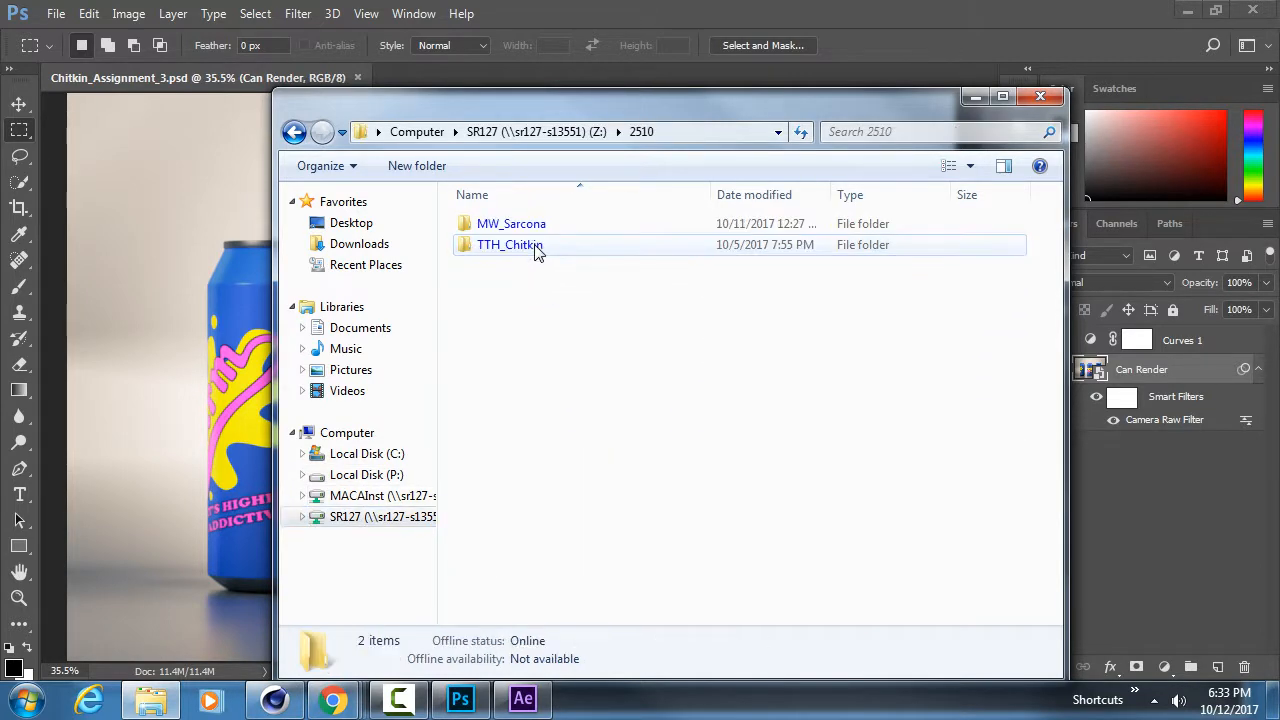
{"action": "double_click", "coordinate": [534, 246]}
{"action": "left_click_drag", "start_coordinate": [660, 106], "coordinate": [1279, 140]}
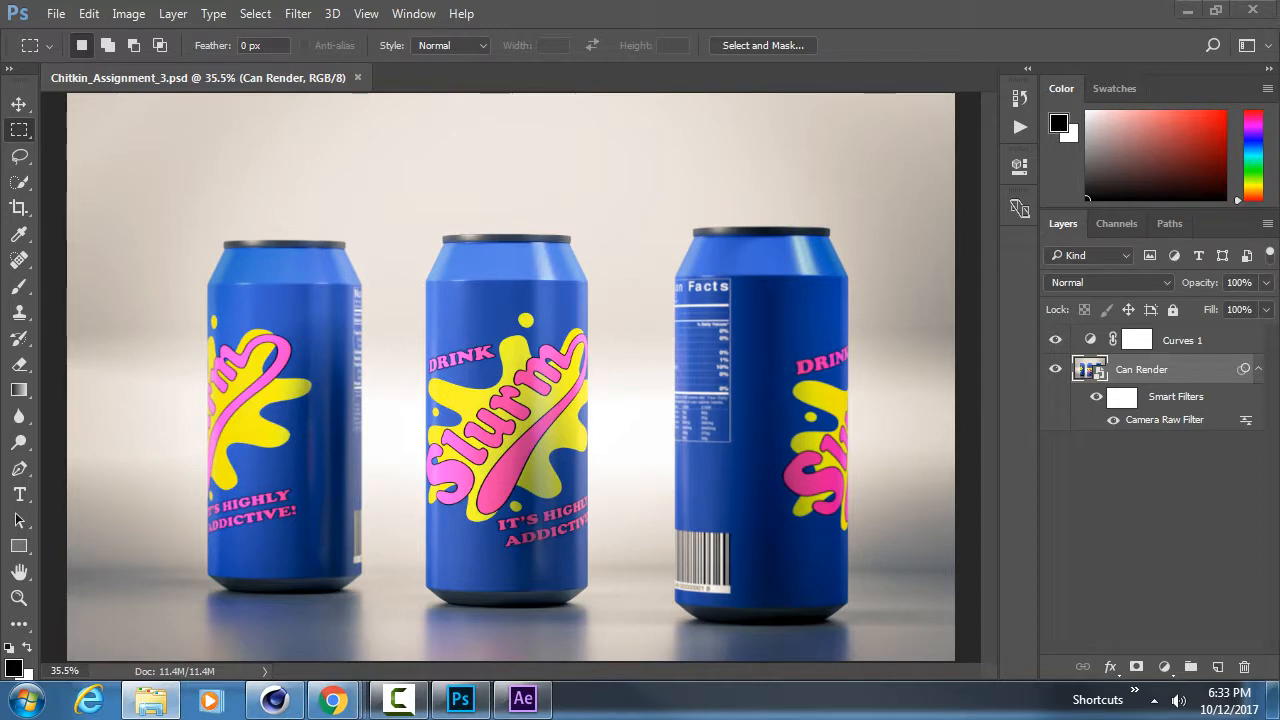
{"action": "left_click_drag", "start_coordinate": [1279, 188], "coordinate": [580, 116]}
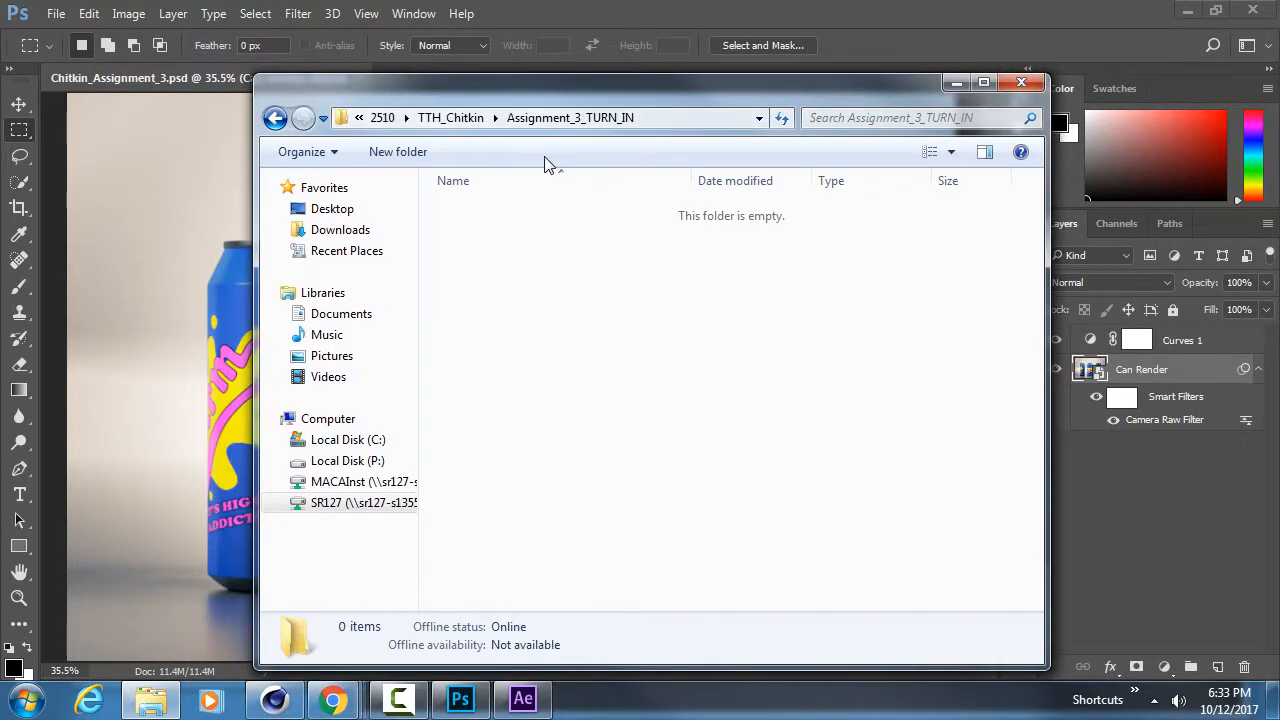
{"action": "key", "text": "ctrl+v"}
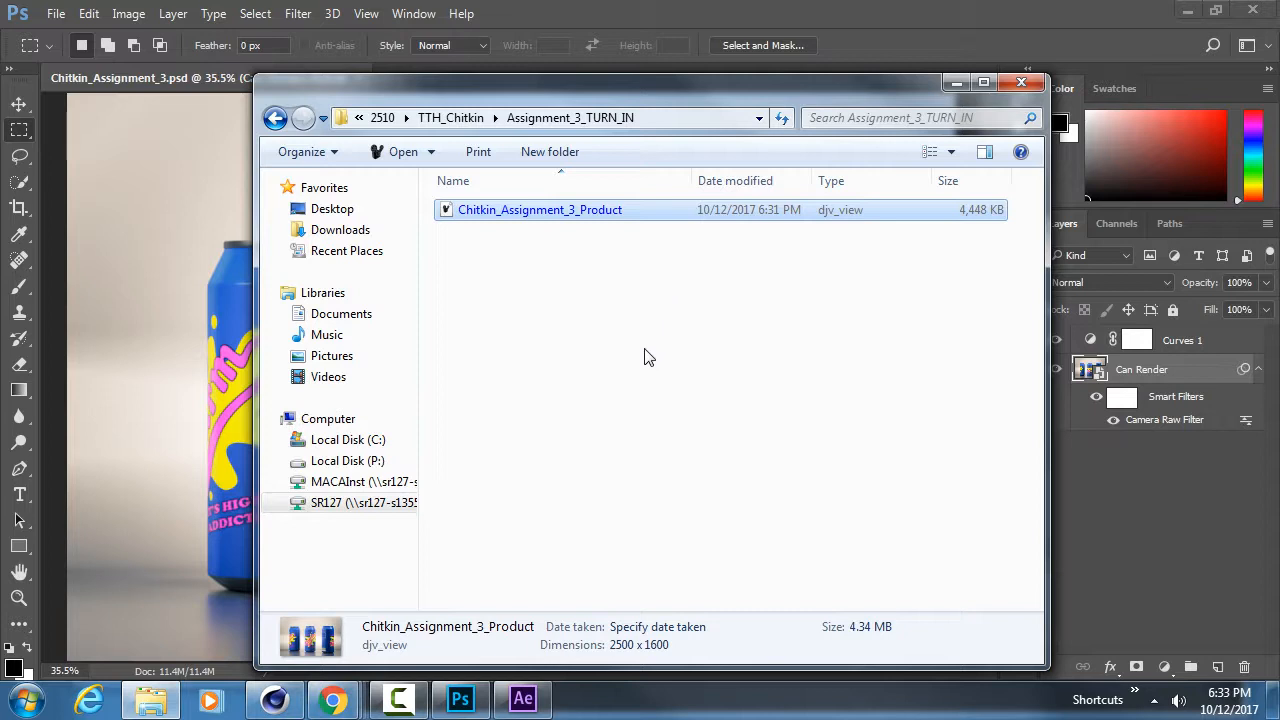
Switch to After Effects and dismiss its Start window.
{"action": "left_click", "coordinate": [522, 700]}
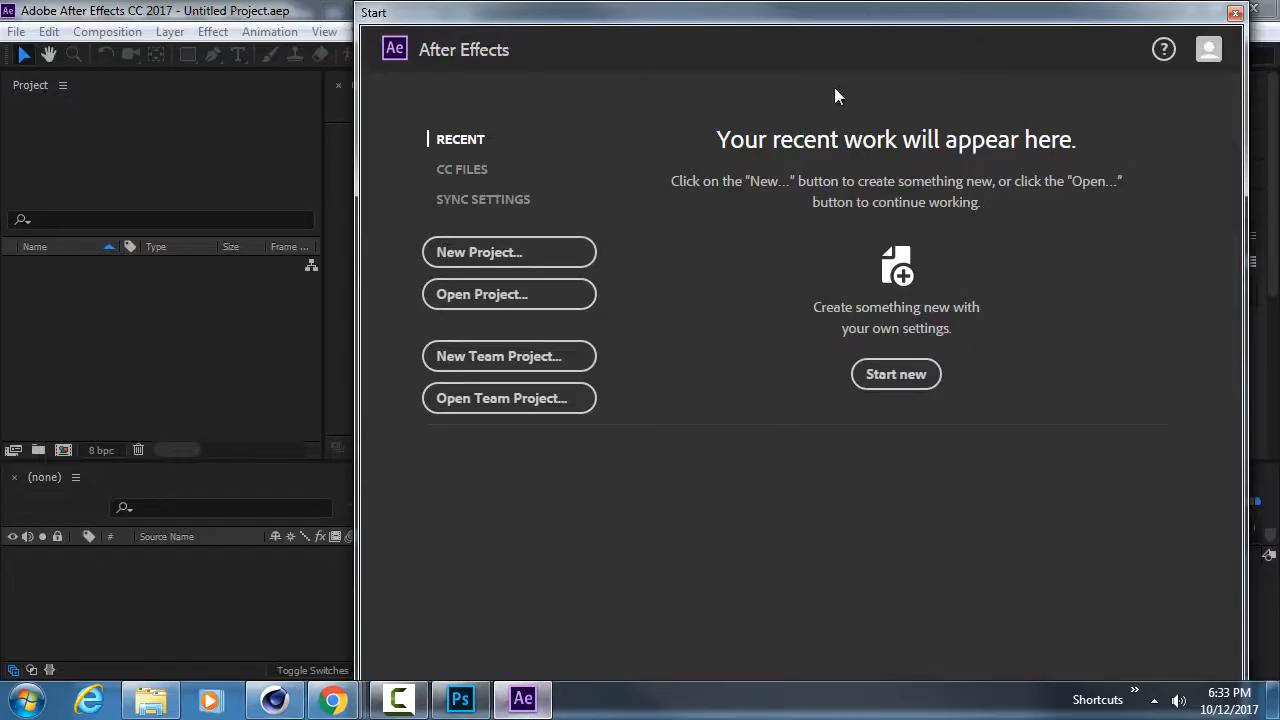
{"action": "left_click", "coordinate": [1236, 12]}
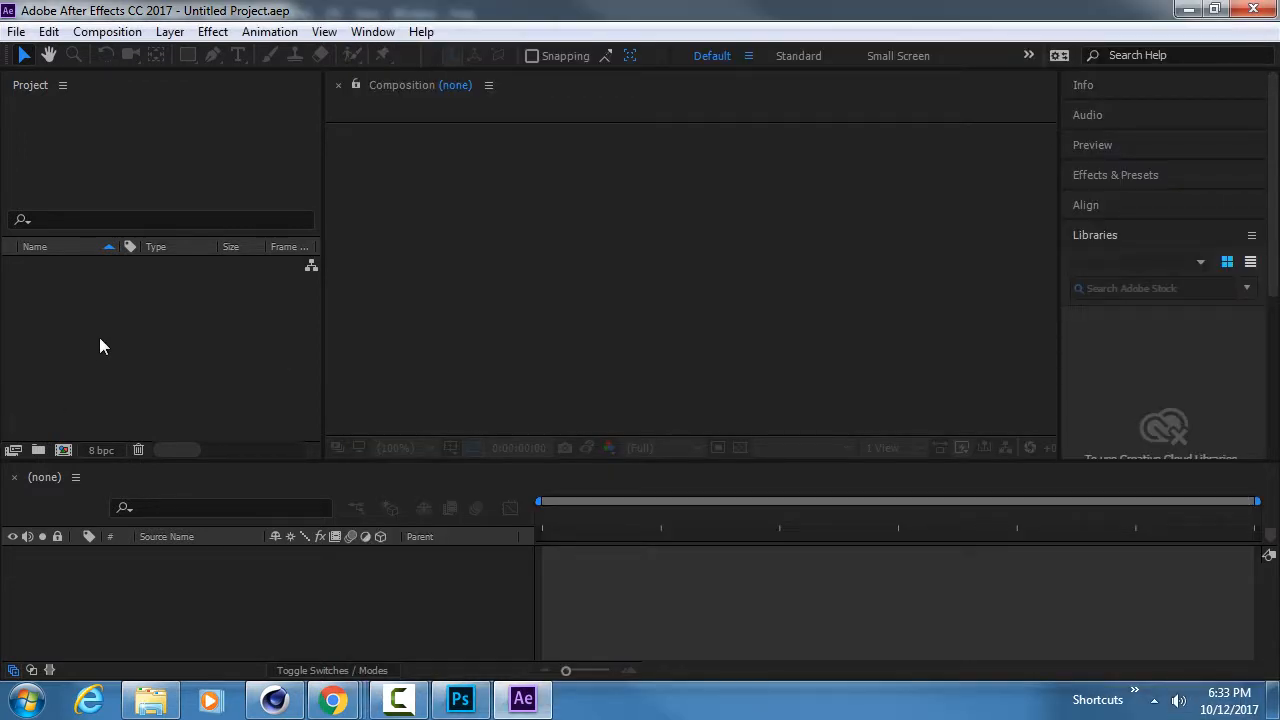
{"action": "mouse_move", "coordinate": [323, 329]}
{"action": "left_mouse_down"}
{"action": "mouse_move", "coordinate": [257, 337]}
{"action": "mouse_move", "coordinate": [329, 326]}
{"action": "left_mouse_up"}
Import the "_render_v1" TIFF from the Assignment_3 Renders folder on Local Disk (P:) as footage.
{"action": "double_click", "coordinate": [67, 309]}
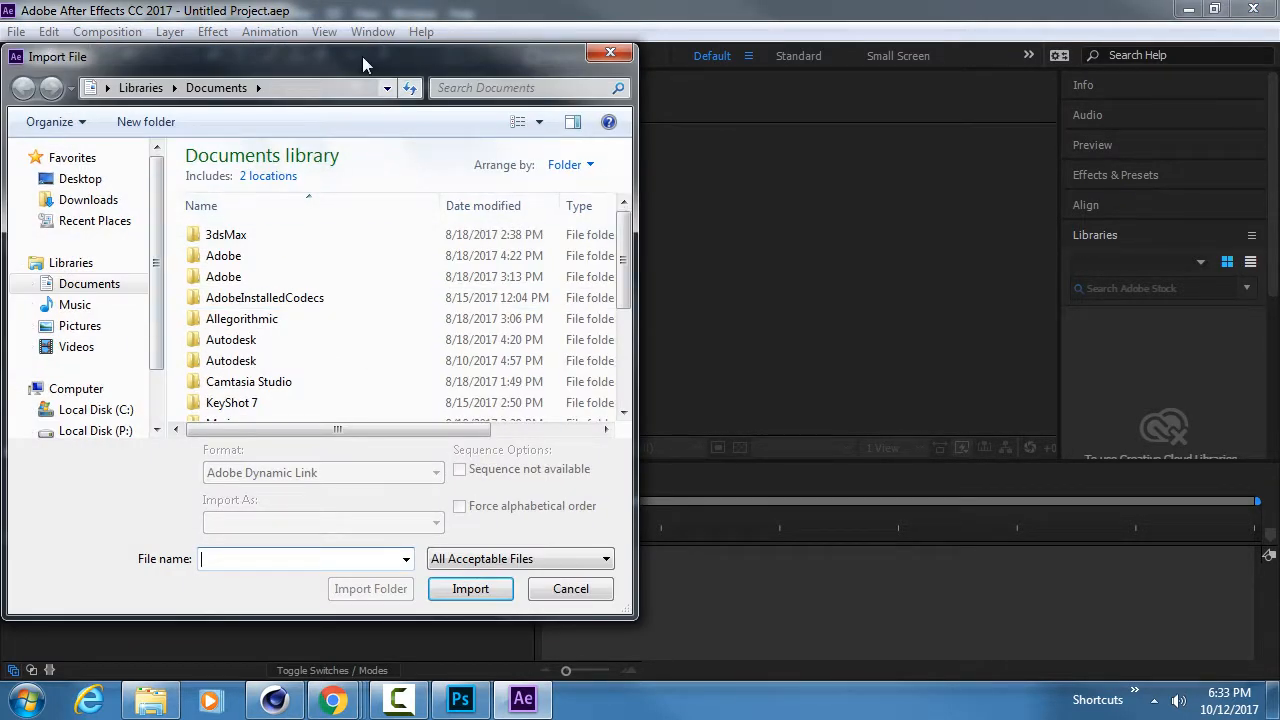
{"action": "left_click_drag", "start_coordinate": [362, 56], "coordinate": [510, 40]}
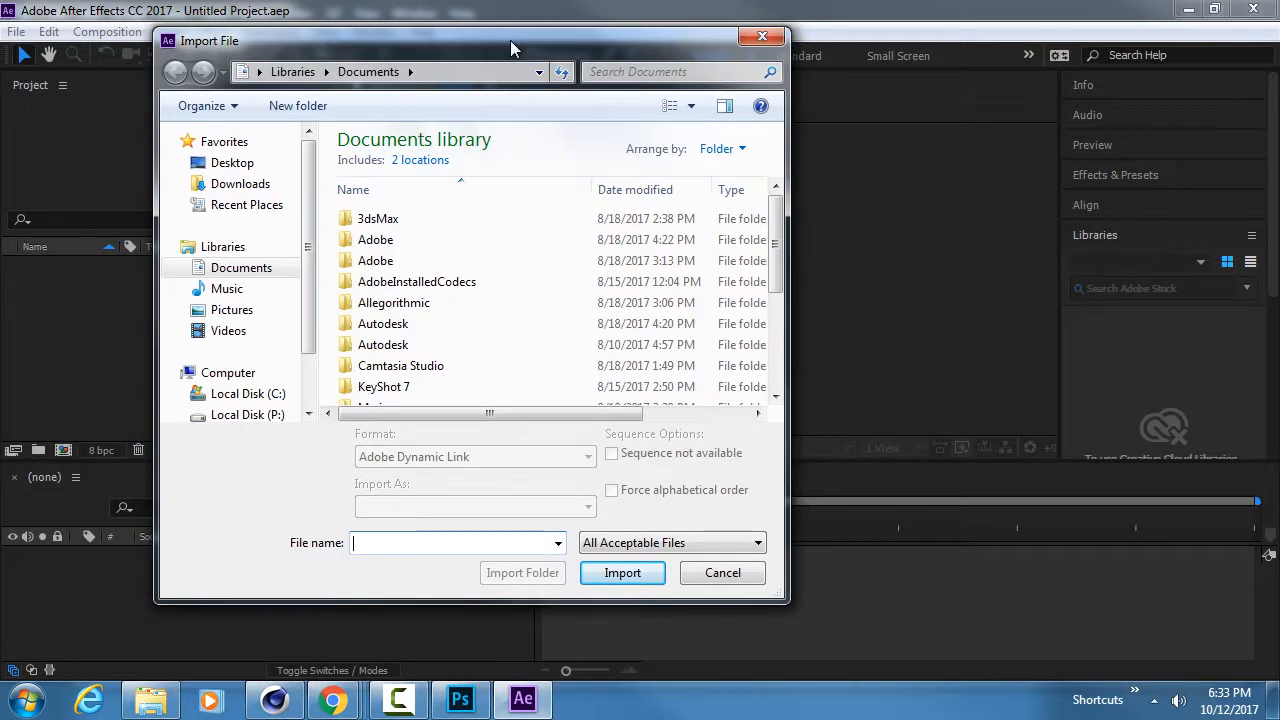
{"action": "scroll", "coordinate": [272, 345], "scroll_direction": "down", "scroll_amount": 2}
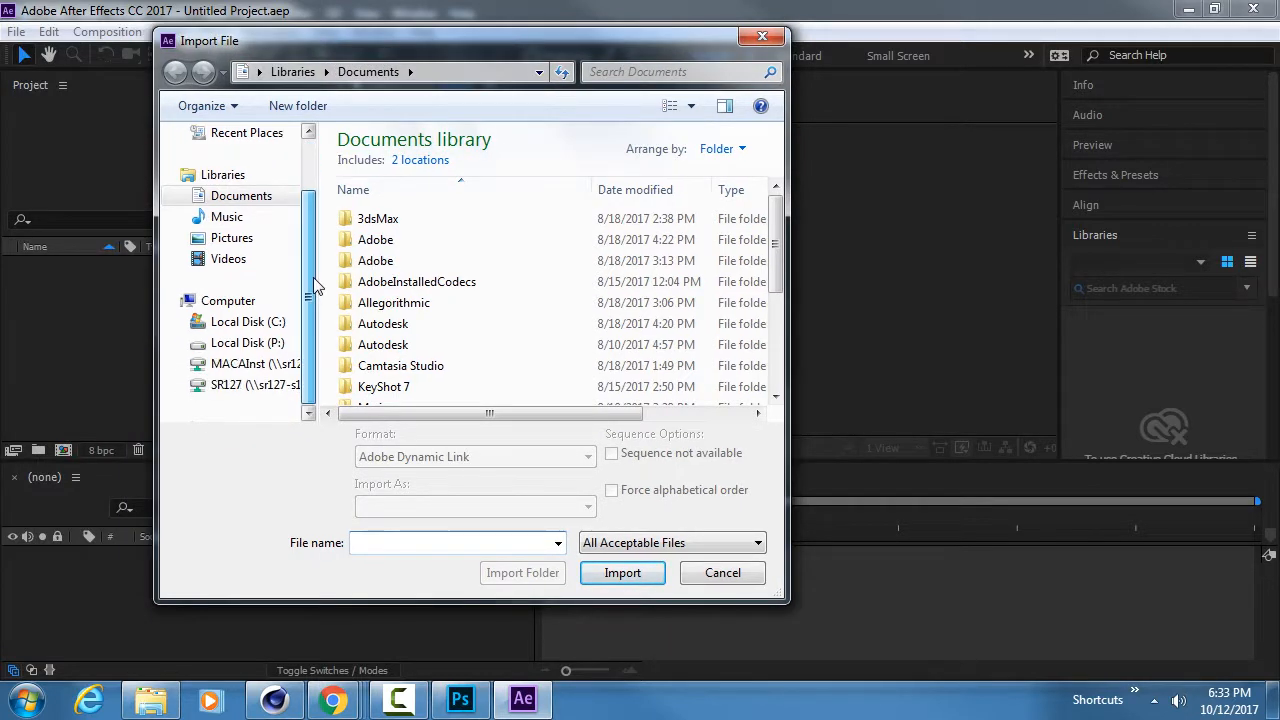
{"action": "left_click", "coordinate": [272, 345]}
{"action": "double_click", "coordinate": [446, 166]}
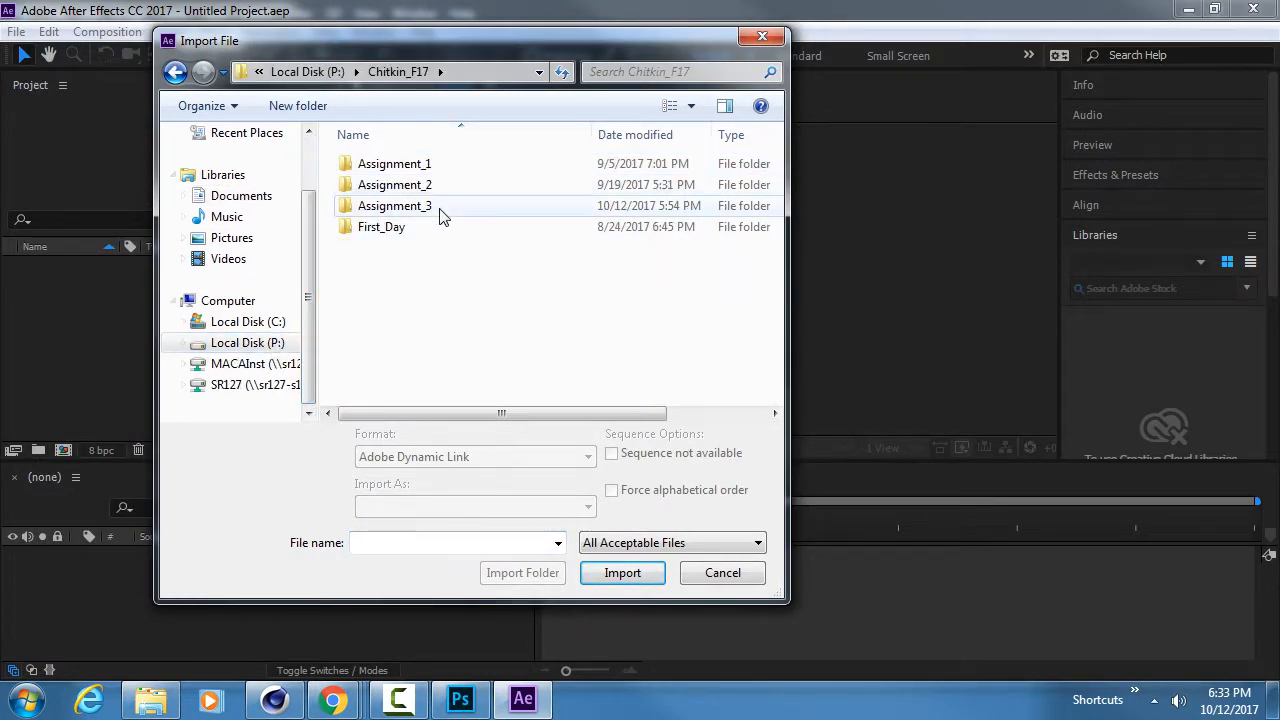
{"action": "double_click", "coordinate": [443, 214]}
{"action": "double_click", "coordinate": [432, 211]}
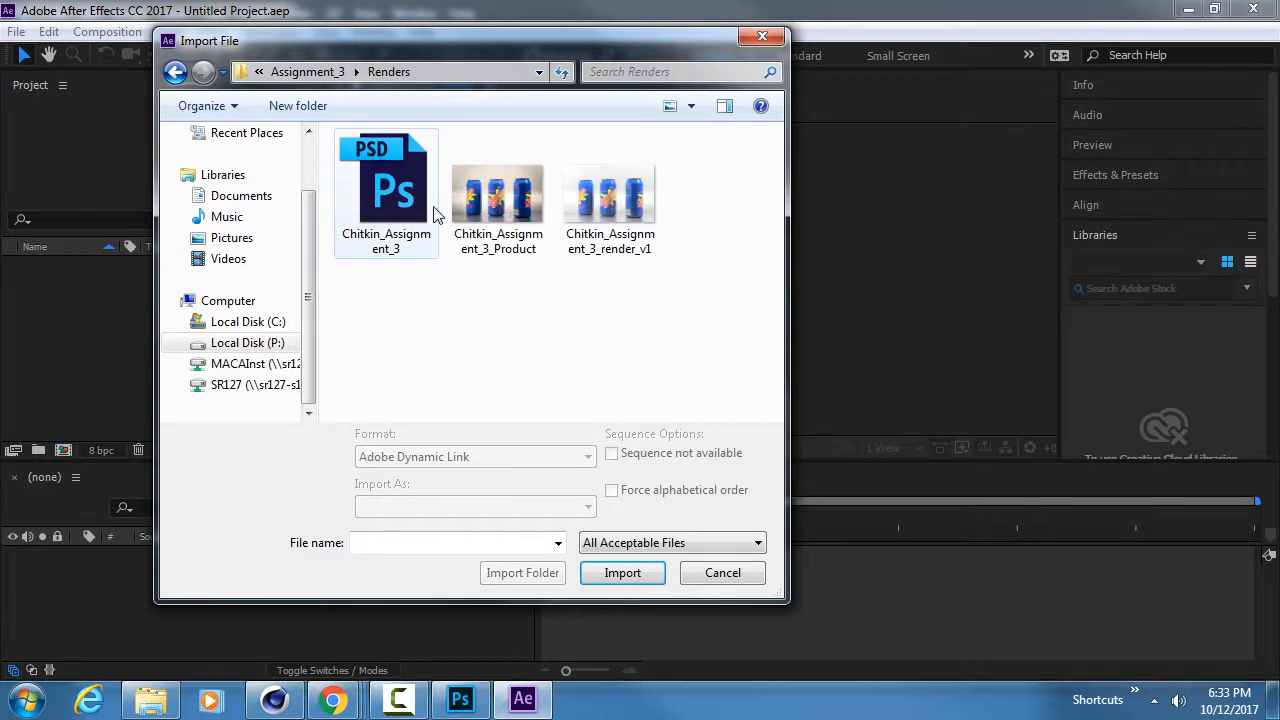
{"action": "left_click", "coordinate": [606, 200]}
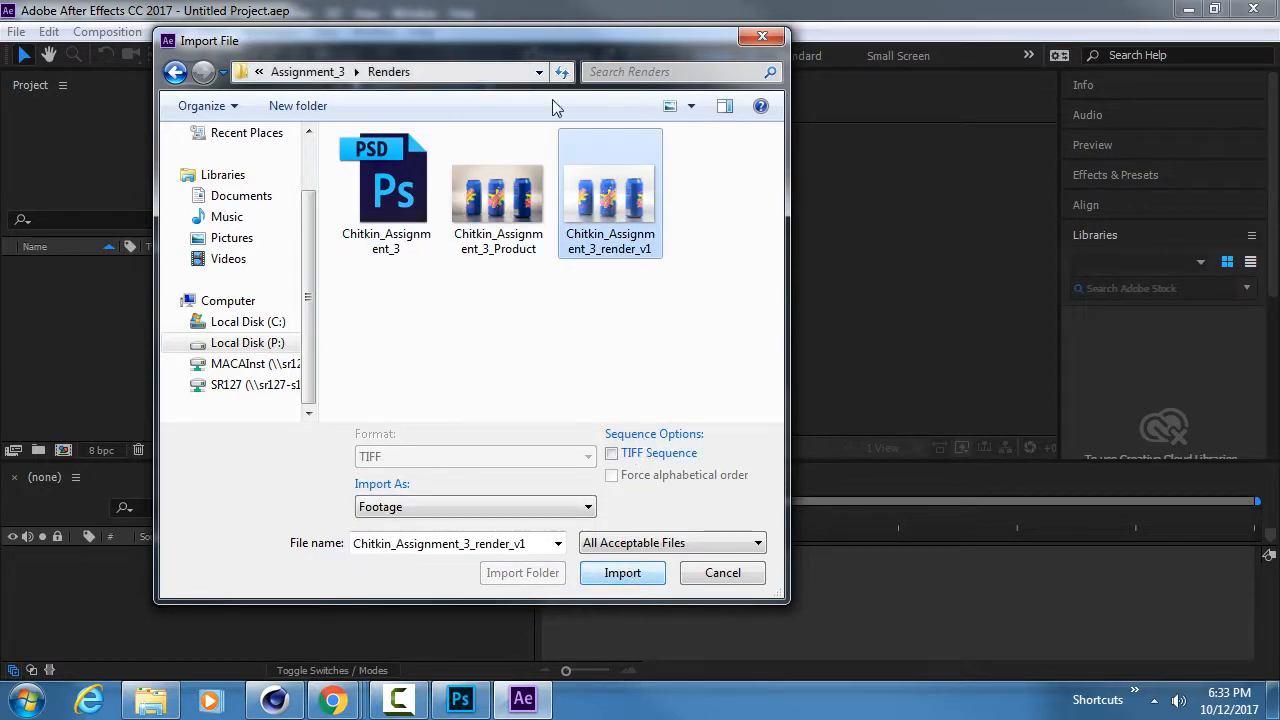
{"action": "left_click", "coordinate": [622, 572]}
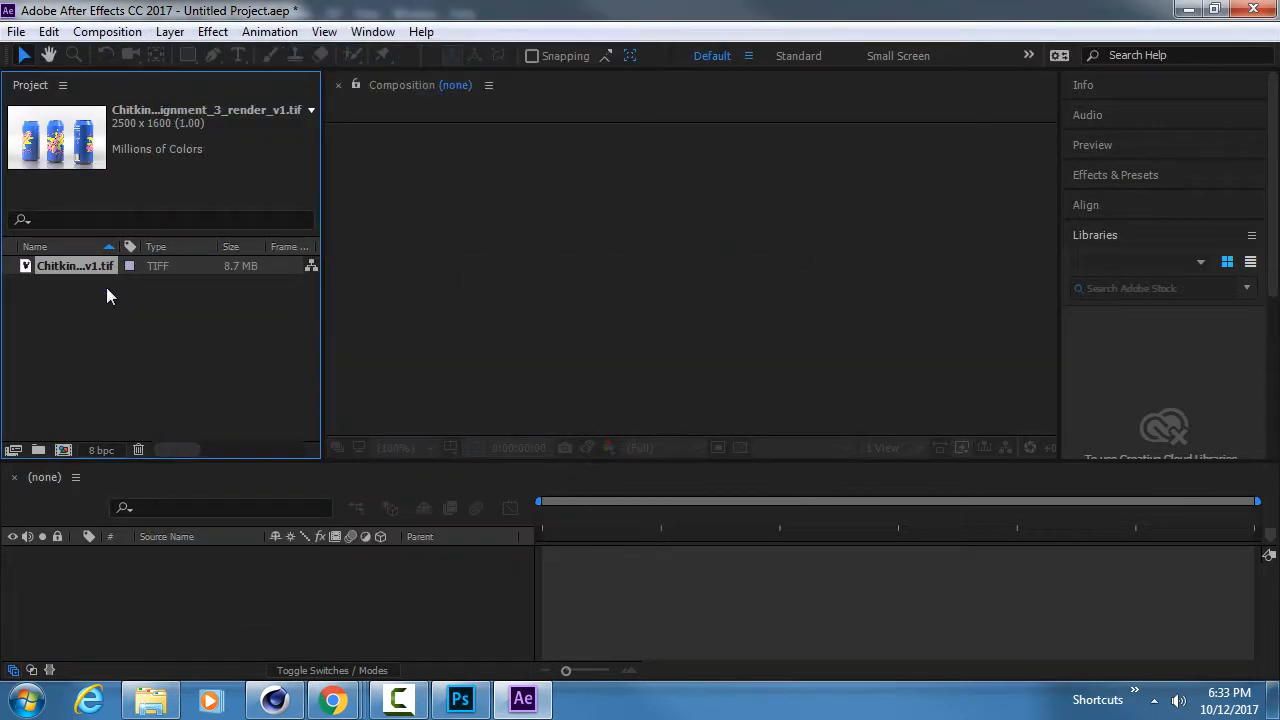
Create a new composition from the imported TIFF render and inspect the cans up close.
{"action": "left_click_drag", "start_coordinate": [75, 266], "coordinate": [63, 445]}
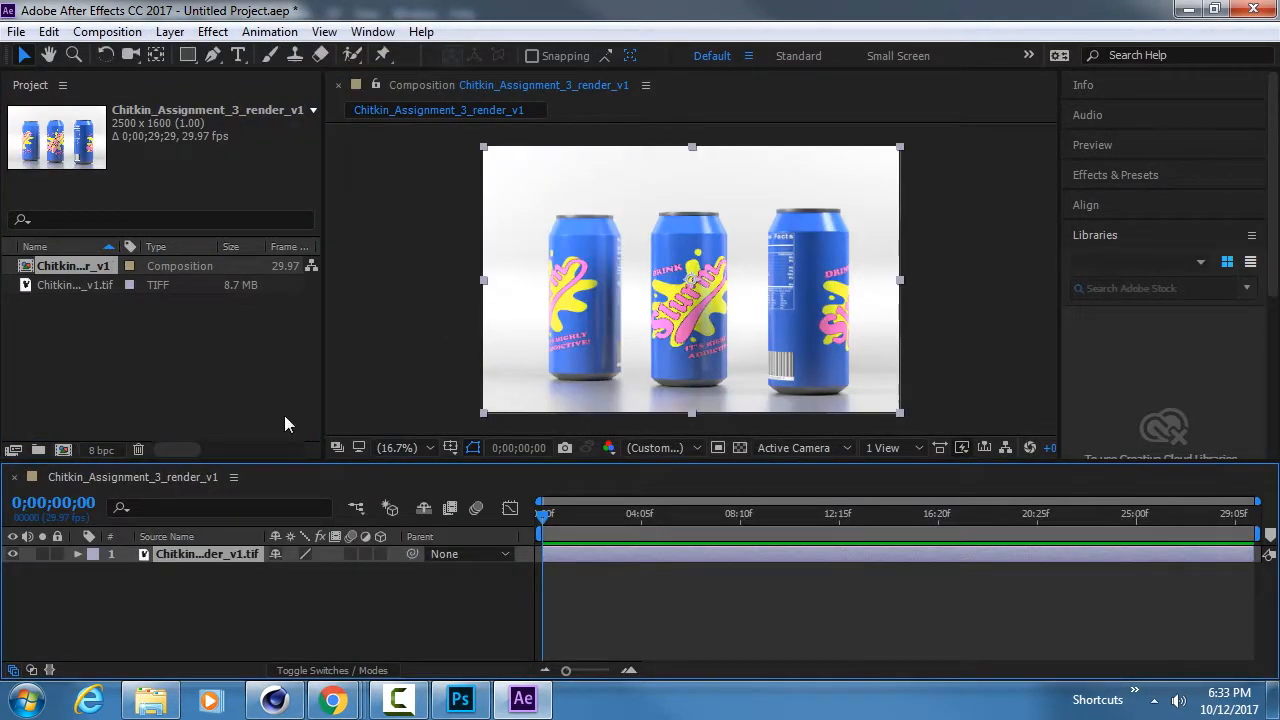
{"action": "scroll", "coordinate": [699, 283], "scroll_direction": "up", "scroll_amount": 2}
{"action": "scroll", "coordinate": [699, 283], "scroll_direction": "down", "scroll_amount": 2}
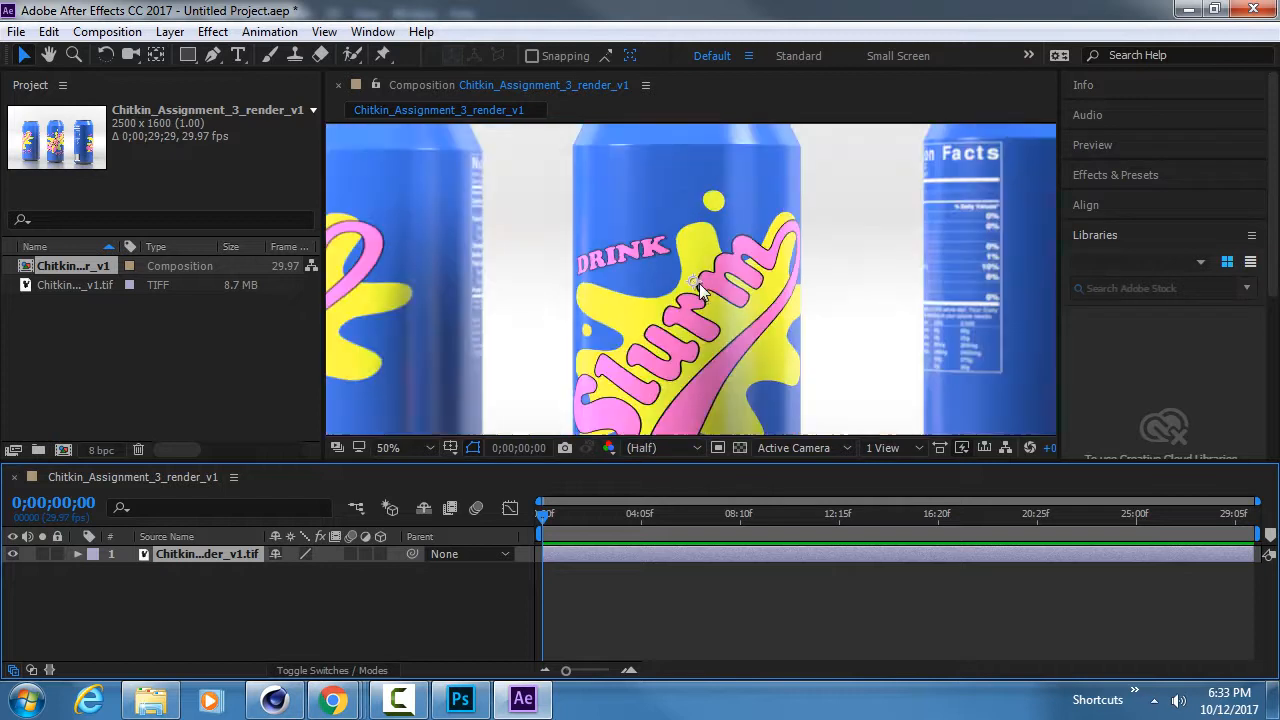
Find the Magic Bullet Looks effect by searching for "Looks" and apply it to the TIFF render layer.
{"action": "left_click", "coordinate": [1135, 175]}
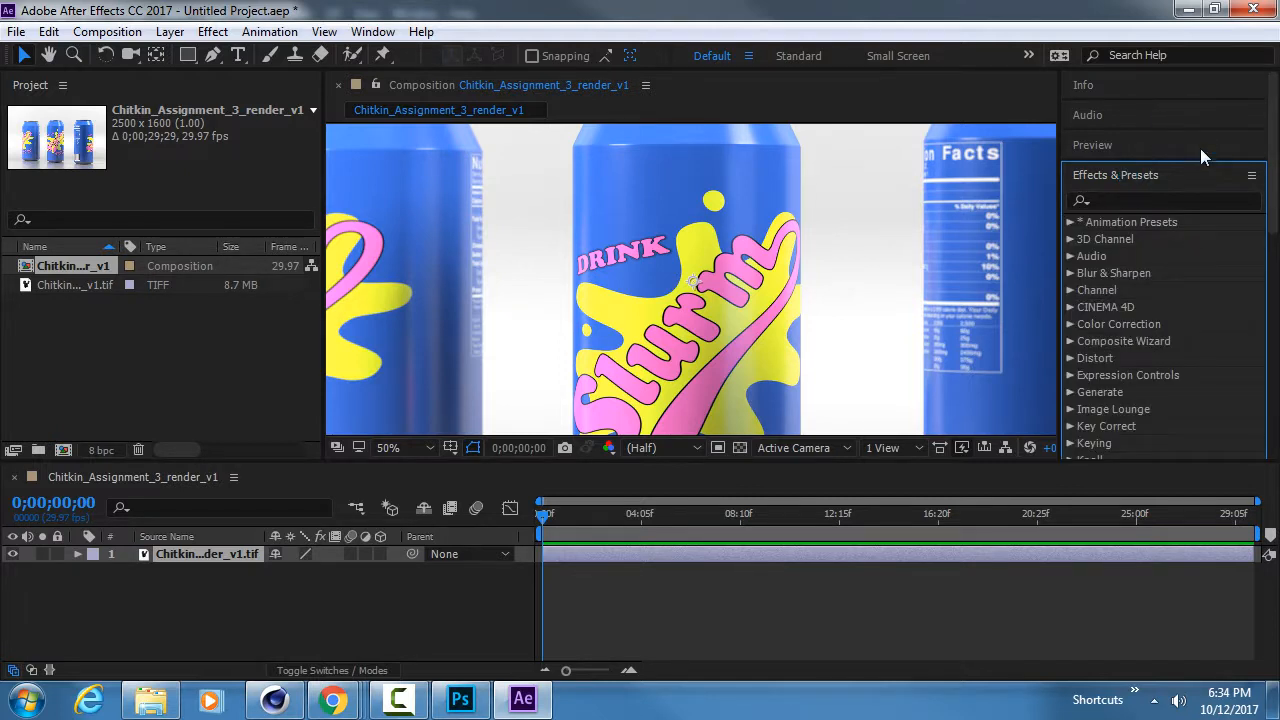
{"action": "left_click", "coordinate": [1132, 200]}
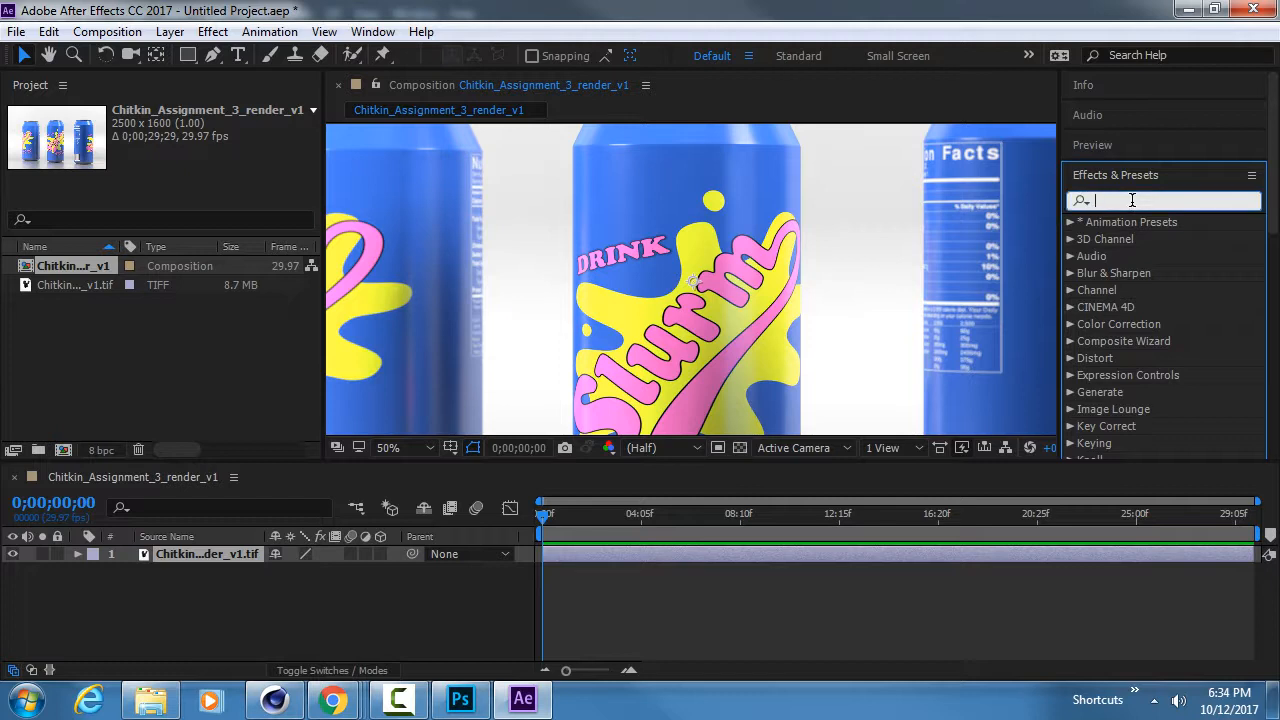
{"action": "type", "text": "Looks"}
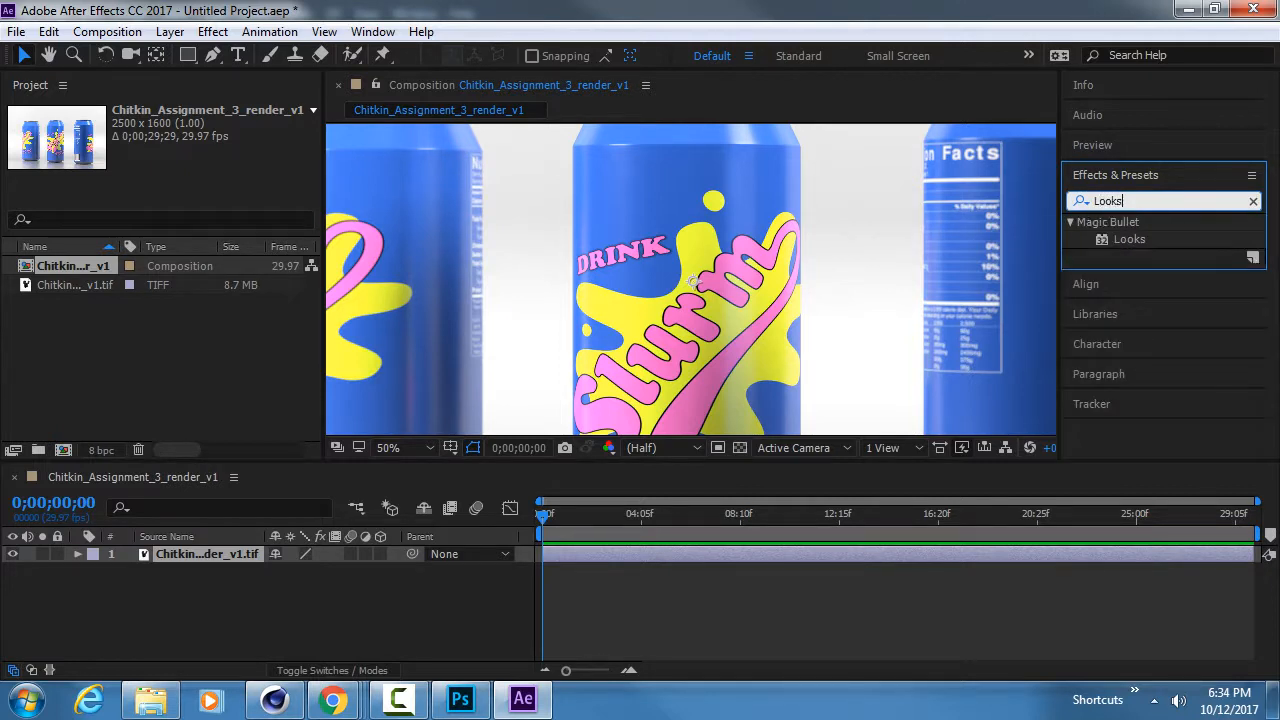
{"action": "left_click", "coordinate": [1115, 236]}
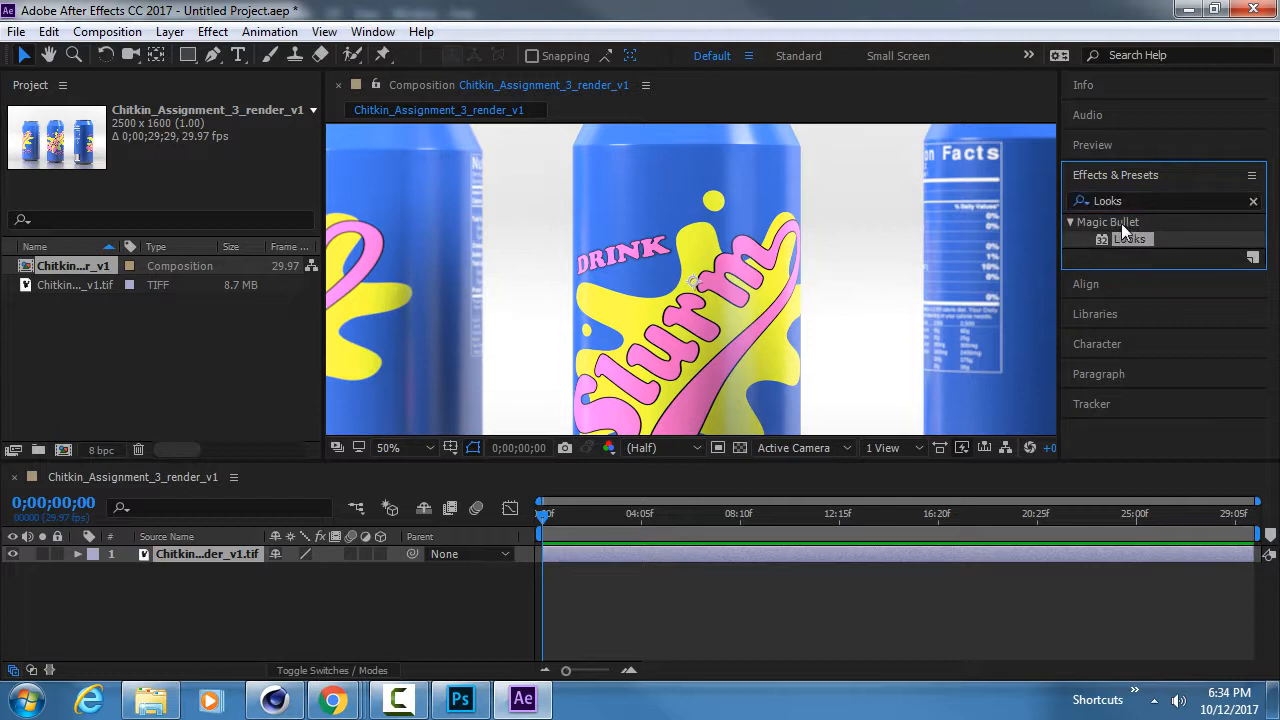
{"action": "left_click_drag", "start_coordinate": [1134, 237], "coordinate": [209, 556]}
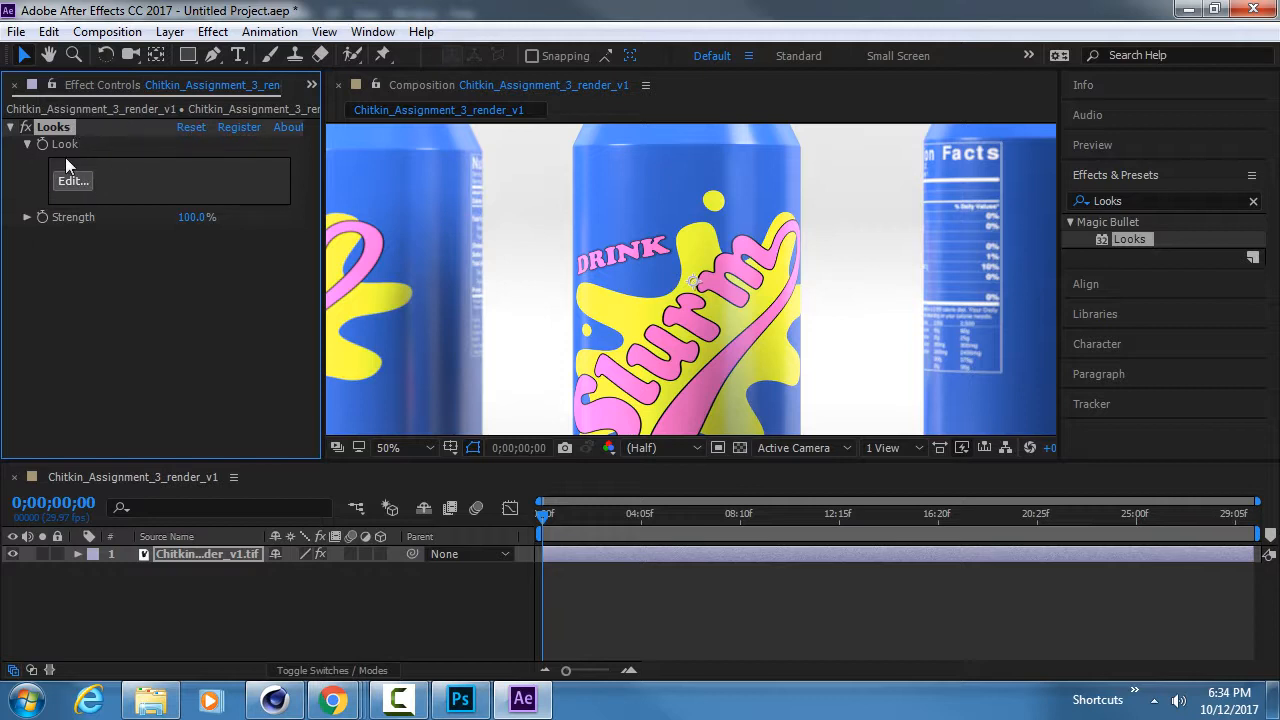
Open the Looks effect's editor and browse the preset look categories.
{"action": "left_click", "coordinate": [73, 184]}
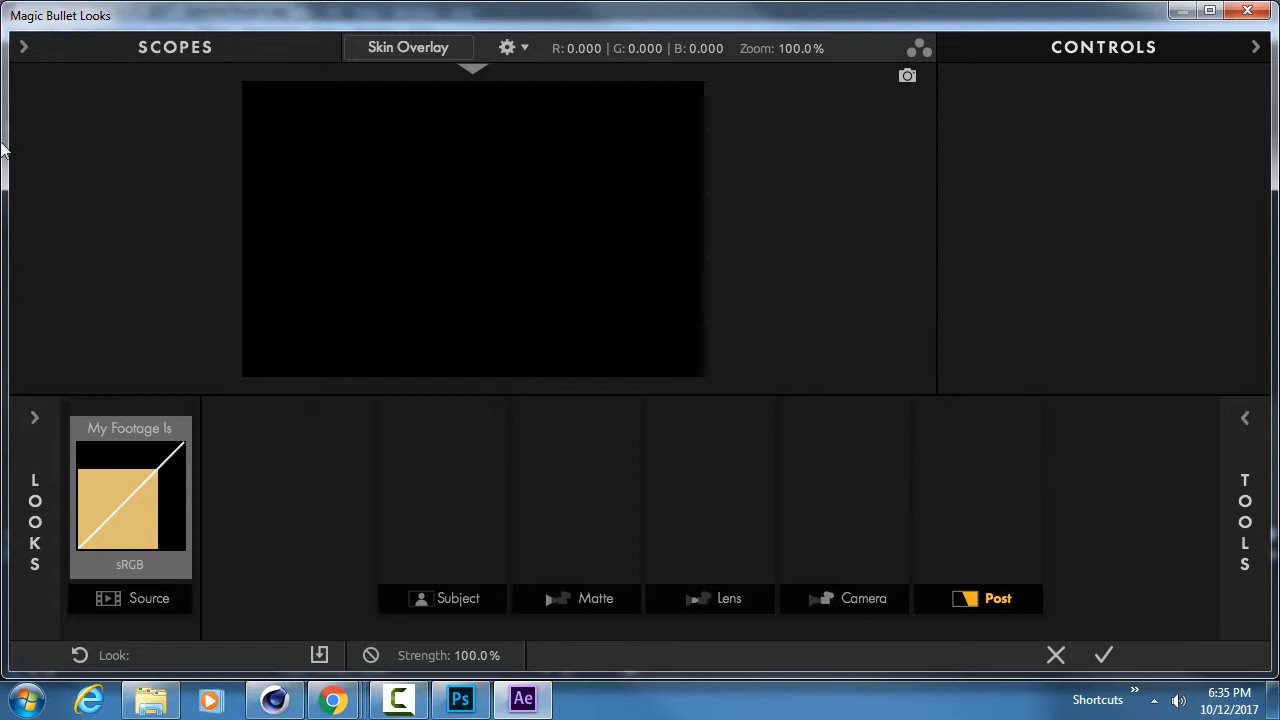
{"action": "left_click", "coordinate": [32, 51]}
{"action": "left_click", "coordinate": [32, 49]}
{"action": "left_click", "coordinate": [42, 475]}
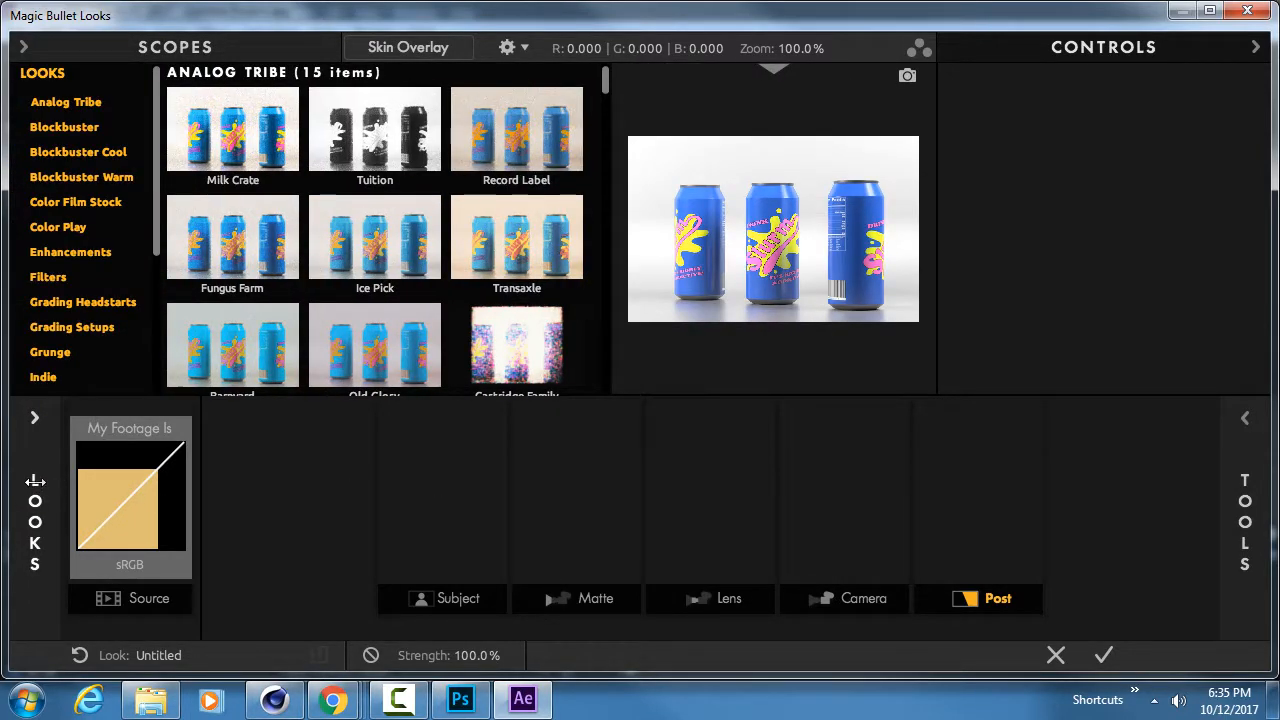
{"action": "scroll", "coordinate": [92, 110], "scroll_direction": "down", "scroll_amount": 1}
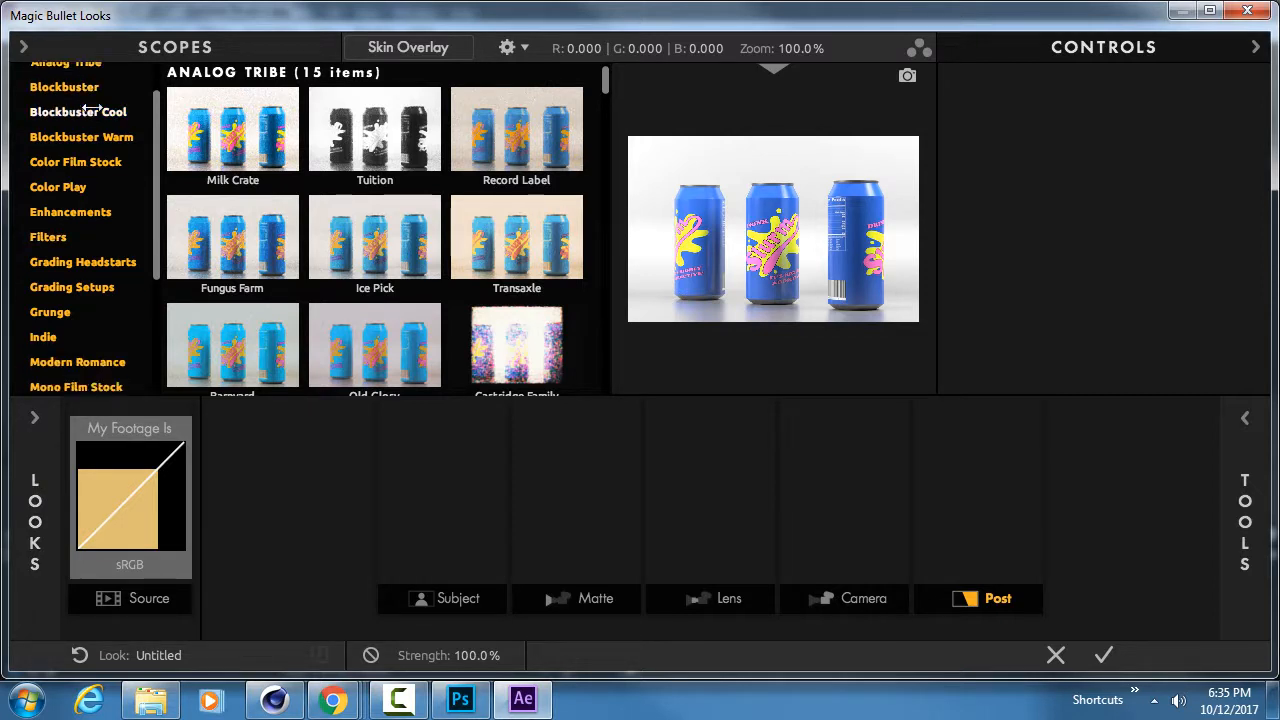
{"action": "scroll", "coordinate": [92, 110], "scroll_direction": "down", "scroll_amount": 5}
{"action": "scroll", "coordinate": [84, 198], "scroll_direction": "up", "scroll_amount": 3}
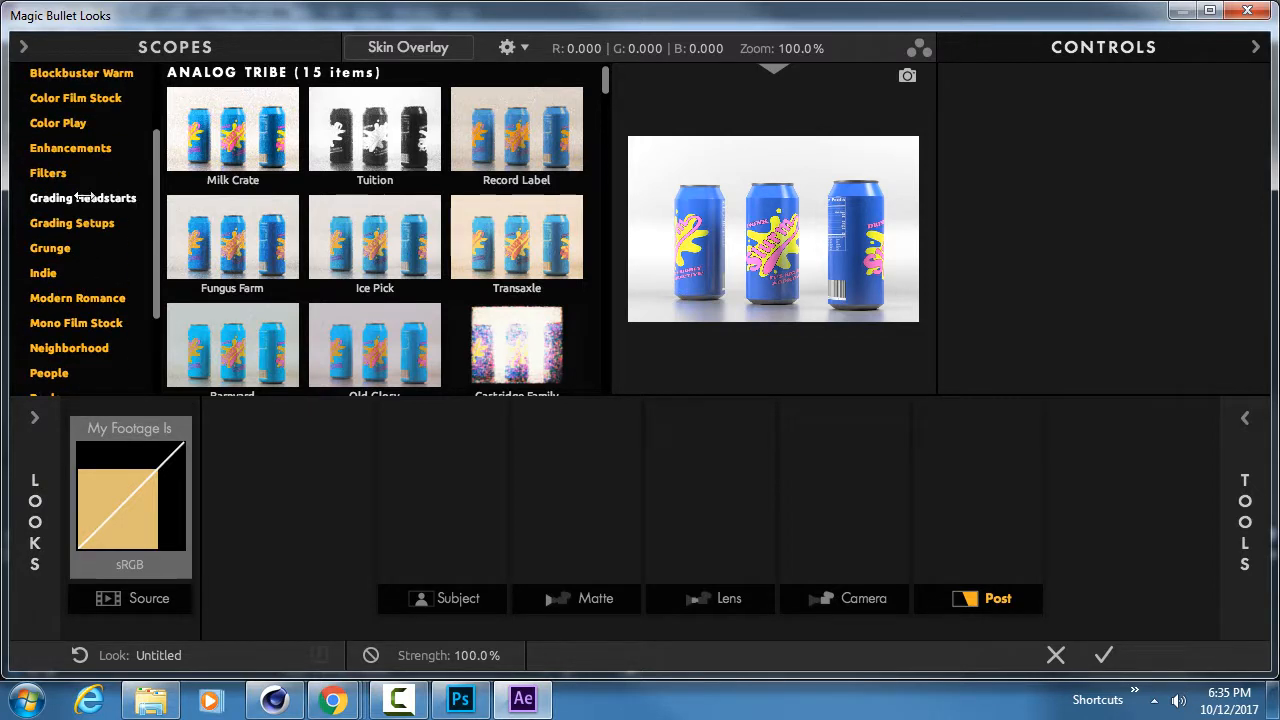
{"action": "scroll", "coordinate": [84, 198], "scroll_direction": "up", "scroll_amount": 3}
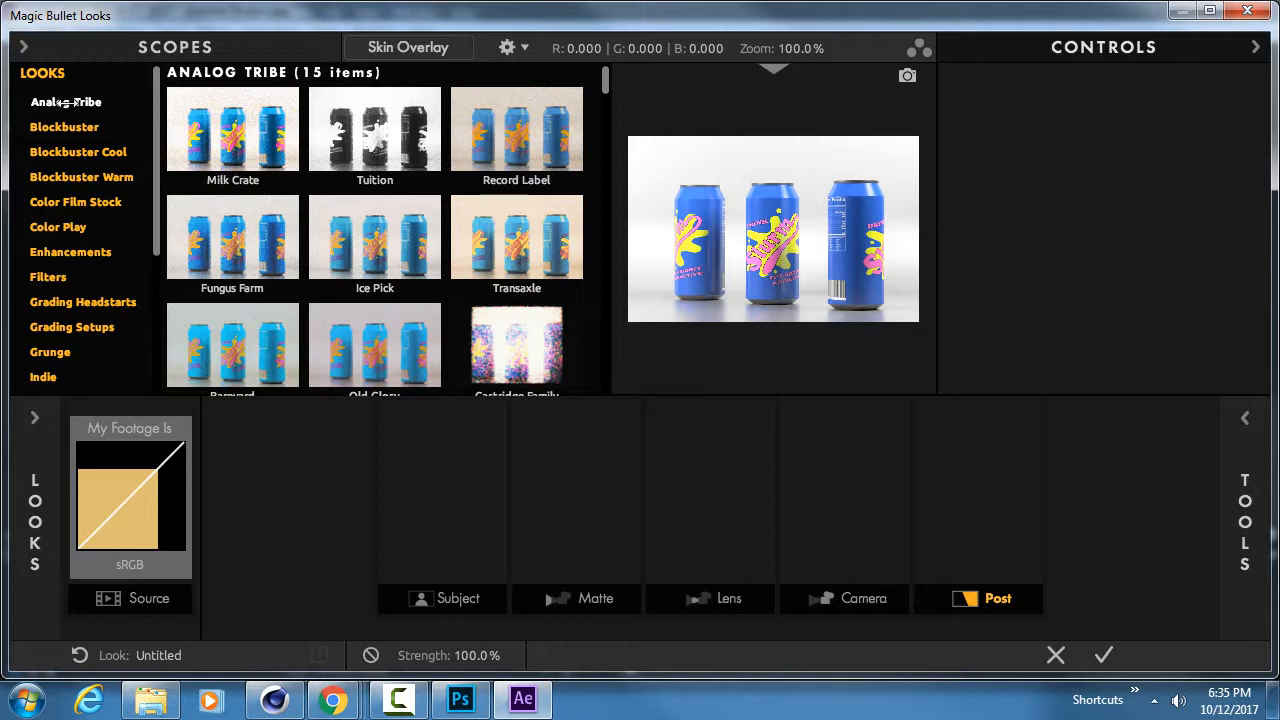
Try the Amberchrome look from the Blockbuster Warm category on the render and examine the cans up close.
{"action": "left_click", "coordinate": [84, 152]}
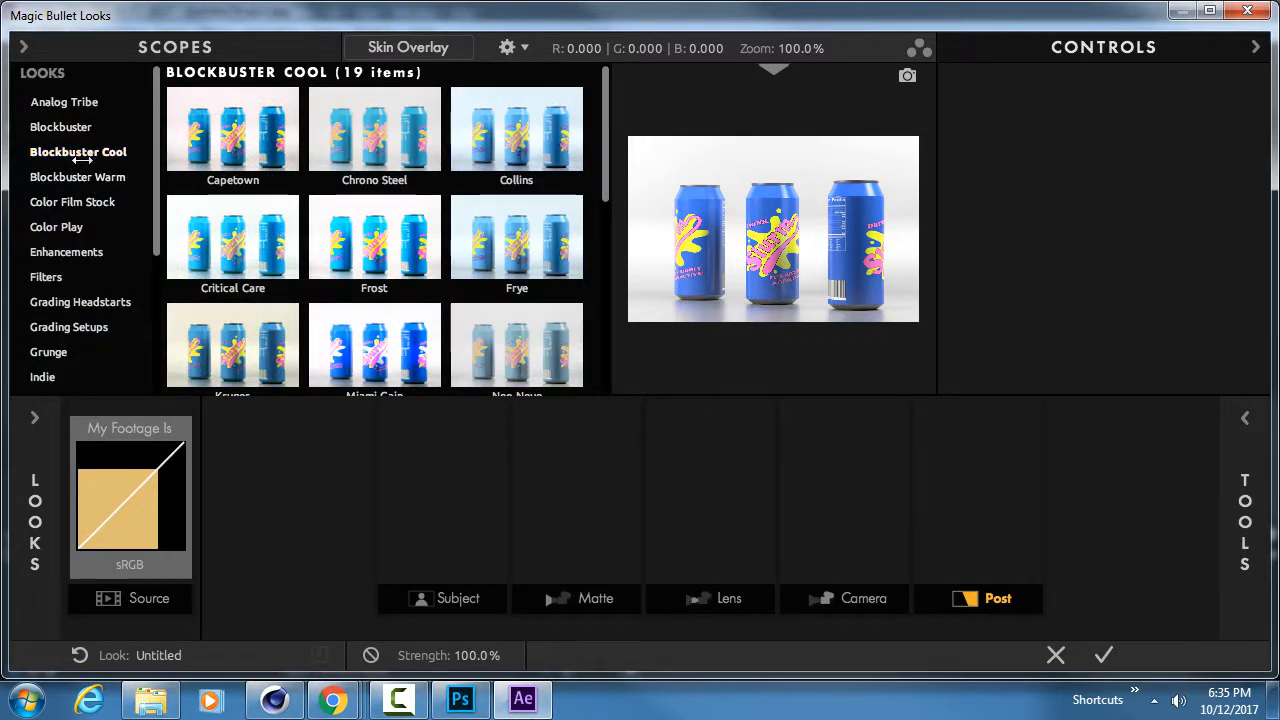
{"action": "left_click", "coordinate": [64, 177]}
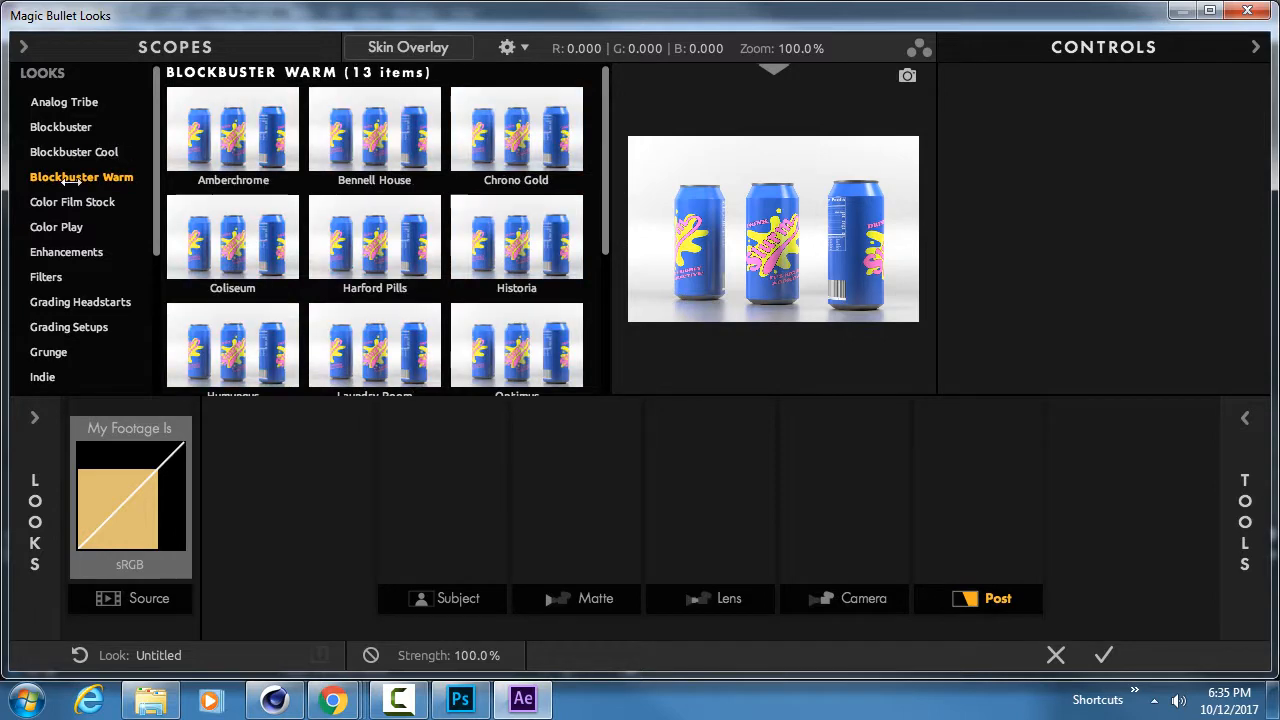
{"action": "left_click", "coordinate": [200, 138]}
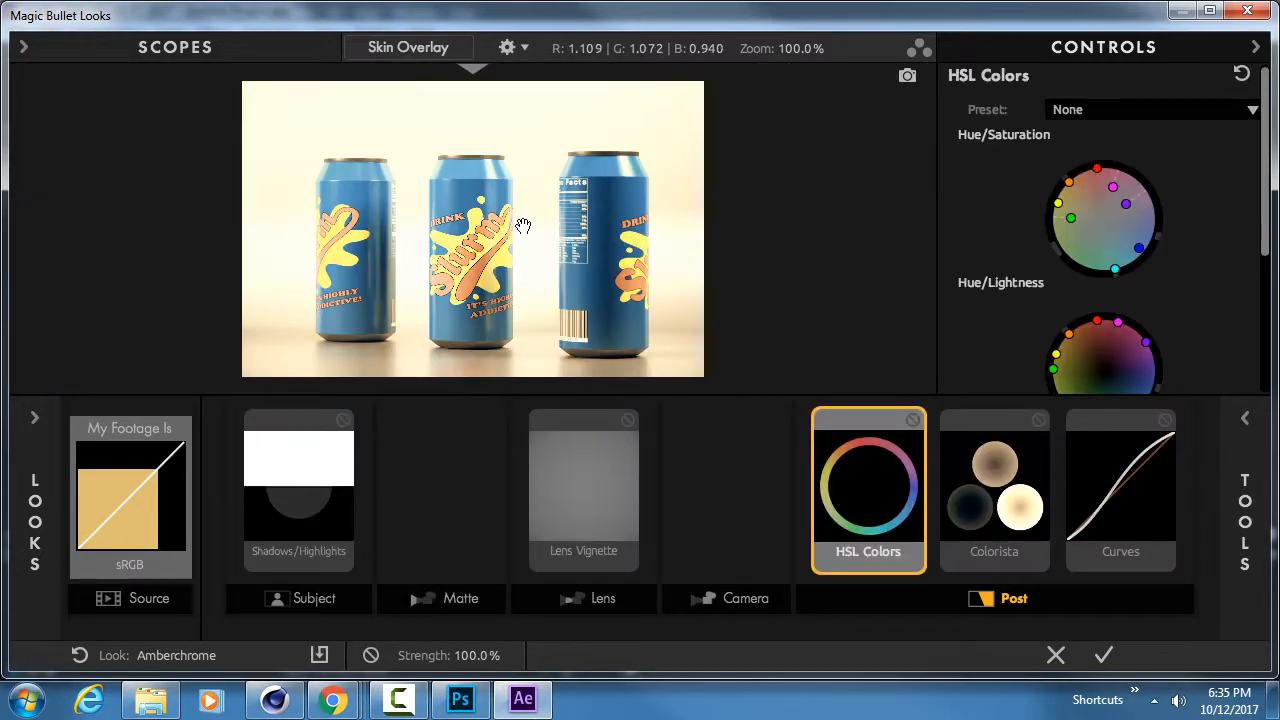
{"action": "scroll", "coordinate": [440, 233], "scroll_direction": "up", "scroll_amount": 5}
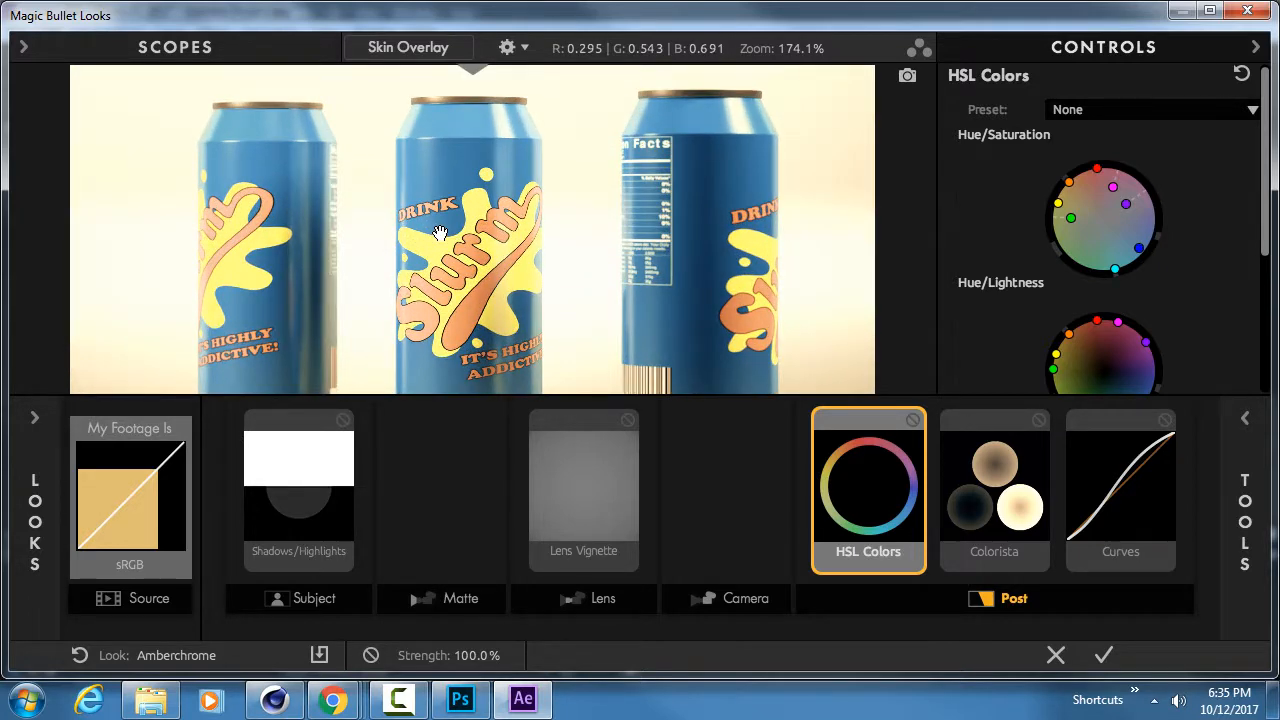
{"action": "scroll", "coordinate": [440, 233], "scroll_direction": "down", "scroll_amount": 4}
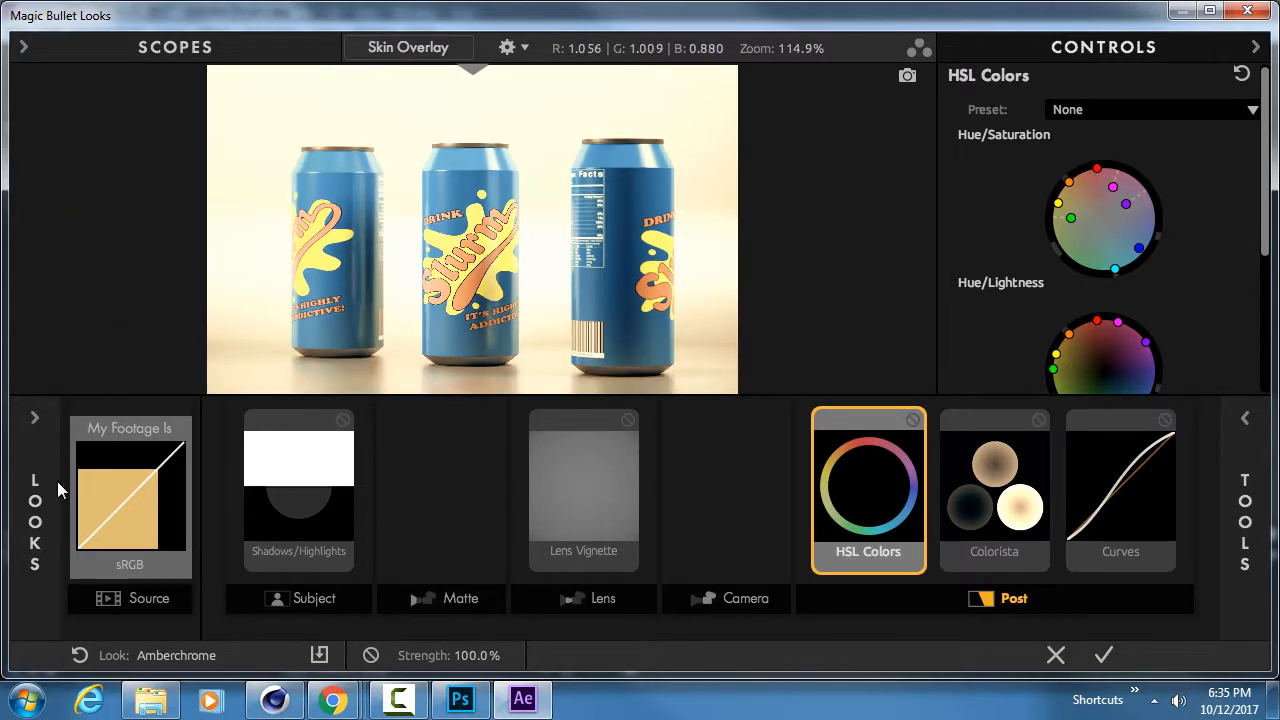
Preview the other Blockbuster Warm looks on the cans, including Historia, Coliseum, Laundry Room and Siam.
{"action": "mouse_move", "coordinate": [38, 490]}
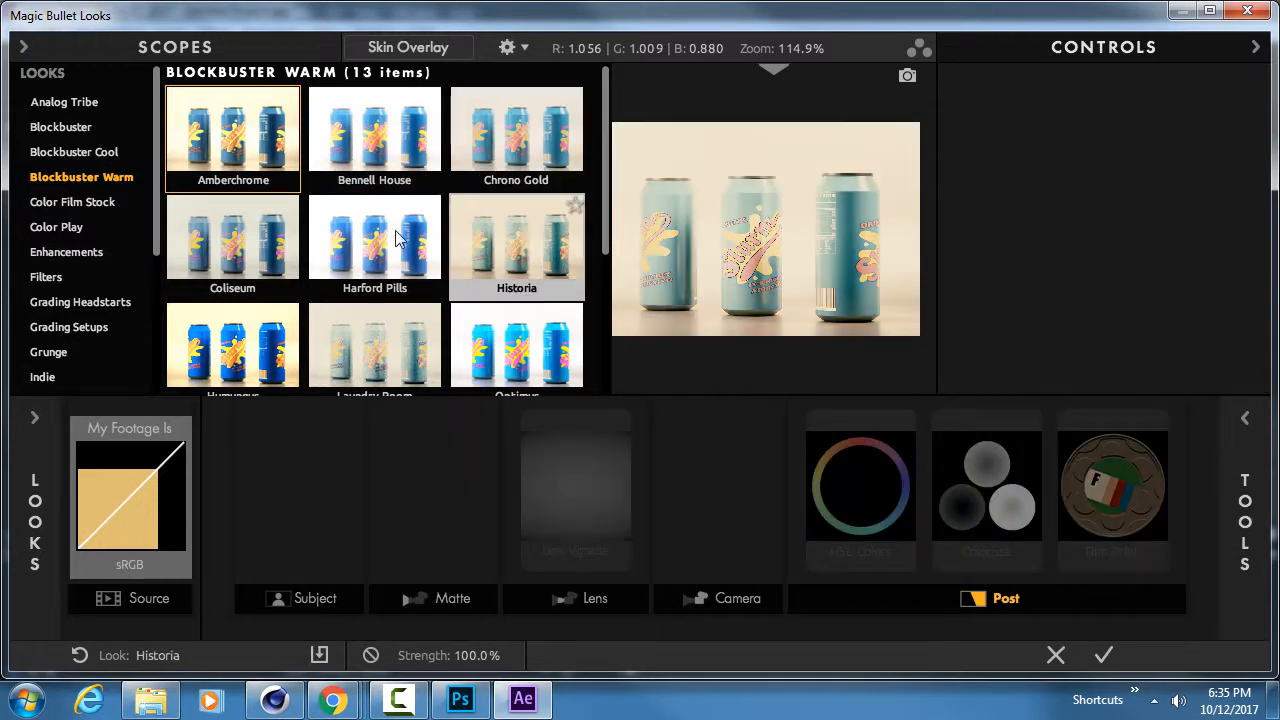
{"action": "scroll", "coordinate": [252, 234], "scroll_direction": "down", "scroll_amount": 2}
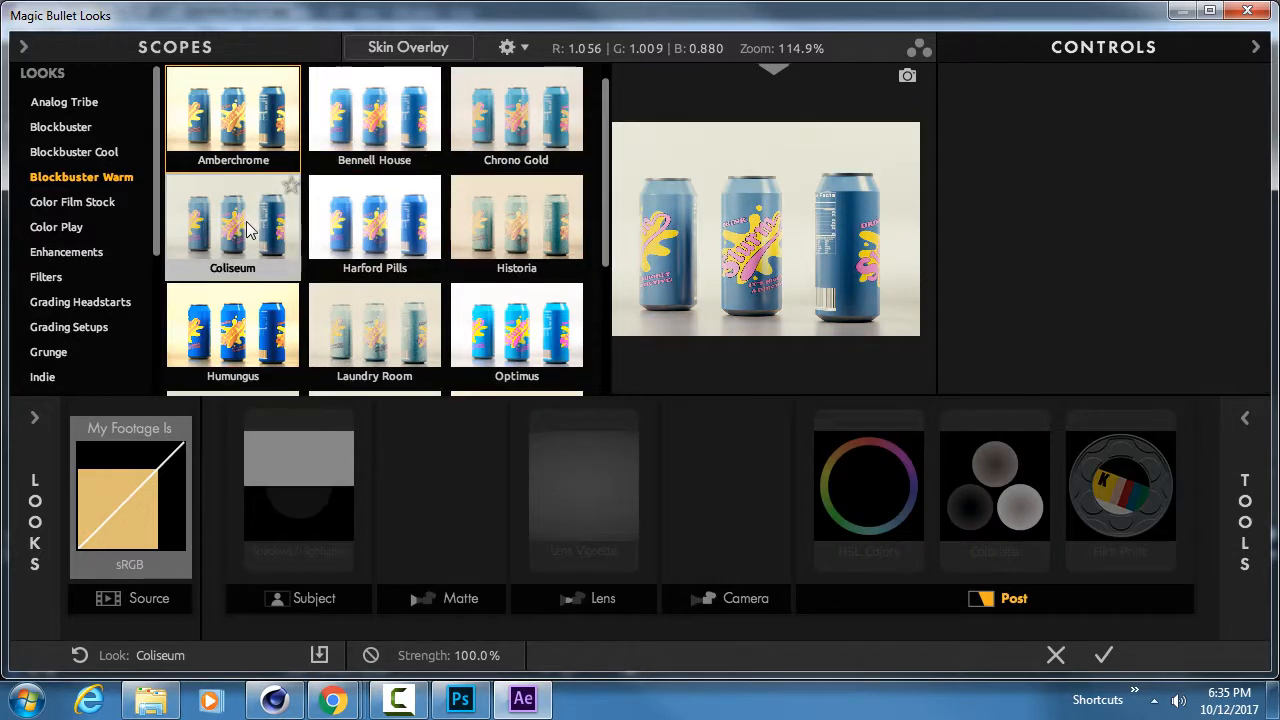
{"action": "scroll", "coordinate": [249, 231], "scroll_direction": "down", "scroll_amount": 1}
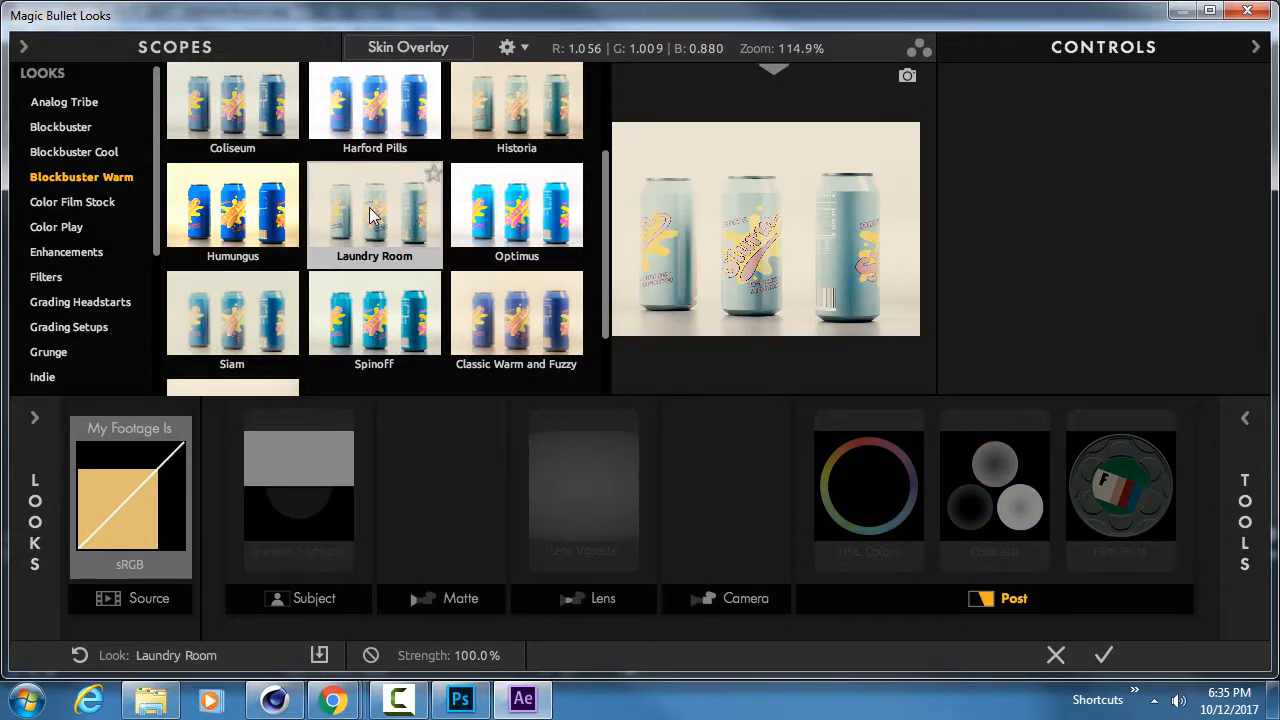
{"action": "scroll", "coordinate": [231, 318], "scroll_direction": "down", "scroll_amount": 2}
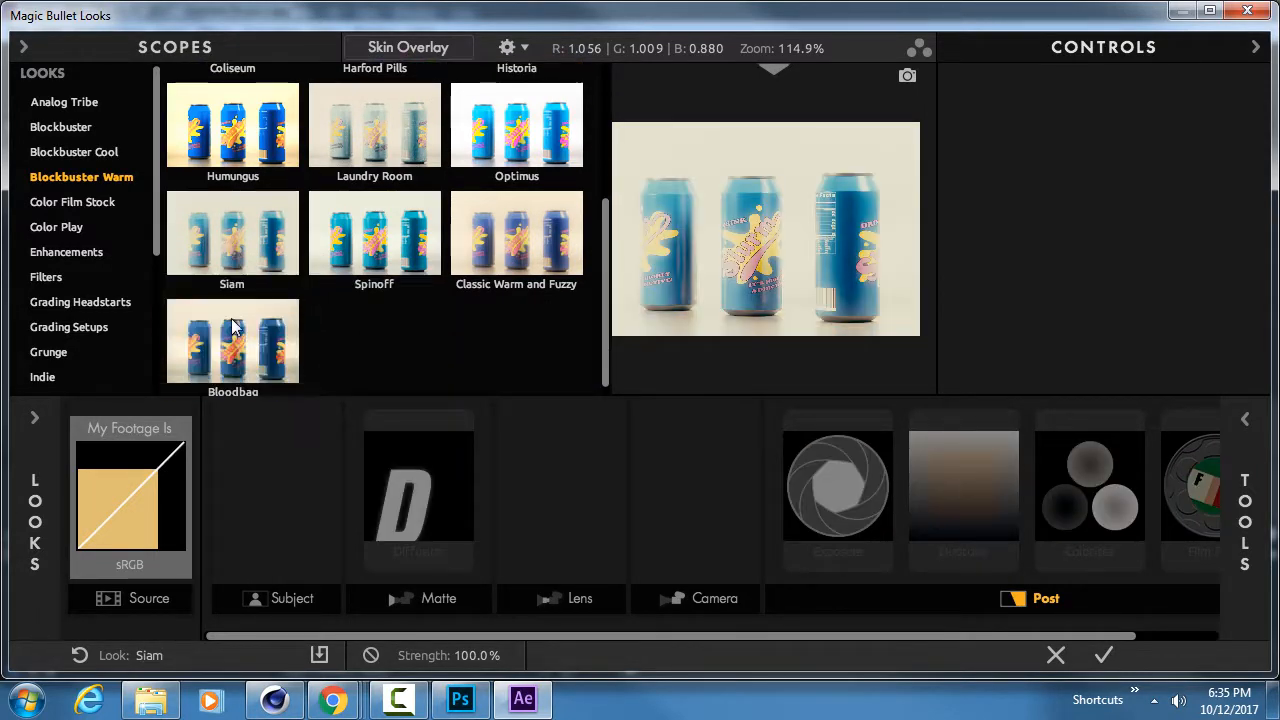
Compare the Kodak presets in the Color Film Stock category and choose the Kodak 5205 look.
{"action": "left_click", "coordinate": [82, 202]}
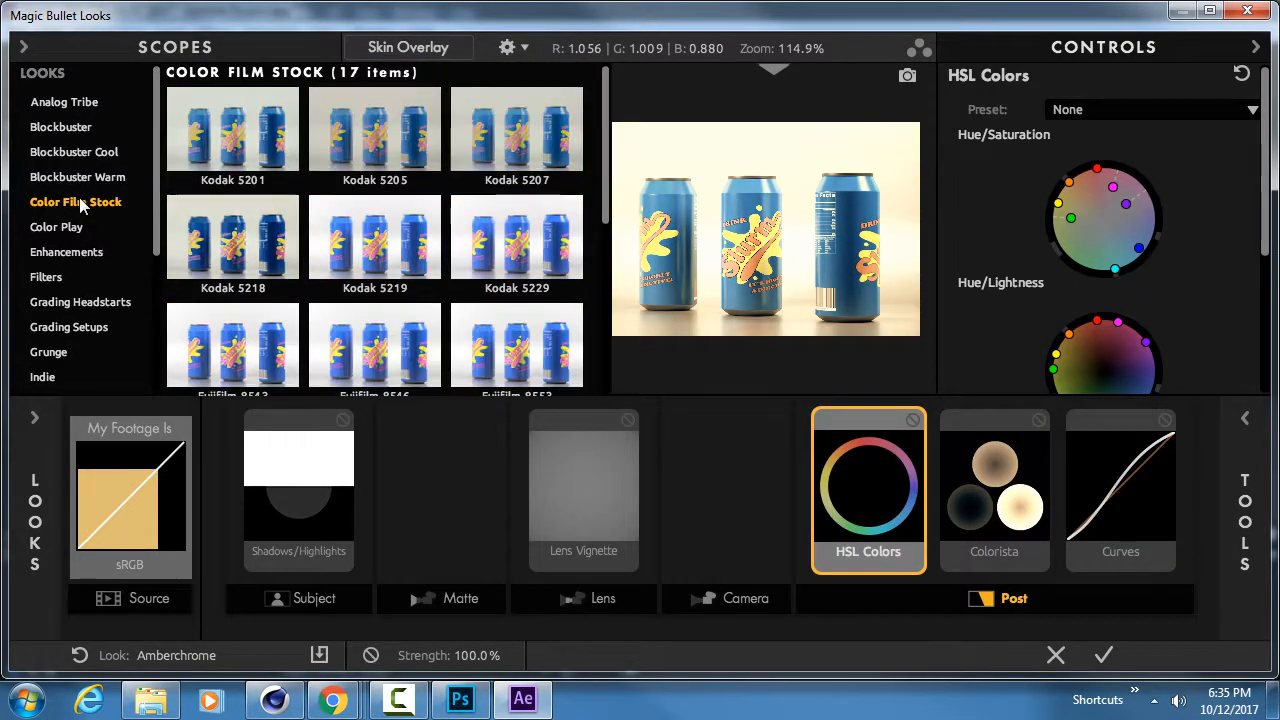
{"action": "left_click", "coordinate": [236, 232]}
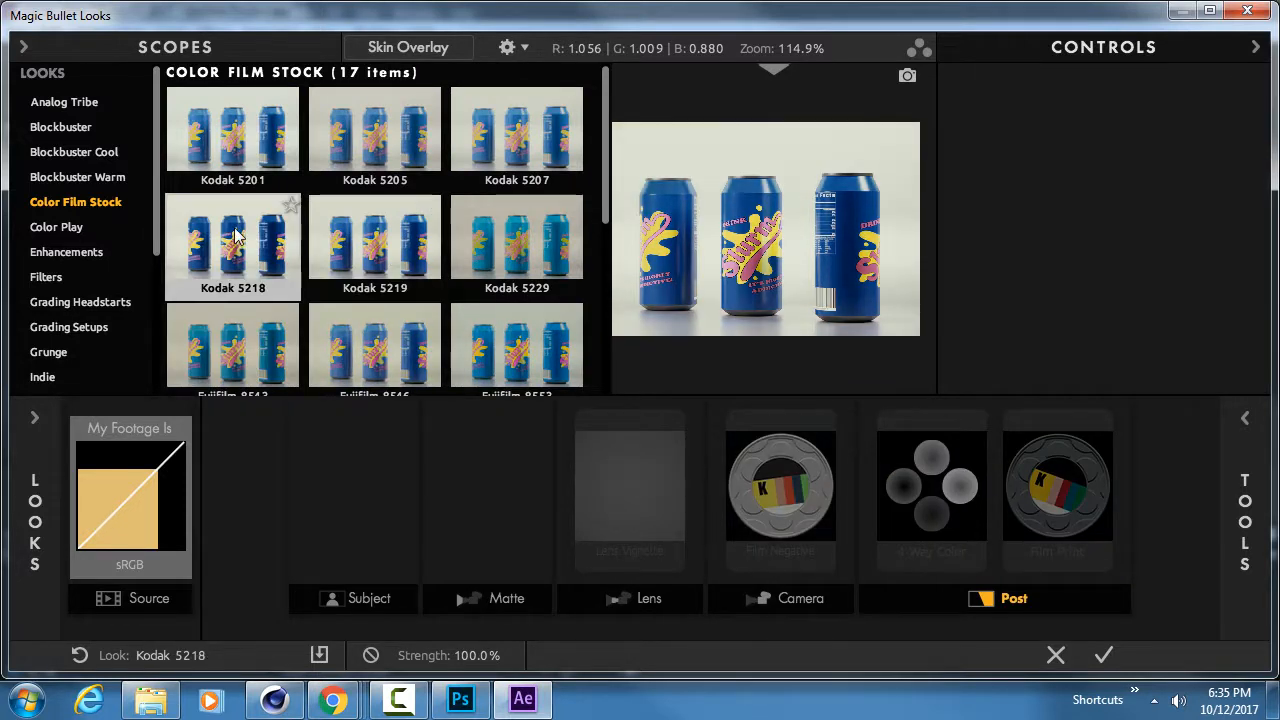
{"action": "left_click", "coordinate": [370, 234]}
{"action": "left_click", "coordinate": [404, 124]}
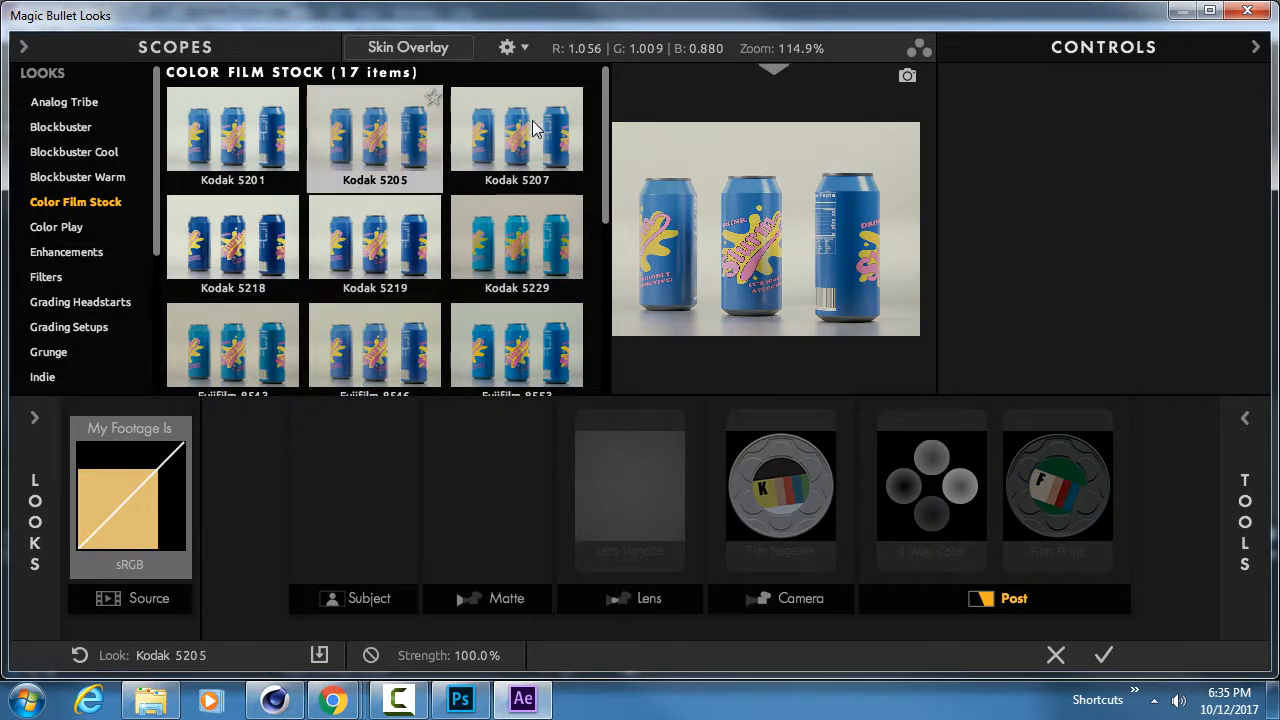
{"action": "left_click", "coordinate": [532, 120]}
{"action": "double_click", "coordinate": [370, 125]}
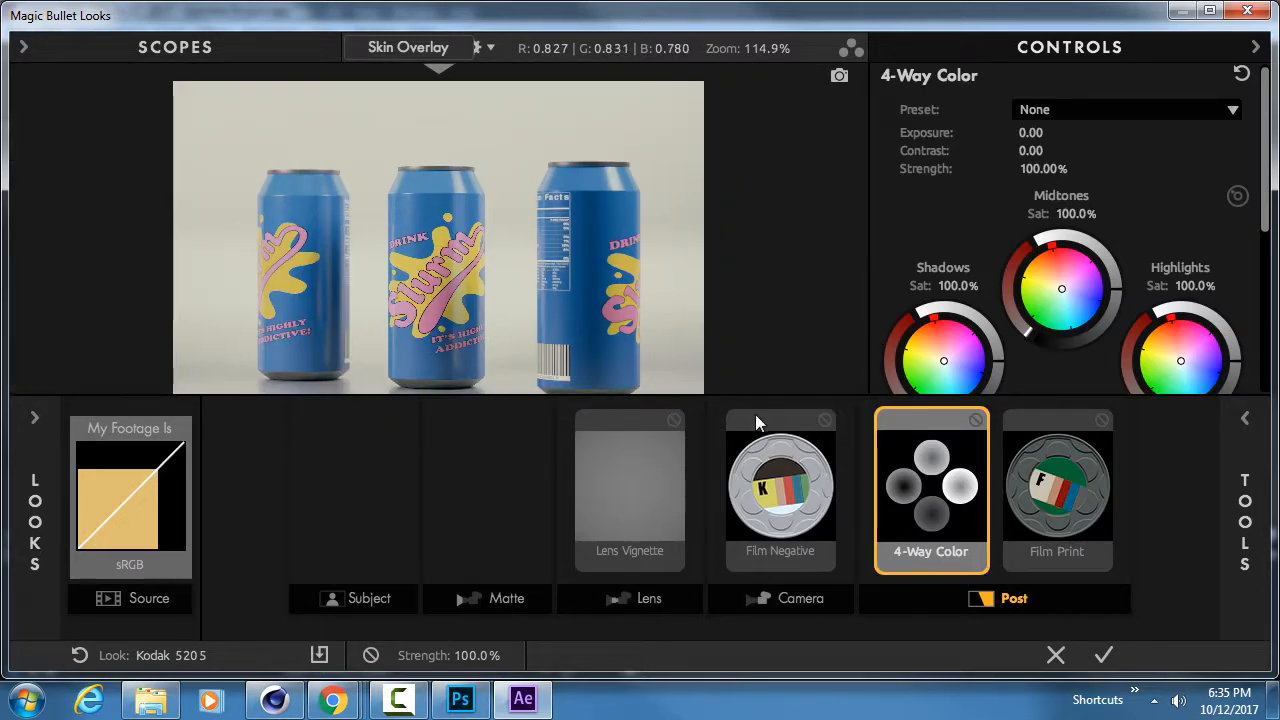
Review the available Post grading tools and accept the Kodak 5205 look for the render layer.
{"action": "left_click", "coordinate": [1245, 505]}
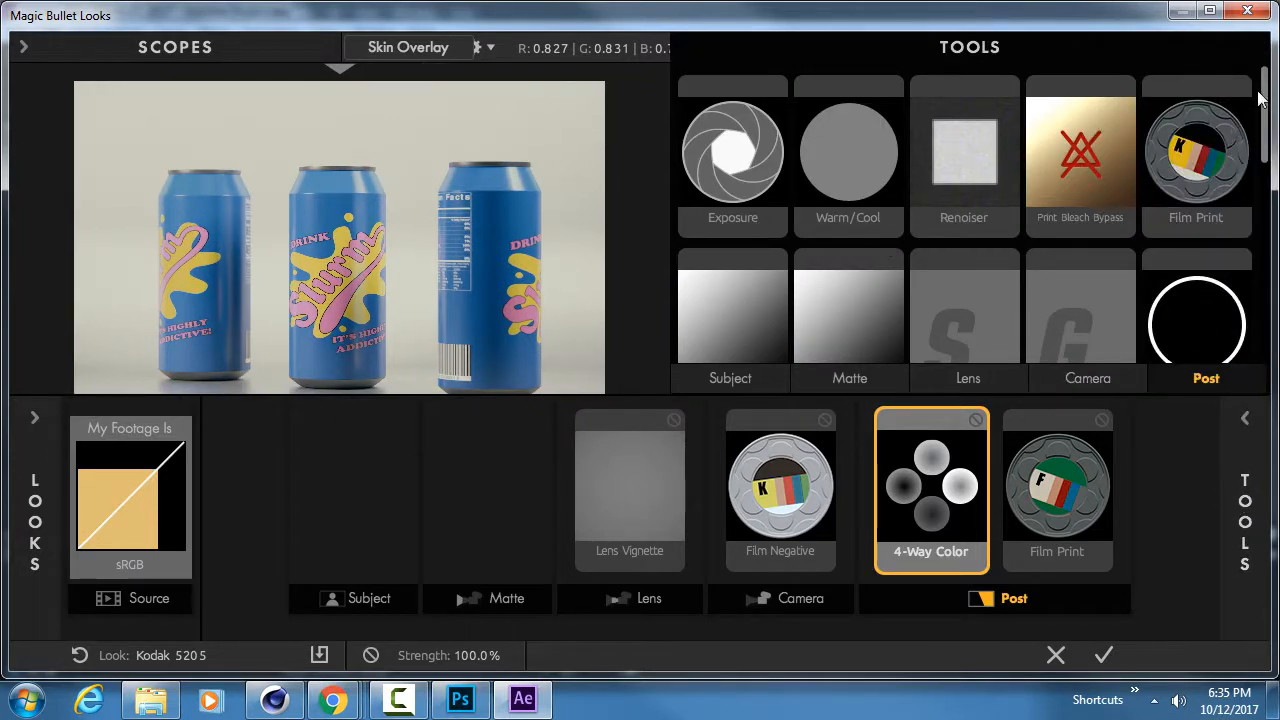
{"action": "left_click_drag", "start_coordinate": [1260, 97], "coordinate": [1232, 67]}
{"action": "left_click", "coordinate": [568, 246]}
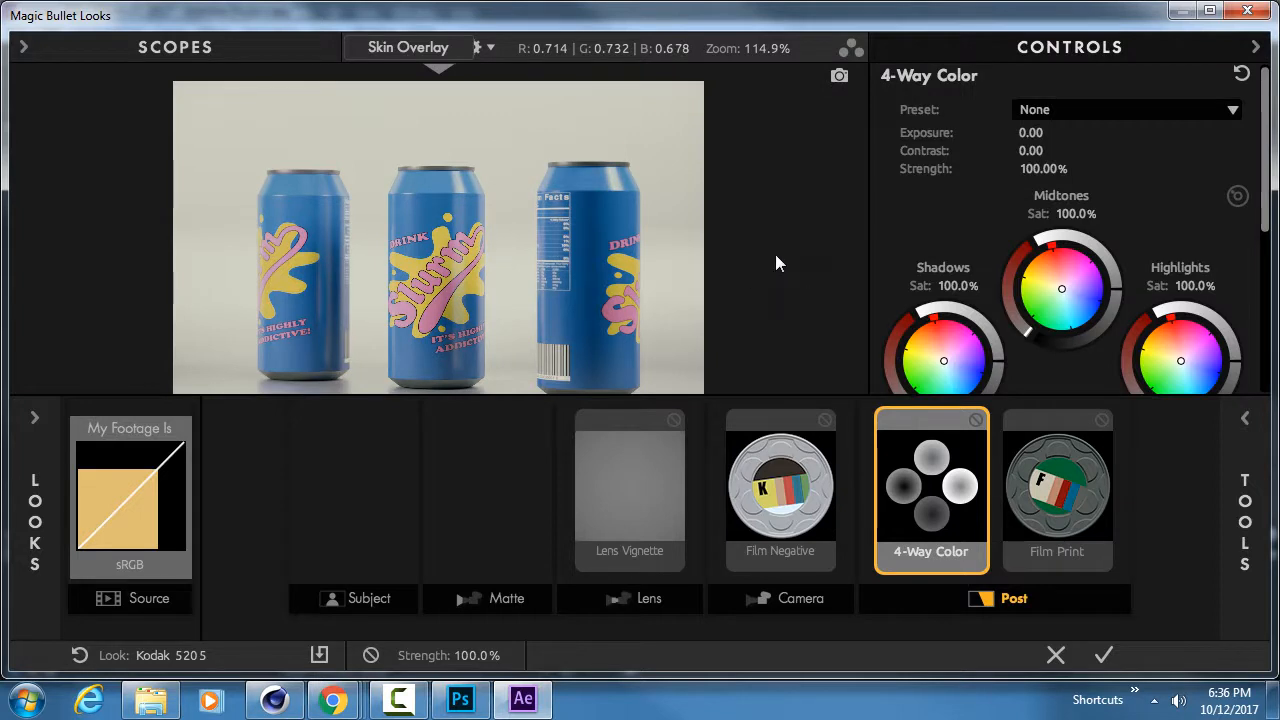
{"action": "left_click", "coordinate": [1104, 656]}
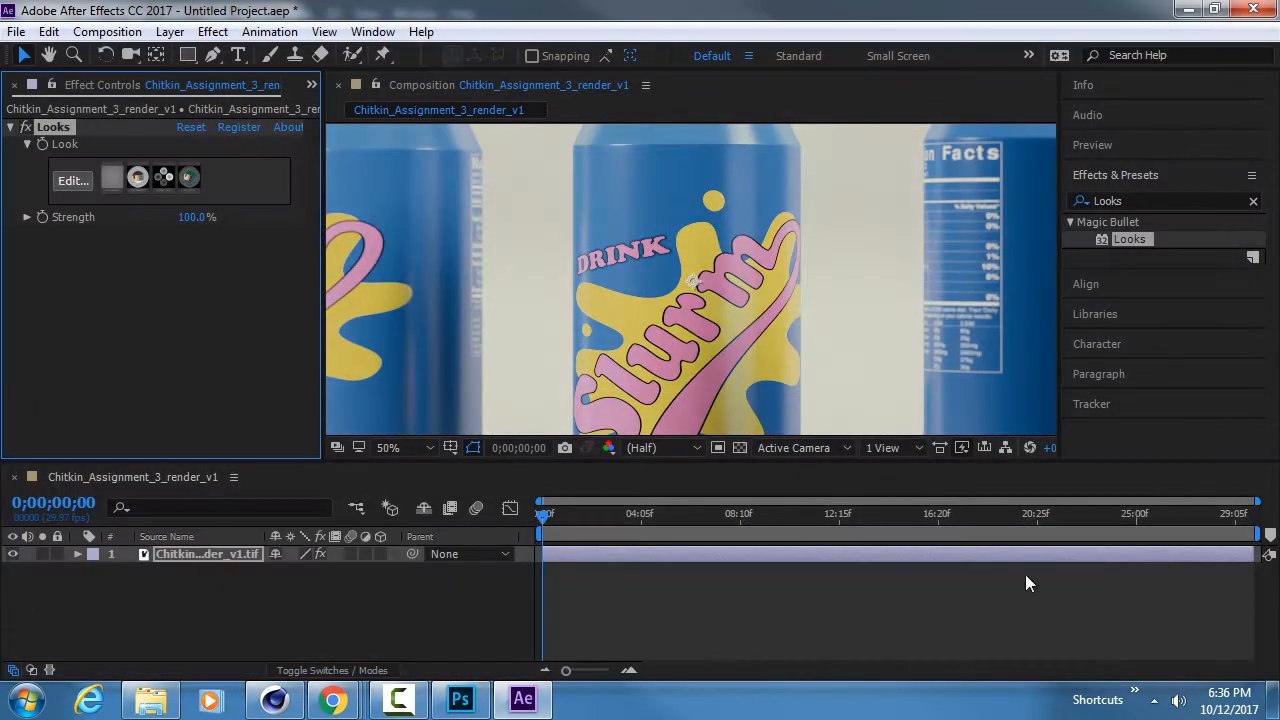
Inspect the graded cans in the composition, both in overall view and up close.
{"action": "scroll", "coordinate": [635, 286], "scroll_direction": "down", "scroll_amount": 2}
{"action": "middle_click_drag", "start_coordinate": [662, 246], "coordinate": [638, 200]}
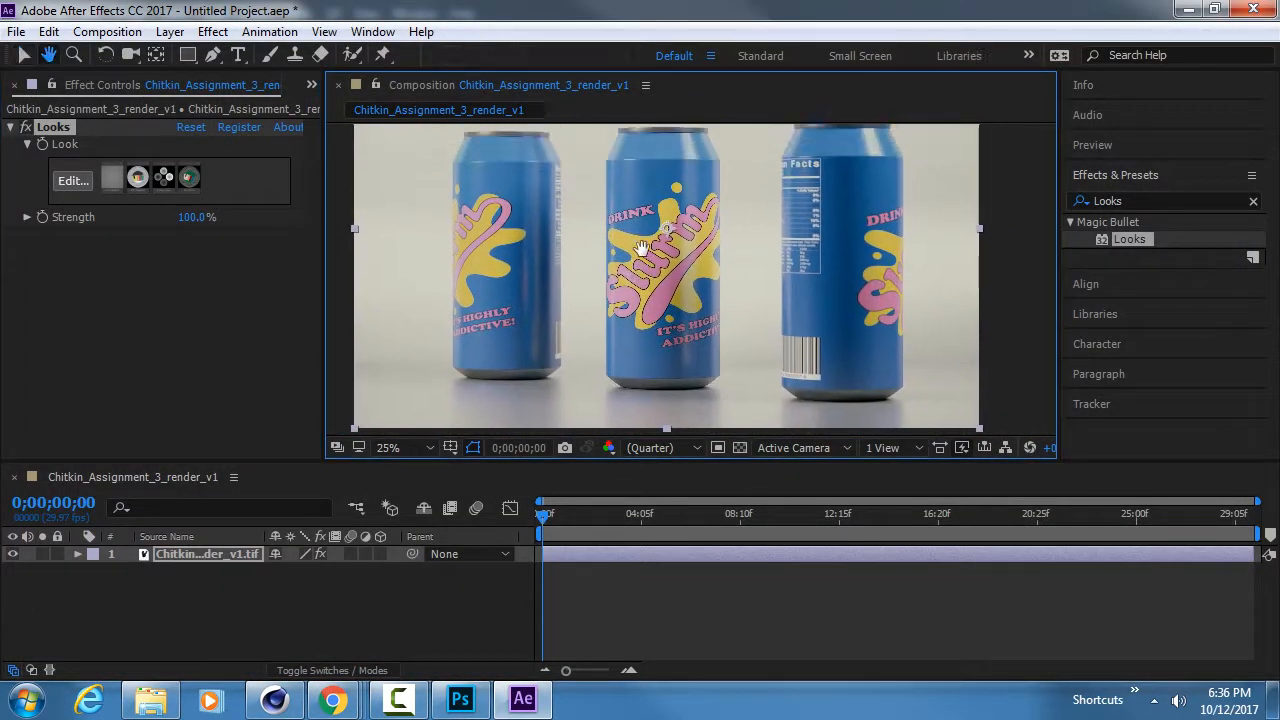
{"action": "scroll", "coordinate": [642, 258], "scroll_direction": "up", "scroll_amount": 2}
{"action": "middle_click_drag", "start_coordinate": [643, 257], "coordinate": [703, 318]}
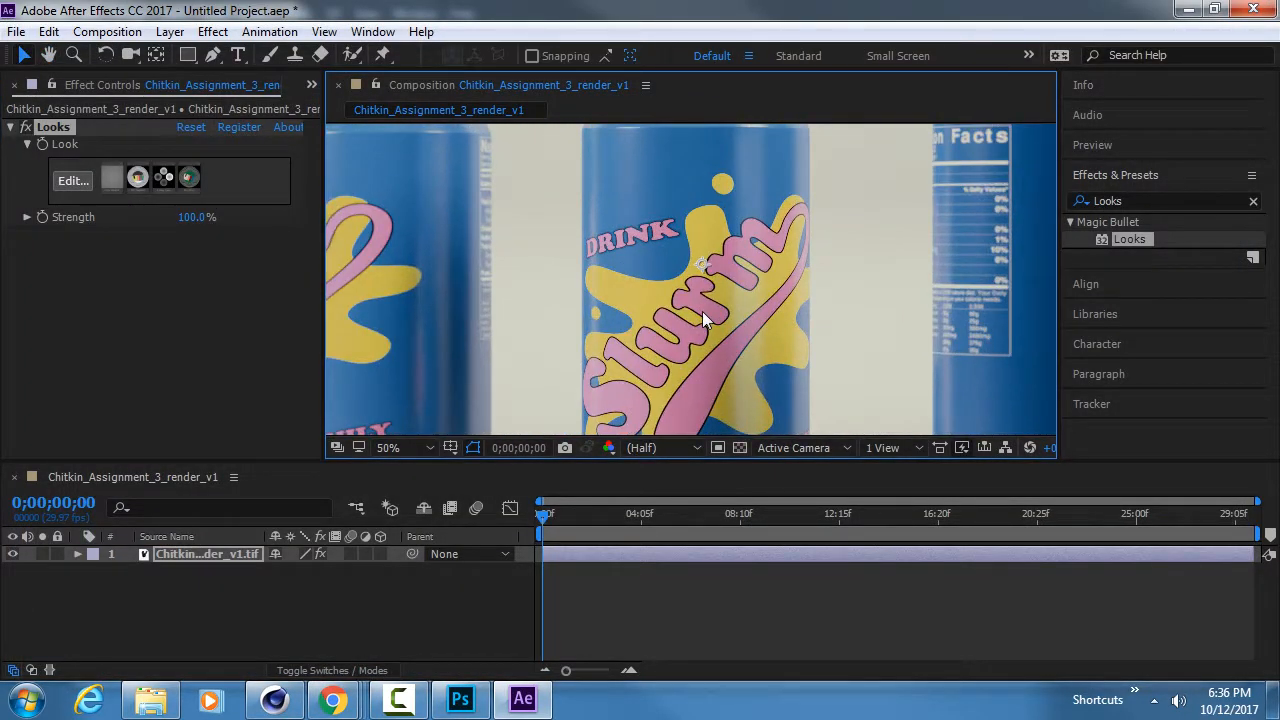
Compare a snapshot of the graded render with the original by temporarily disabling the layer's effects in an enlarged composition view.
{"action": "left_click", "coordinate": [564, 449]}
{"action": "left_click", "coordinate": [320, 554]}
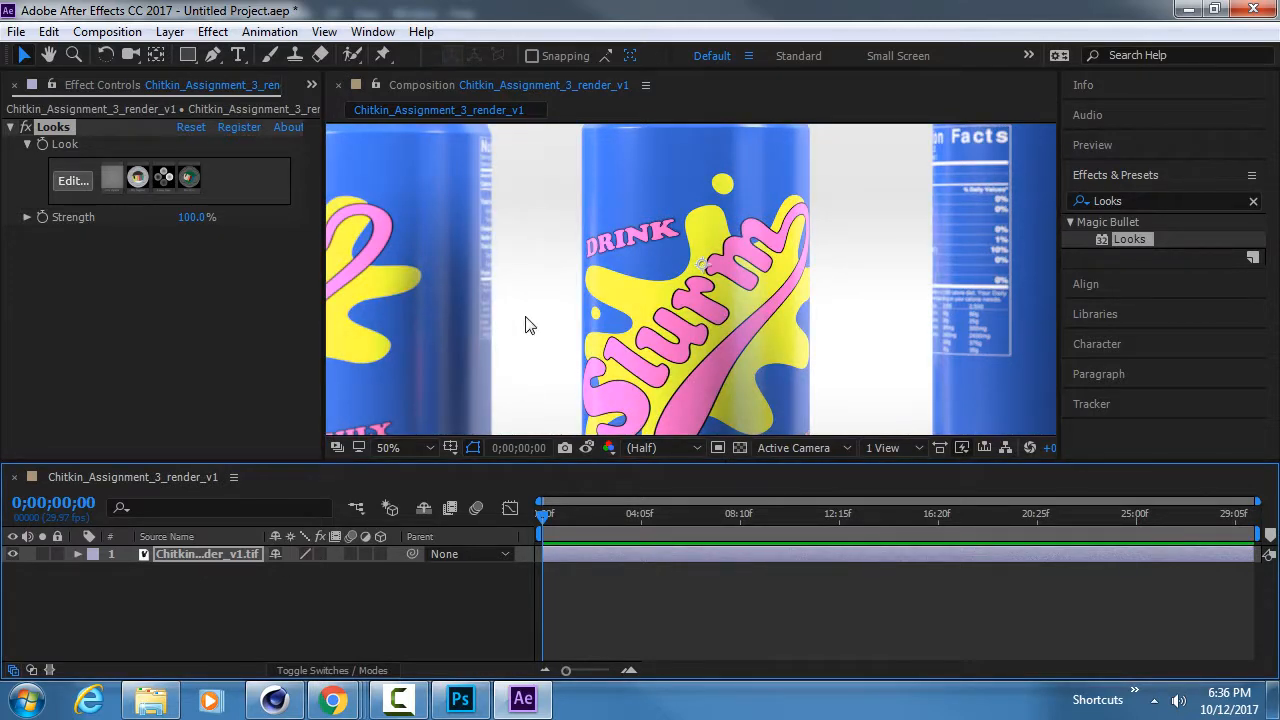
{"action": "key", "text": "grave"}
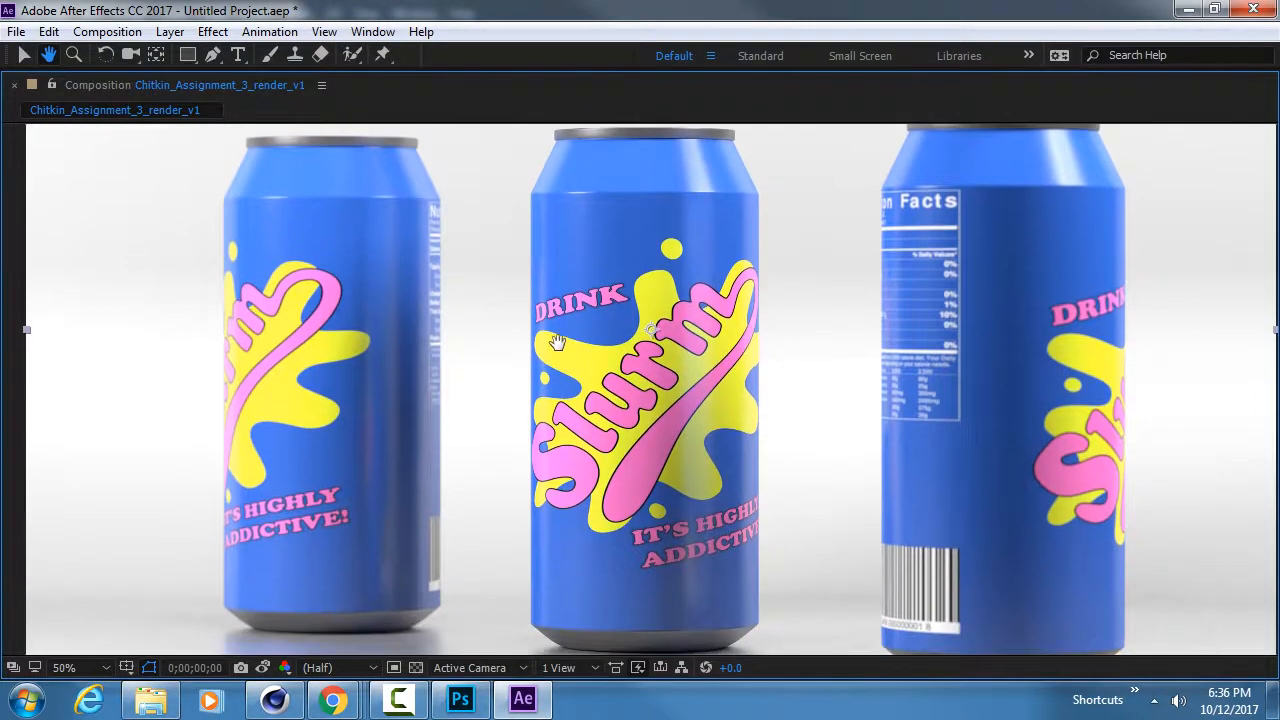
{"action": "left_click", "coordinate": [263, 668]}
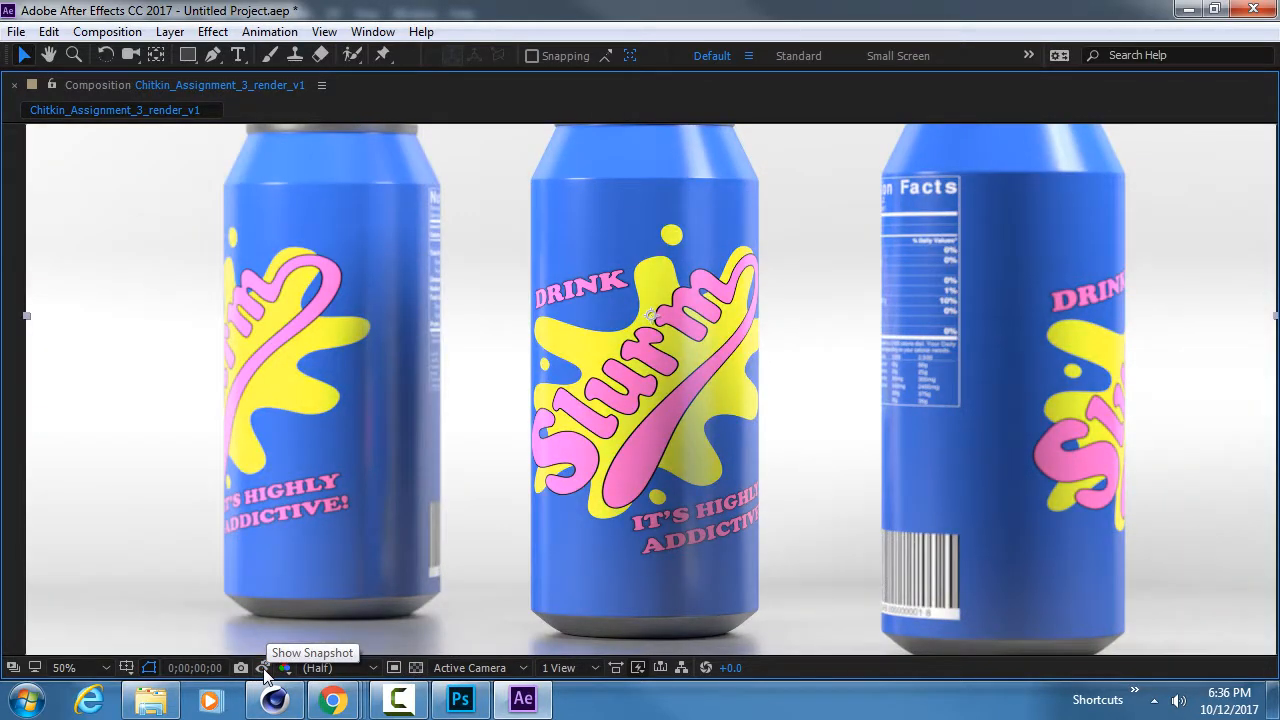
{"action": "left_click", "coordinate": [263, 668]}
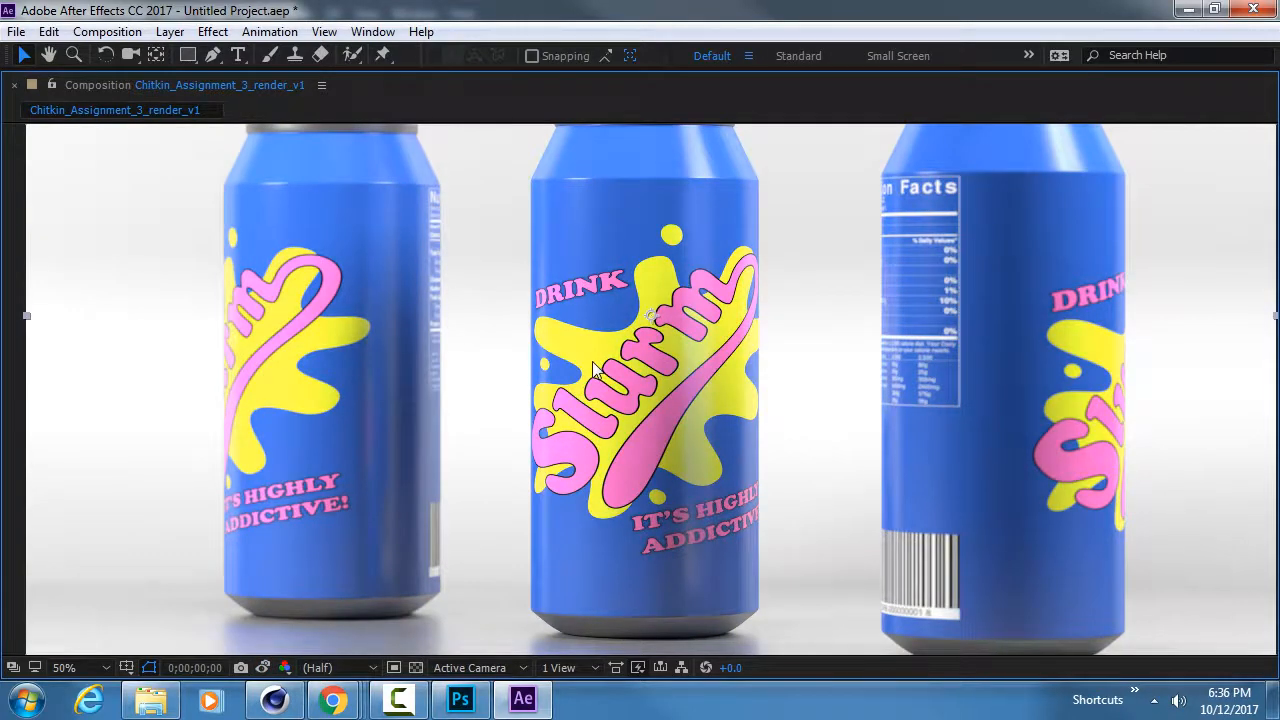
{"action": "key", "text": "grave"}
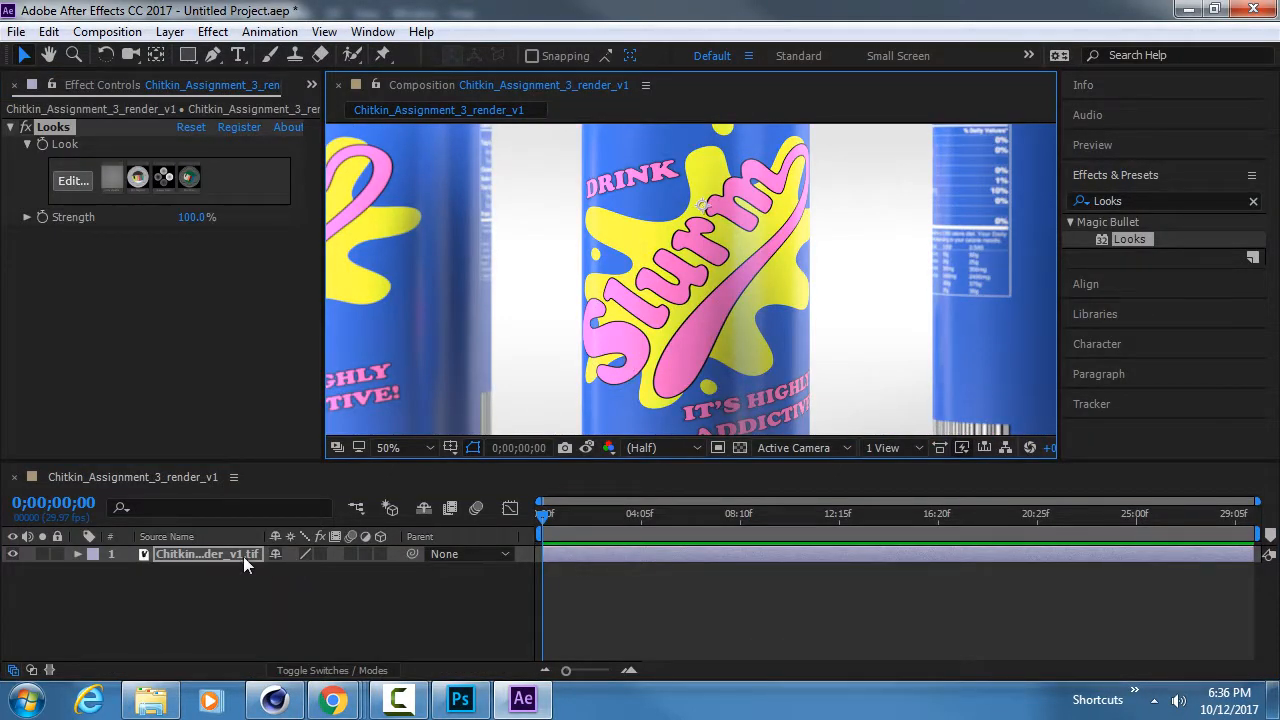
{"action": "left_click", "coordinate": [320, 555]}
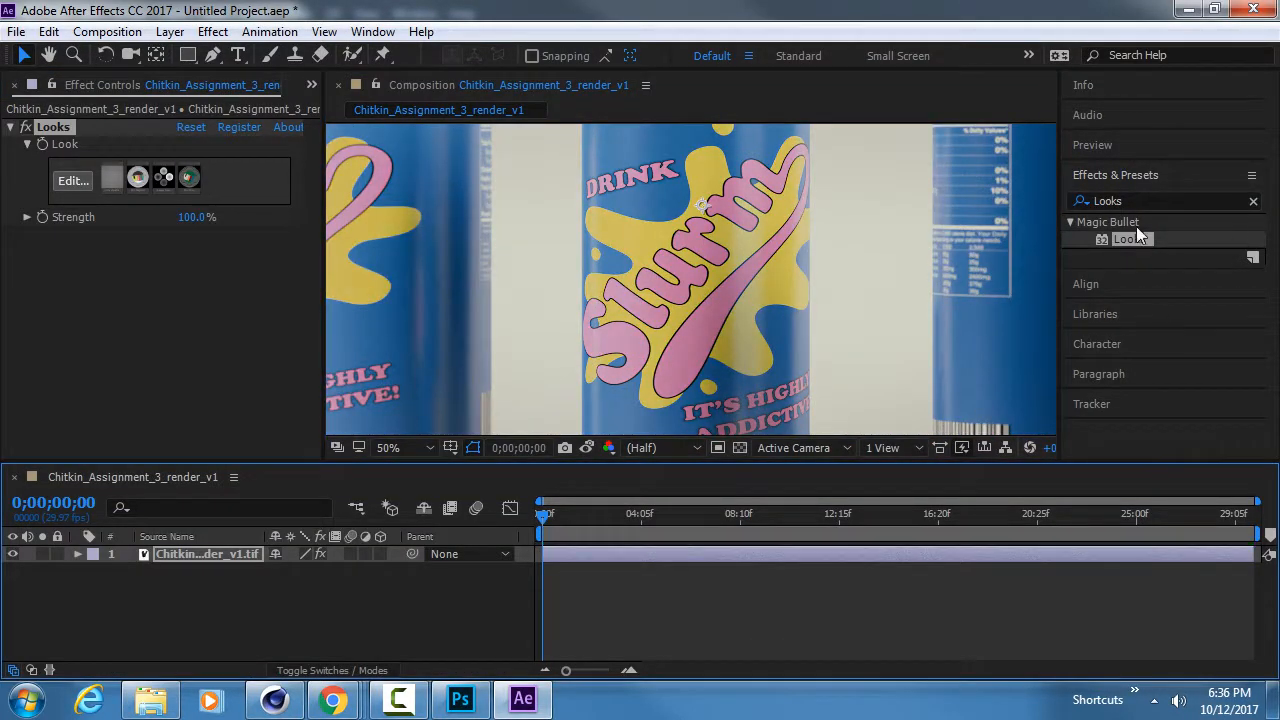
Search the effects for "optical", try Red Giant's Opticals on the render layer, and remove it.
{"action": "left_click", "coordinate": [1138, 200]}
{"action": "double_click", "coordinate": [1138, 200]}
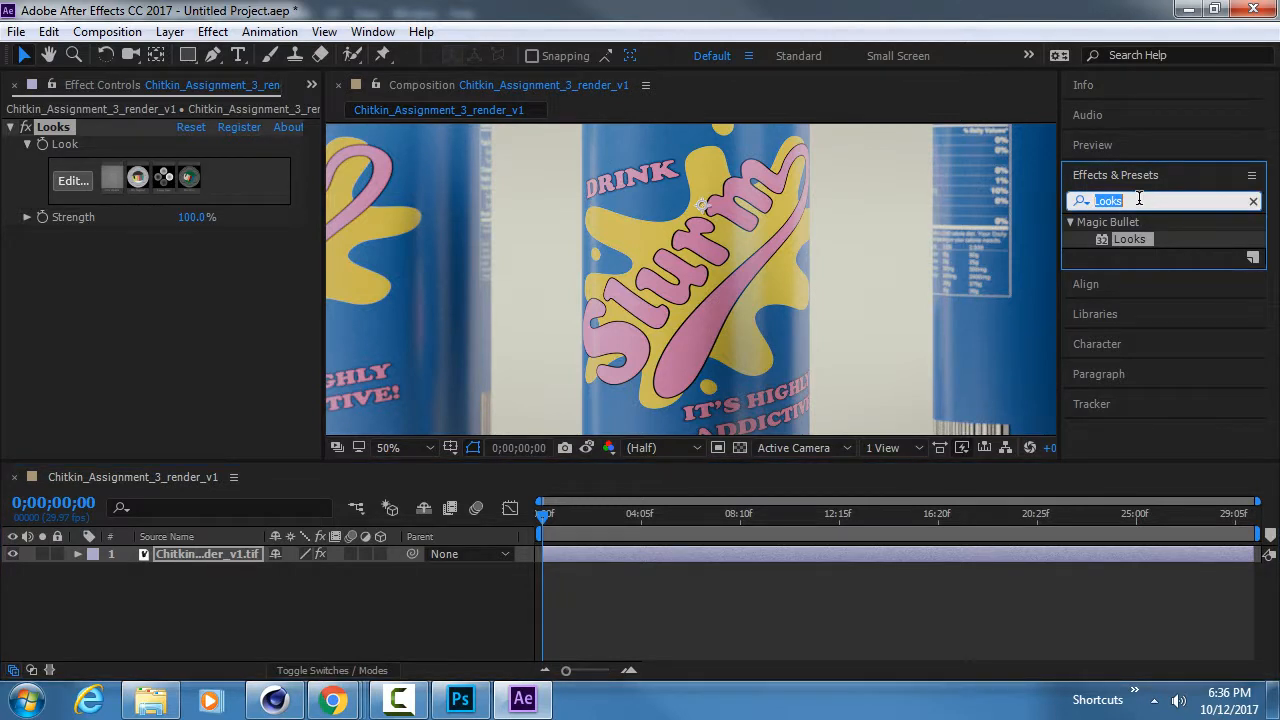
{"action": "type", "text": "op"}
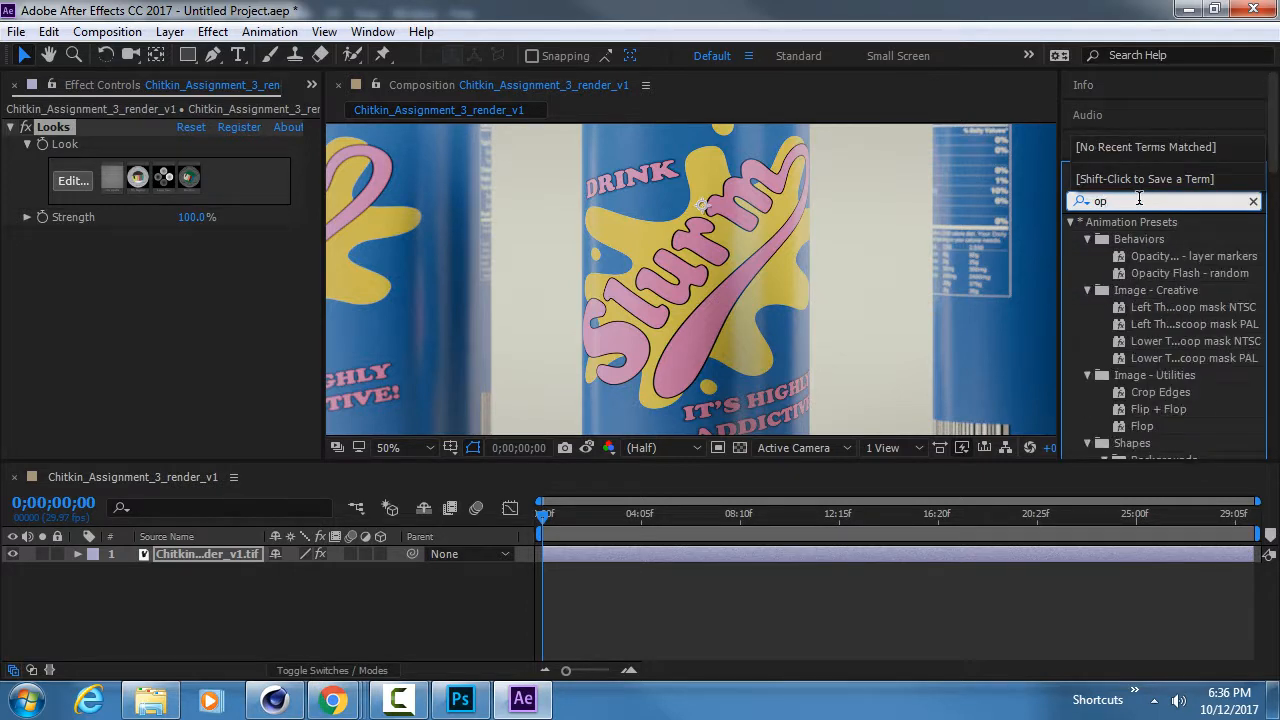
{"action": "type", "text": "tical"}
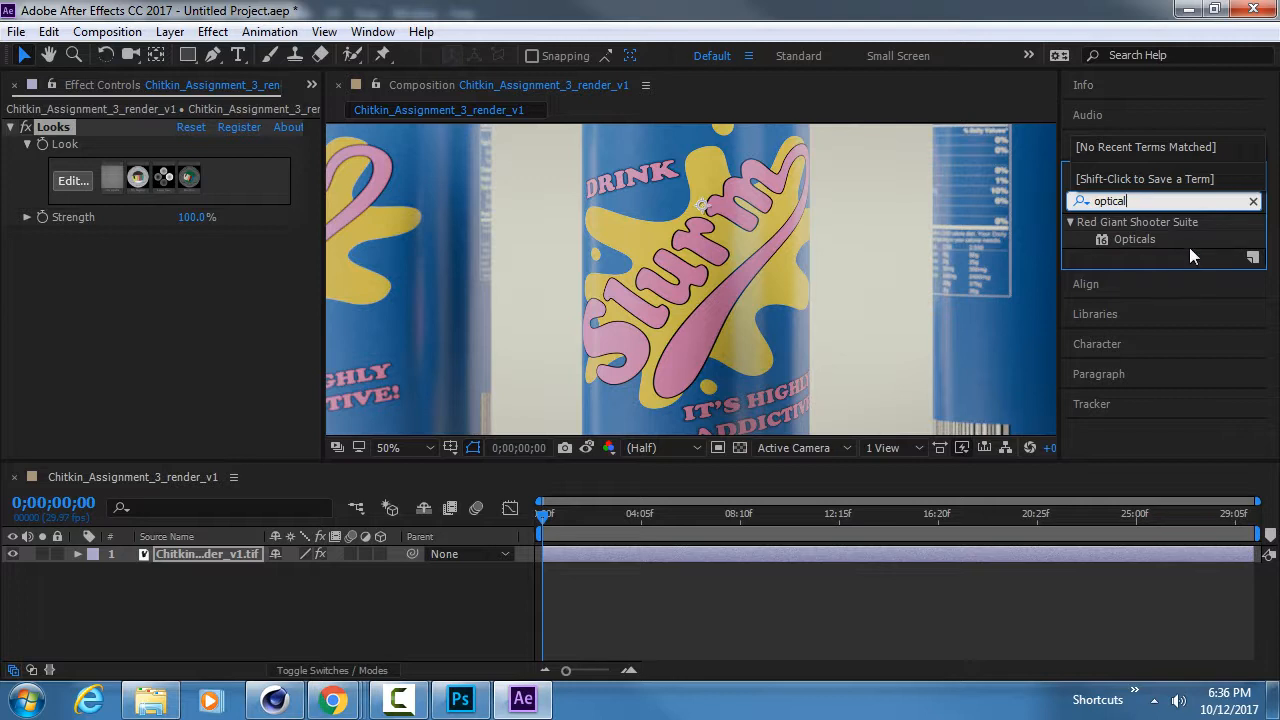
{"action": "left_click", "coordinate": [1143, 241]}
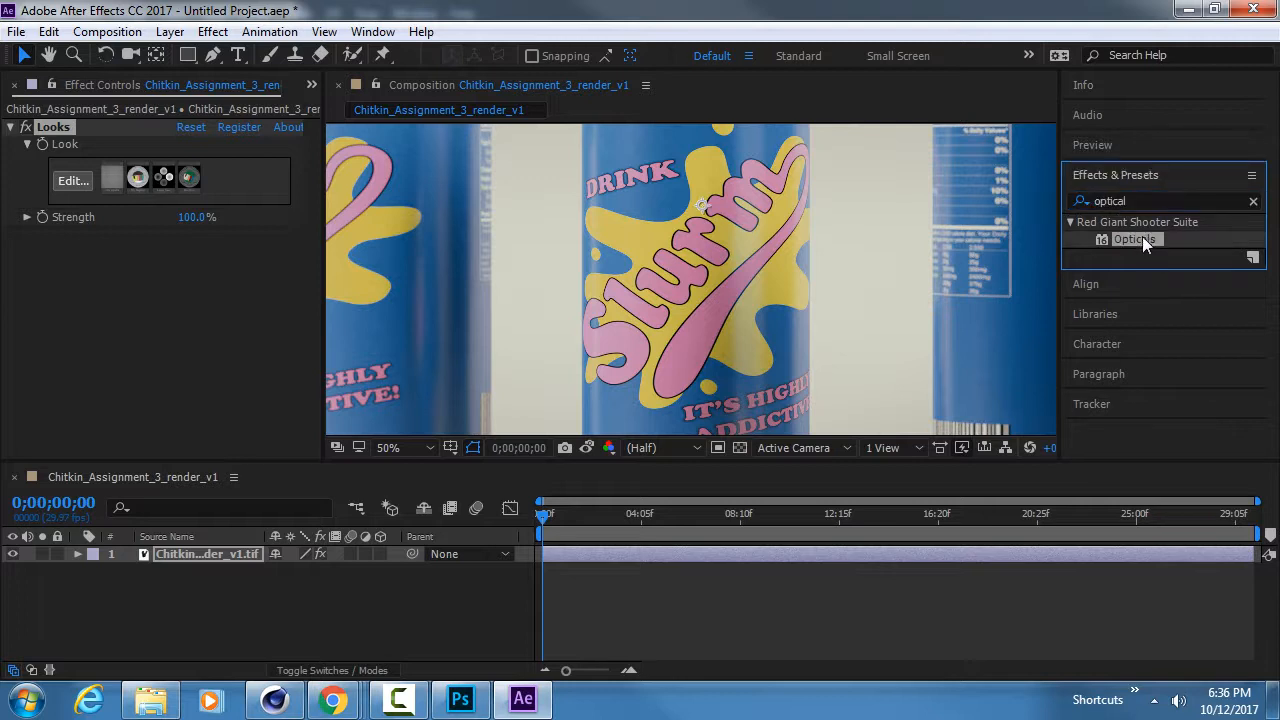
{"action": "double_click", "coordinate": [1139, 238]}
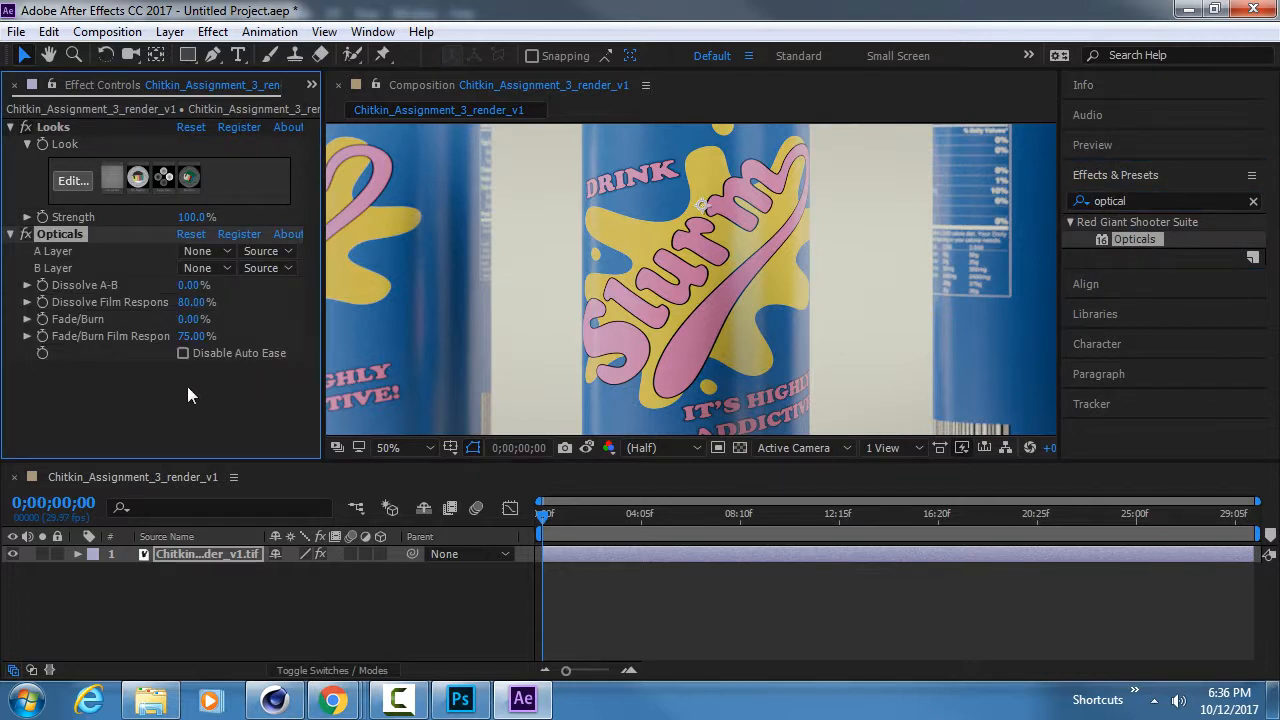
{"action": "key", "text": "Delete"}
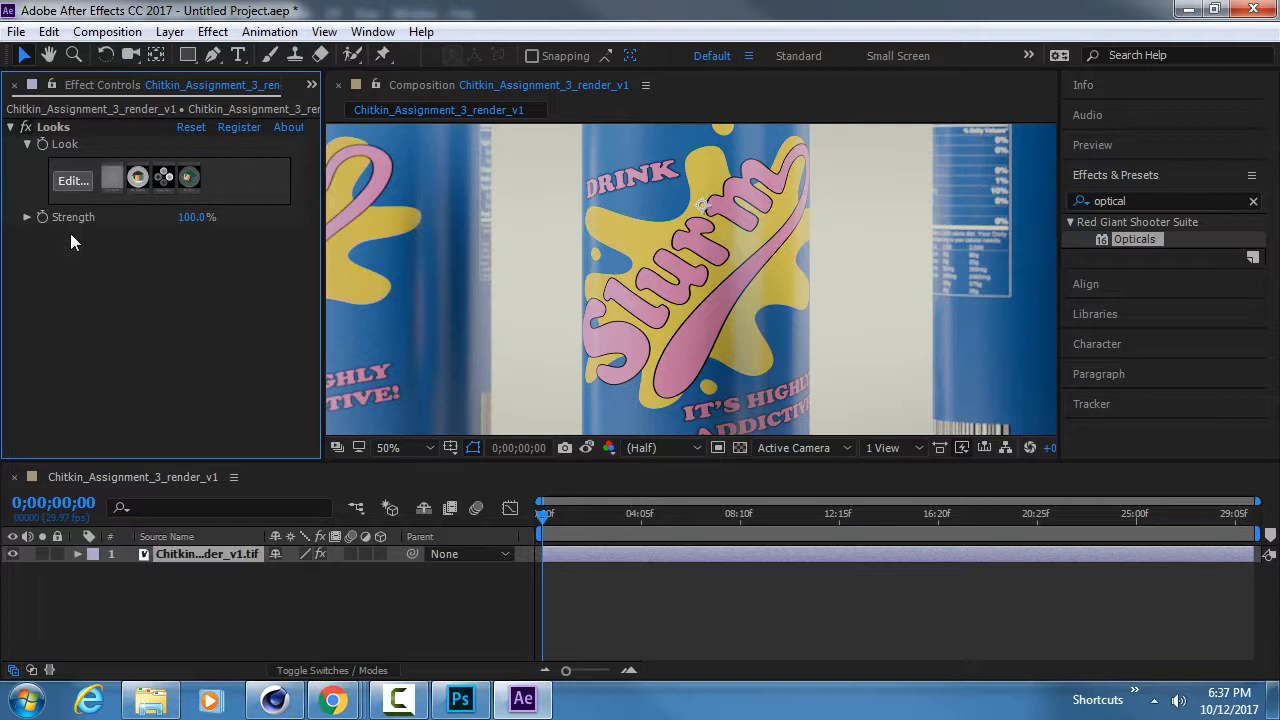
Clear the effects search and apply the Light Factory effect from Knoll Light Factory to the render layer.
{"action": "left_click", "coordinate": [1253, 201]}
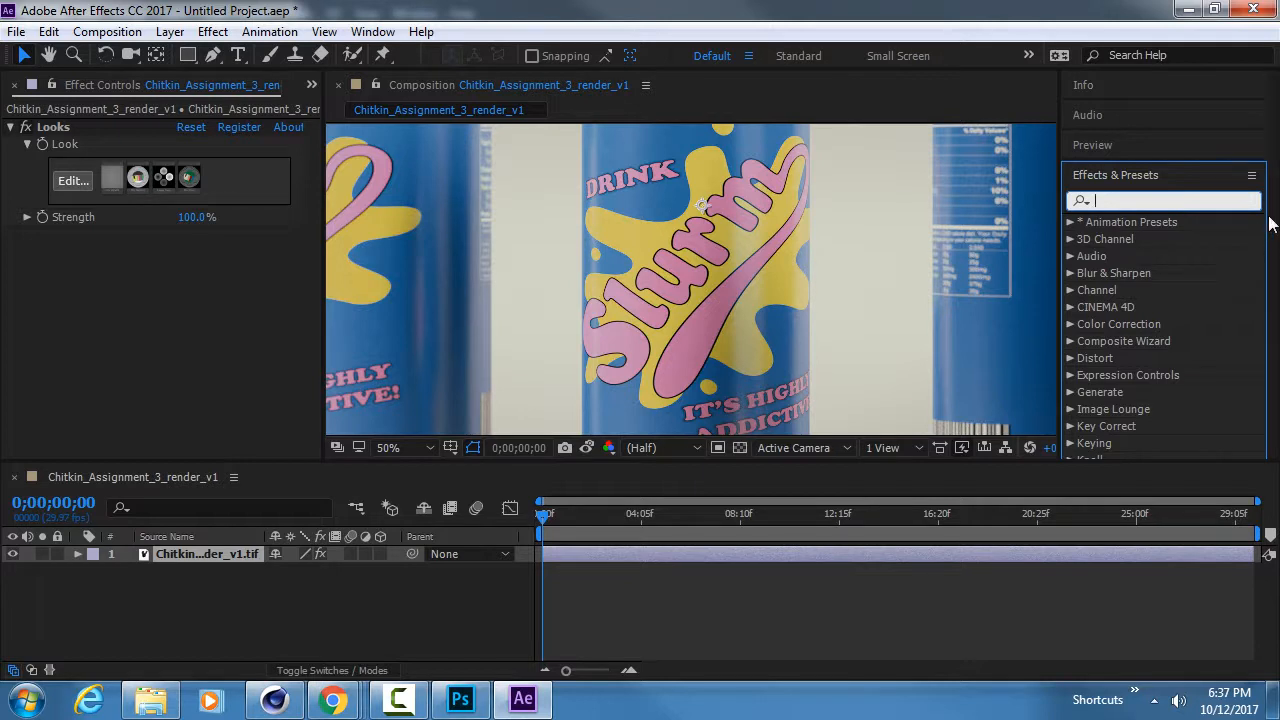
{"action": "scroll", "coordinate": [1258, 340], "scroll_direction": "down", "scroll_amount": 10}
{"action": "scroll", "coordinate": [1260, 385], "scroll_direction": "up", "scroll_amount": 3}
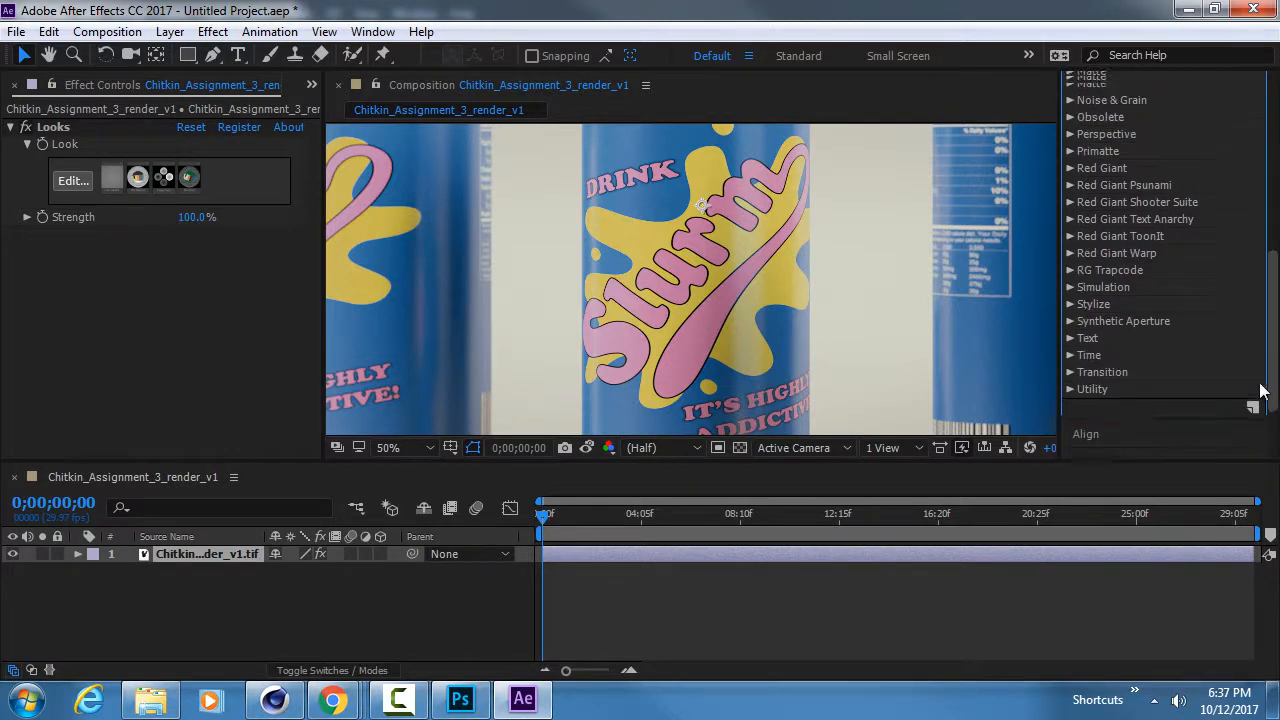
{"action": "scroll", "coordinate": [1260, 366], "scroll_direction": "up", "scroll_amount": 4}
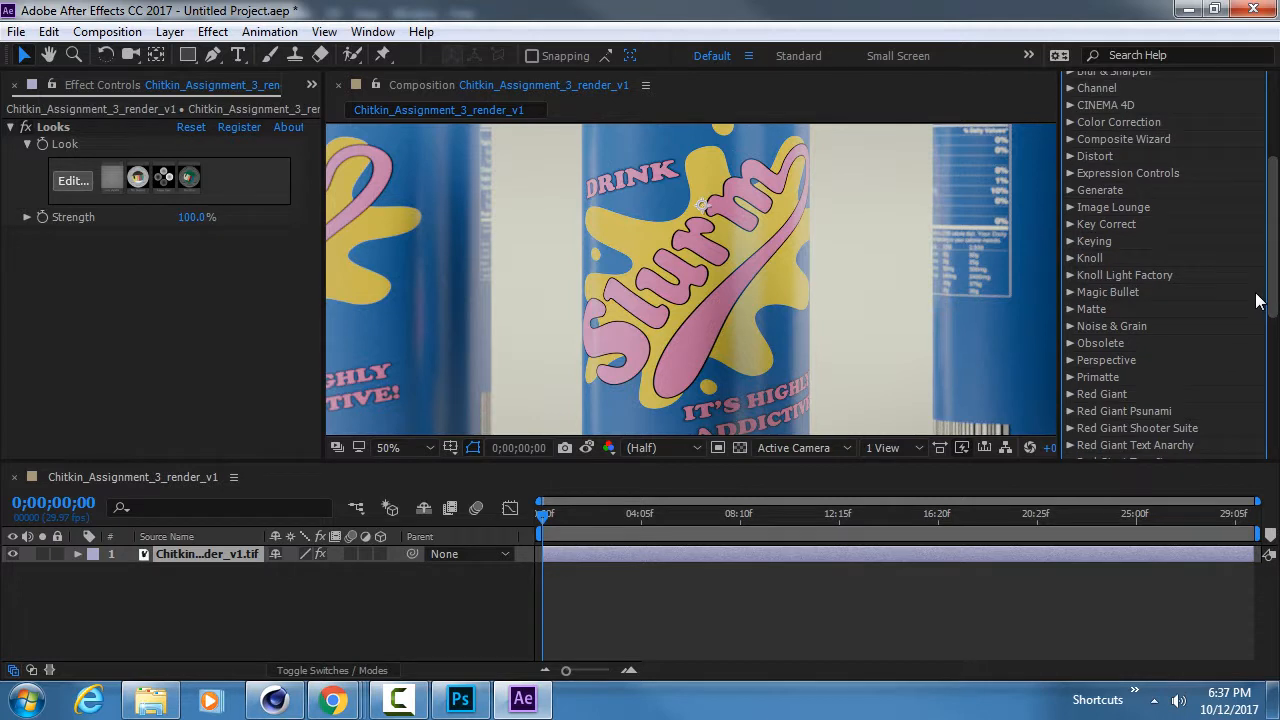
{"action": "left_click", "coordinate": [1068, 275]}
{"action": "left_click", "coordinate": [1071, 275]}
{"action": "left_click_drag", "start_coordinate": [1137, 290], "coordinate": [191, 548]}
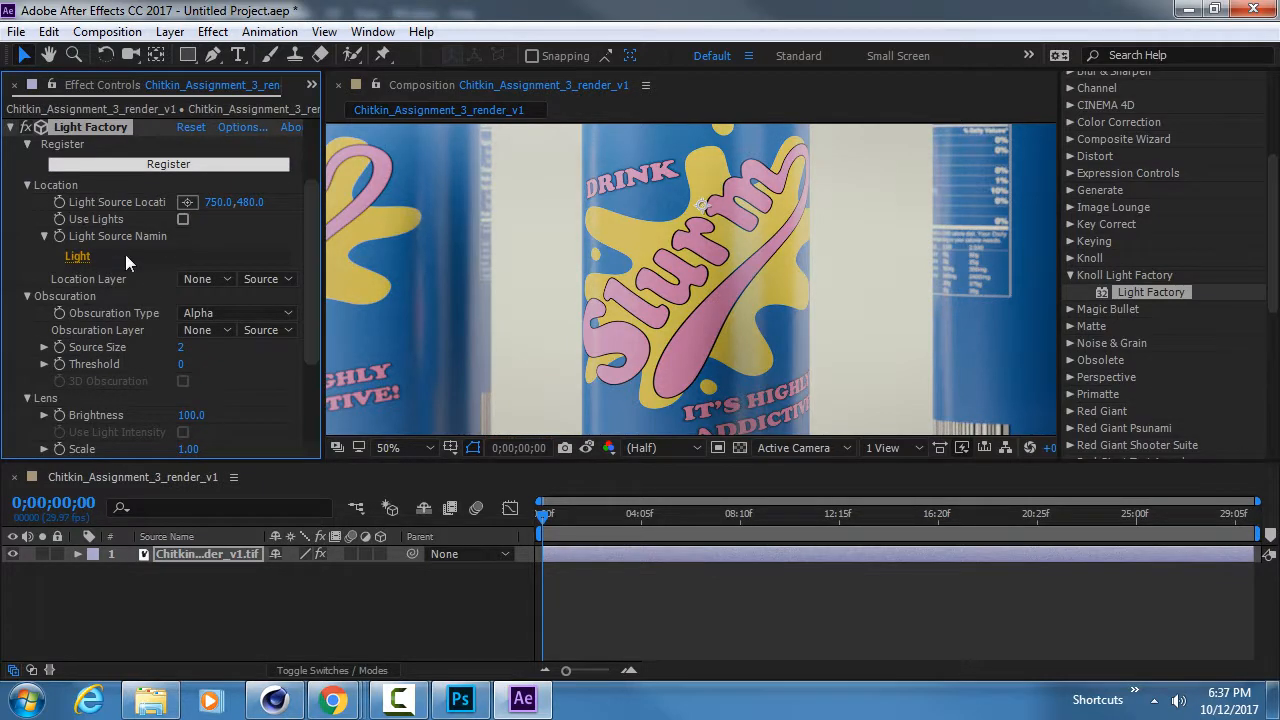
Move the Light Factory light source from the first can onto the middle can's label, just above the Slurm lettering.
{"action": "scroll", "coordinate": [125, 254], "scroll_direction": "down", "scroll_amount": 3}
{"action": "scroll", "coordinate": [772, 288], "scroll_direction": "down", "scroll_amount": 2}
{"action": "scroll", "coordinate": [772, 288], "scroll_direction": "up", "scroll_amount": 1}
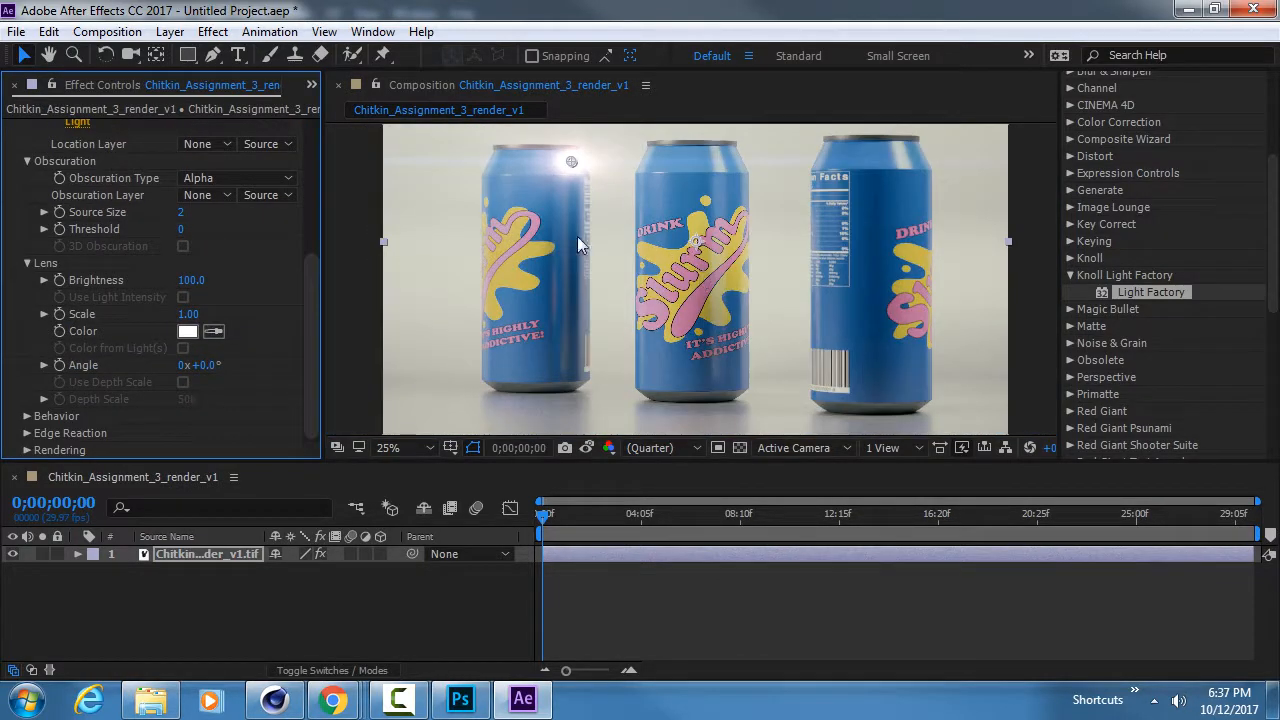
{"action": "scroll", "coordinate": [578, 244], "scroll_direction": "up", "scroll_amount": 2}
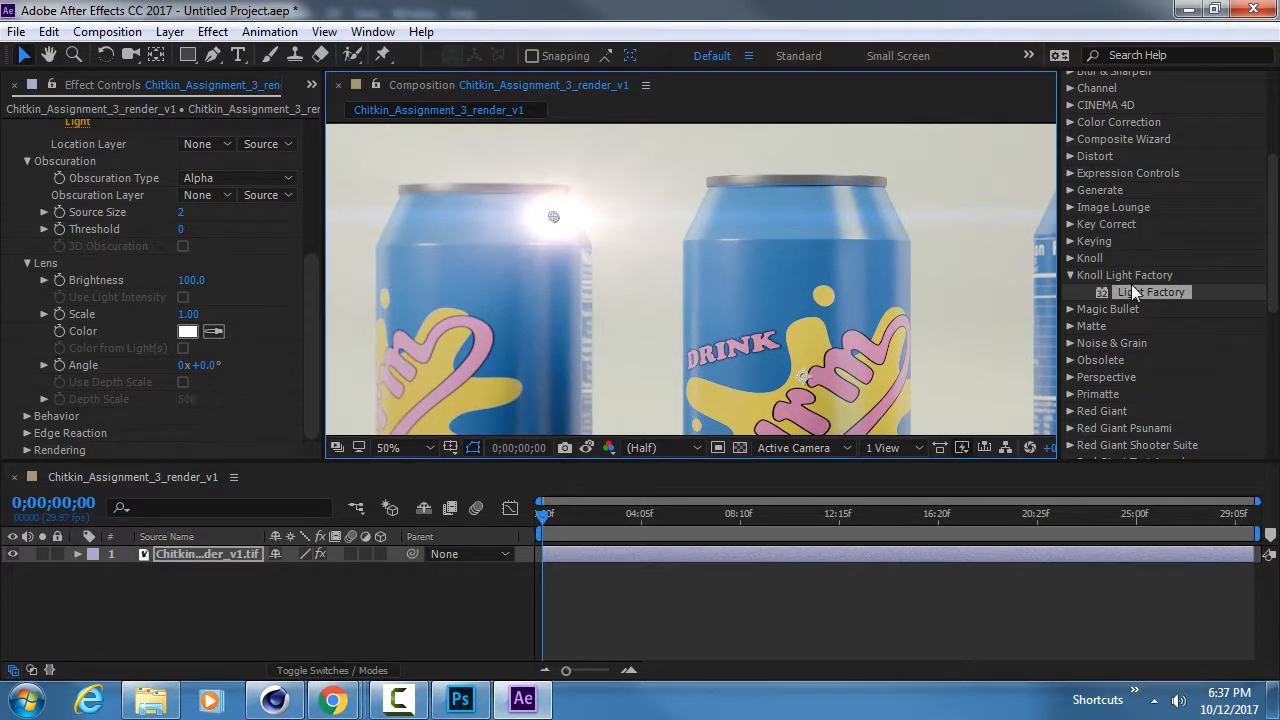
{"action": "scroll", "coordinate": [109, 281], "scroll_direction": "down", "scroll_amount": 1}
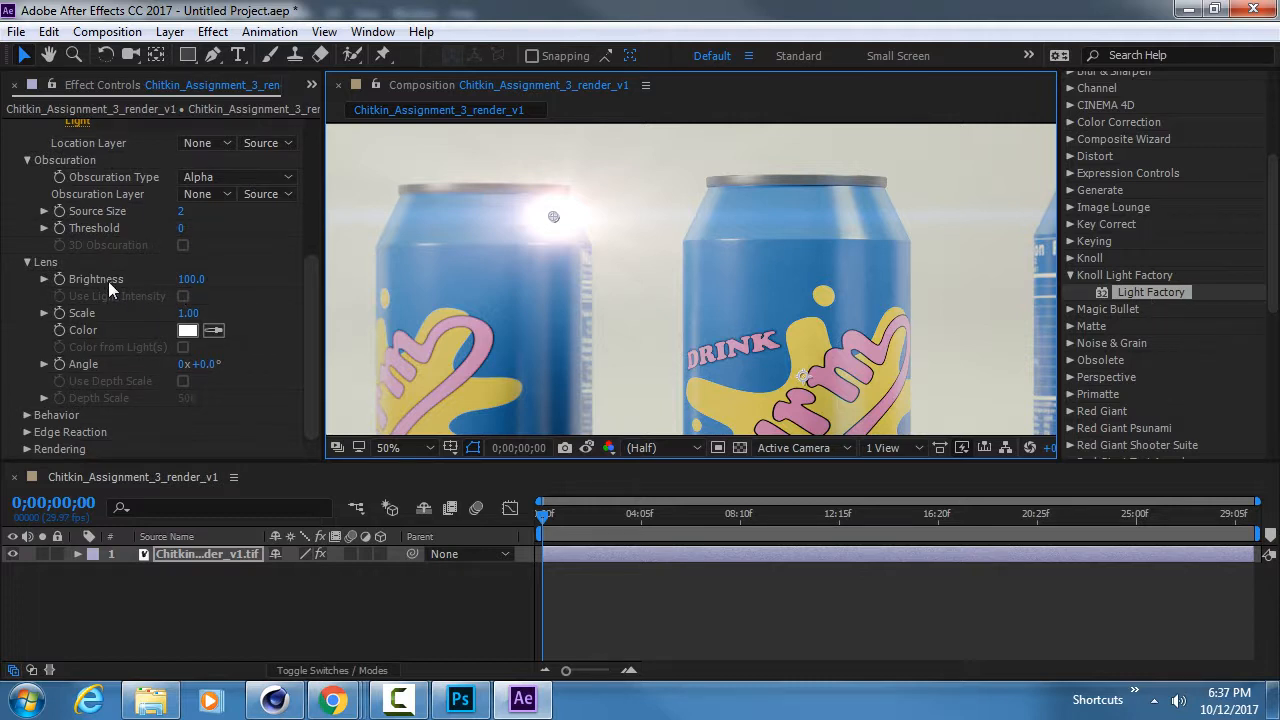
{"action": "scroll", "coordinate": [150, 255], "scroll_direction": "up", "scroll_amount": 5}
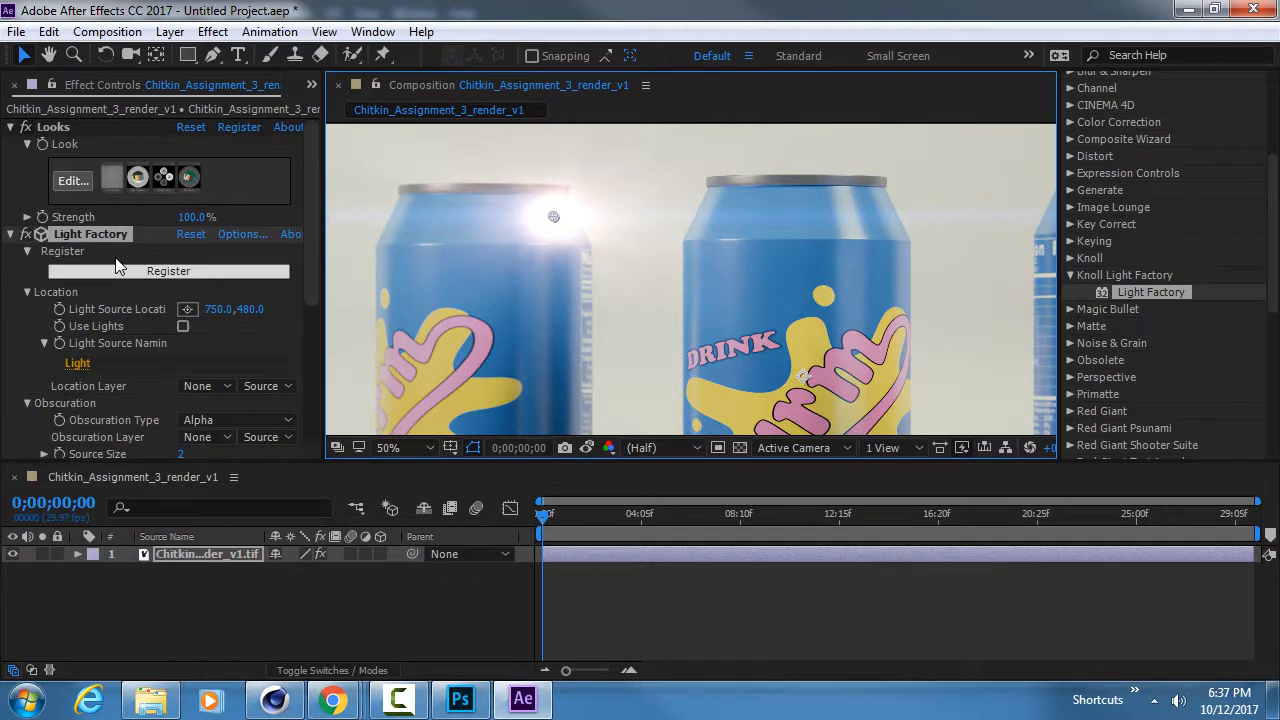
{"action": "scroll", "coordinate": [116, 265], "scroll_direction": "down", "scroll_amount": 5}
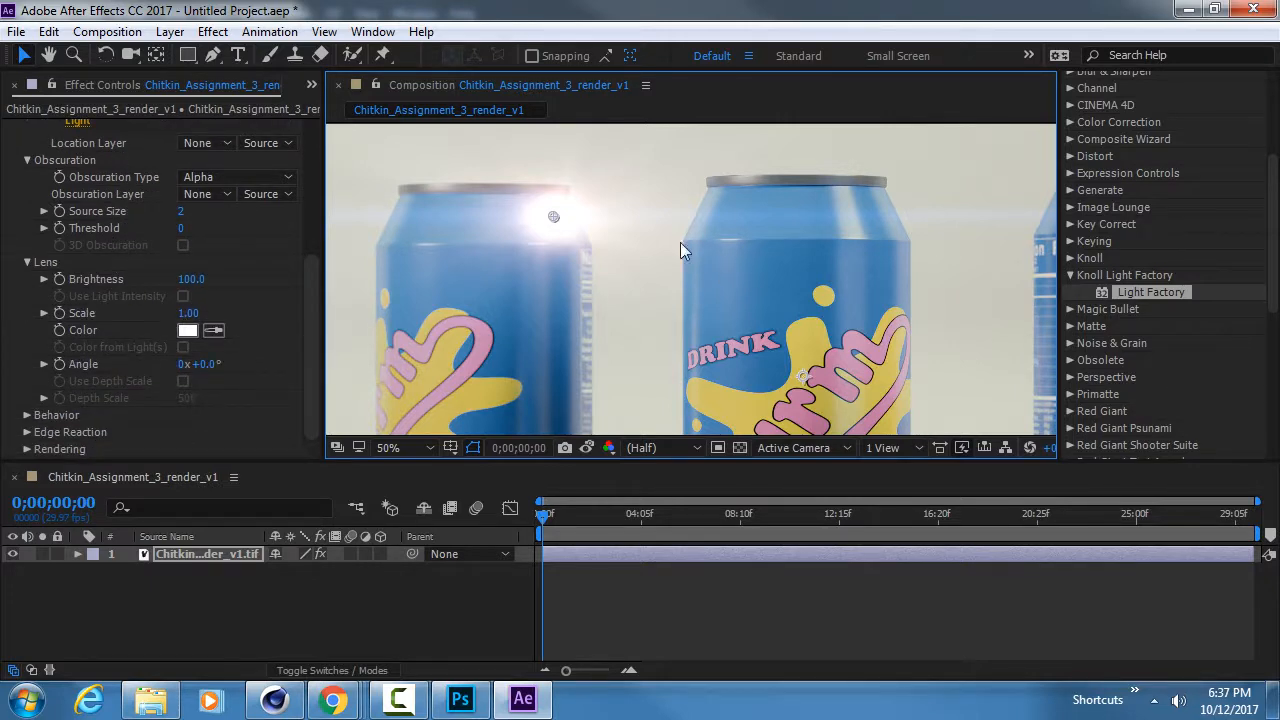
{"action": "left_click_drag", "start_coordinate": [555, 218], "coordinate": [837, 336]}
{"action": "middle_click_drag", "start_coordinate": [800, 304], "coordinate": [620, 144]}
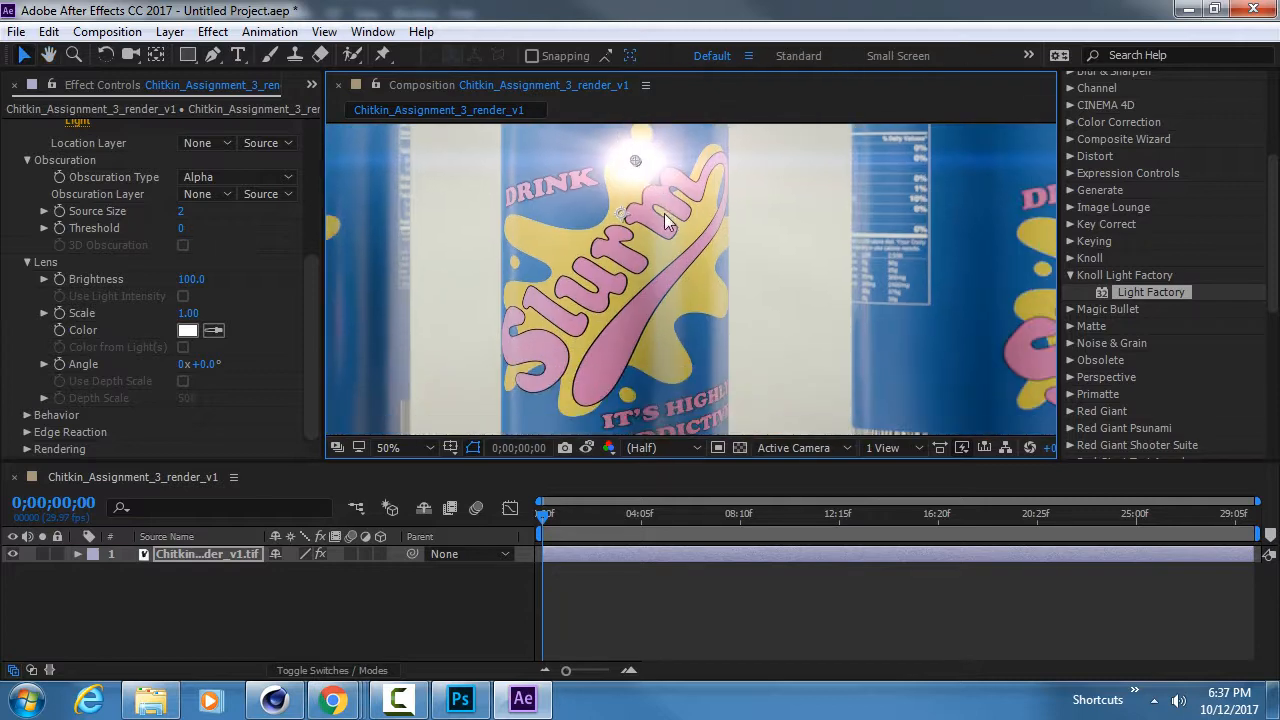
{"action": "middle_click_drag", "start_coordinate": [664, 213], "coordinate": [682, 289]}
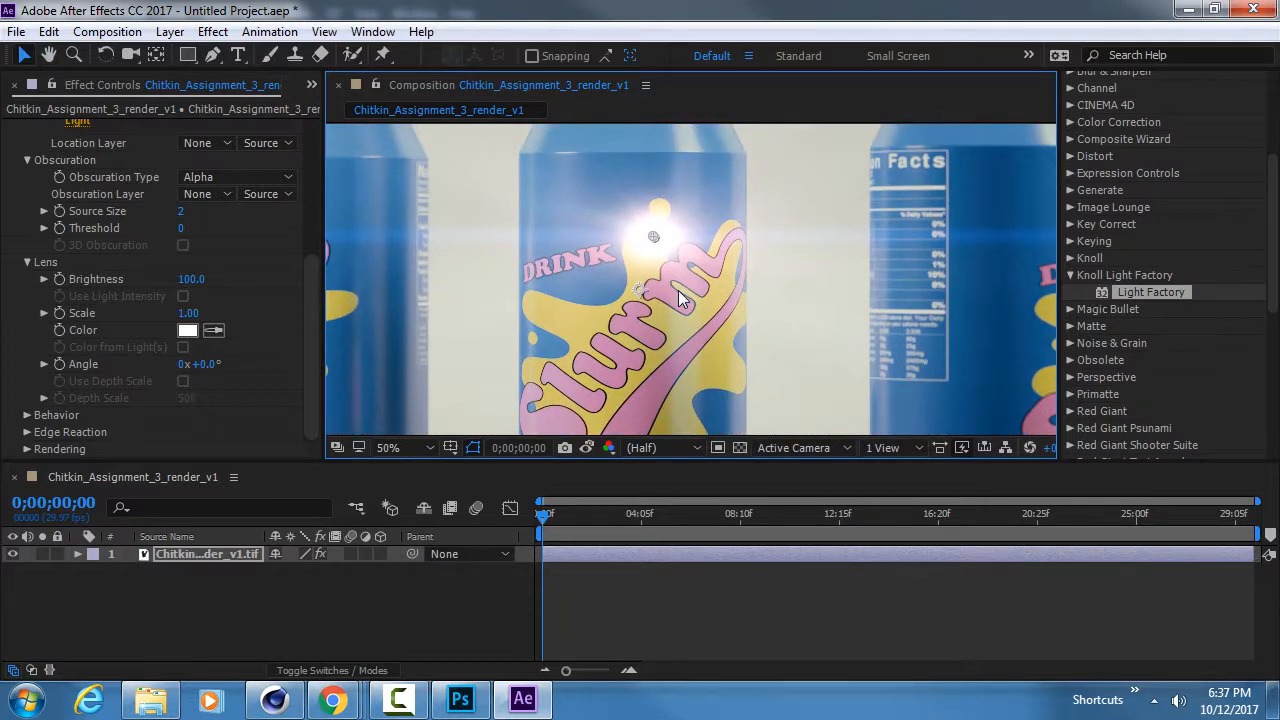